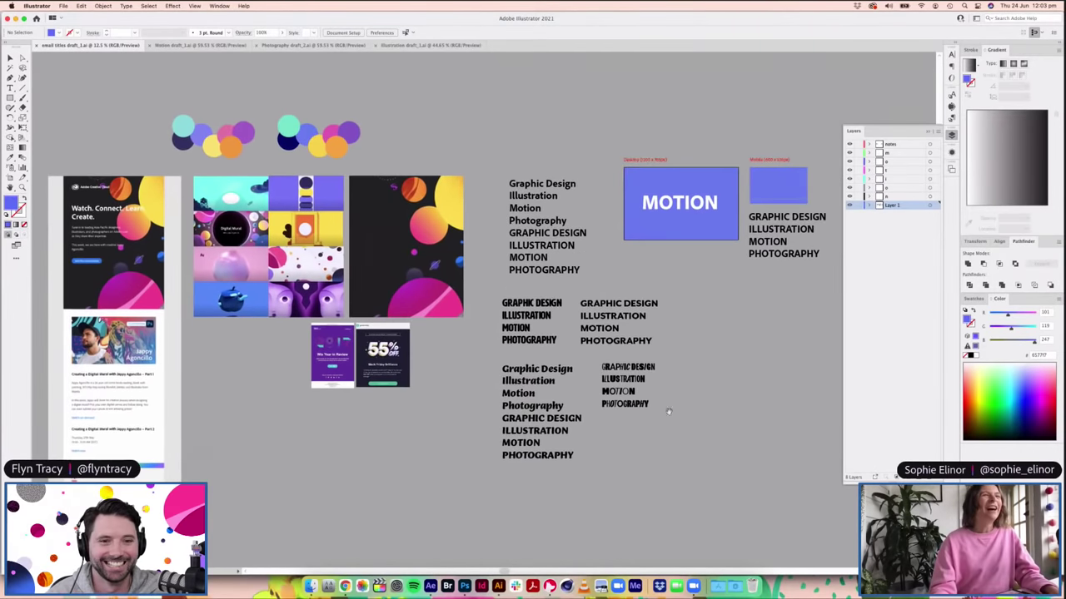
# Step: Look over the email title font trials and the desktop and mobile title artboards in the email titles draft
pyautogui.scroll(-4, 691, 376)
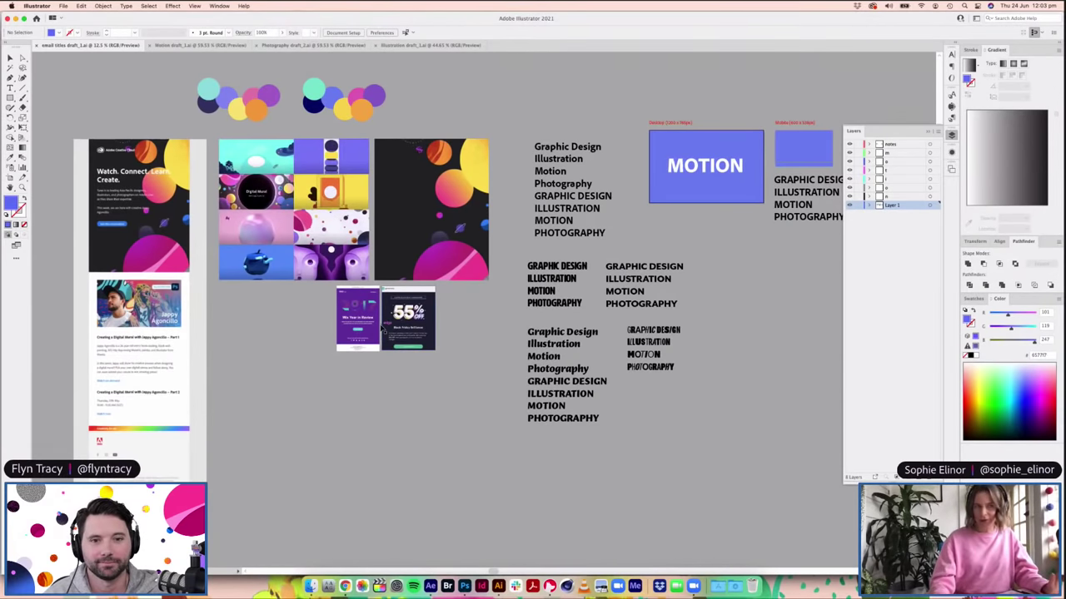
pyautogui.hscroll(3, 738, 343)
pyautogui.scroll(2, 739, 343)
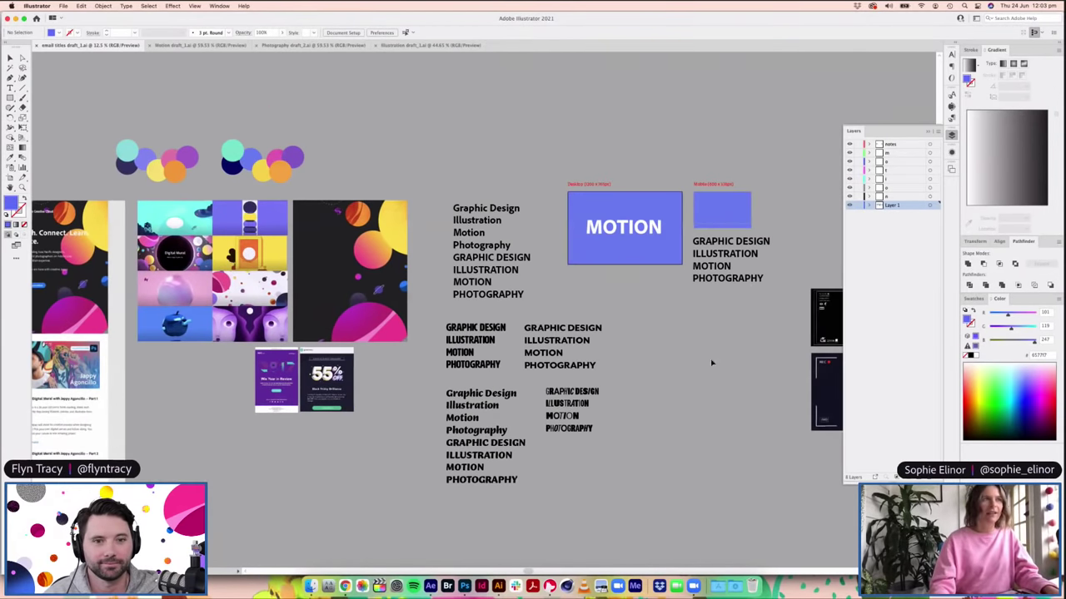
pyautogui.doubleClick(756, 240)
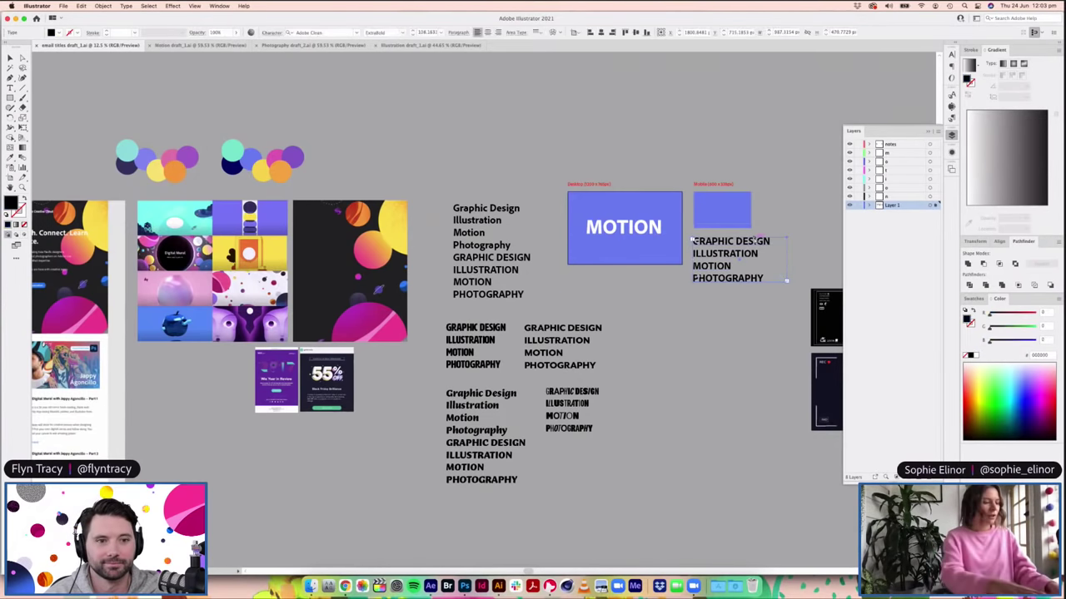
pyautogui.press('super+equal')
pyautogui.press('super+equal')
pyautogui.scroll(-2, 684, 245)
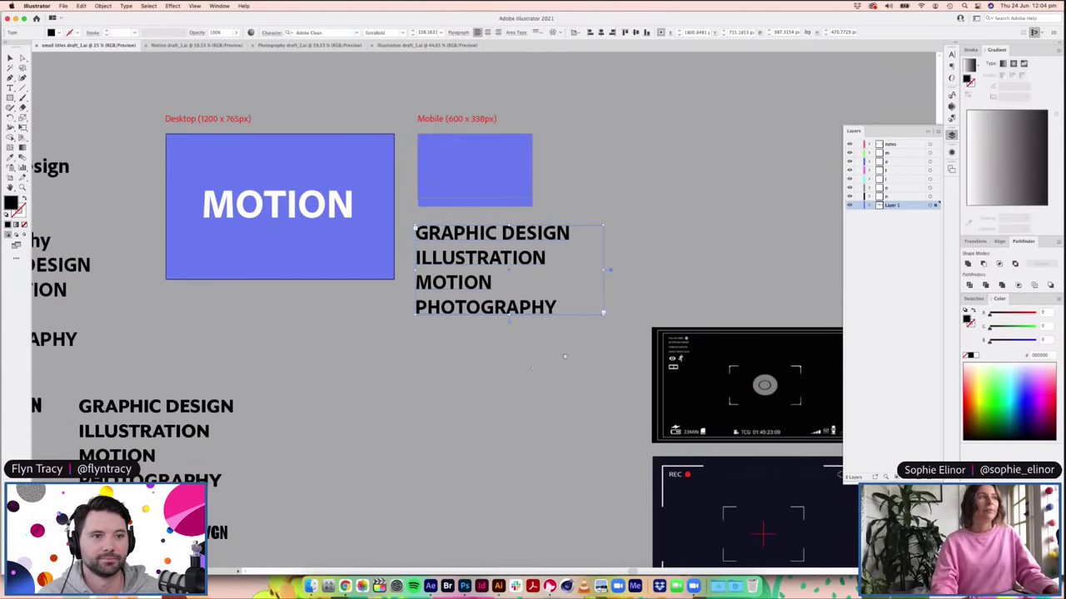
pyautogui.hscroll(-3, 564, 356)
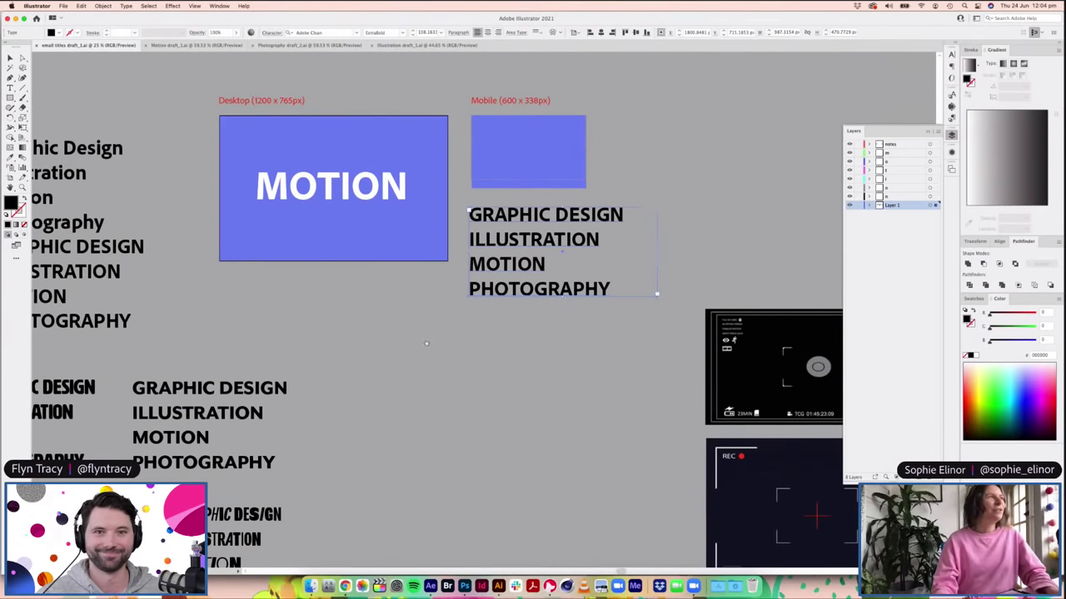
pyautogui.hscroll(-2, 537, 363)
pyautogui.scroll(3, 545, 387)
# Step: View the illustrated lettering in the Motion draft and Photography draft documents
pyautogui.click(208, 46)
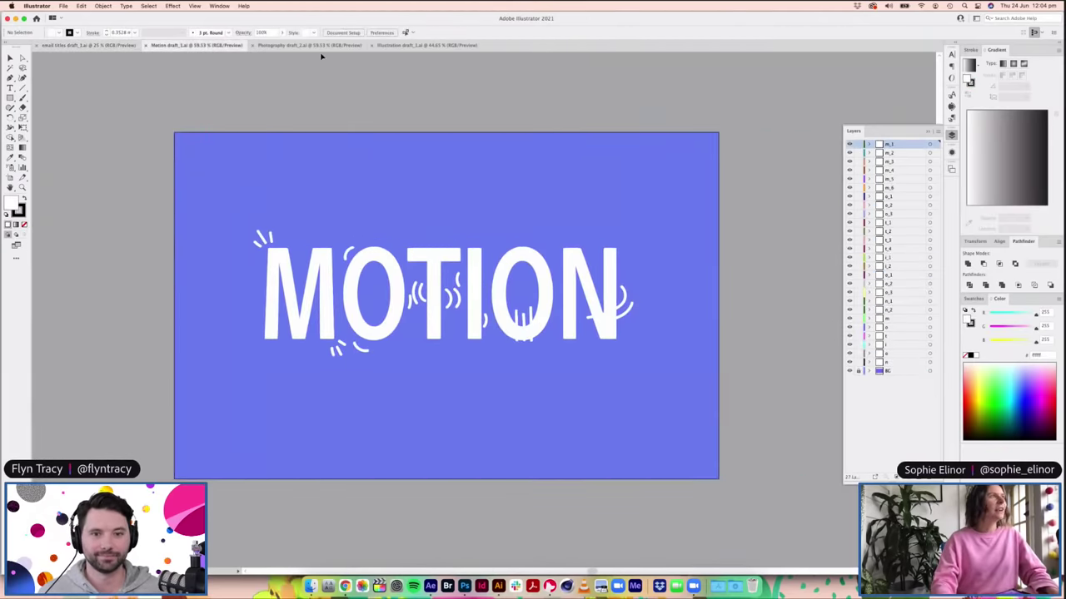
pyautogui.click(310, 46)
pyautogui.hscroll(-5, 703, 212)
pyautogui.scroll(1, 704, 213)
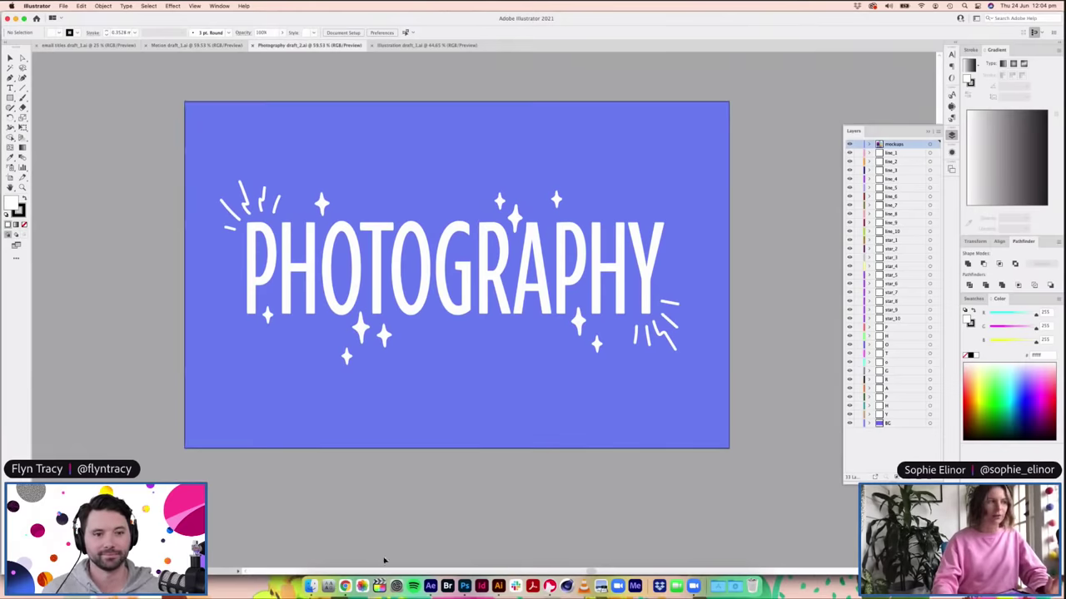
# Step: Find Photography-draft_5.gif in the Email title animations folder in Finder and preview it
pyautogui.click(310, 586)
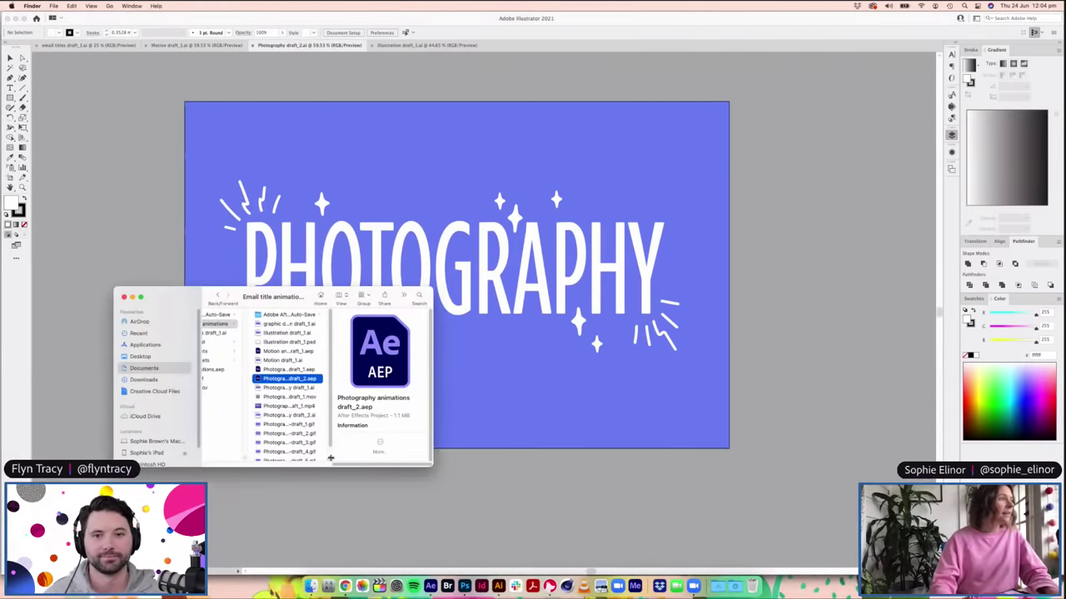
pyautogui.scroll(-2, 308, 422)
pyautogui.click(311, 456)
pyautogui.press('space')
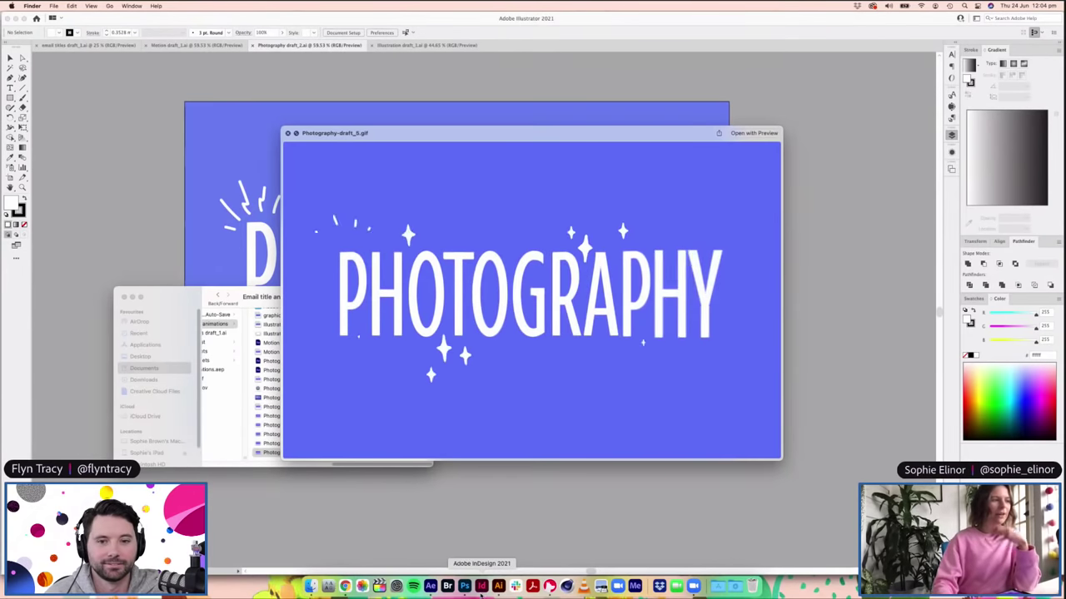
# Step: Switch to After Effects, show the Photography composition at 100% and play its animation
pyautogui.click(431, 586)
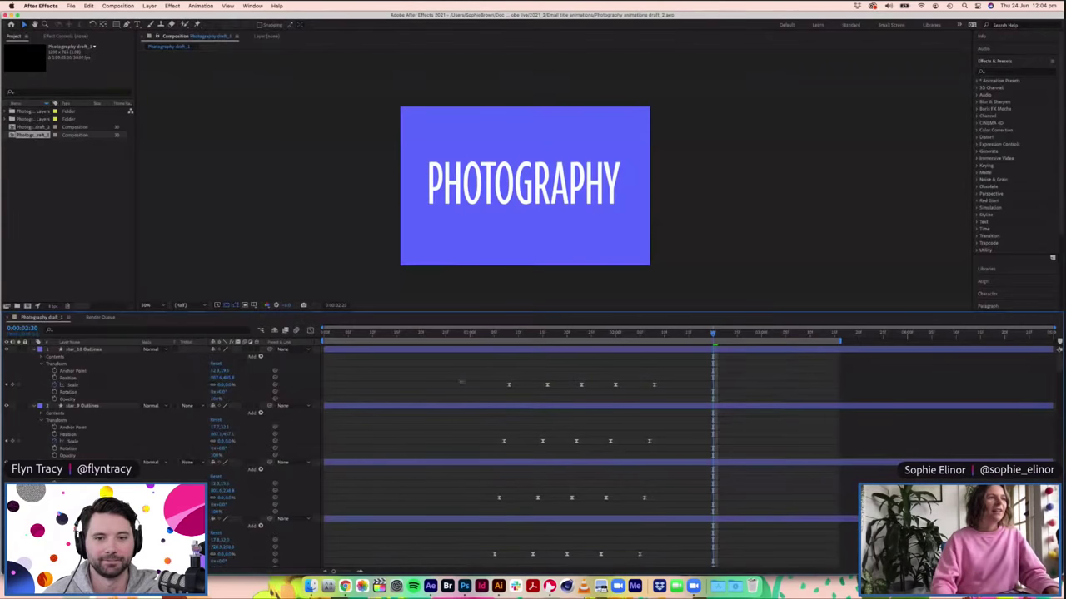
pyautogui.press('/')
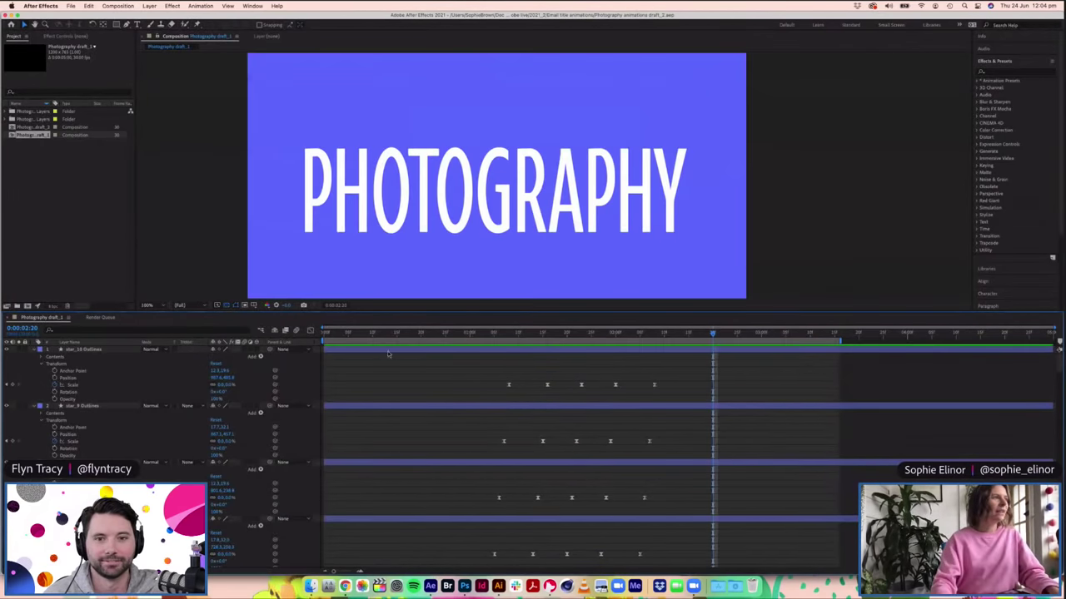
pyautogui.press('space')
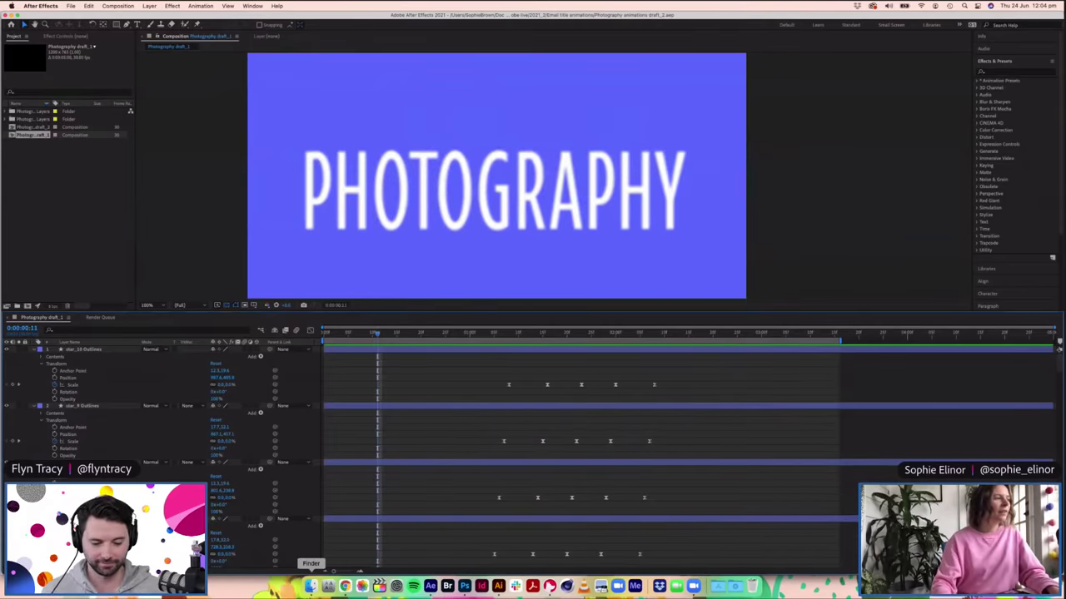
# Step: Check the Photography-draft_5.gif preview in Finder, then return to After Effects and play the composition from 0:00:00:07
pyautogui.click(311, 585)
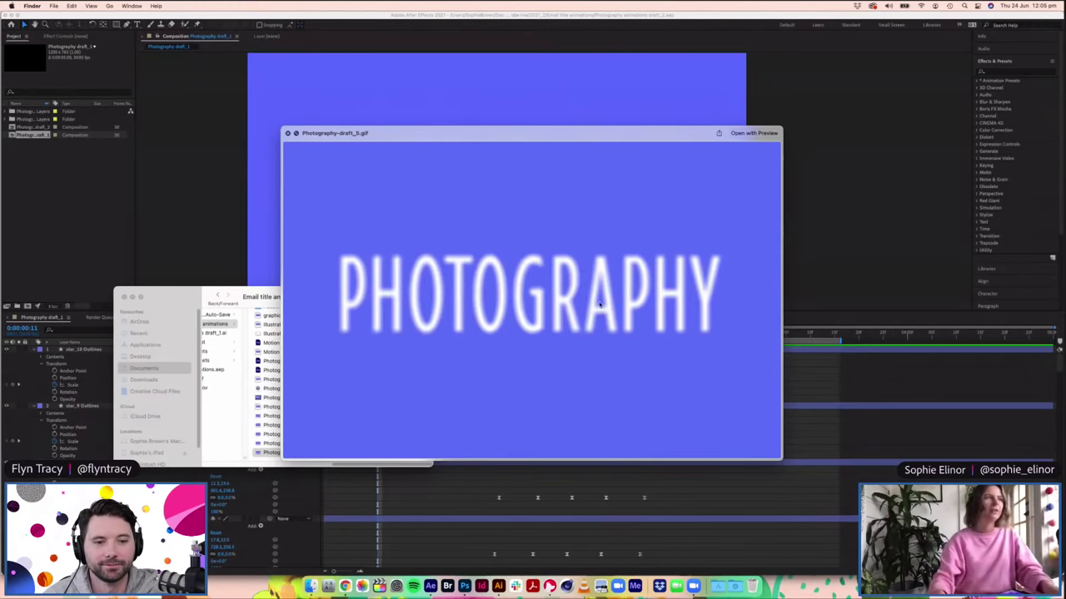
pyautogui.click(172, 188)
pyautogui.click(358, 334)
pyautogui.press('space')
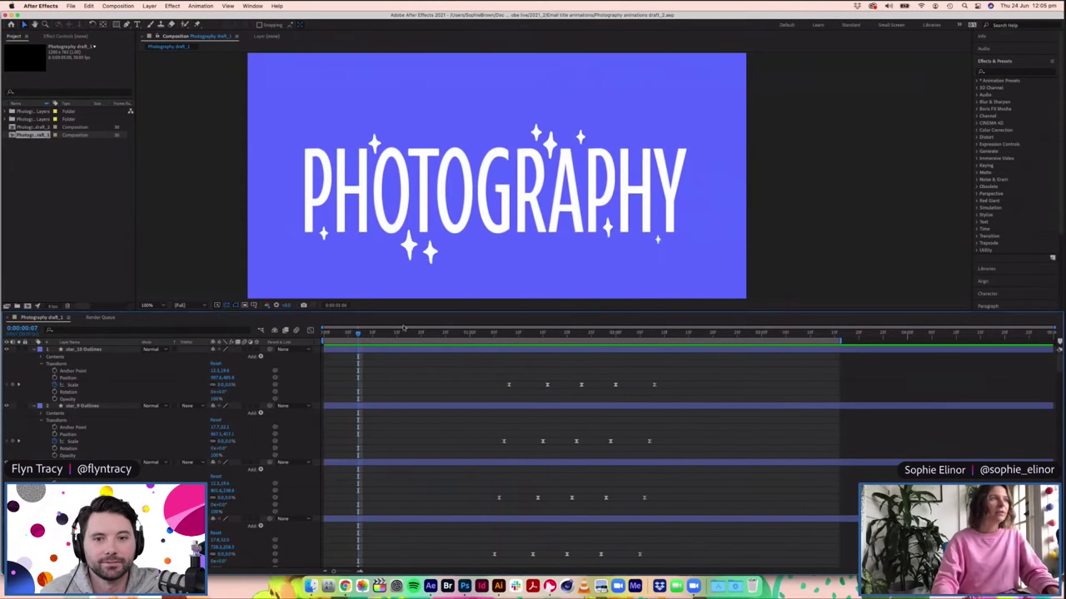
# Step: Scrub the Photography timeline from the opening blur through the star animation to 0:00:01:15
pyautogui.click(349, 333)
pyautogui.moveTo(365, 336); pyautogui.dragTo(453, 337)
pyautogui.moveTo(367, 336); pyautogui.dragTo(420, 336)
pyautogui.click(420, 334)
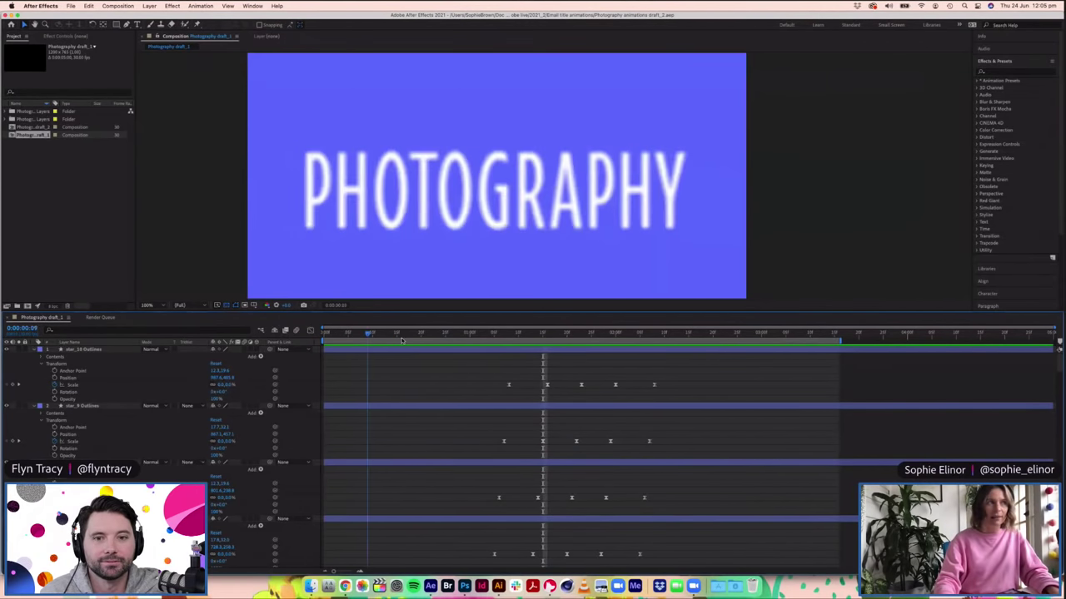
pyautogui.moveTo(427, 336); pyautogui.dragTo(493, 337)
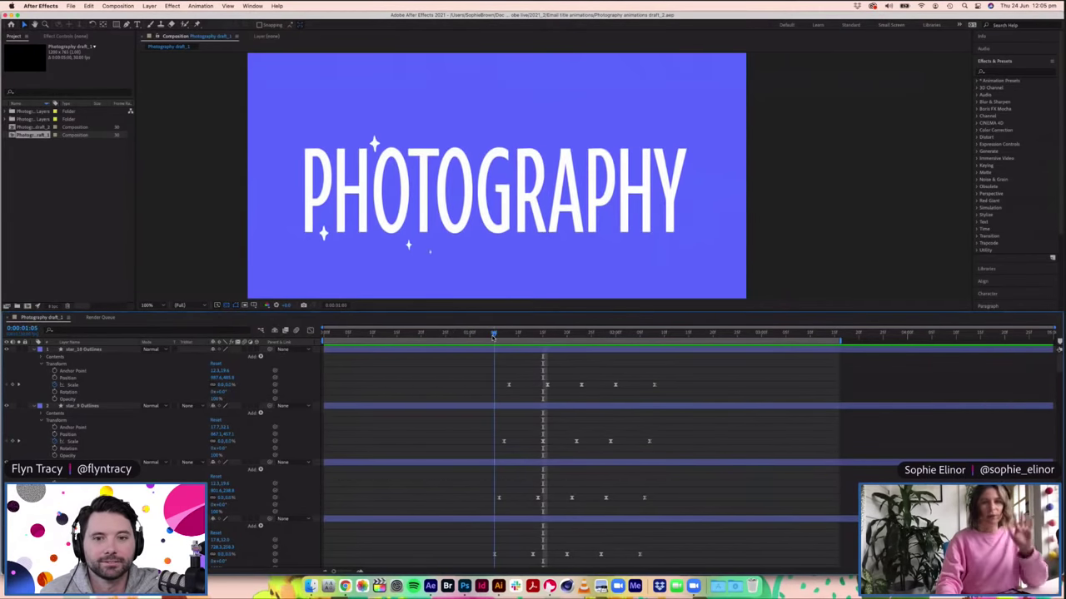
pyautogui.moveTo(494, 337); pyautogui.dragTo(543, 336)
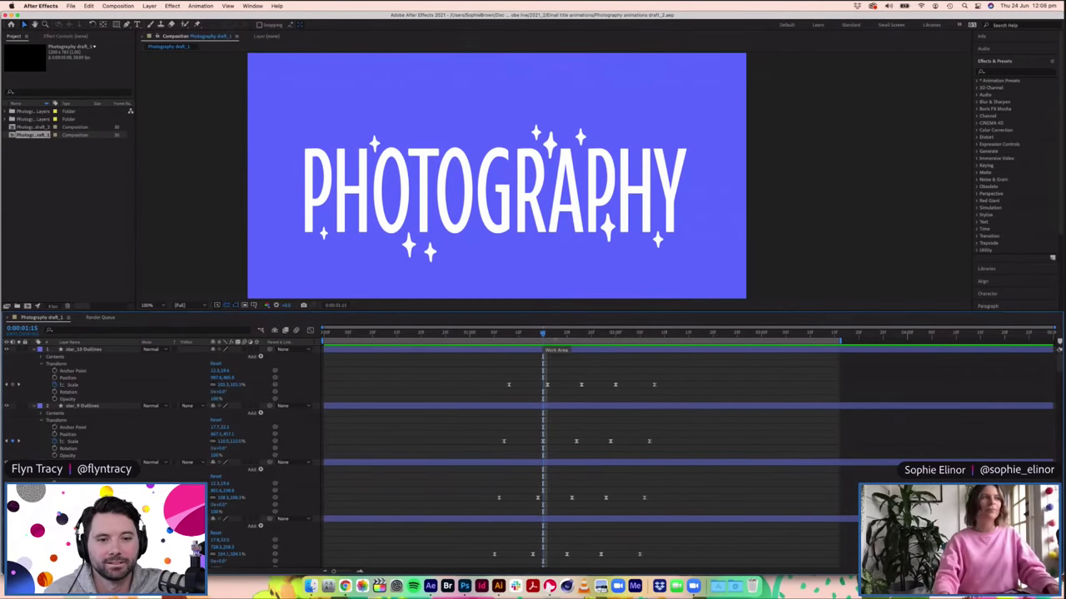
# Step: Scrub on through the line bursts and the closing blur, stopping at 0:00:03:02
pyautogui.moveTo(543, 336); pyautogui.dragTo(668, 340)
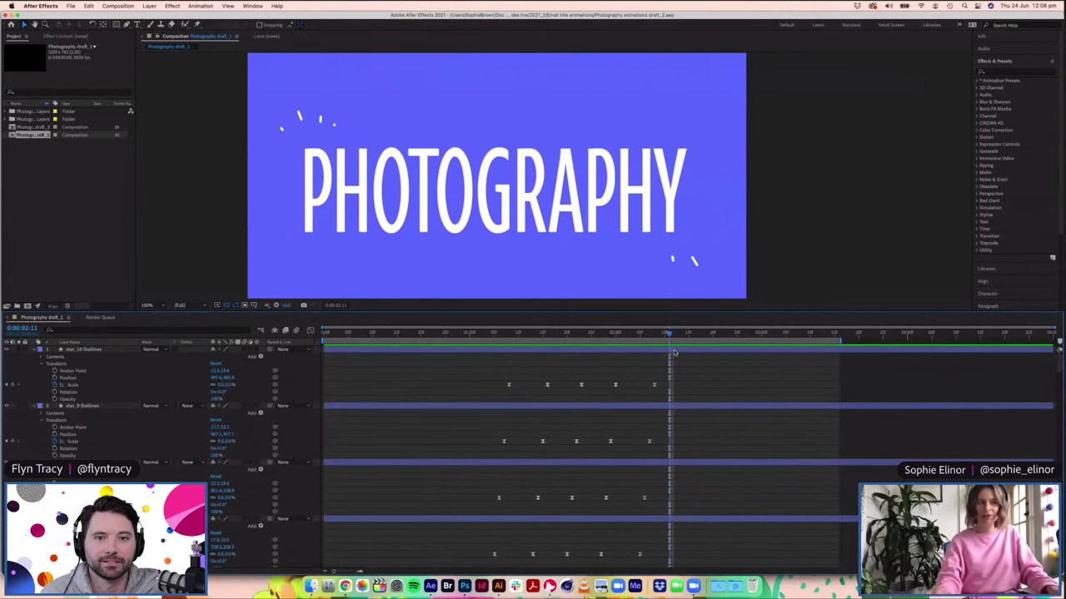
pyautogui.moveTo(672, 339); pyautogui.dragTo(717, 367)
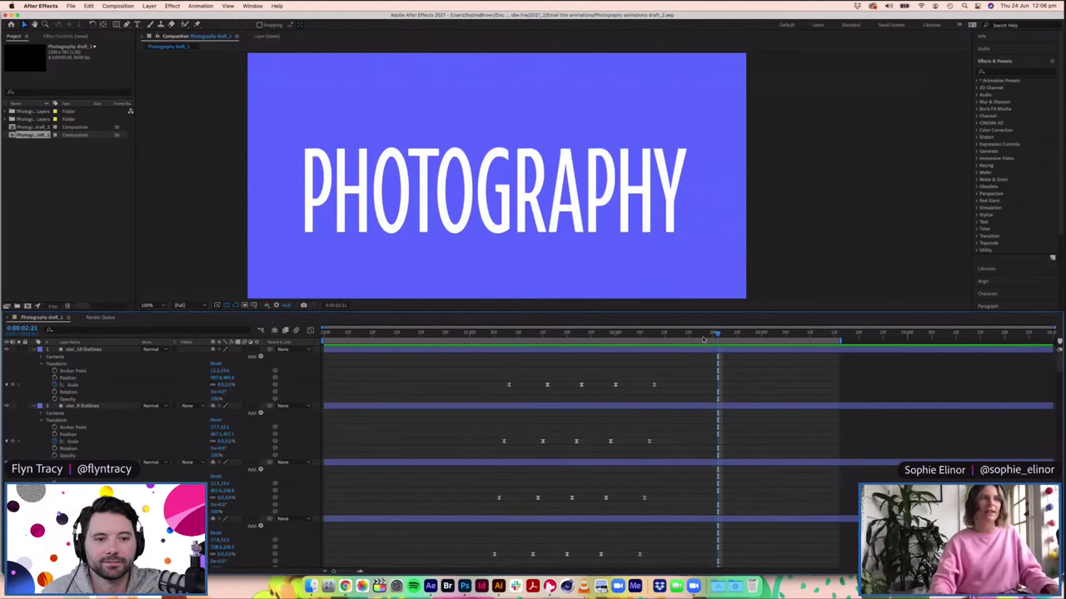
pyautogui.moveTo(720, 338); pyautogui.dragTo(785, 341)
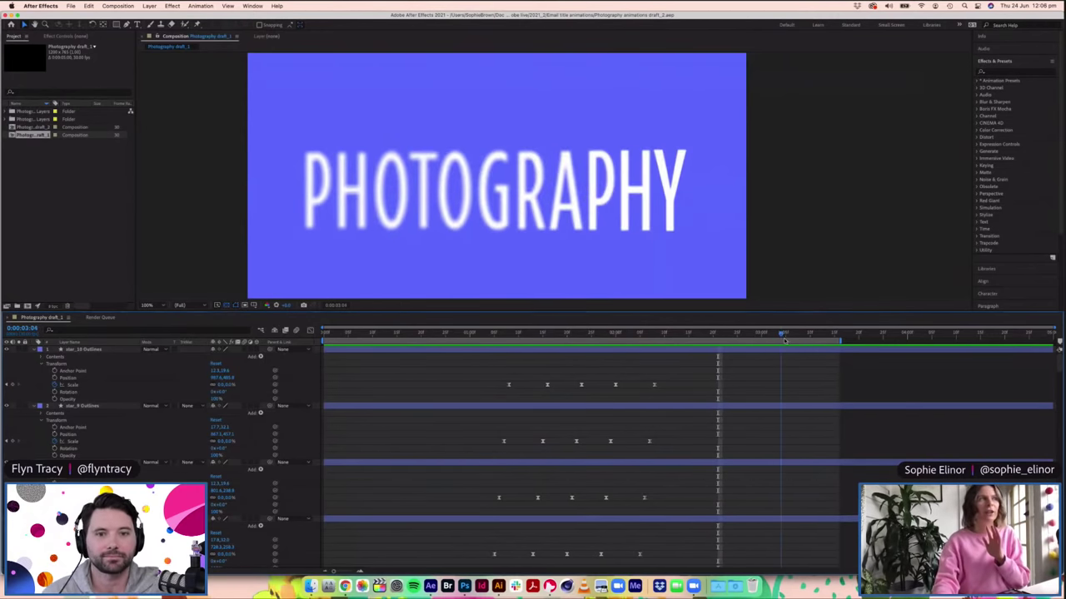
pyautogui.moveTo(785, 341); pyautogui.dragTo(771, 341)
# Step: Examine the letter layers' Camera Lens Blur and Scale keyframes, checking the frames between 0:00:02:23 and the closing blur
pyautogui.scroll(-1, 783, 428)
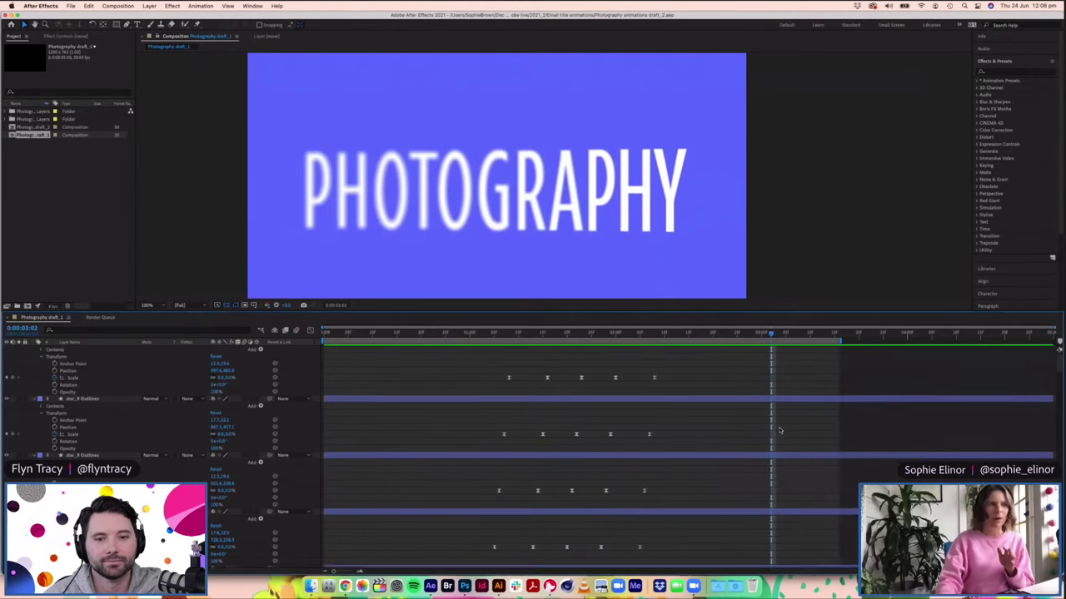
pyautogui.scroll(5, 782, 429)
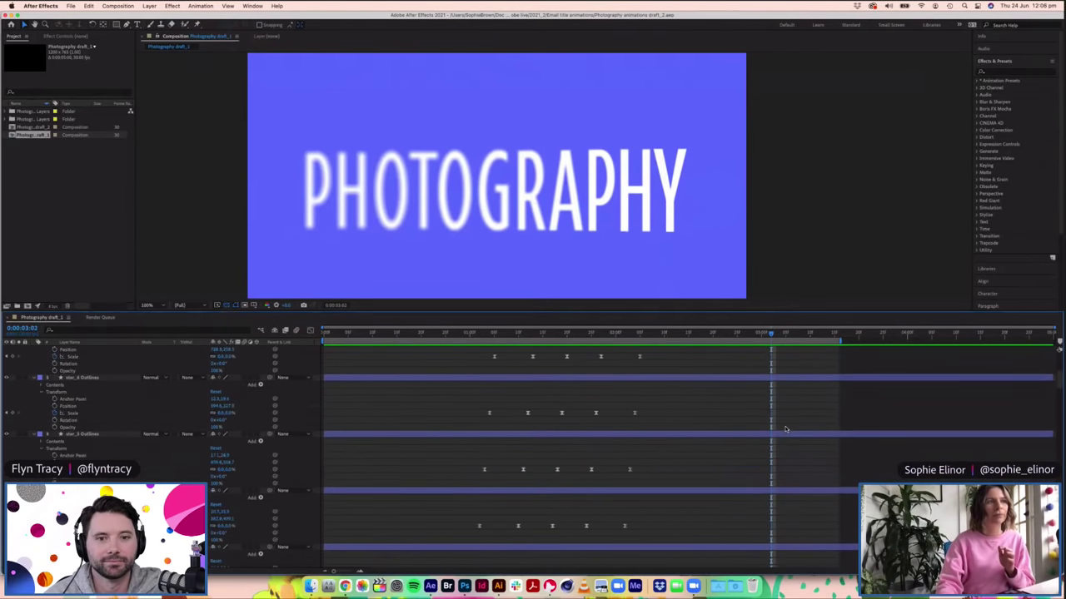
pyautogui.scroll(5, 785, 429)
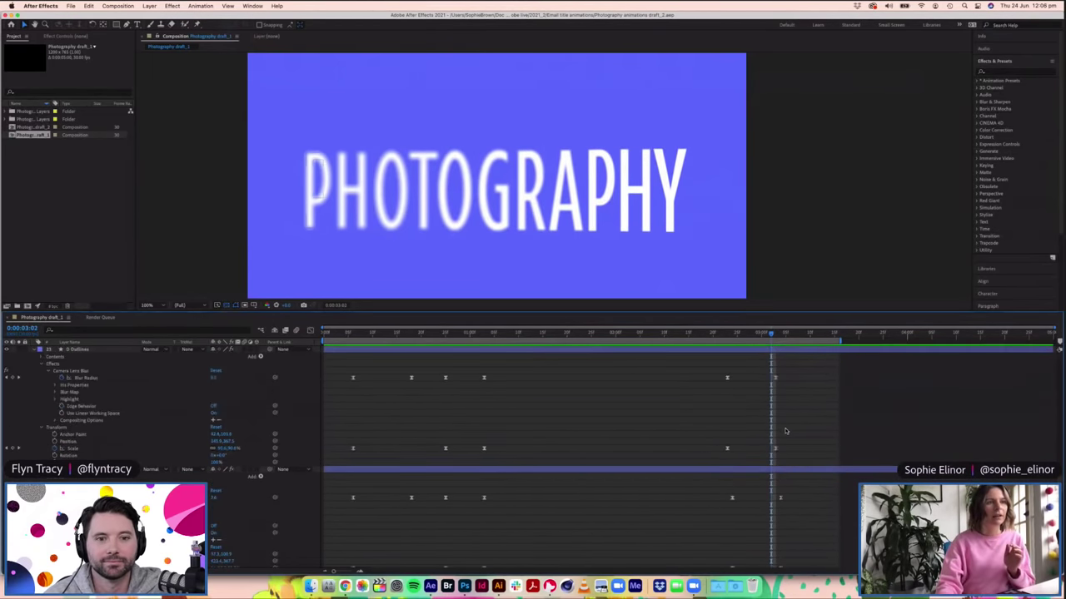
pyautogui.click(731, 338)
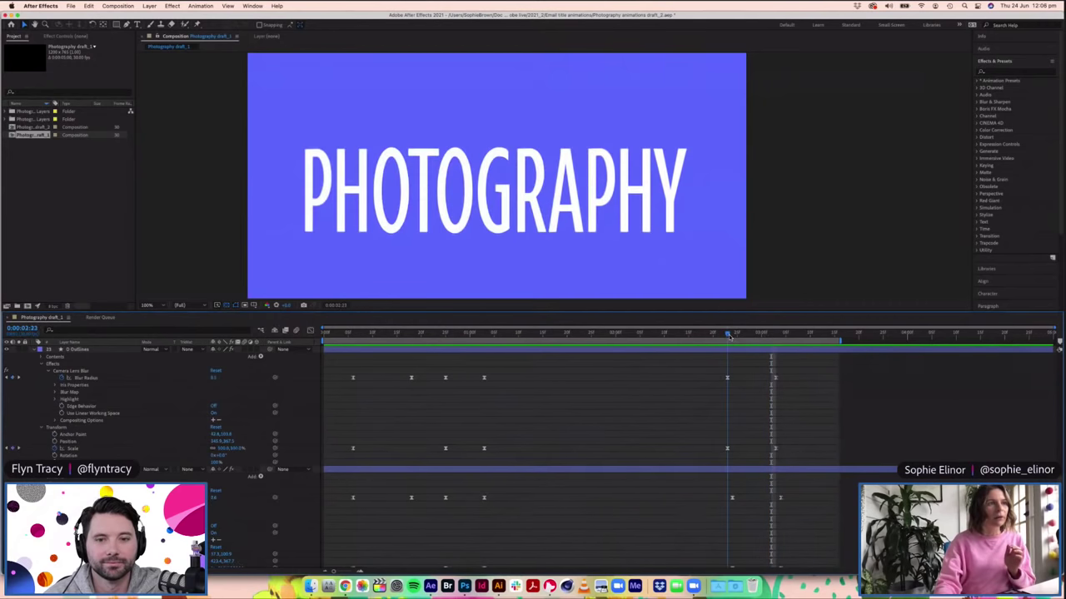
pyautogui.click(728, 335)
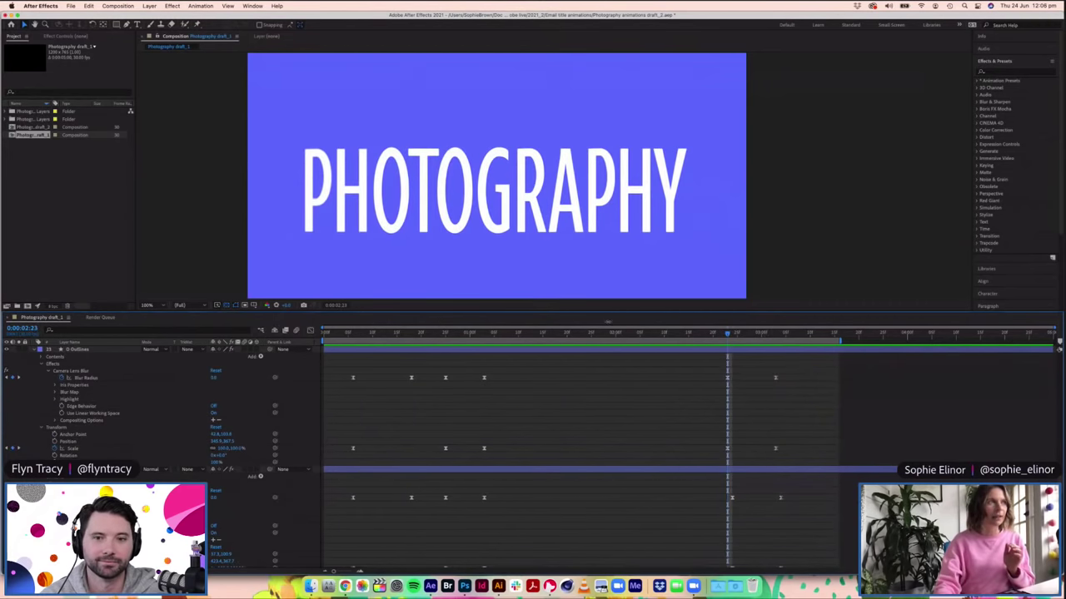
pyautogui.click(760, 334)
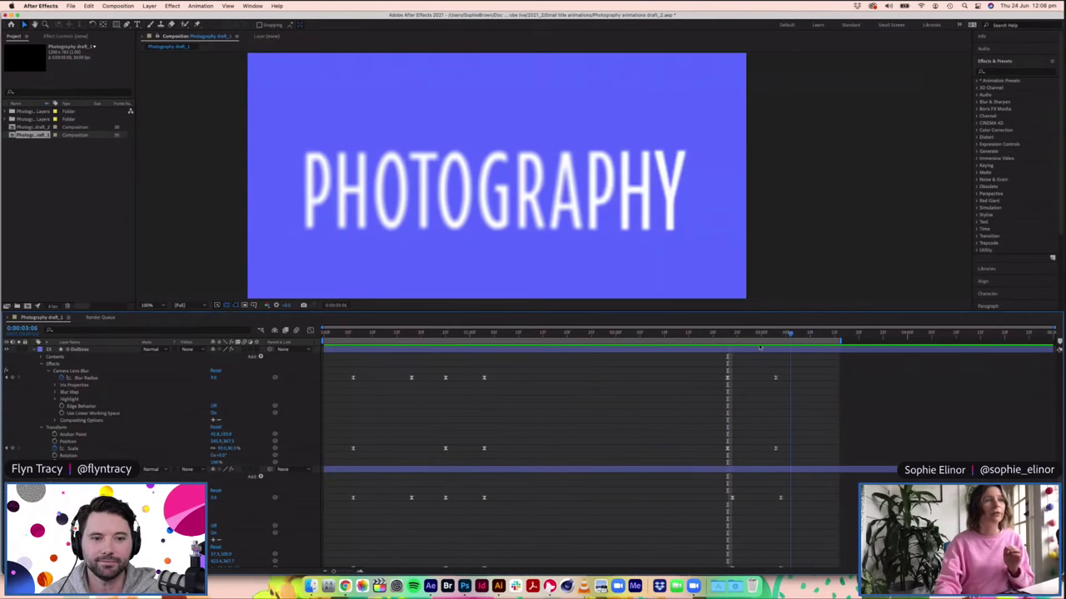
# Step: Replay the Photography animation, restarting it from 0:00:00:19 and from 0:00:00:03
pyautogui.press('space')
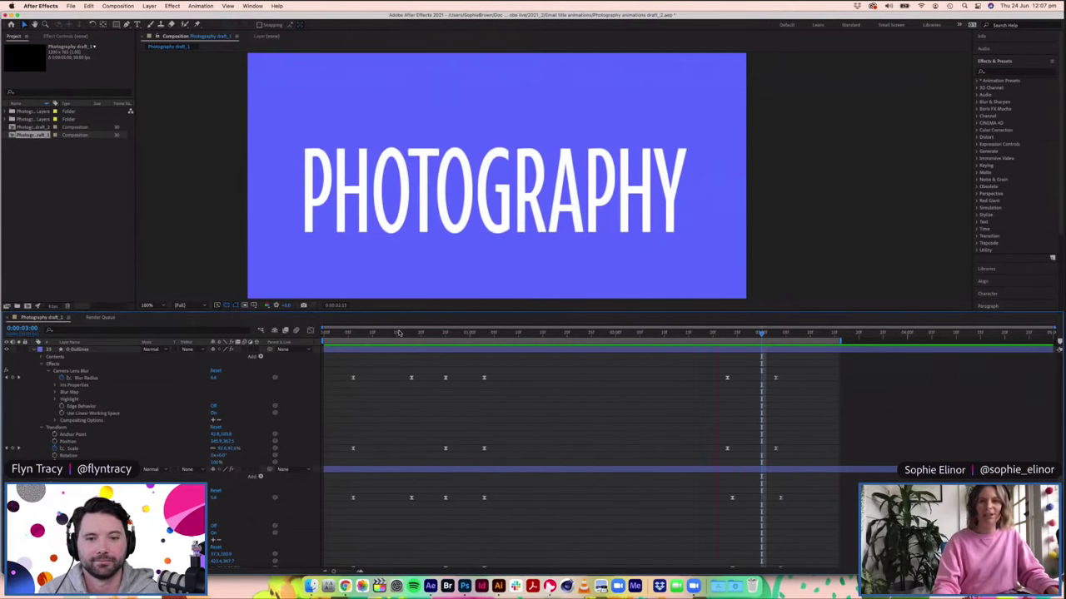
pyautogui.click(415, 334)
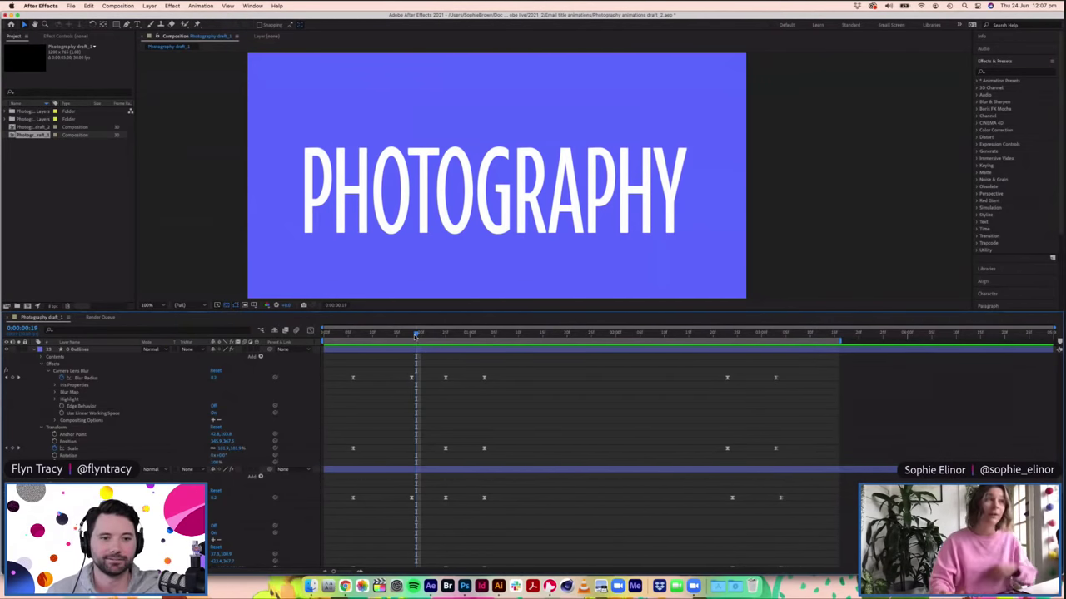
pyautogui.press('space')
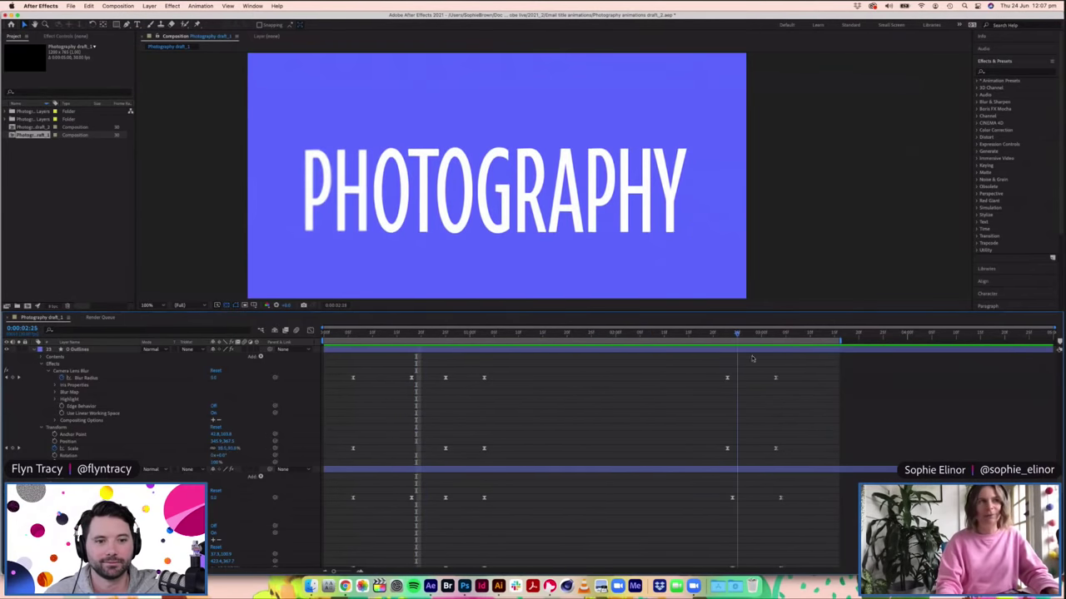
pyautogui.click(339, 364)
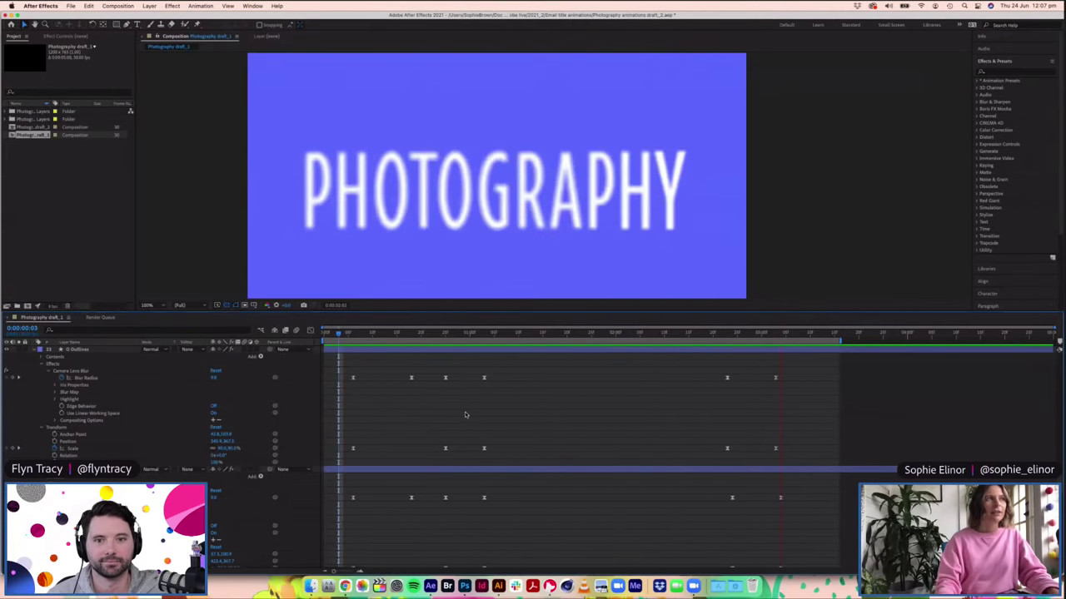
pyautogui.press('space')
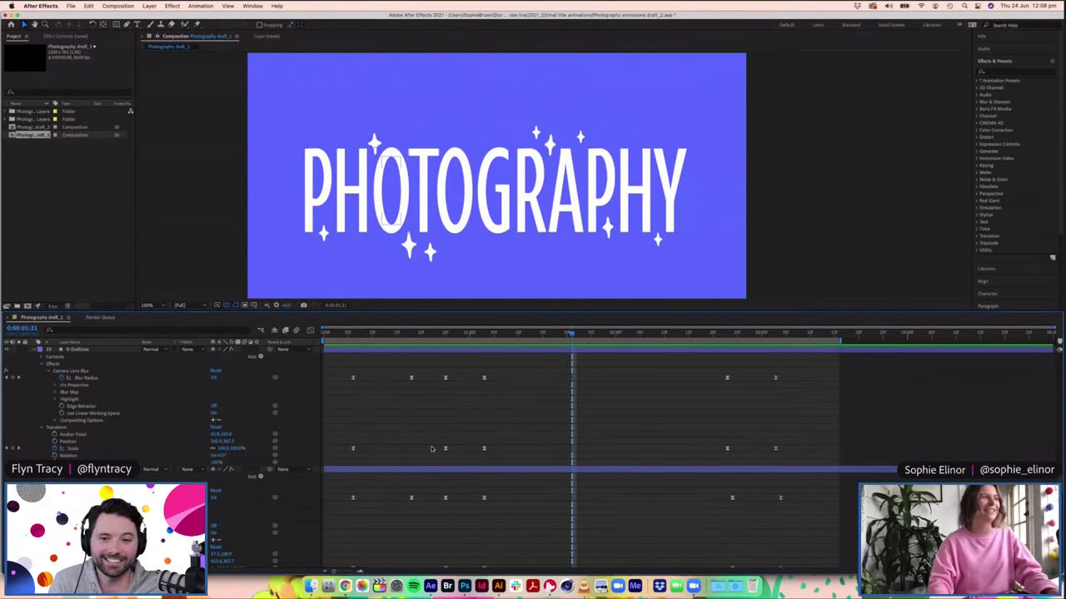
pyautogui.click(338, 333)
pyautogui.press('space')
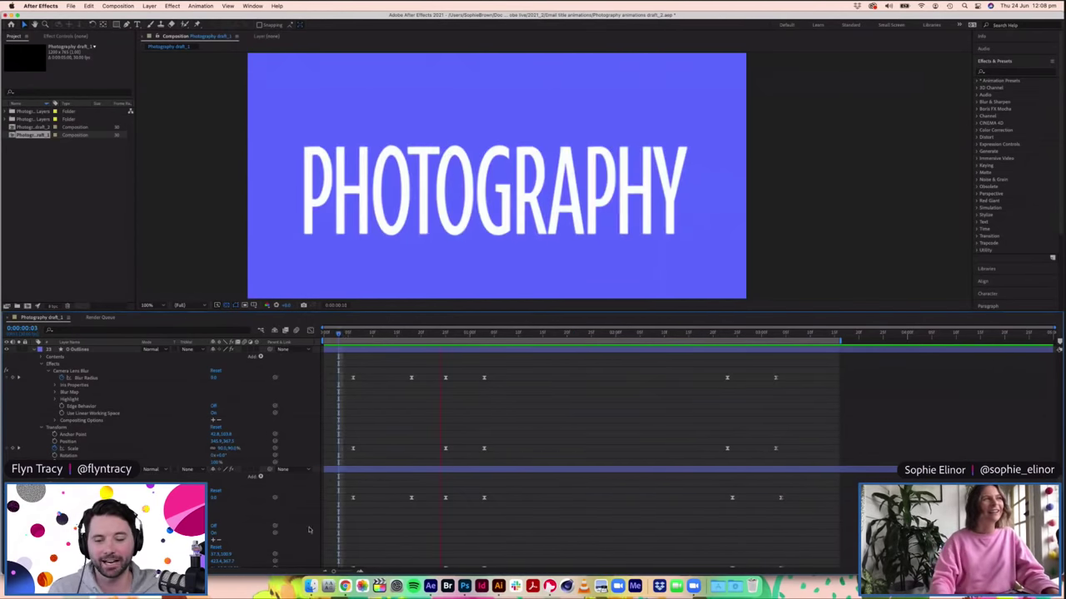
# Step: Preview Photography-draft_5.gif in Finder below the playing composition to compare the two, then close the preview
pyautogui.click(310, 586)
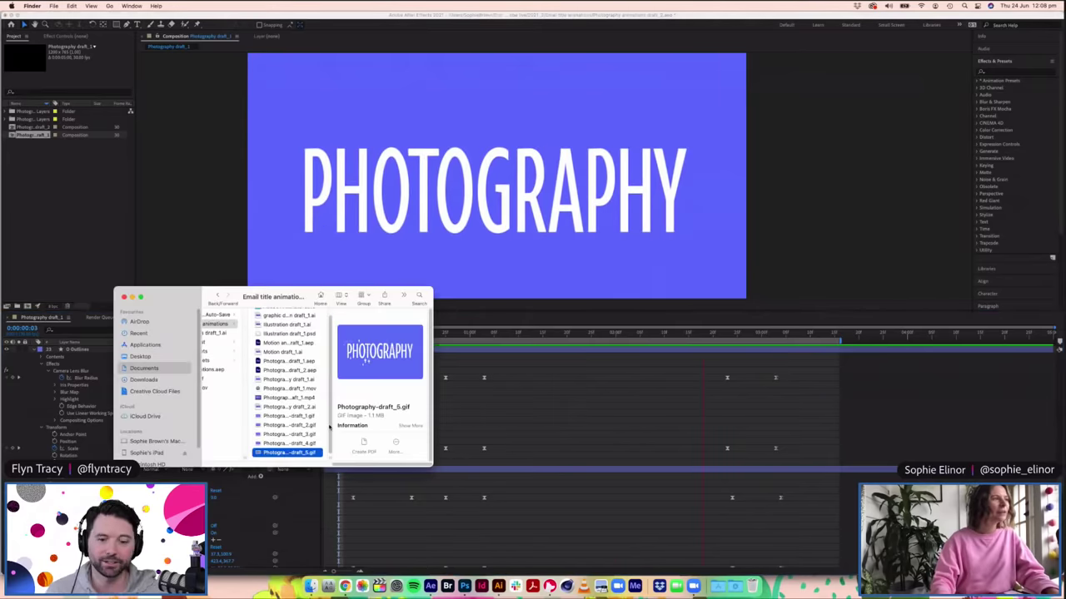
pyautogui.press('space')
pyautogui.moveTo(401, 133); pyautogui.dragTo(366, 289)
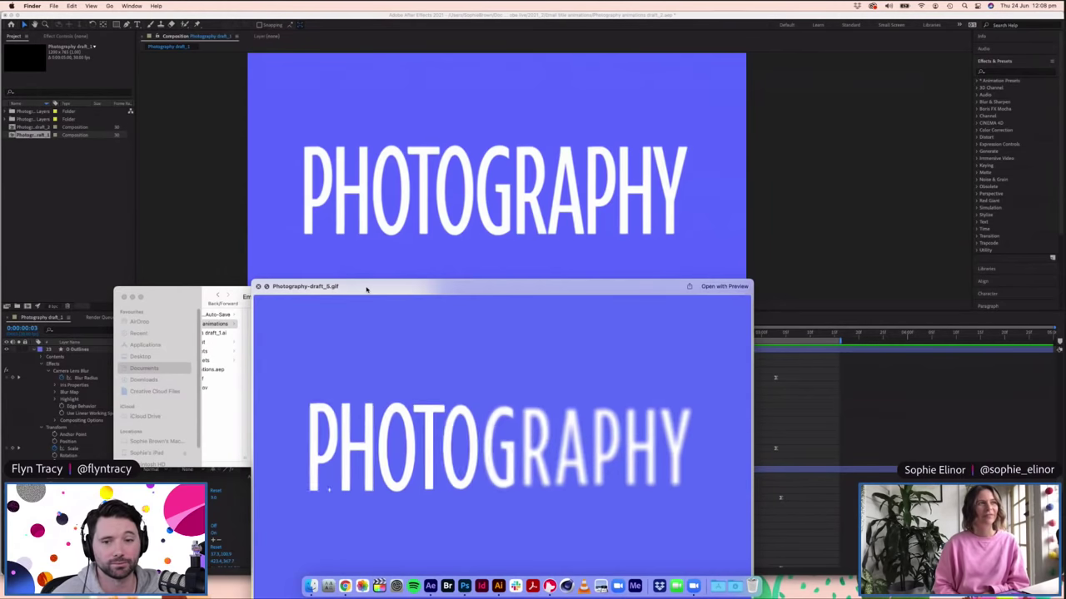
pyautogui.press('space')
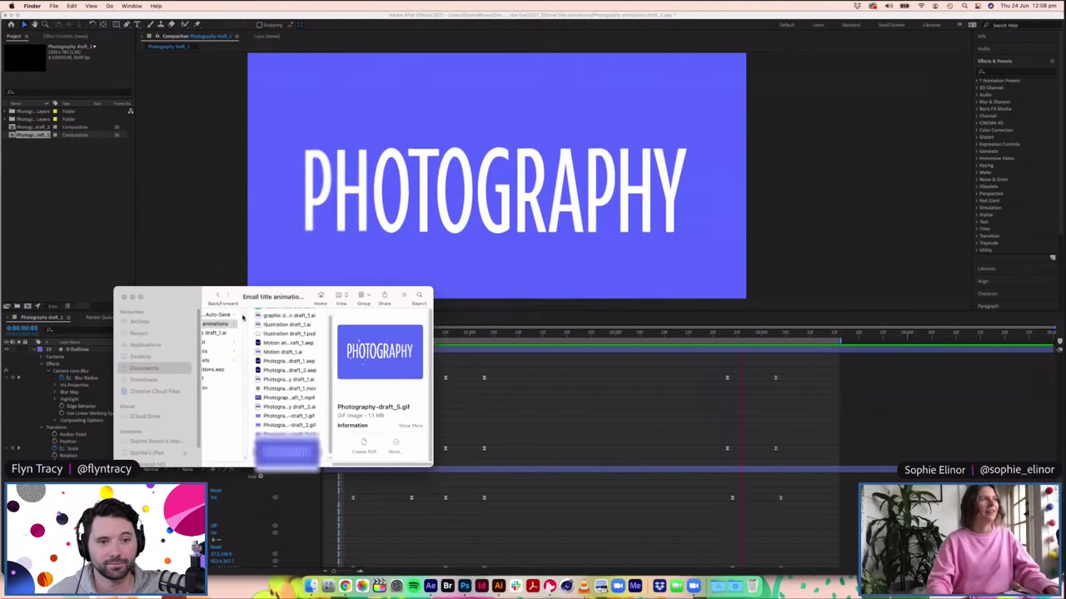
# Step: Save the Photography project and open Motion animation draft_1.aep from the Email title animations folder in Finder
pyautogui.click(236, 239)
pyautogui.press('super+s')
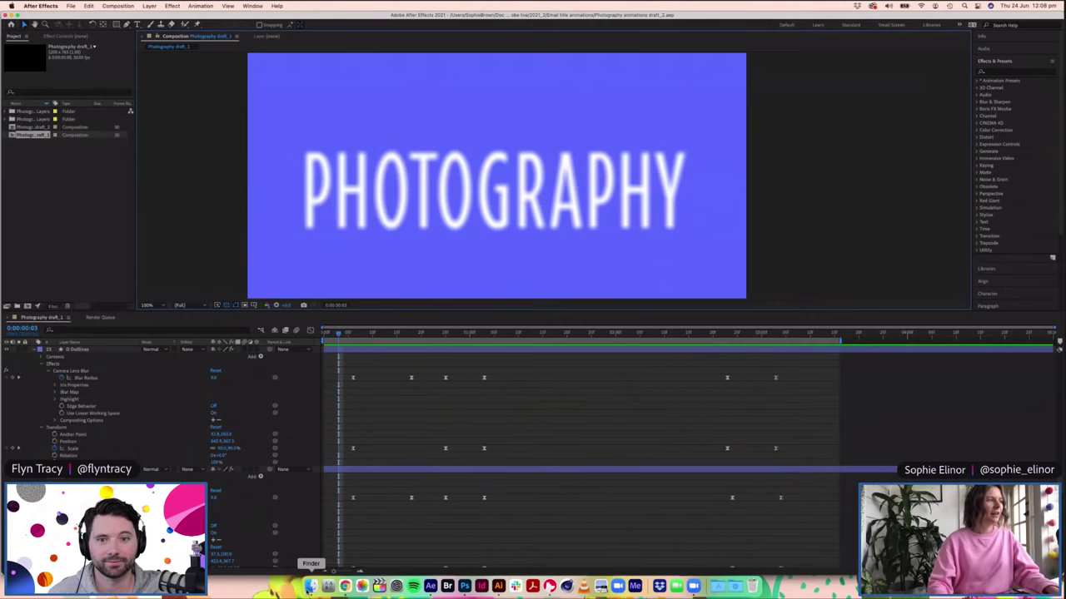
pyautogui.click(309, 587)
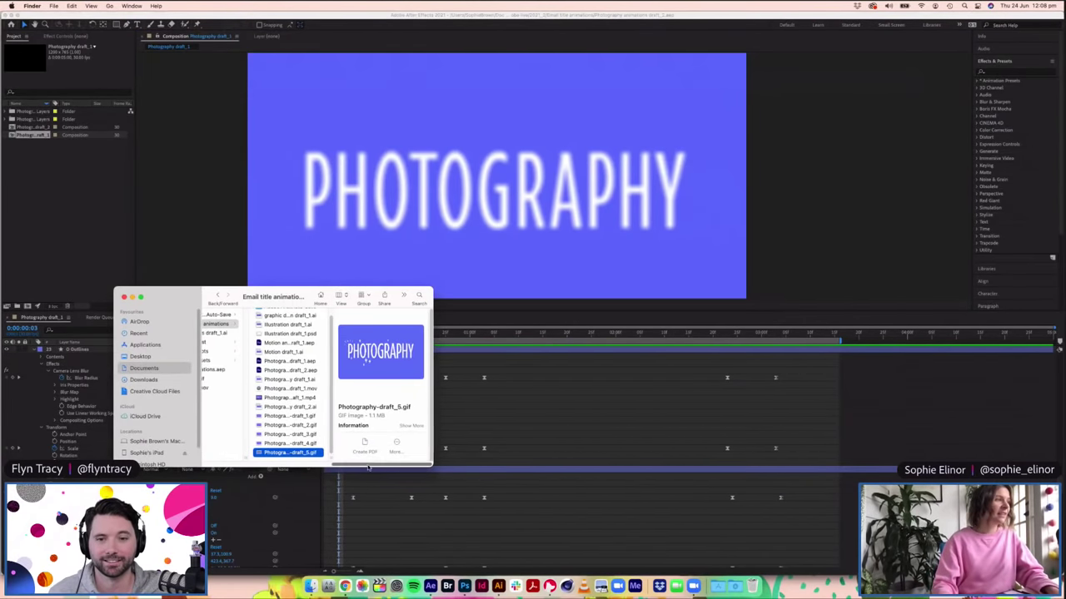
pyautogui.hscroll(-2, 324, 398)
pyautogui.doubleClick(315, 343)
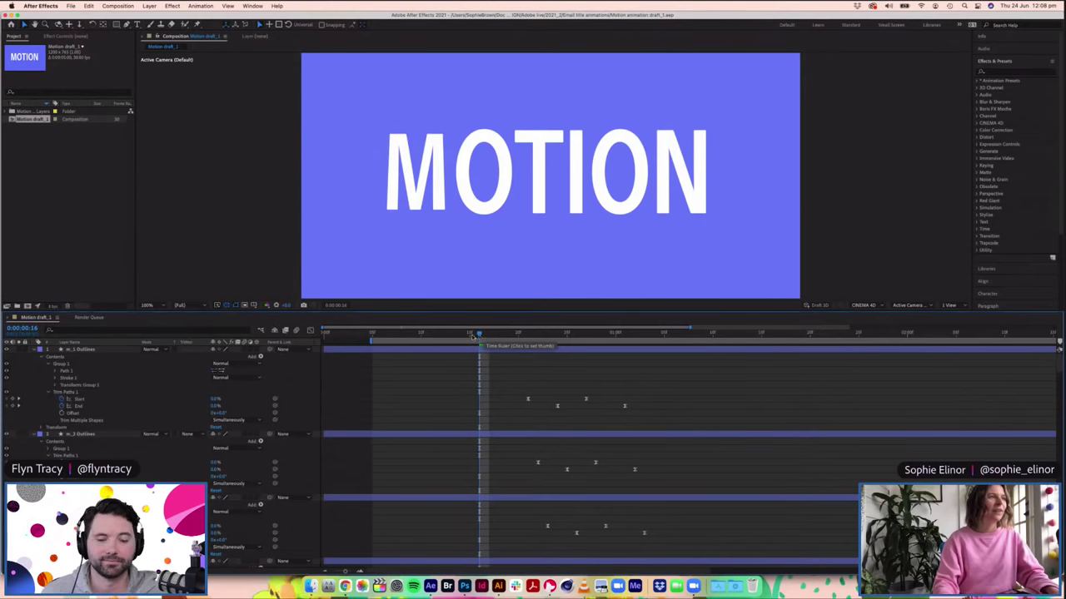
# Step: Step through the Motion composition's frames between 0:00:00:16 and 0:00:00:21, then preview the animation from 0:00:00:17
pyautogui.press('pagedown')
pyautogui.press('pagedown')
pyautogui.press('pageup')
pyautogui.press('pageup')
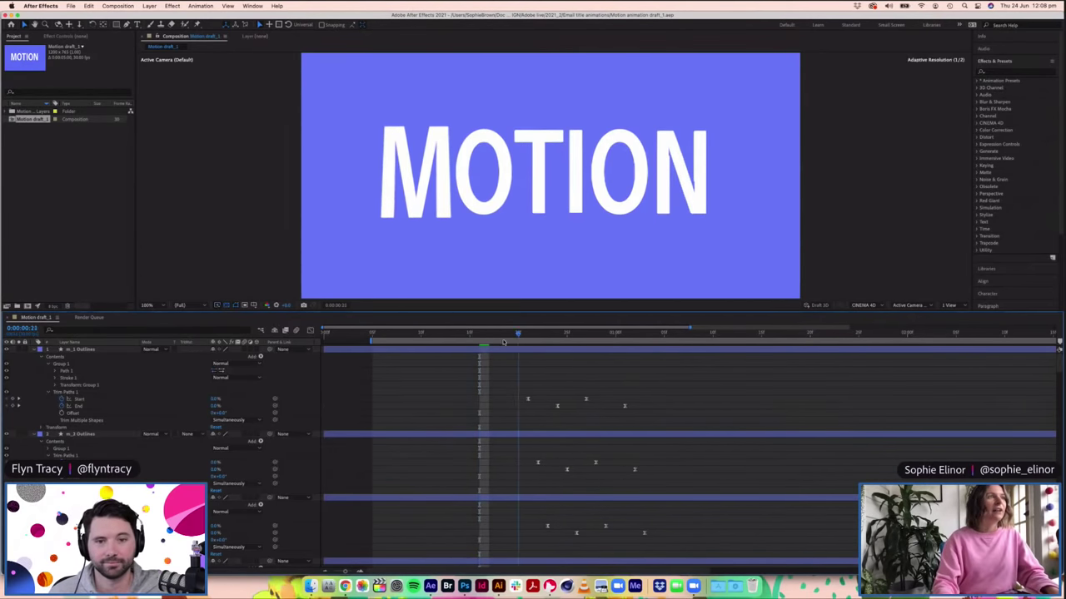
pyautogui.press('pagedown')
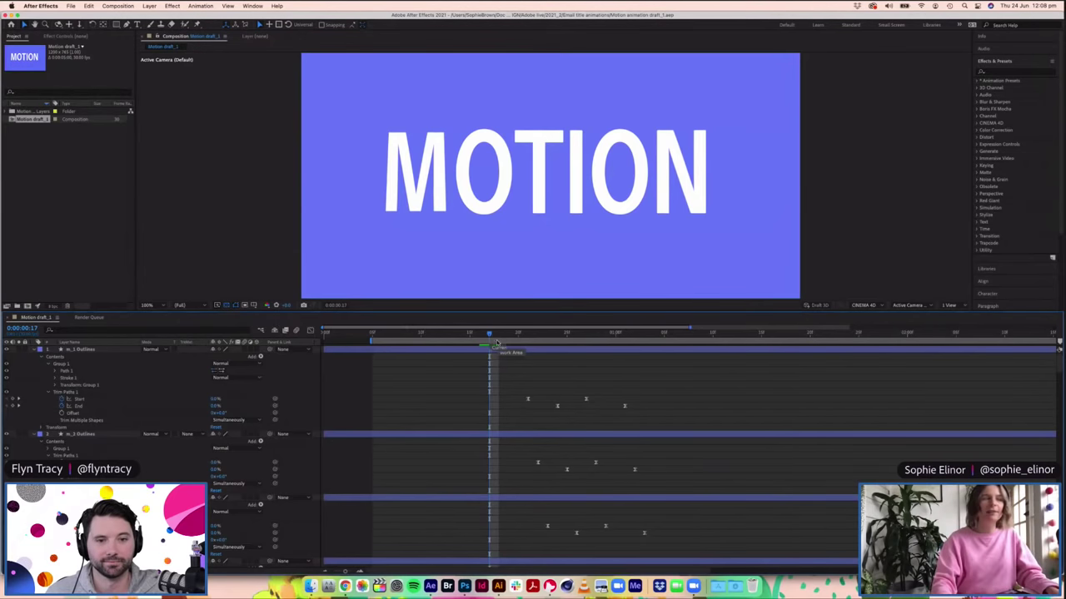
pyautogui.press('space')
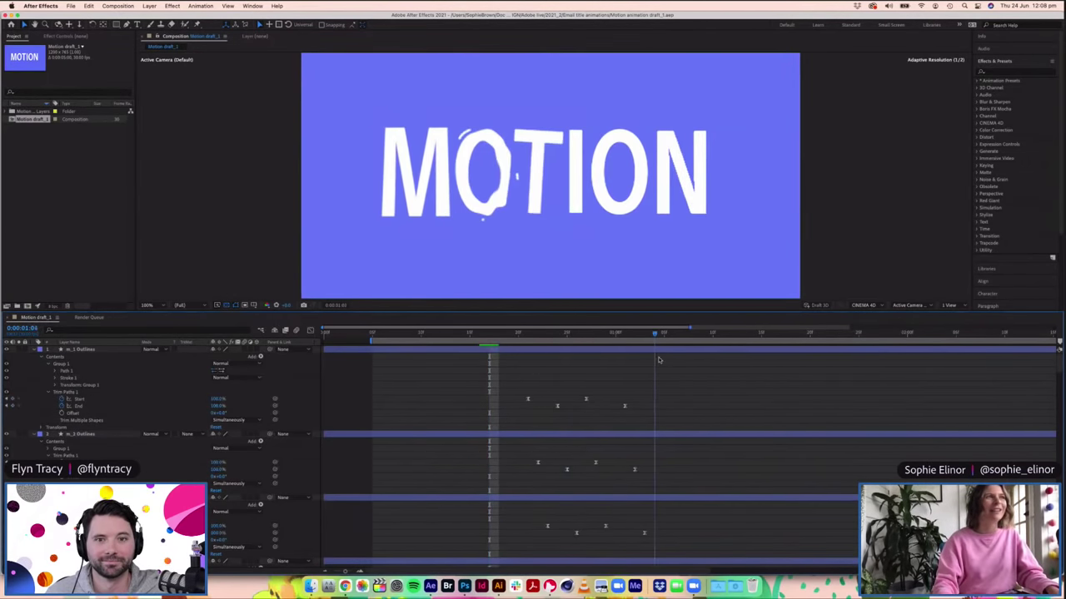
pyautogui.press('space')
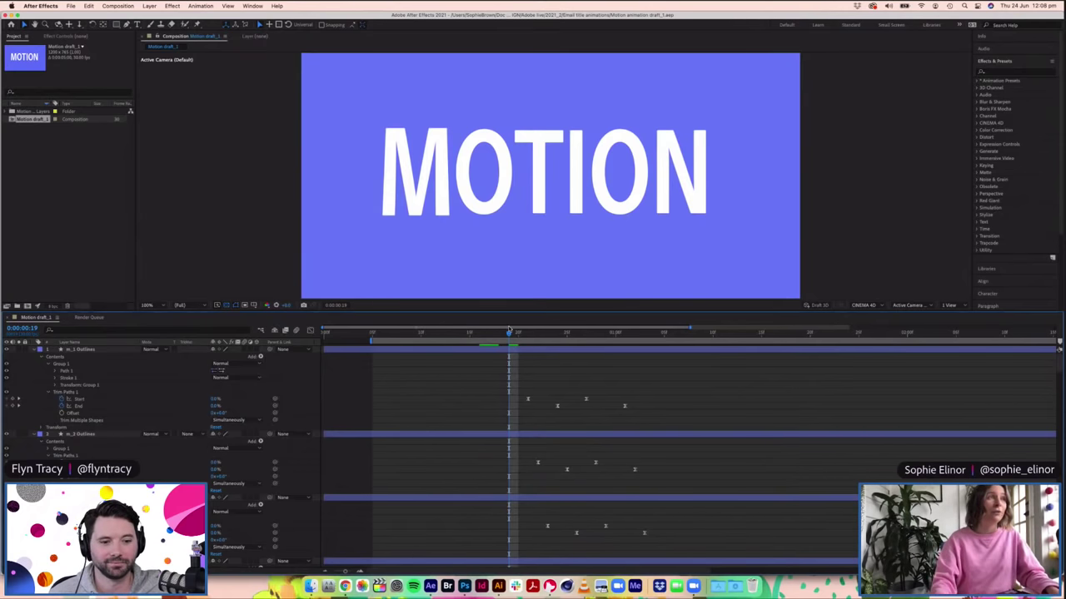
# Step: Replay the Motion animation from 0:00:00:13, then scrub to 0:00:01:20
pyautogui.moveTo(504, 334); pyautogui.dragTo(450, 341)
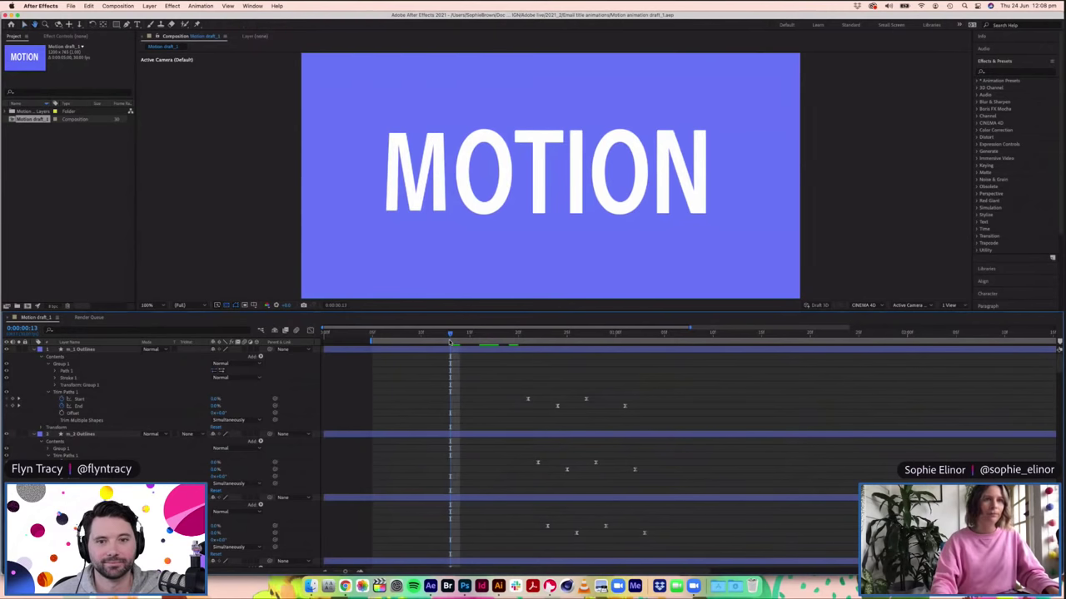
pyautogui.press('space')
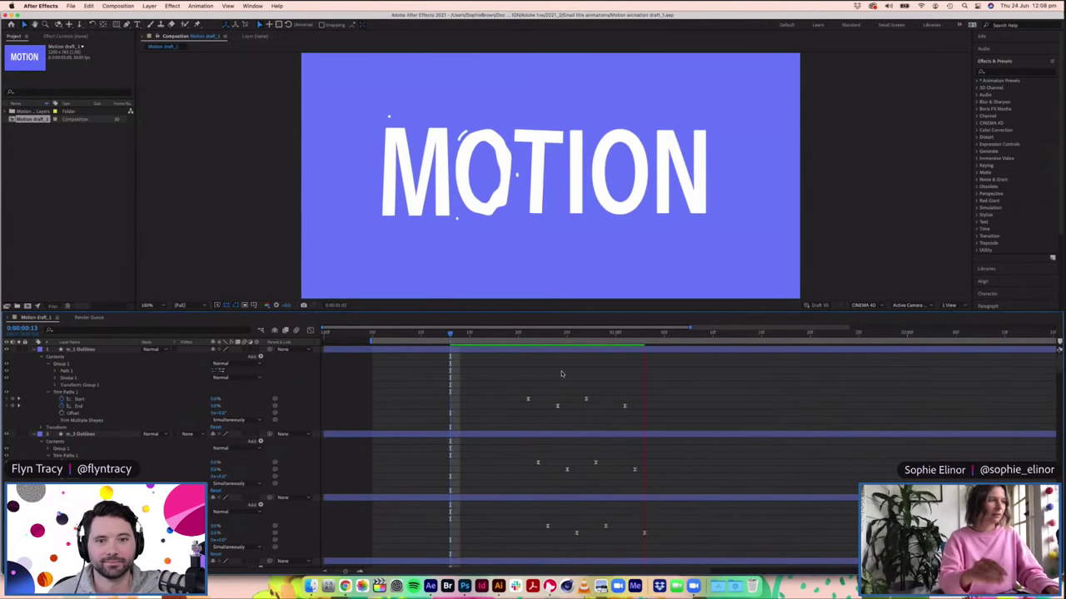
pyautogui.click(340, 573)
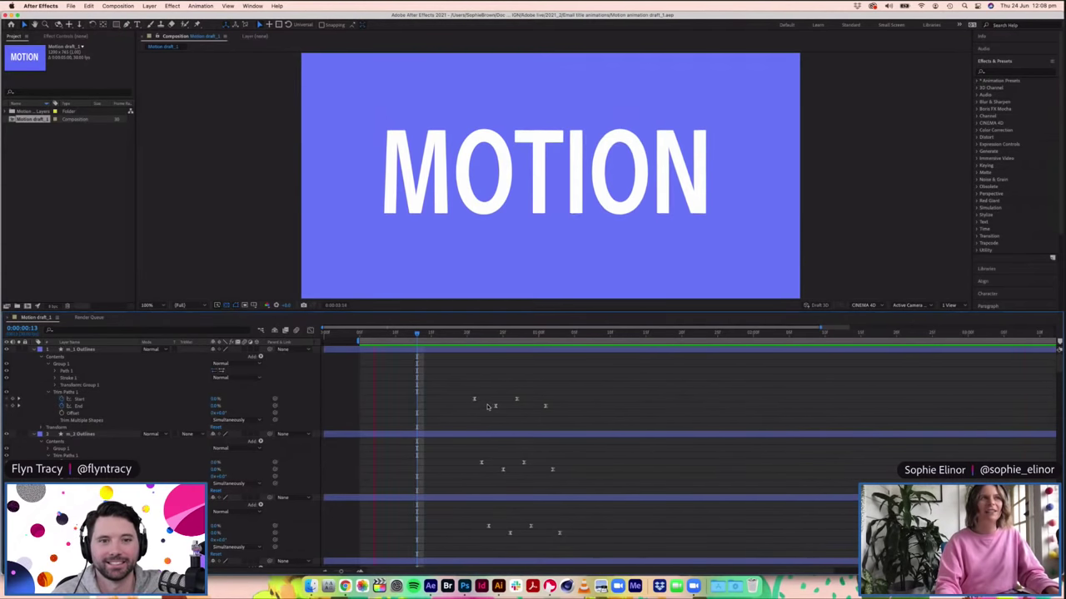
pyautogui.press('space')
pyautogui.moveTo(466, 334); pyautogui.dragTo(681, 398)
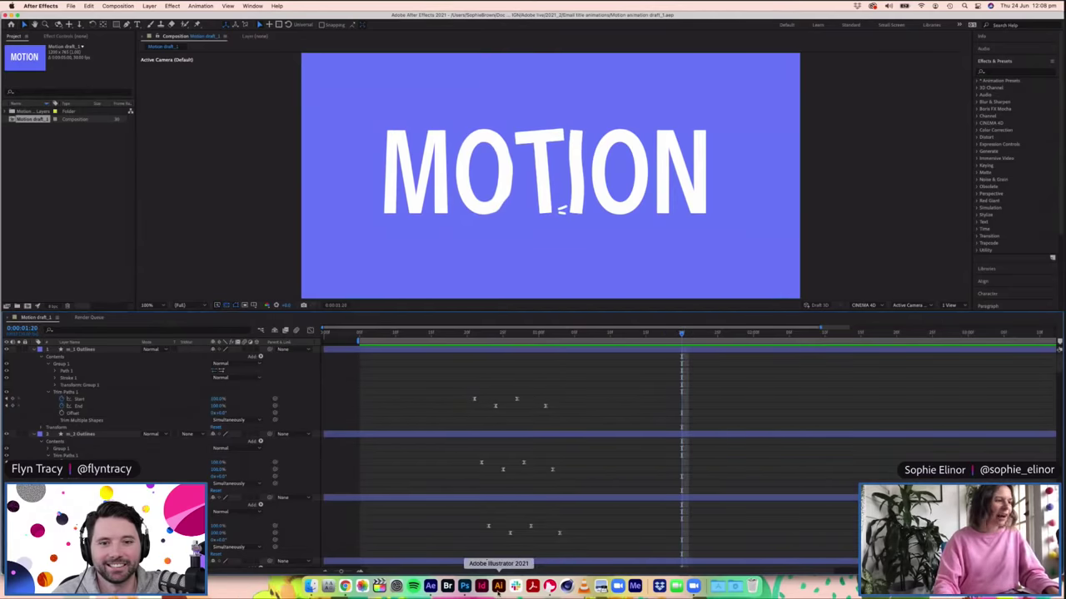
# Step: Switch to Illustrator and view the Motion draft_1.ai lettering and its accent lines at 100%
pyautogui.click(498, 588)
pyautogui.click(222, 45)
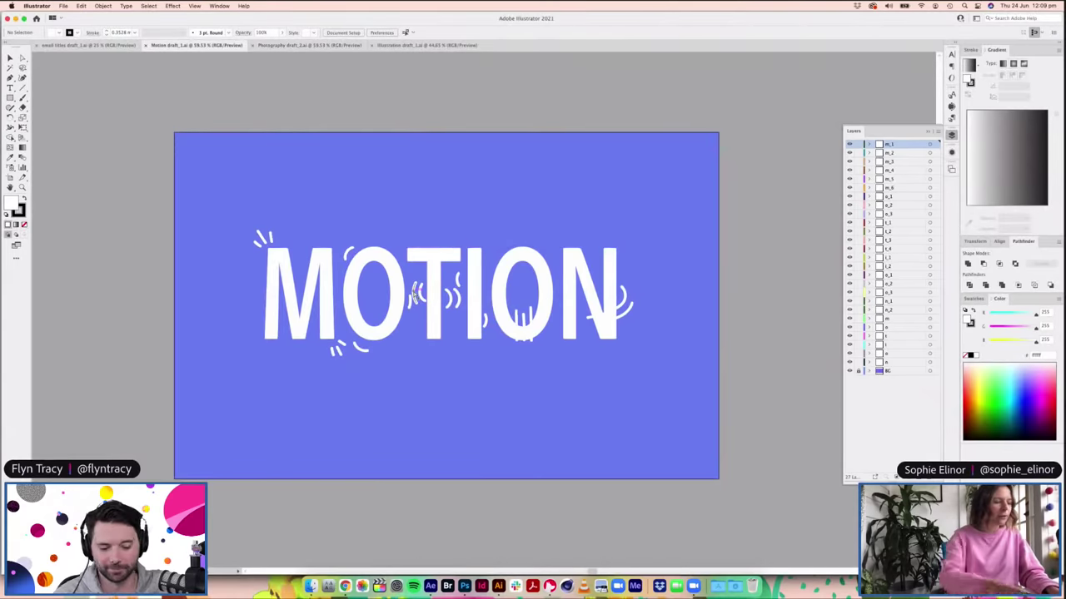
pyautogui.press('super+1')
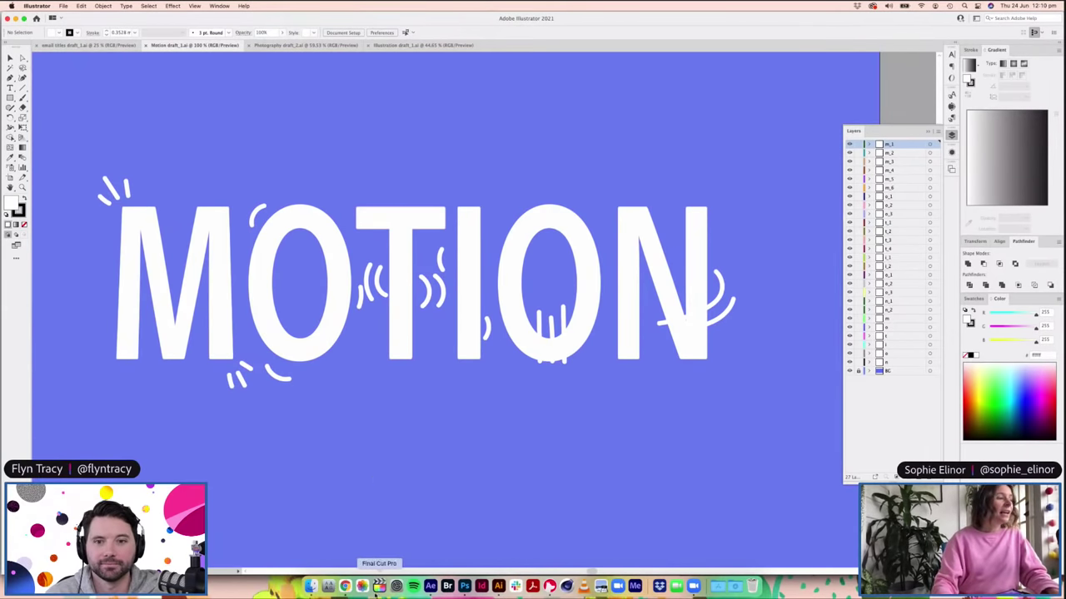
# Step: Switch back to After Effects and review the line bursts around the M between 0:00:00:21 and 0:00:00:28
pyautogui.click(430, 587)
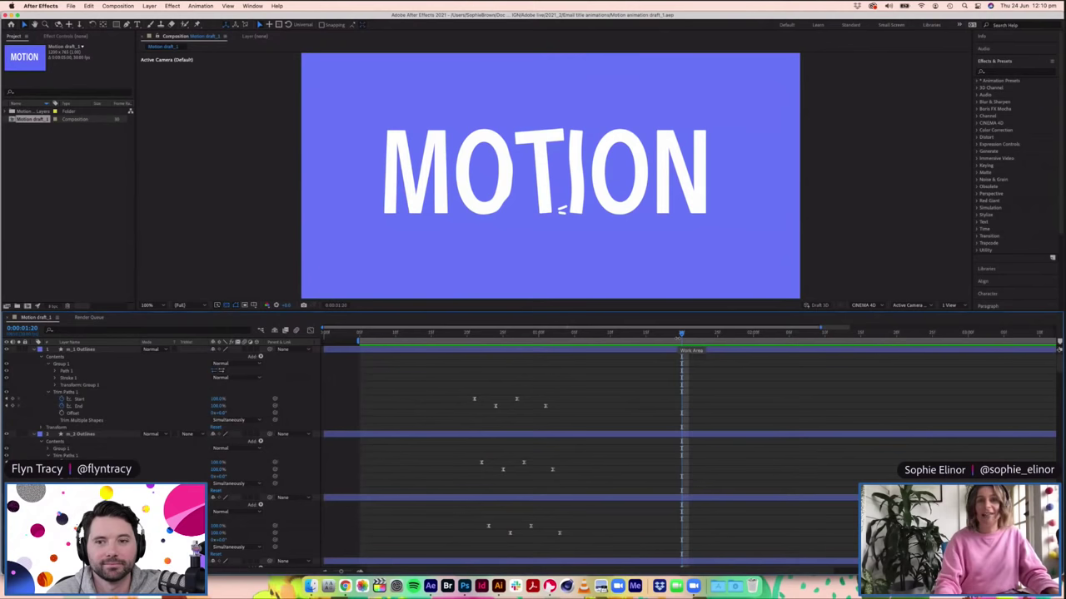
pyautogui.press('space')
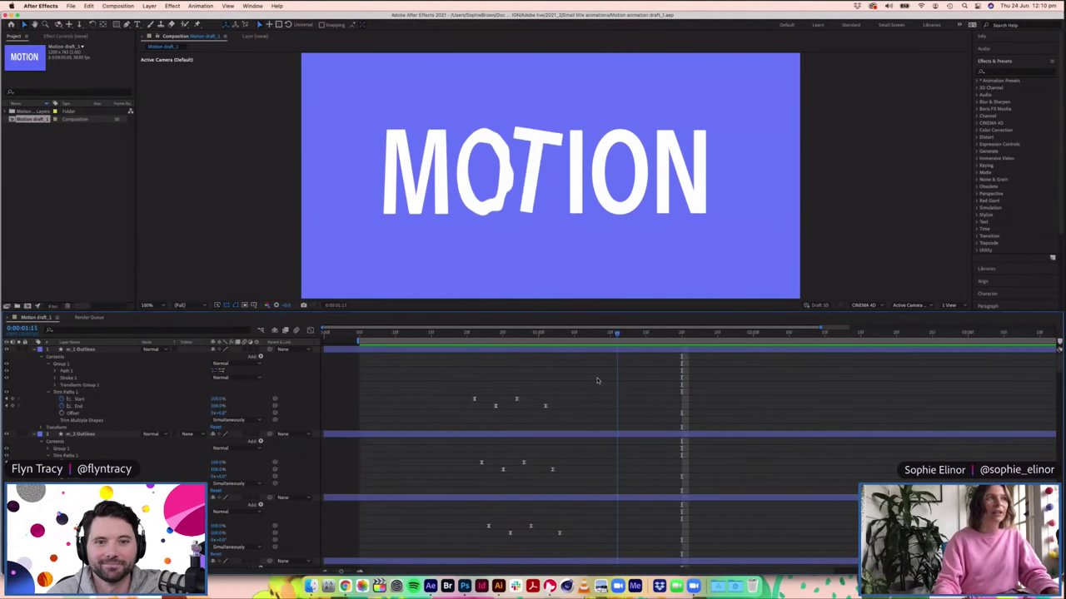
pyautogui.press('space')
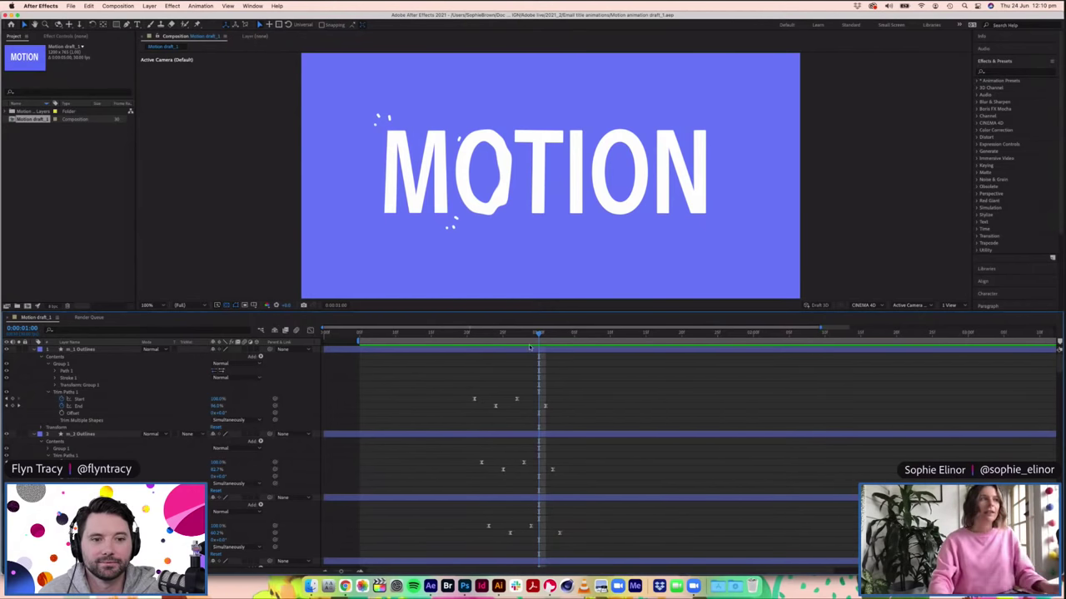
pyautogui.moveTo(538, 334); pyautogui.dragTo(475, 332)
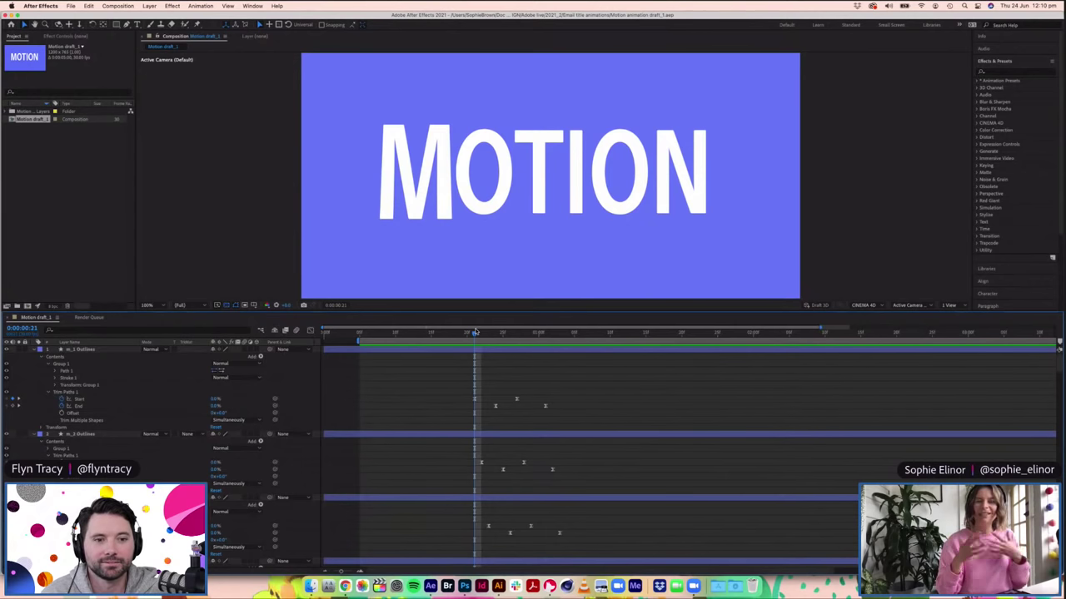
pyautogui.moveTo(472, 334); pyautogui.dragTo(516, 333)
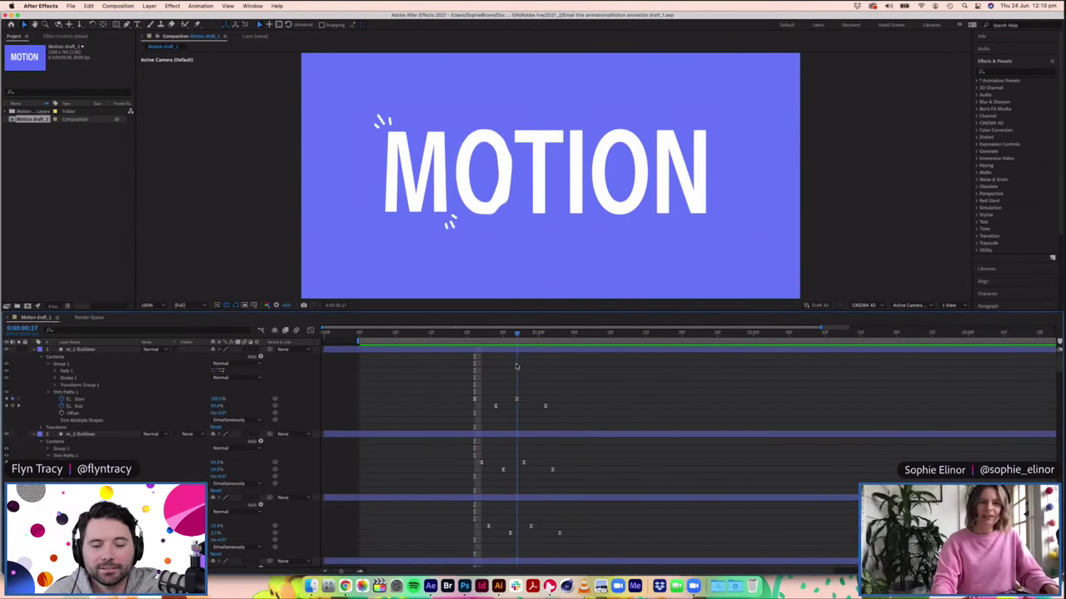
pyautogui.press('space')
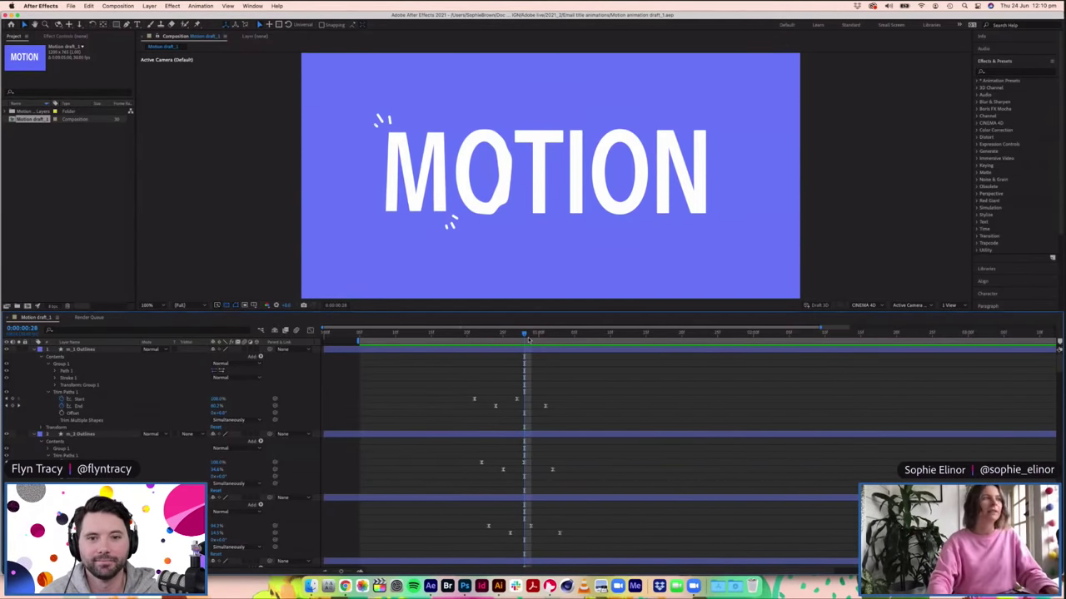
# Step: Scrub through the T and I movement to 0:00:01:25, then back to 0:00:01:16
pyautogui.moveTo(547, 341); pyautogui.dragTo(721, 357)
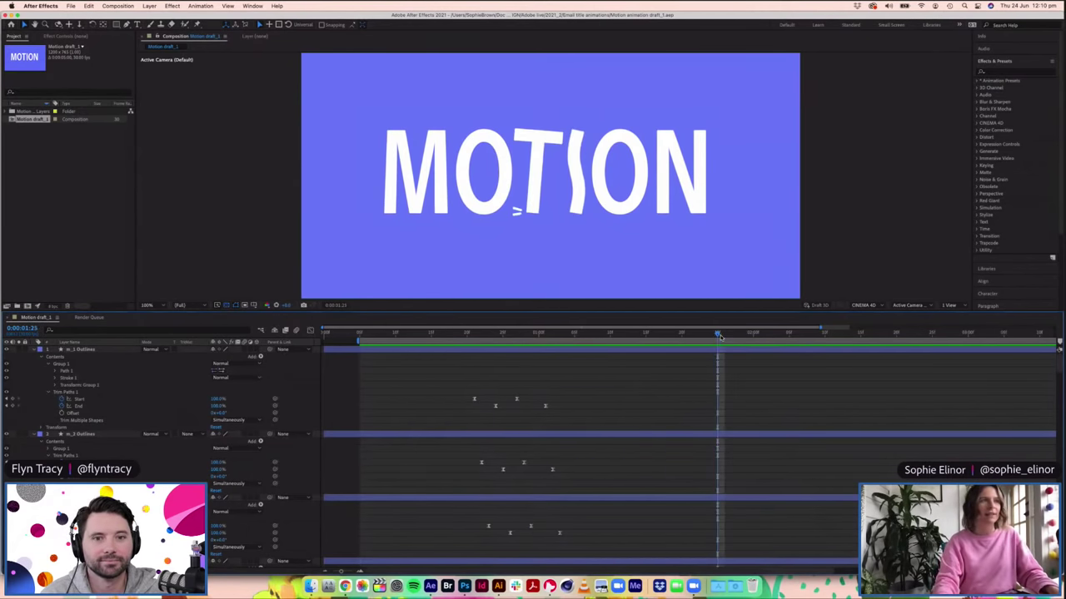
pyautogui.moveTo(716, 336); pyautogui.dragTo(696, 352)
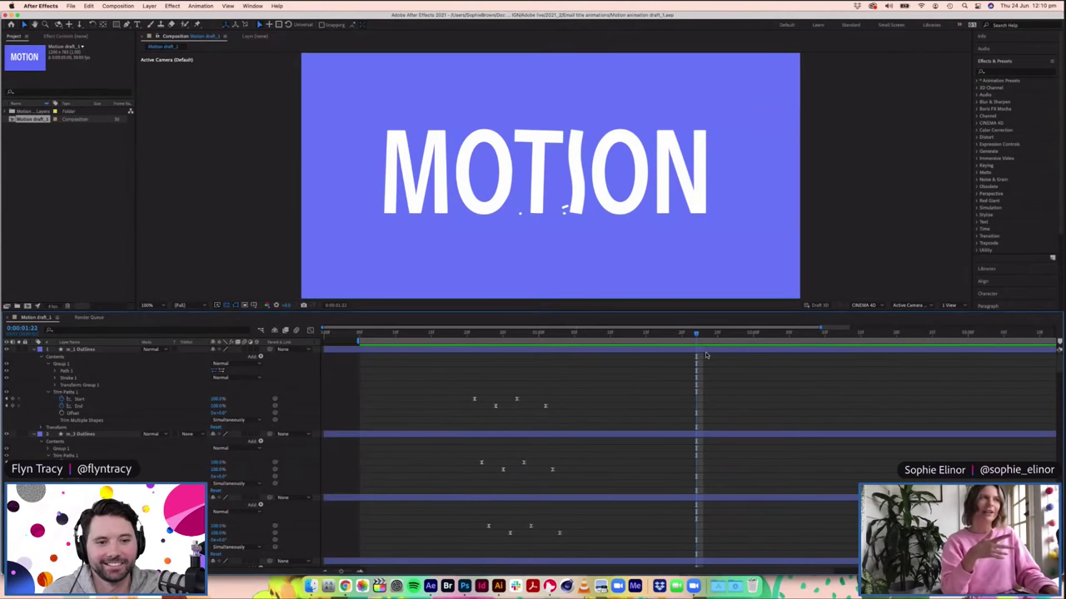
pyautogui.moveTo(675, 344); pyautogui.dragTo(653, 341)
# Step: Examine the line layers' Trim Paths keyframes down through the layer stack to the I Outlines layer's Puppet effect
pyautogui.scroll(-1, 740, 427)
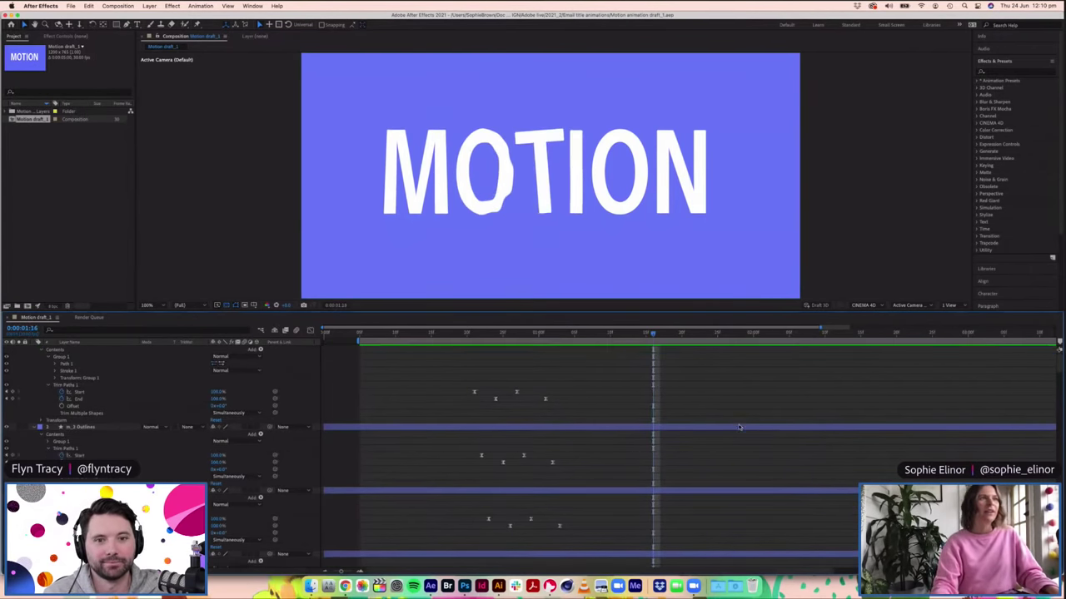
pyautogui.scroll(-3, 689, 450)
pyautogui.scroll(-10, 669, 370)
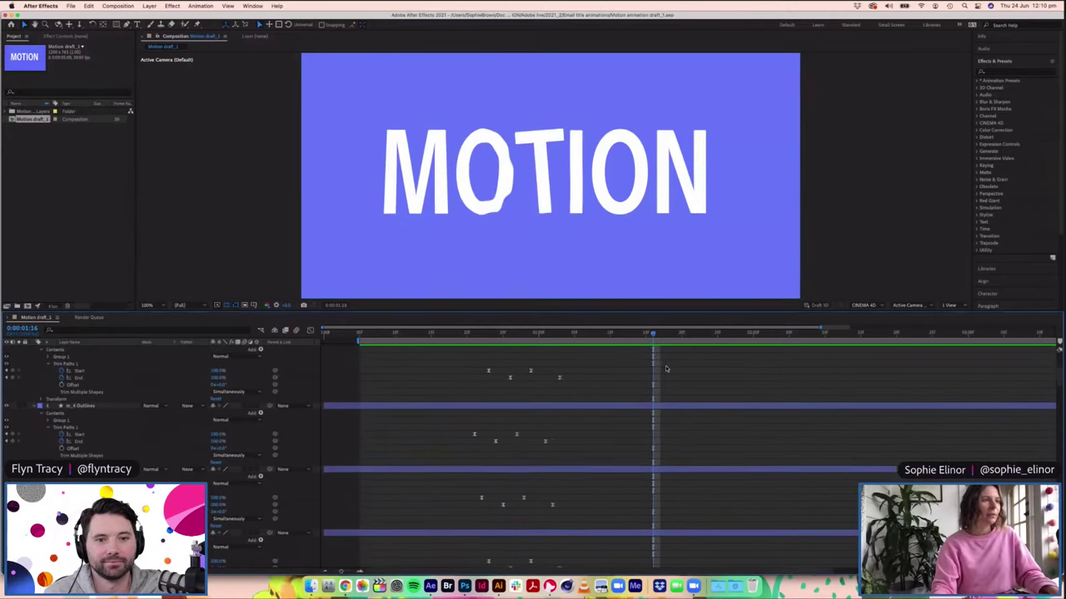
pyautogui.scroll(-10, 669, 370)
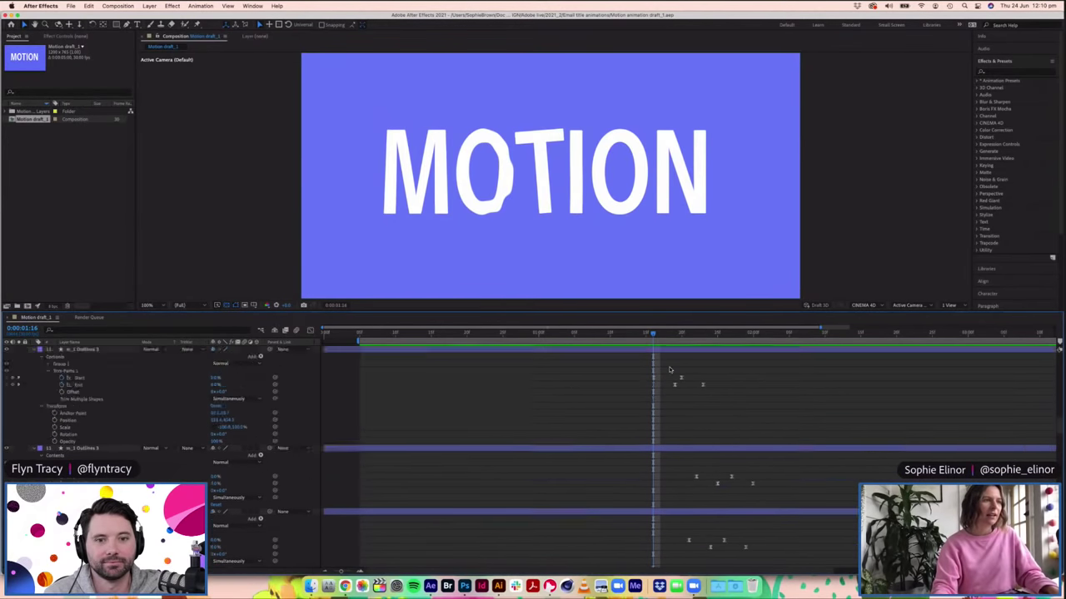
pyautogui.scroll(-10, 671, 371)
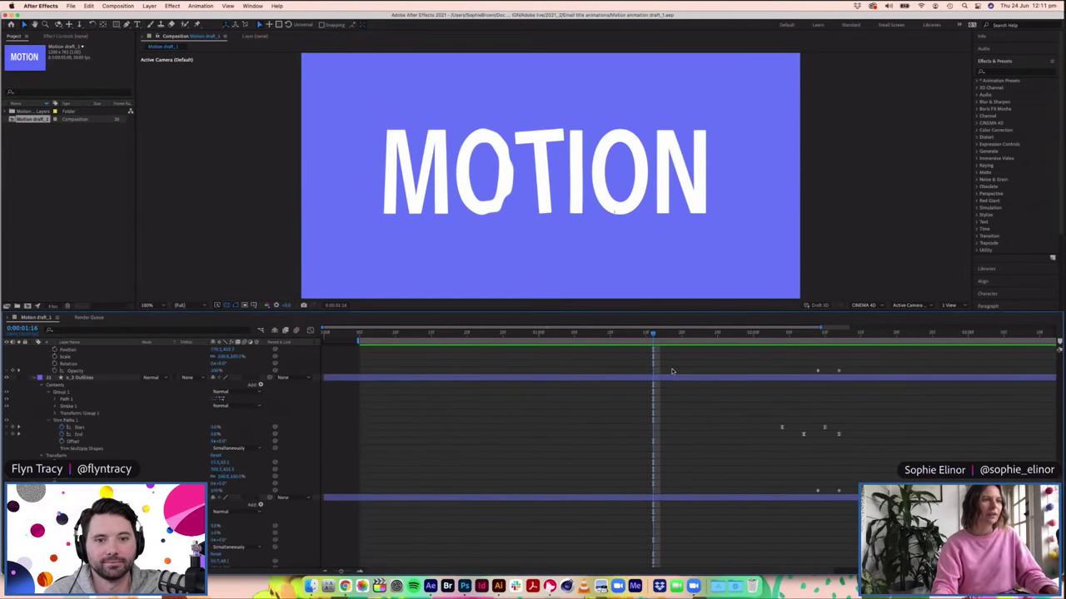
pyautogui.scroll(-5, 672, 371)
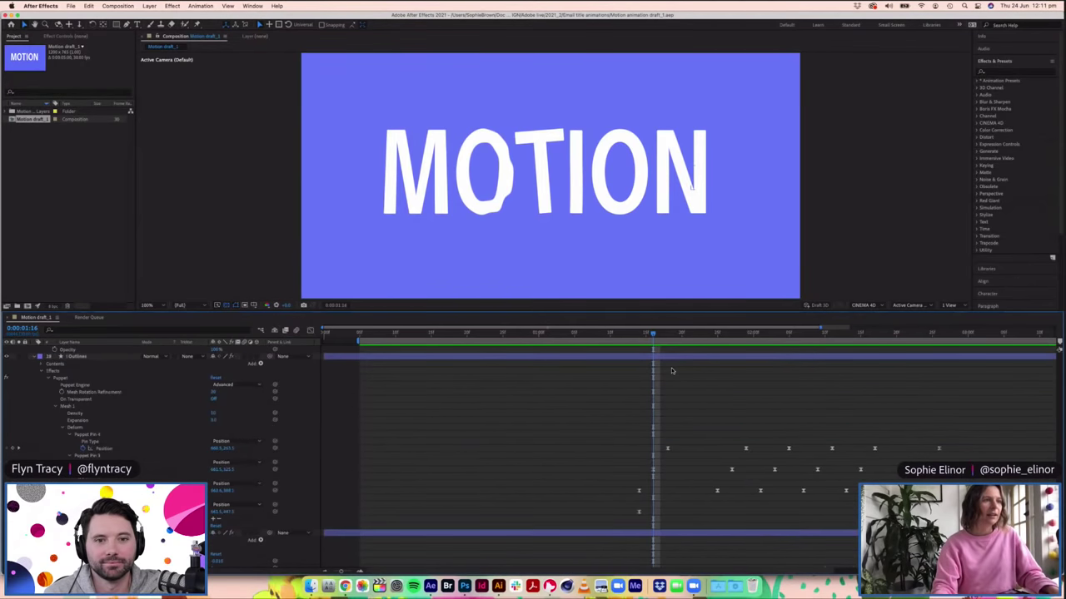
# Step: Select the I Outlines layer and inspect the position keyframes of its Puppet Pin 4
pyautogui.click(665, 370)
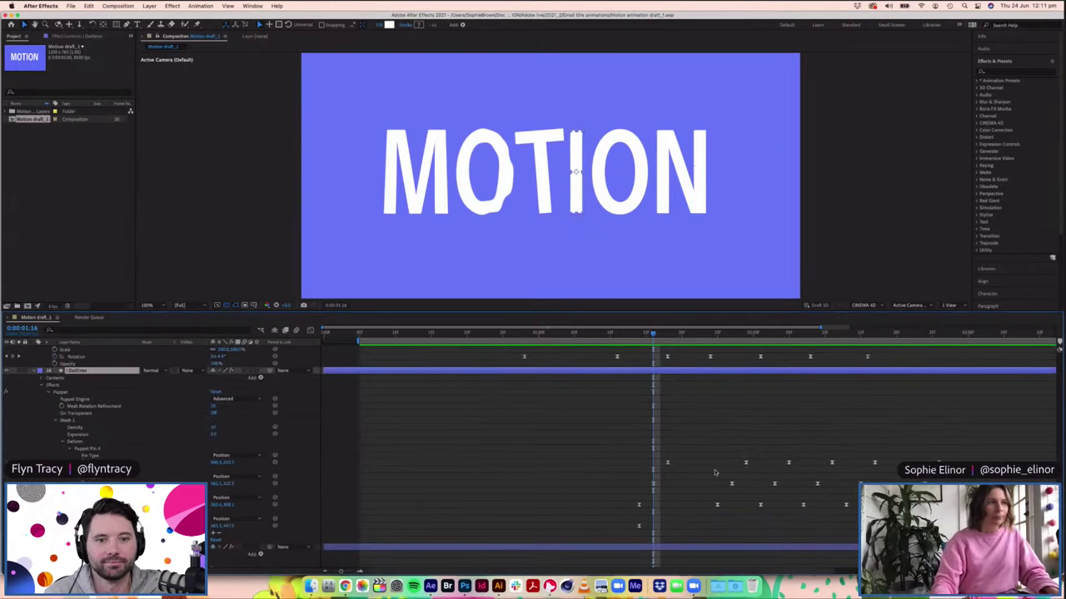
pyautogui.click(666, 462)
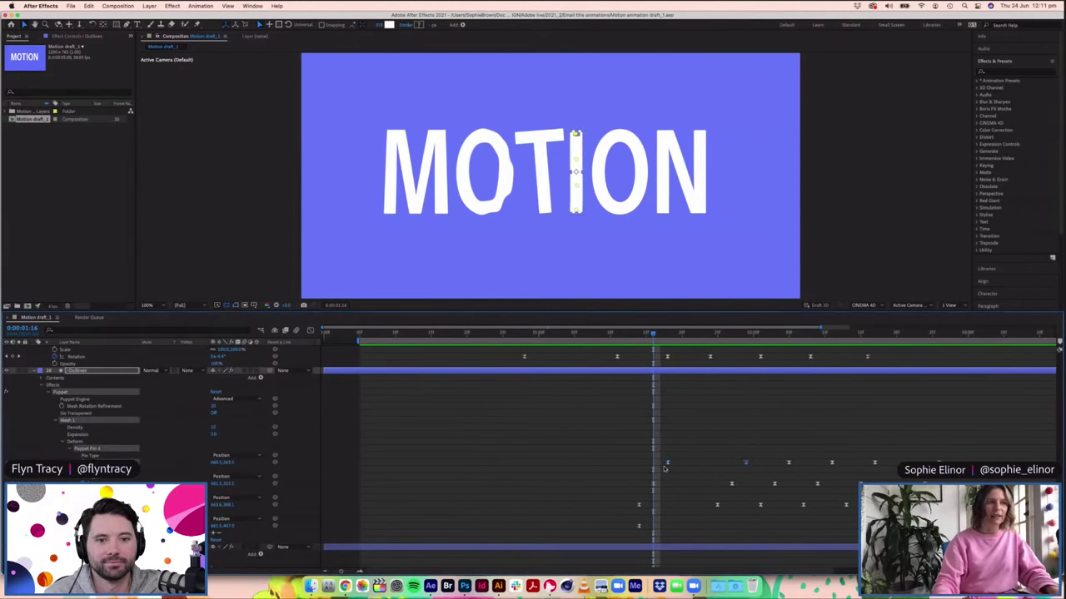
pyautogui.click(679, 467)
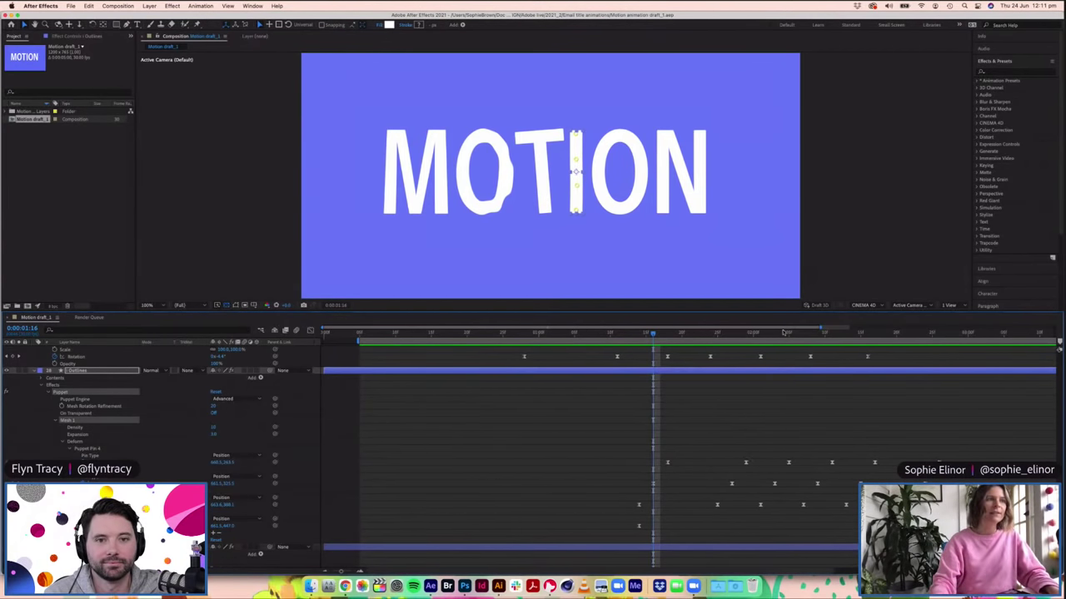
# Step: Replay the I's puppet warp and the neighbouring letters' movement, restarting from 0:00:01:11 and 0:00:01:07
pyautogui.press('space')
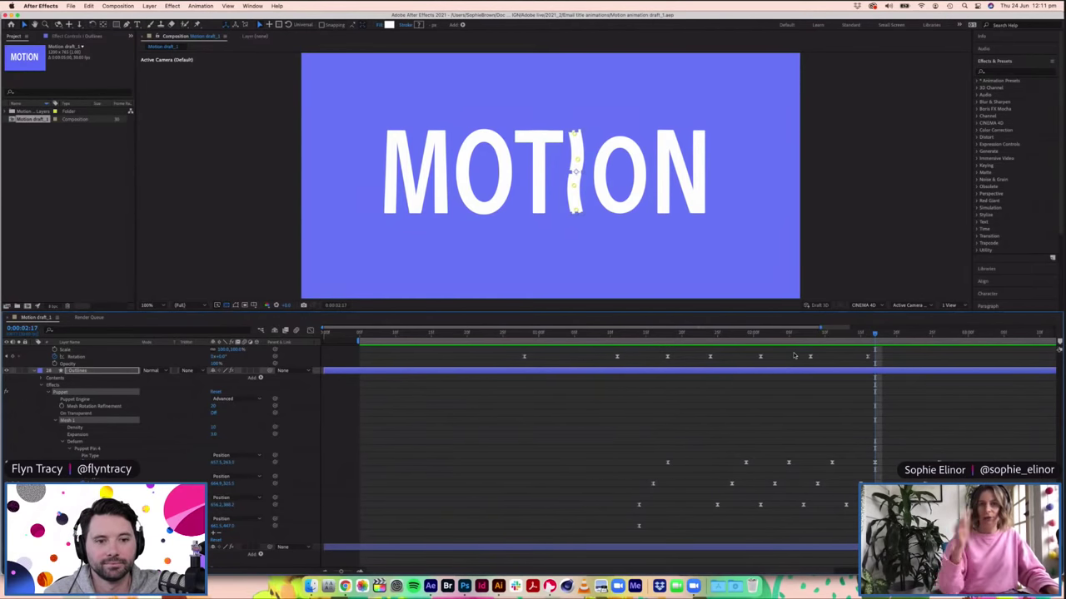
pyautogui.click(619, 334)
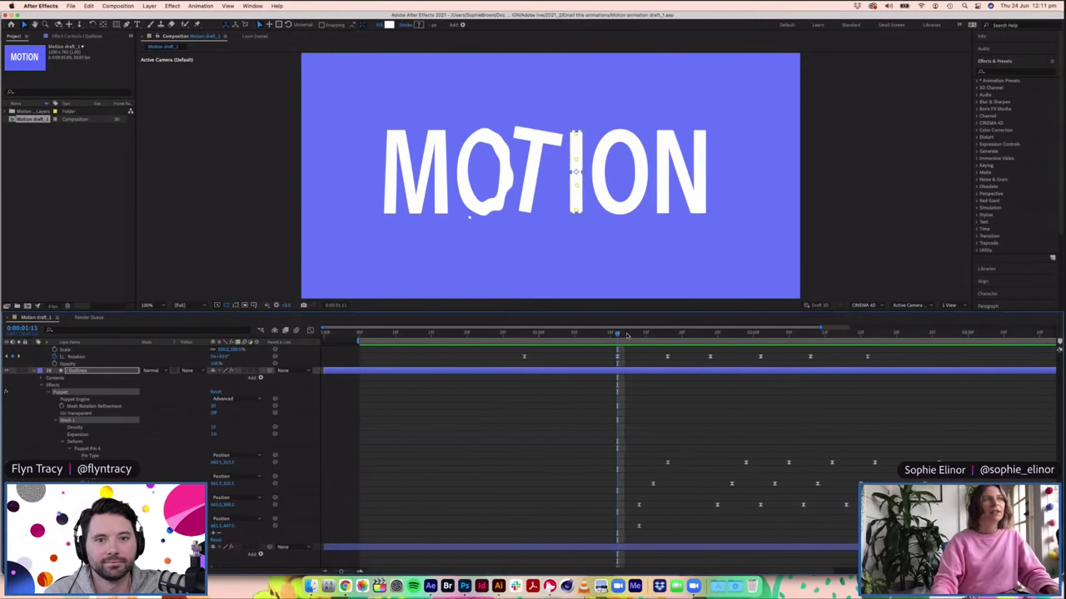
pyautogui.press('space')
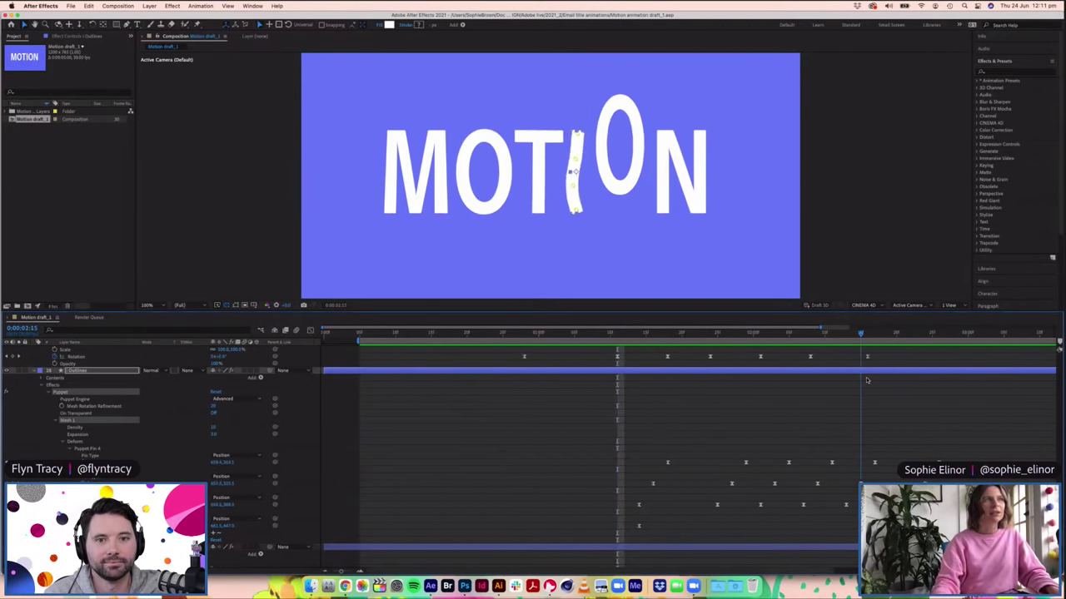
pyautogui.press('space')
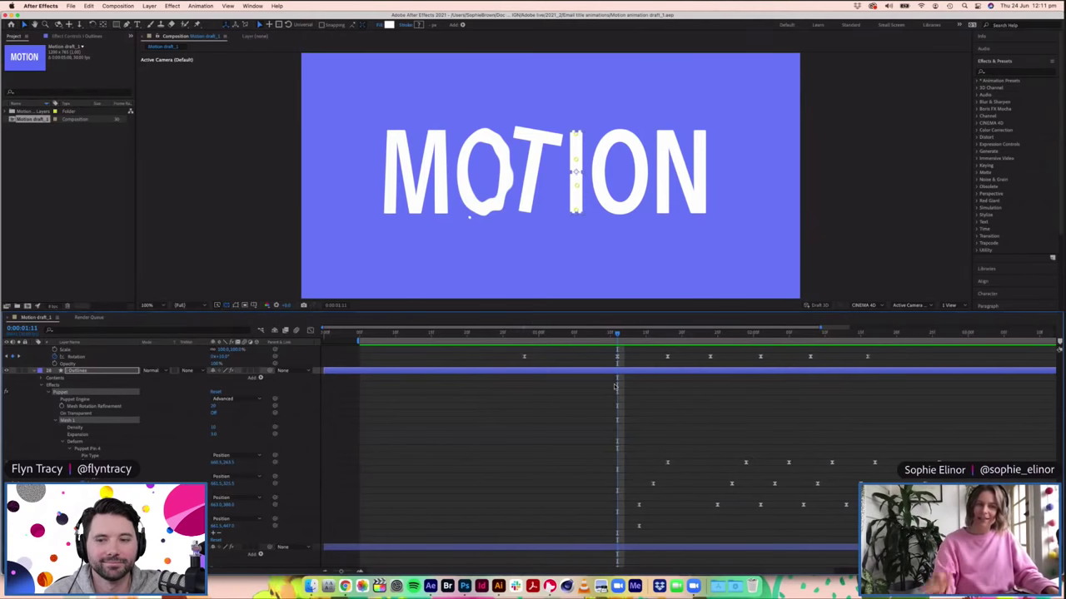
pyautogui.moveTo(609, 334); pyautogui.dragTo(610, 334)
pyautogui.press('space')
pyautogui.click(588, 333)
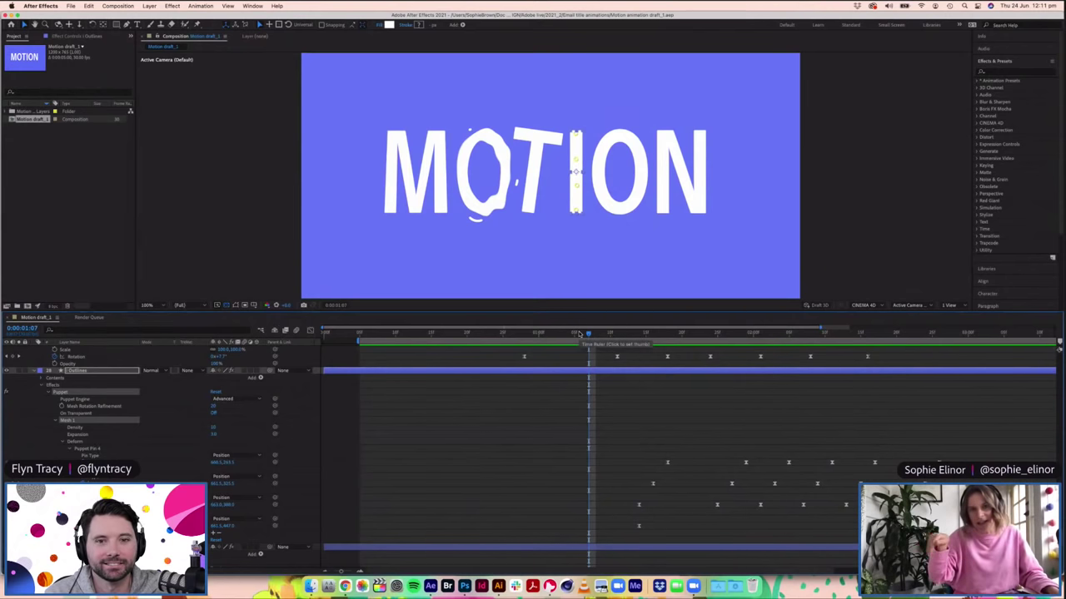
pyautogui.moveTo(581, 333); pyautogui.dragTo(645, 333)
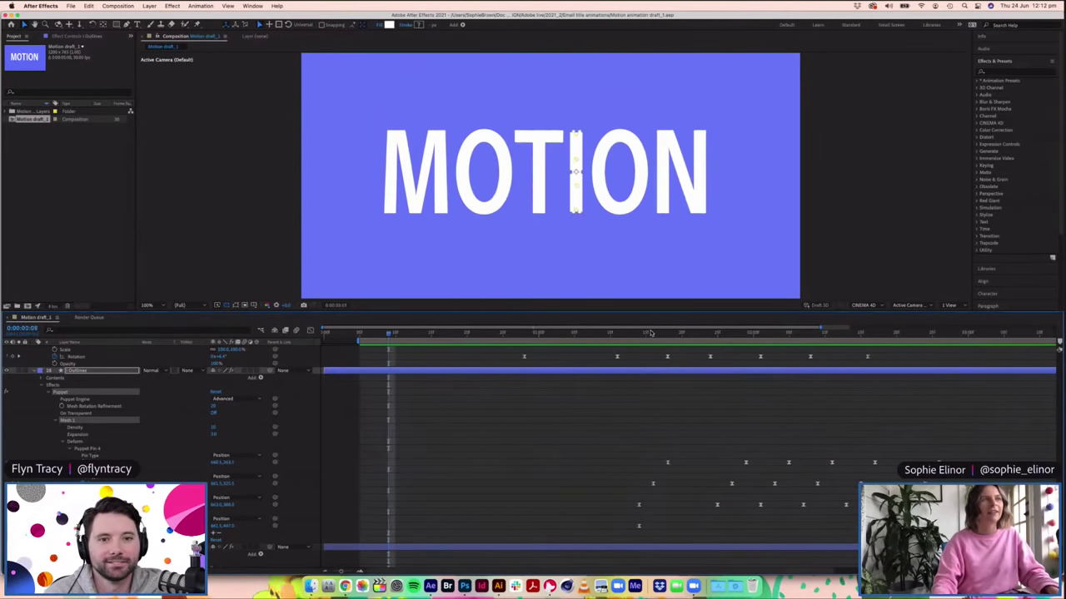
# Step: Scrub through the I and second O movement to 0:00:02:01, then on to 0:00:02:10
pyautogui.click(696, 333)
pyautogui.moveTo(713, 334); pyautogui.dragTo(760, 334)
pyautogui.scroll(1, 551, 175)
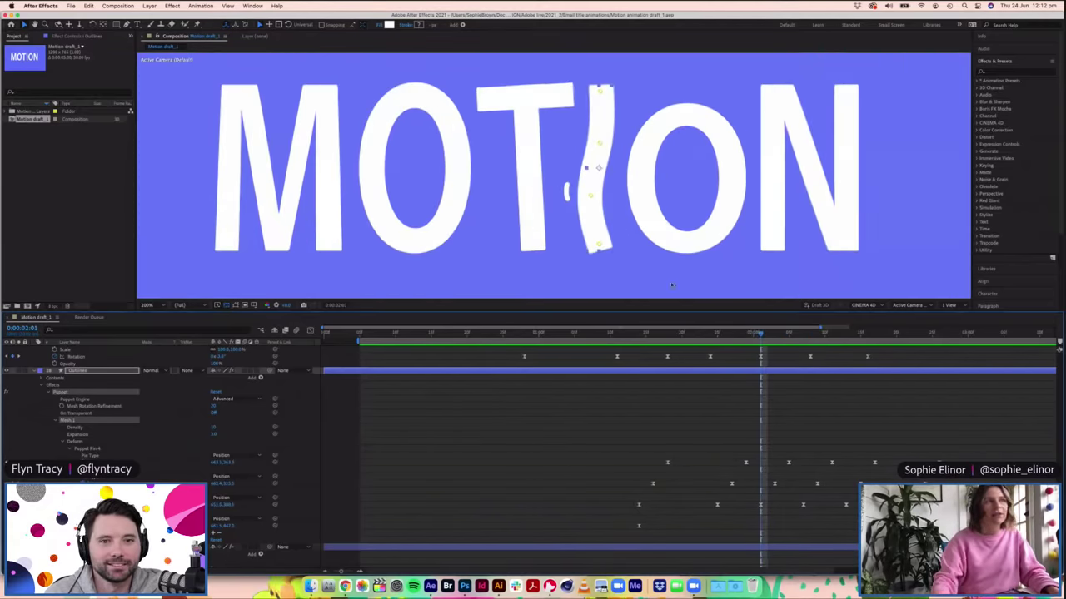
pyautogui.moveTo(791, 334); pyautogui.dragTo(826, 337)
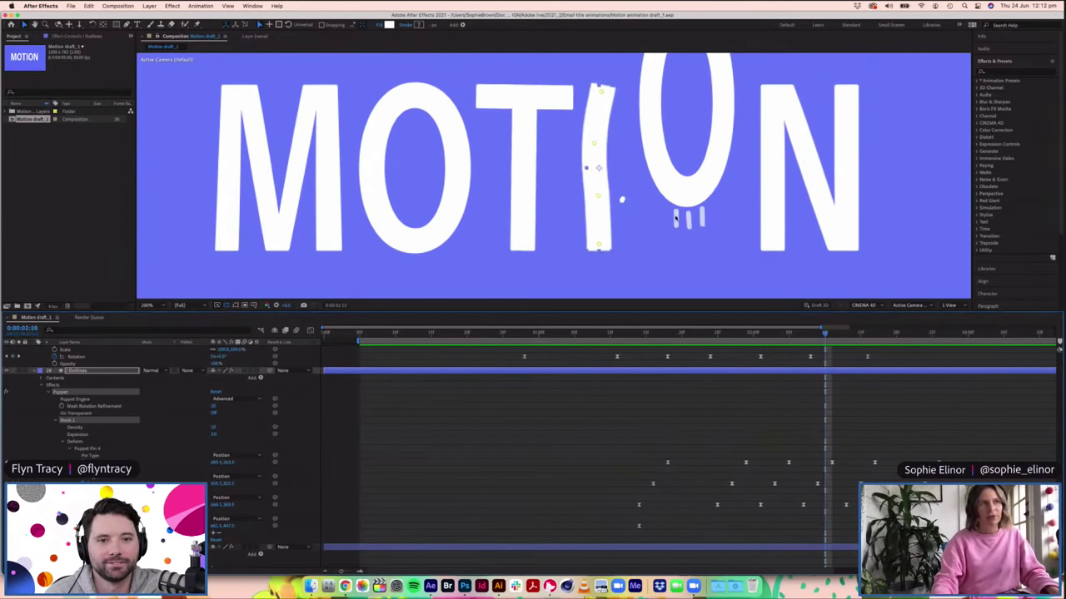
# Step: Examine the keyframes of the letter outline layers and the Trim Paths keyframes of the N's line layers
pyautogui.scroll(10, 747, 453)
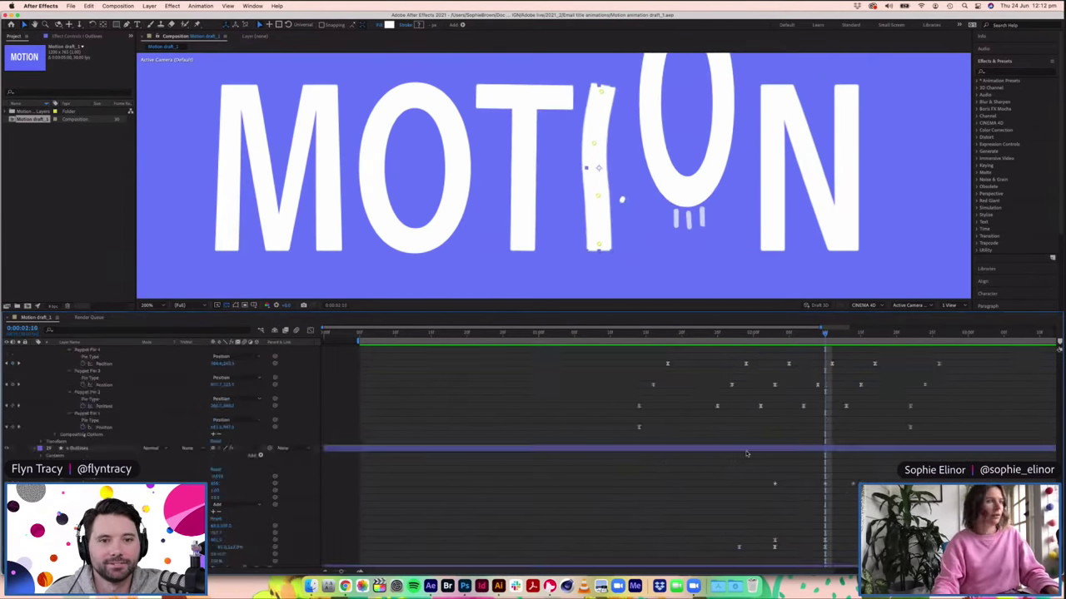
pyautogui.scroll(8, 747, 454)
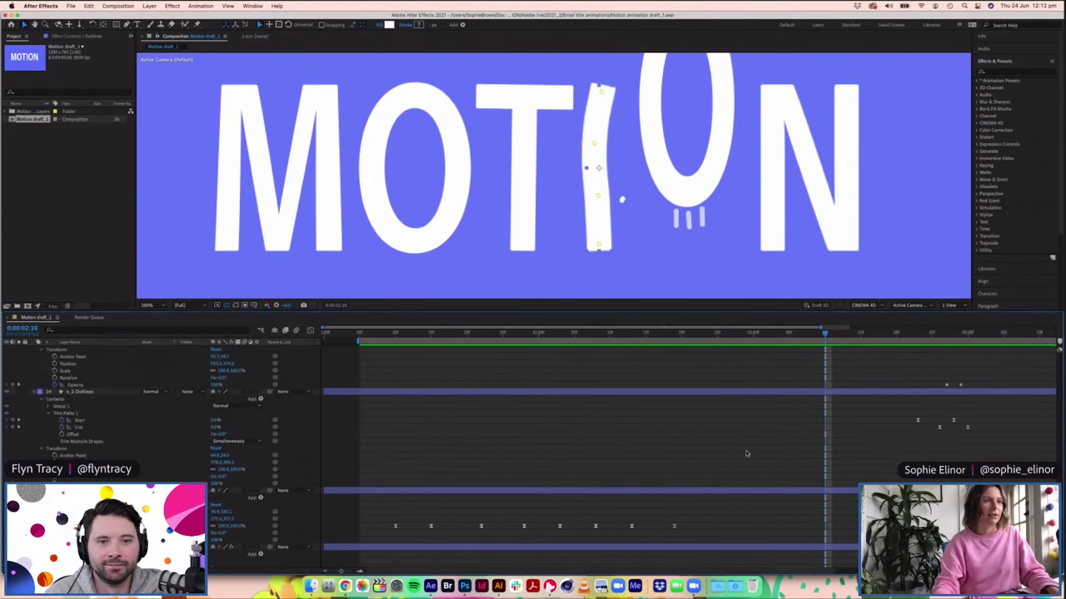
pyautogui.scroll(1, 878, 426)
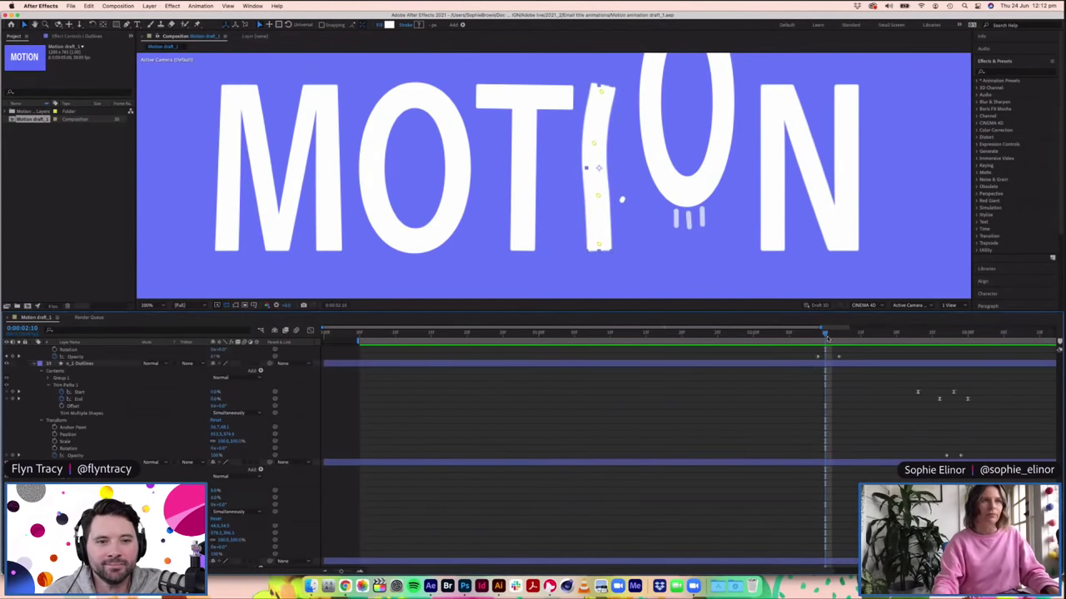
# Step: Preview the animation from 0:00:02:10, scrub back, and replay the whole Motion title from 0:00:00:08
pyautogui.press('space')
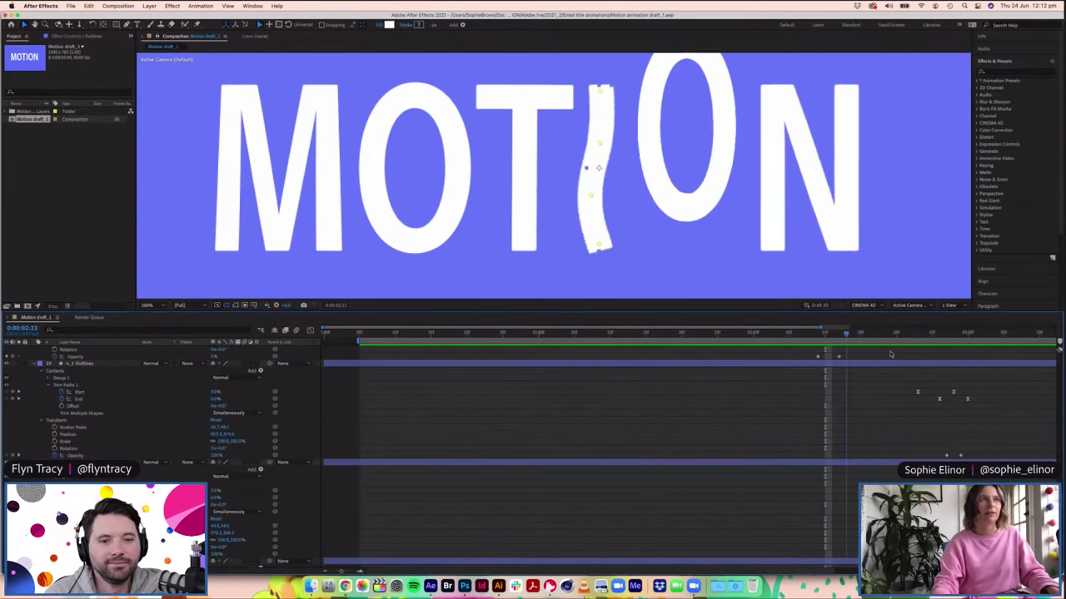
pyautogui.press('space')
pyautogui.moveTo(824, 361); pyautogui.dragTo(595, 362)
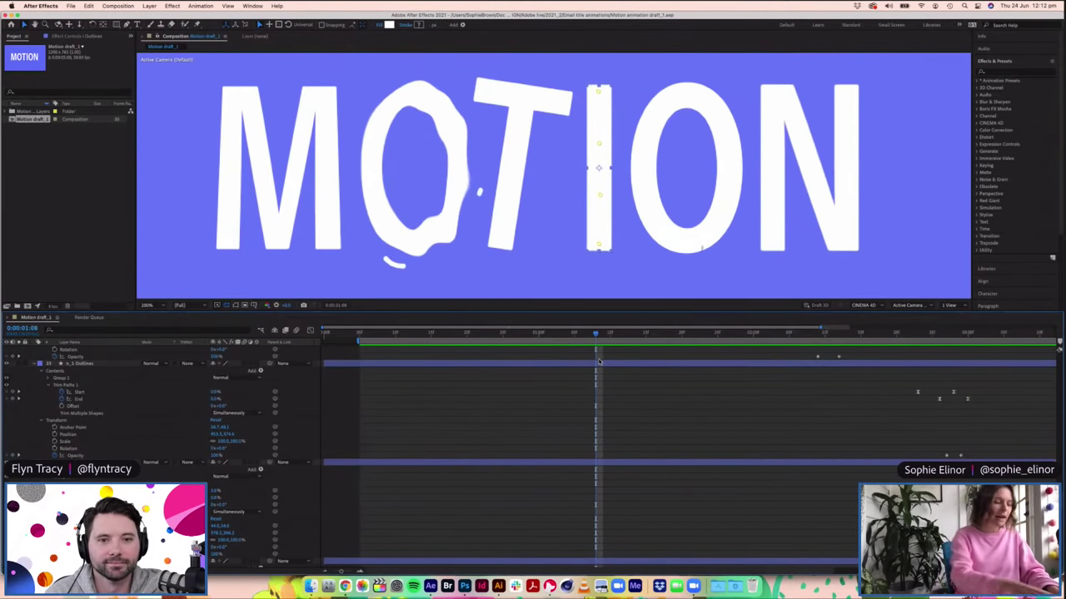
pyautogui.moveTo(595, 333); pyautogui.dragTo(394, 333)
pyautogui.click(381, 335)
pyautogui.press('space')
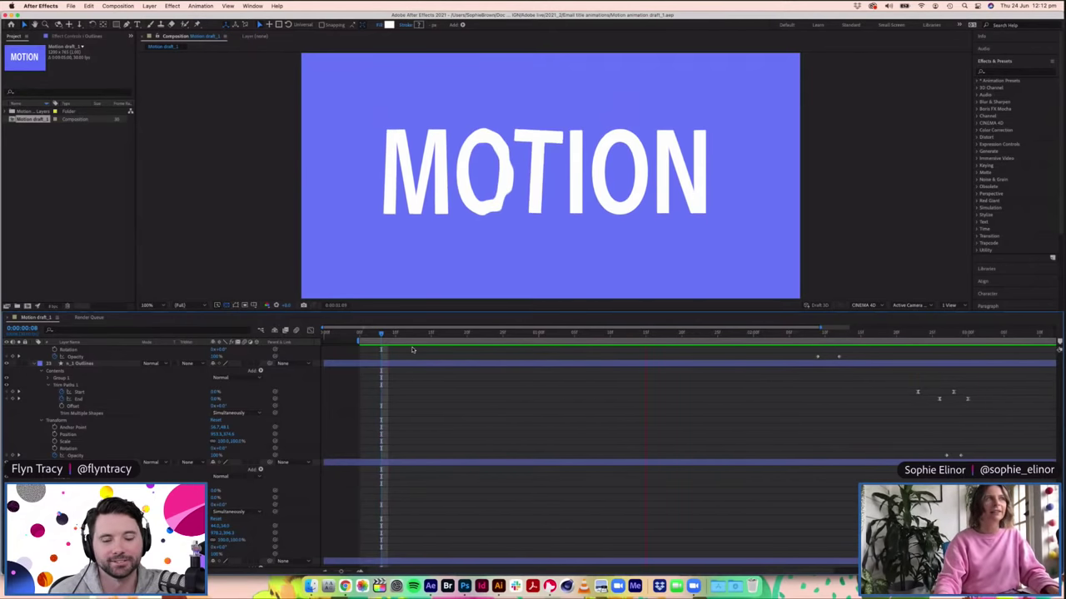
pyautogui.press('space')
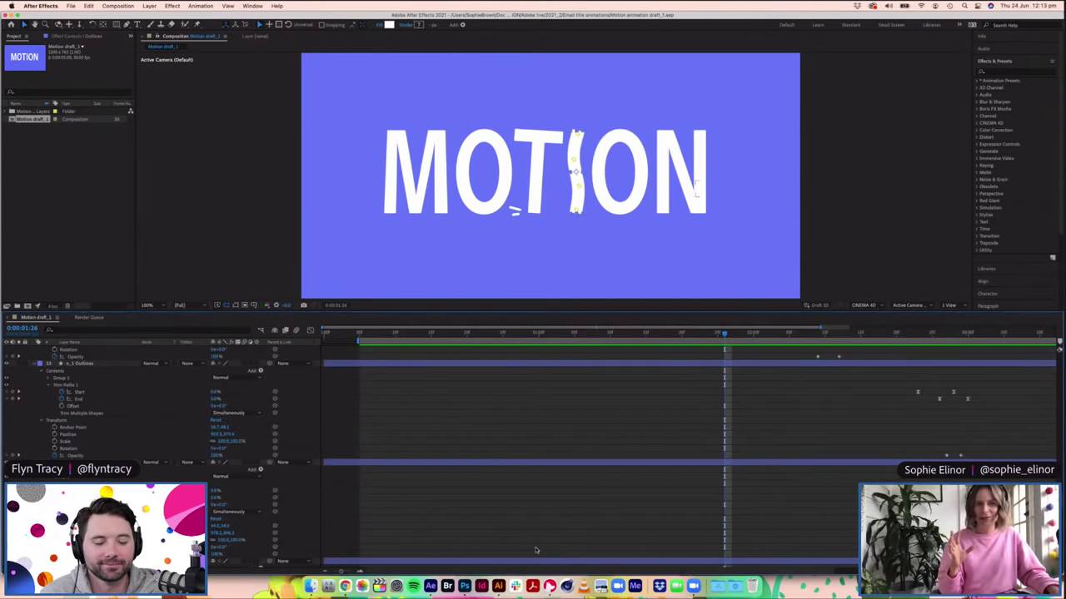
# Step: Switch to Illustrator, review the Photography draft's colour mockups, and select the palette circles above them
pyautogui.click(499, 586)
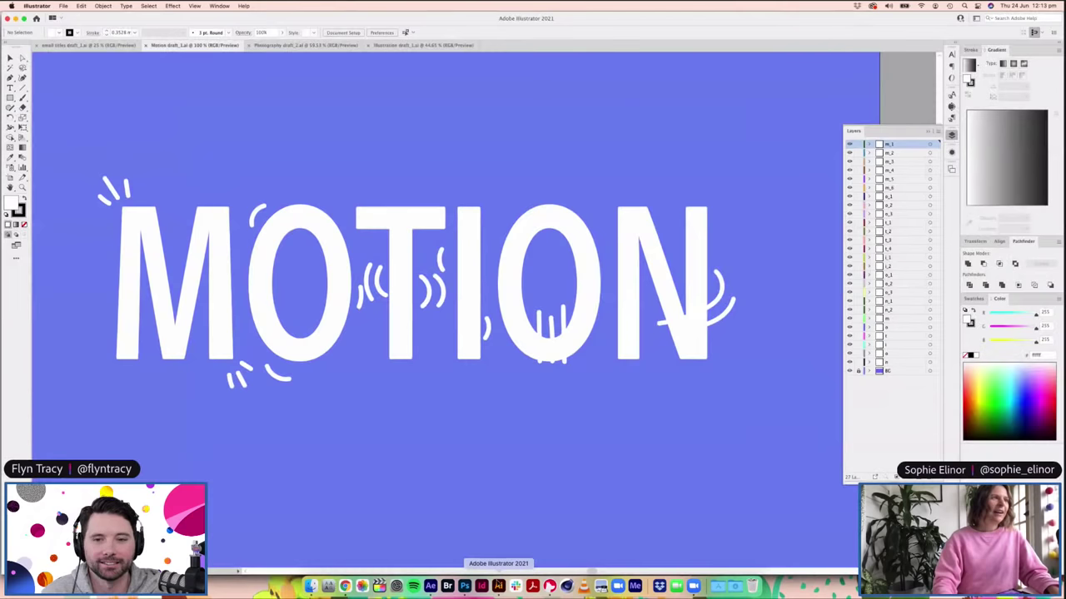
pyautogui.click(315, 47)
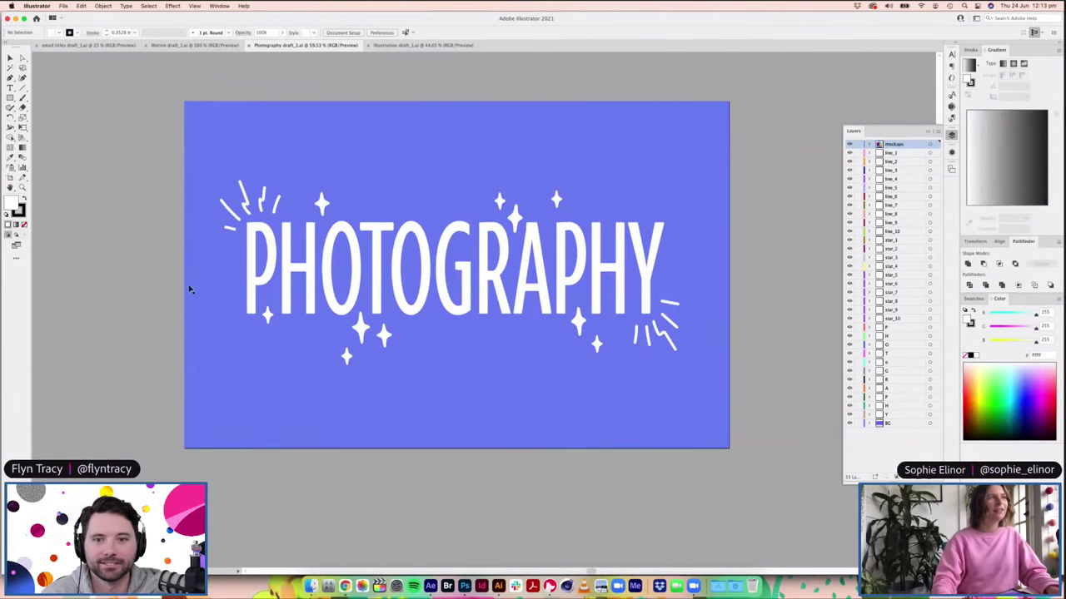
pyautogui.hscroll(-10, 233, 333)
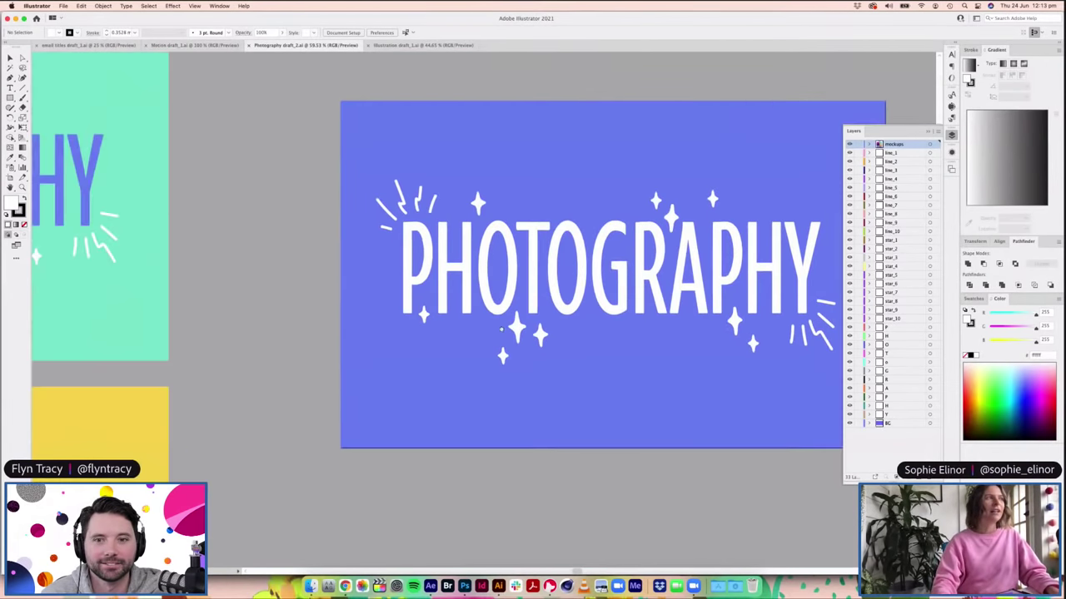
pyautogui.scroll(-5, 521, 366)
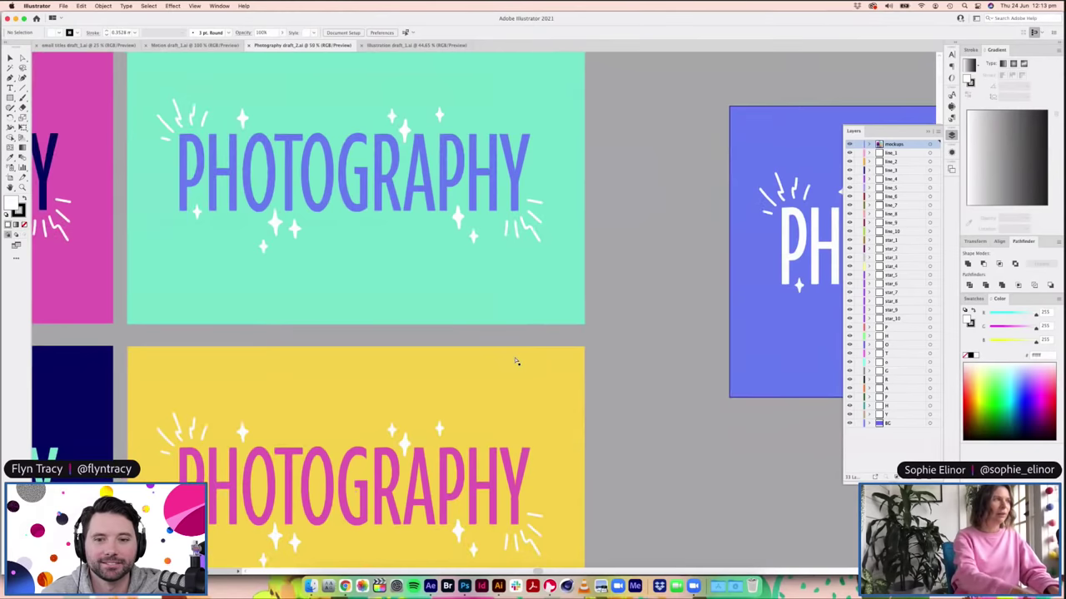
pyautogui.scroll(-3, 573, 253)
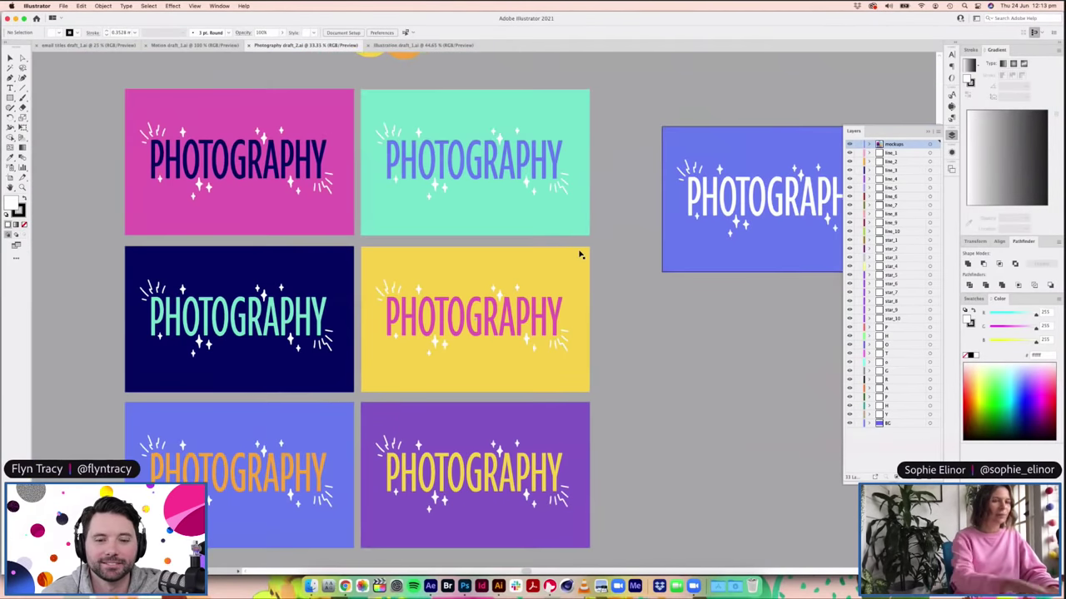
pyautogui.scroll(4, 233, 109)
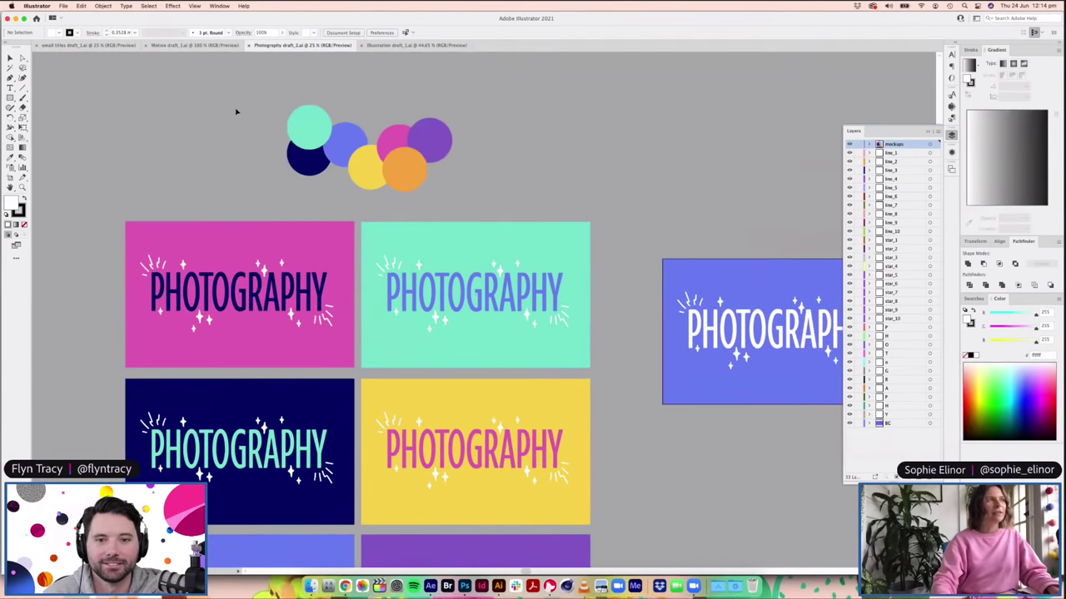
pyautogui.moveTo(244, 107); pyautogui.dragTo(472, 180)
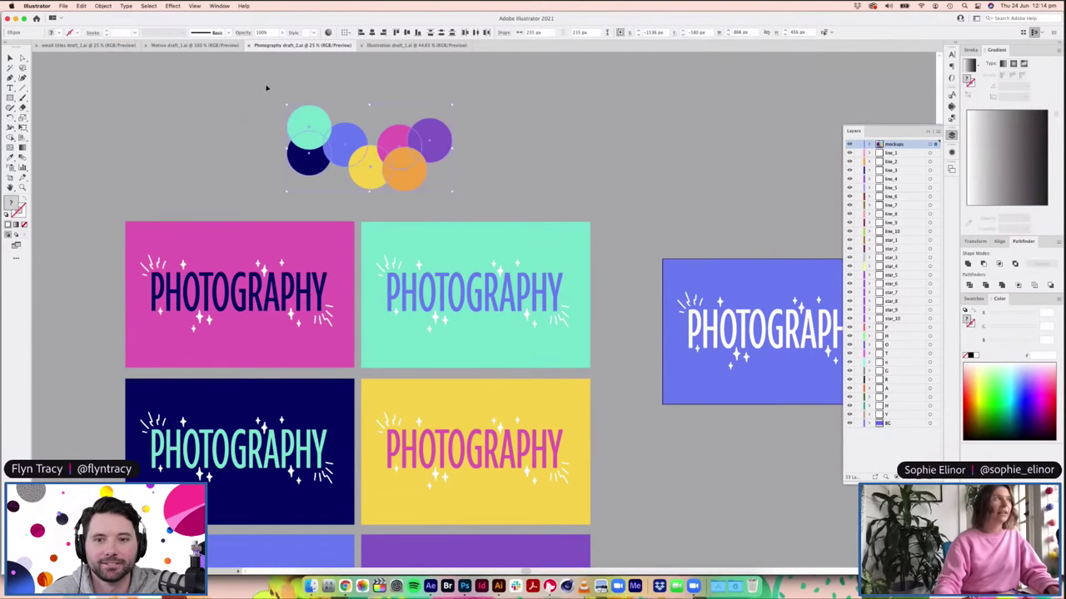
# Step: Show the two colour palettes and the reference images in the email titles draft
pyautogui.press('super+grave')
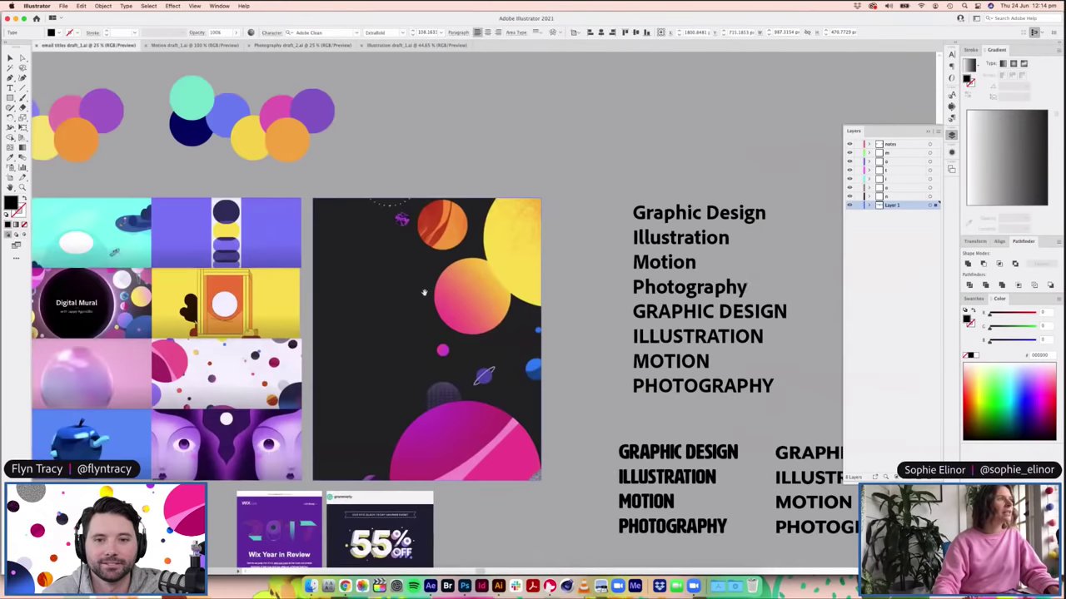
pyautogui.hscroll(-6, 423, 293)
pyautogui.scroll(1, 399, 416)
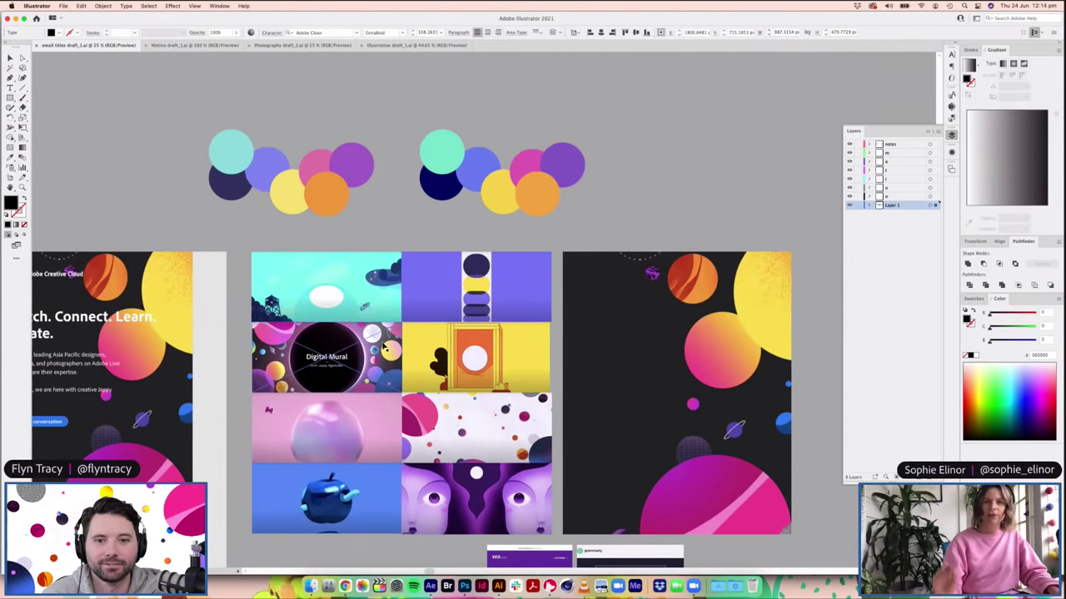
# Step: Return to the Photography draft, deselect the palette circles, and show the six colour mockups beside the original artwork
pyautogui.click(301, 45)
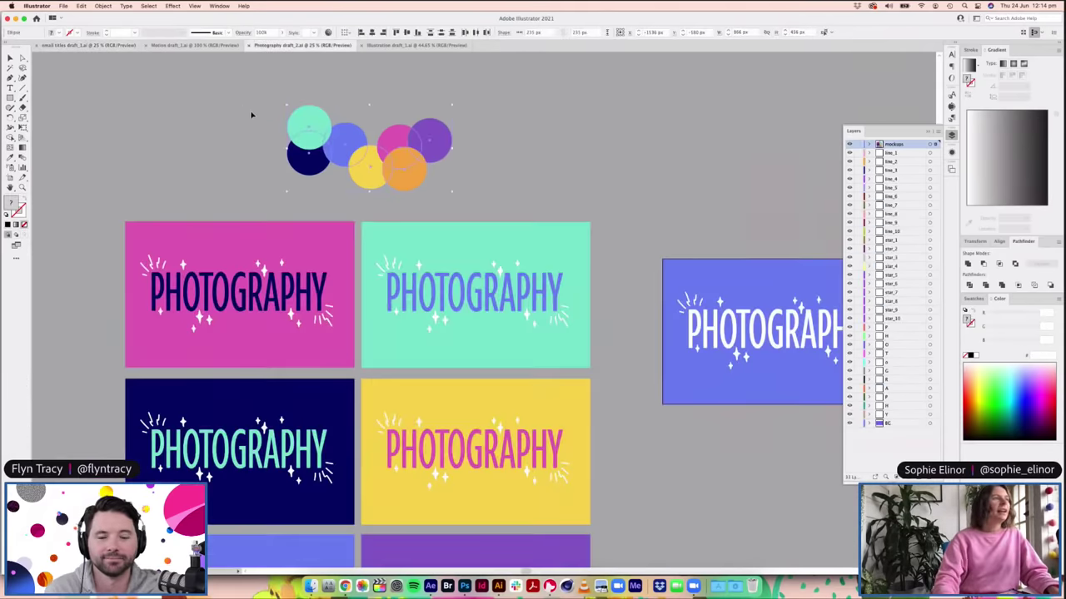
pyautogui.click(459, 172)
pyautogui.scroll(-2, 583, 274)
pyautogui.scroll(-3, 651, 300)
pyautogui.hscroll(2, 652, 300)
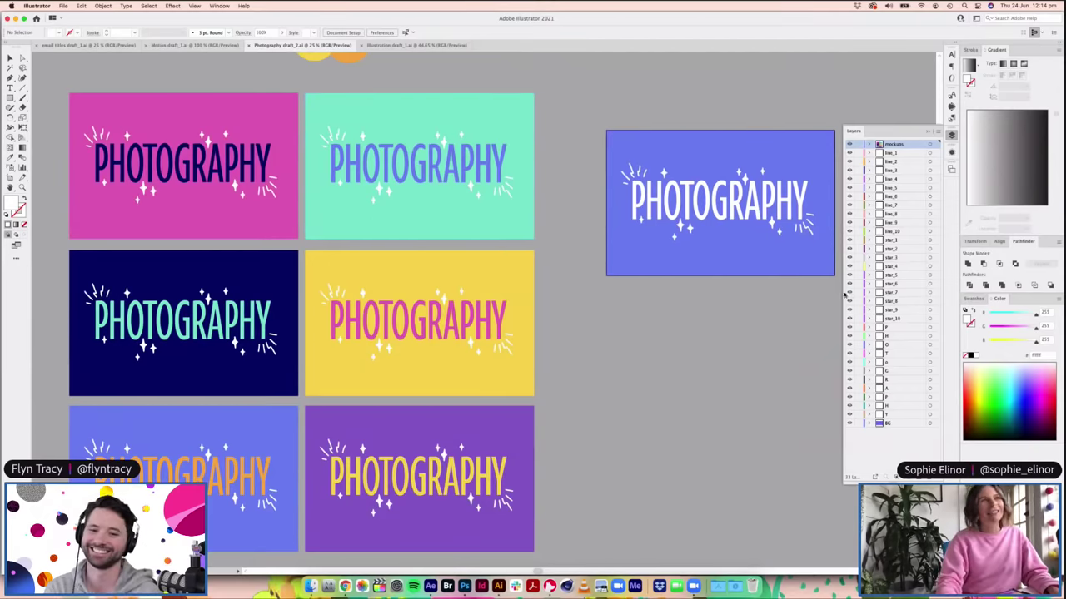
# Step: Select the original blue Photography artwork, clear the selection, and compare it with the colour mockups
pyautogui.click(774, 221)
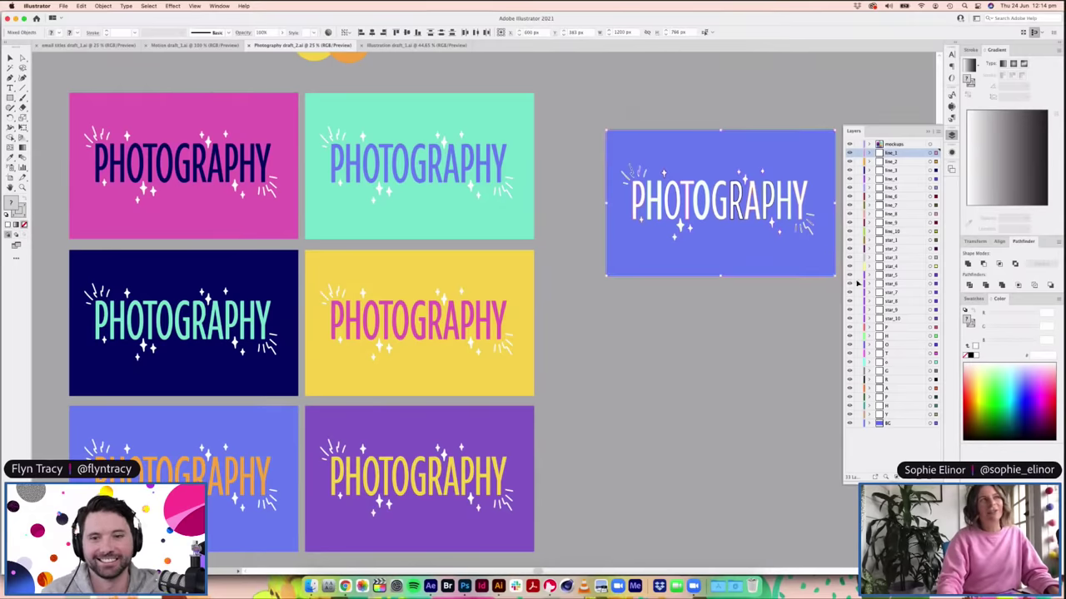
pyautogui.click(733, 334)
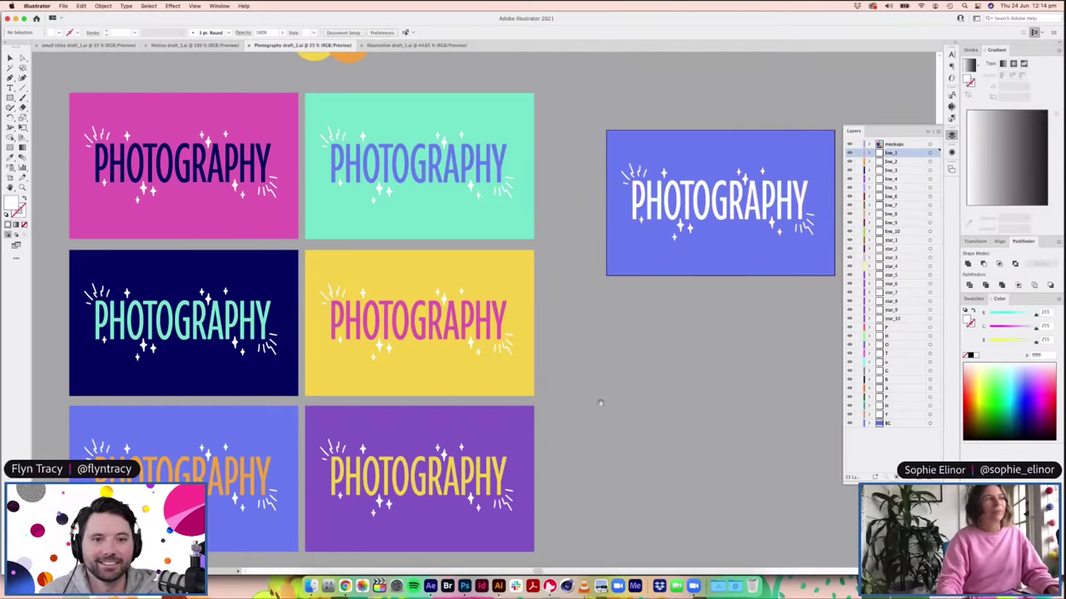
pyautogui.hscroll(-2, 406, 481)
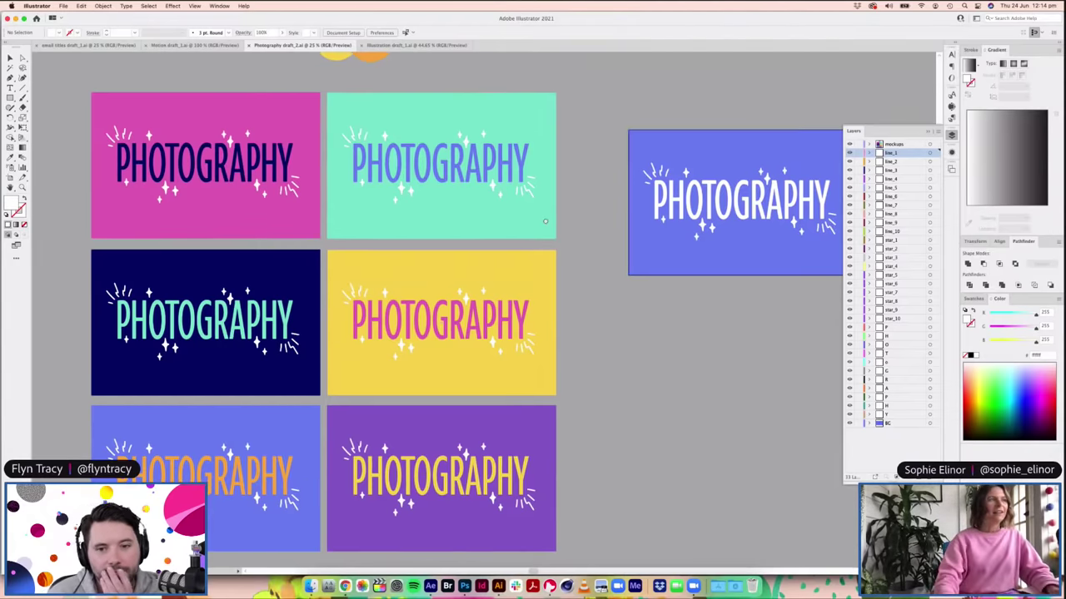
pyautogui.hscroll(-3, 602, 268)
pyautogui.hscroll(-2, 602, 269)
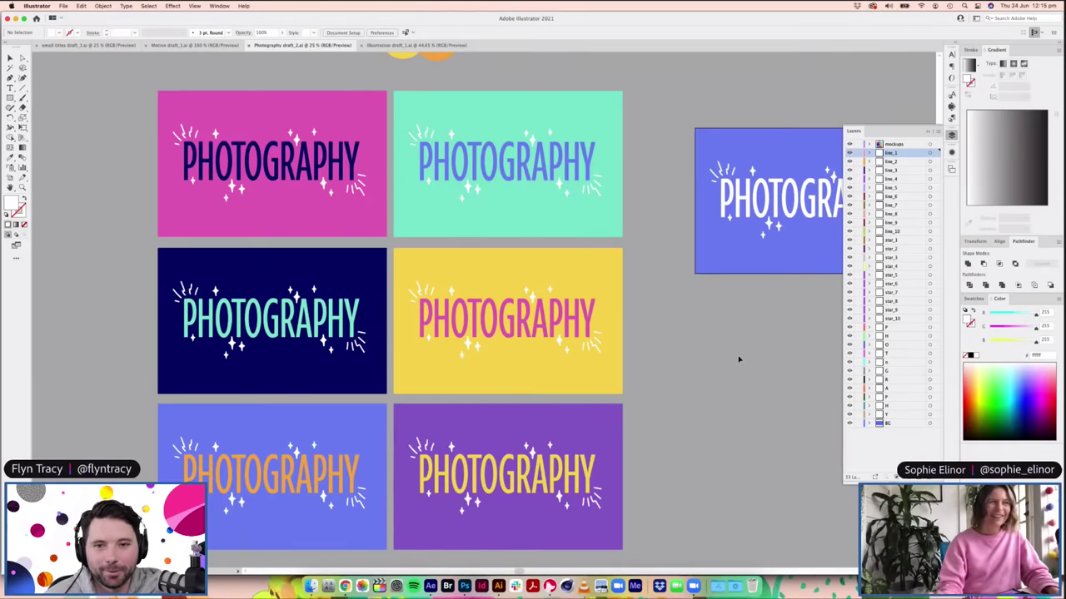
# Step: Inspect the navy mockup's background and lettering and the turquoise mockup by selecting each, then clear the selection
pyautogui.moveTo(723, 377); pyautogui.dragTo(697, 385)
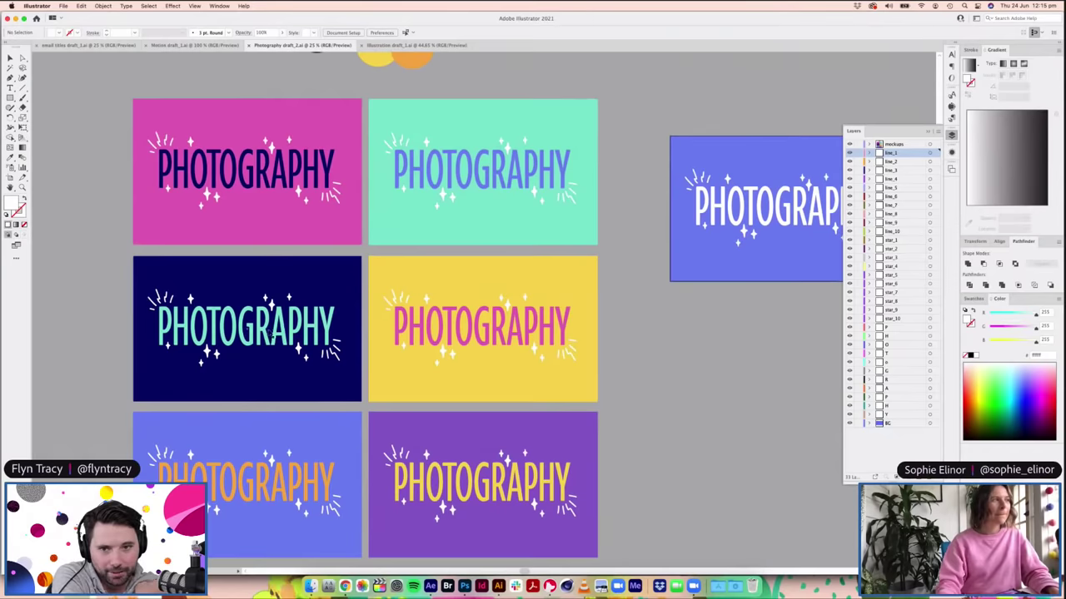
pyautogui.click(317, 371)
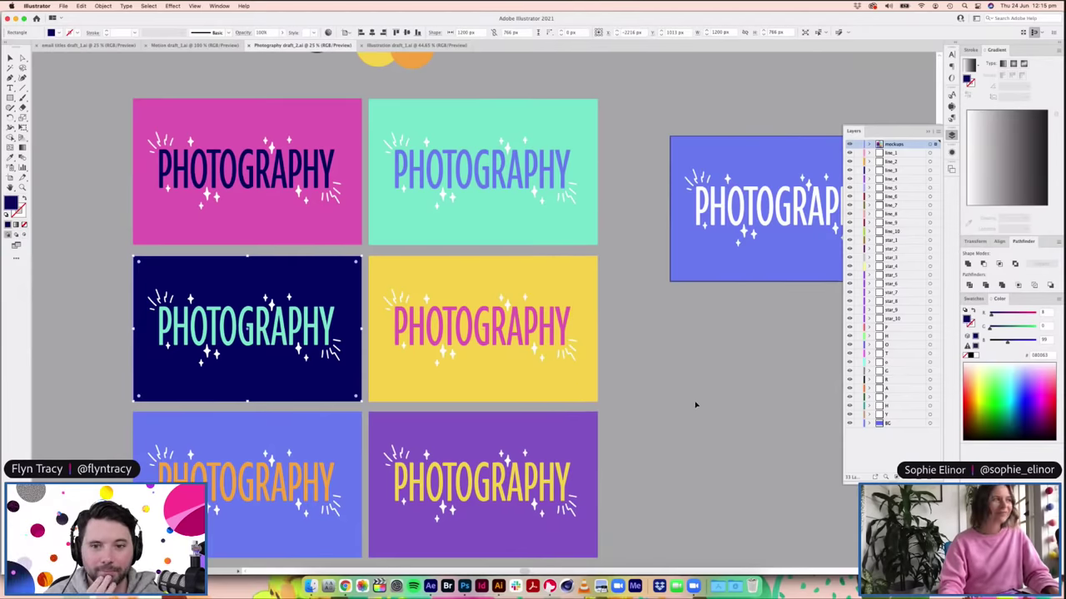
pyautogui.click(694, 388)
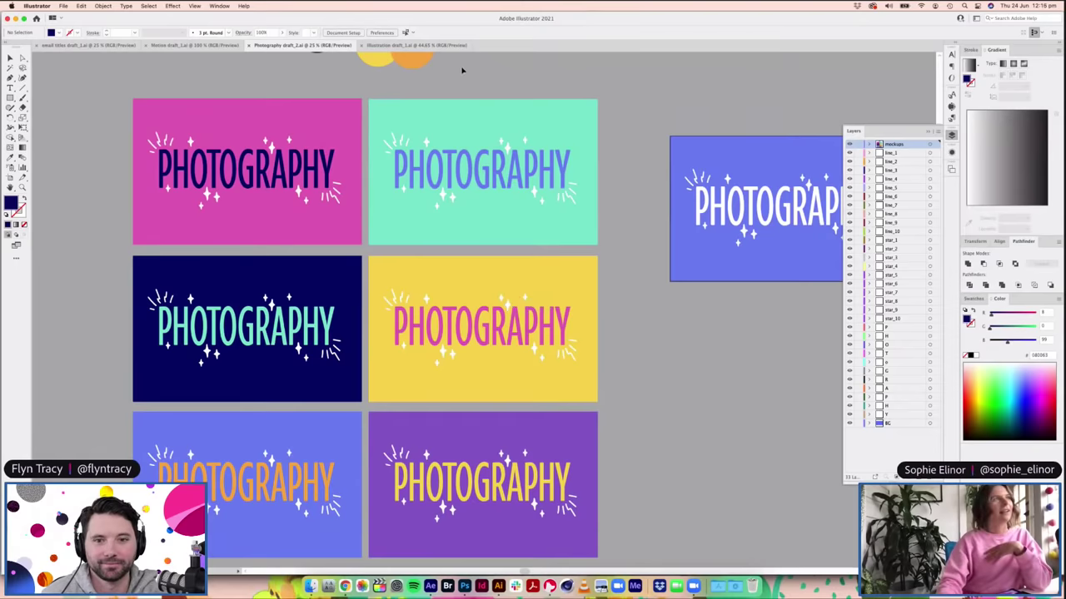
pyautogui.click(236, 315)
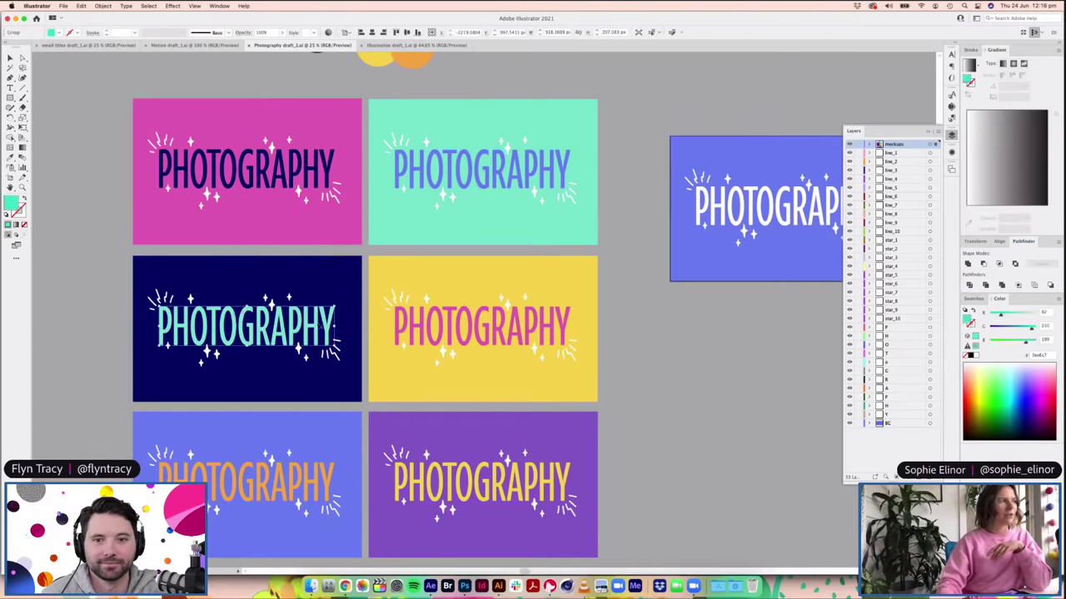
pyautogui.click(524, 250)
pyautogui.click(444, 121)
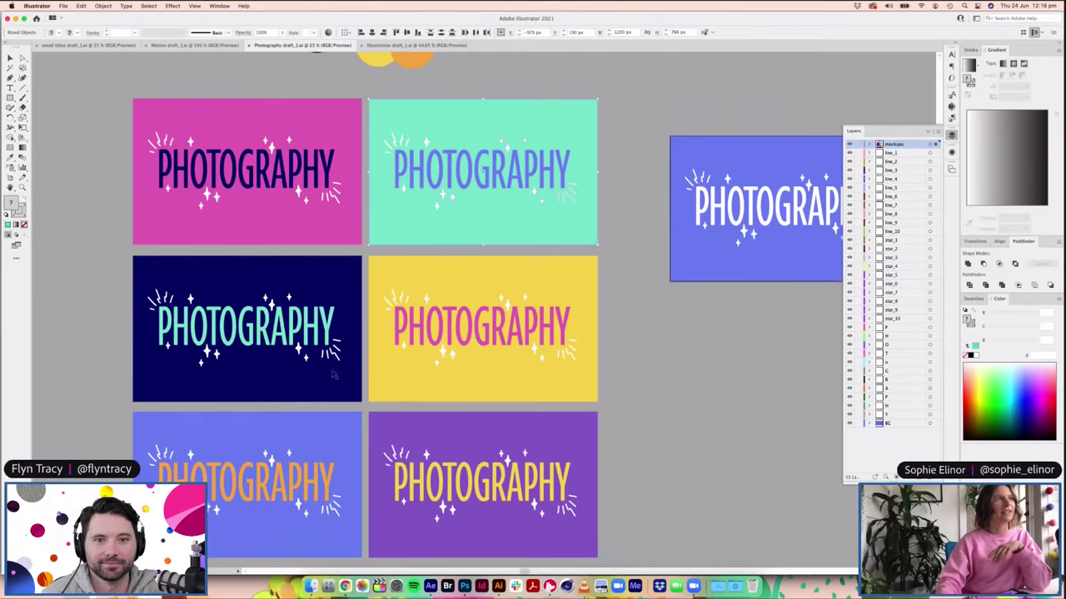
pyautogui.click(663, 344)
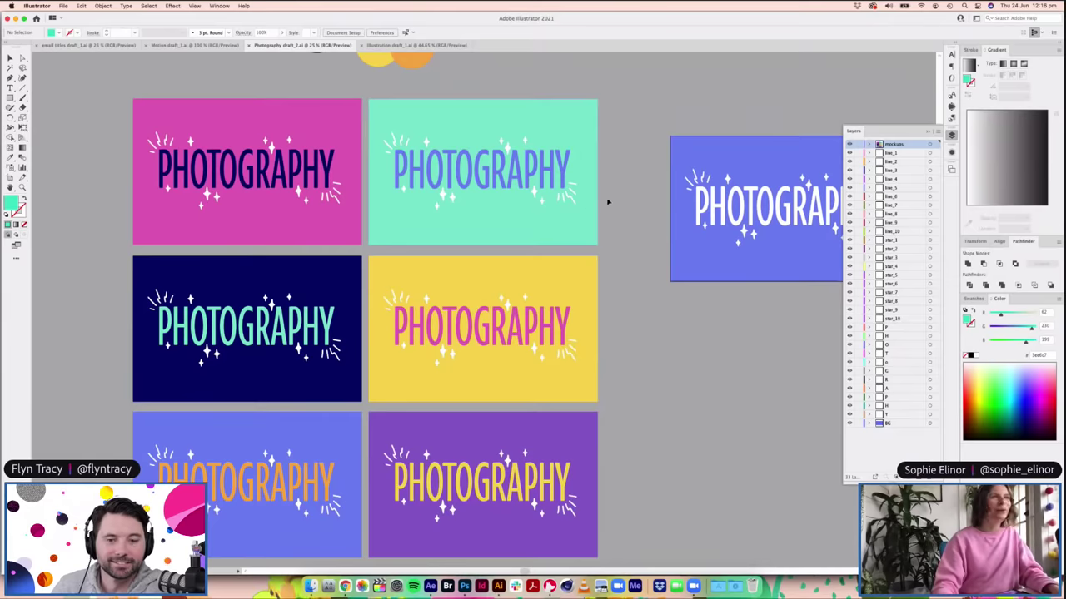
pyautogui.hscroll(3, 624, 231)
pyautogui.scroll(-1, 624, 231)
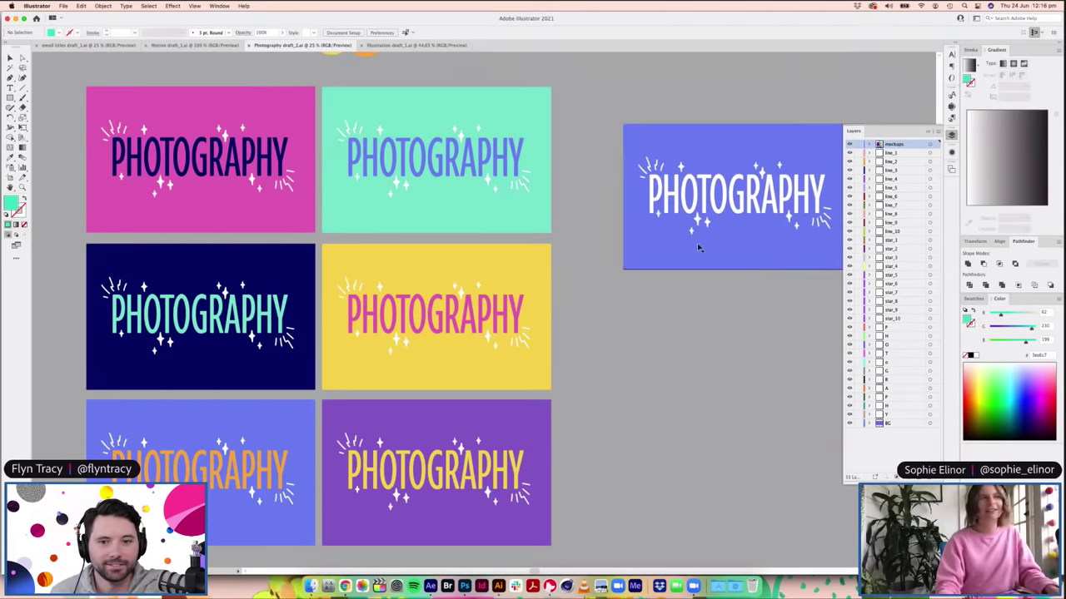
pyautogui.moveTo(669, 324)
pyautogui.mouseDown()
pyautogui.moveTo(630, 333)
pyautogui.moveTo(653, 336)
pyautogui.moveTo(662, 323)
pyautogui.mouseUp()
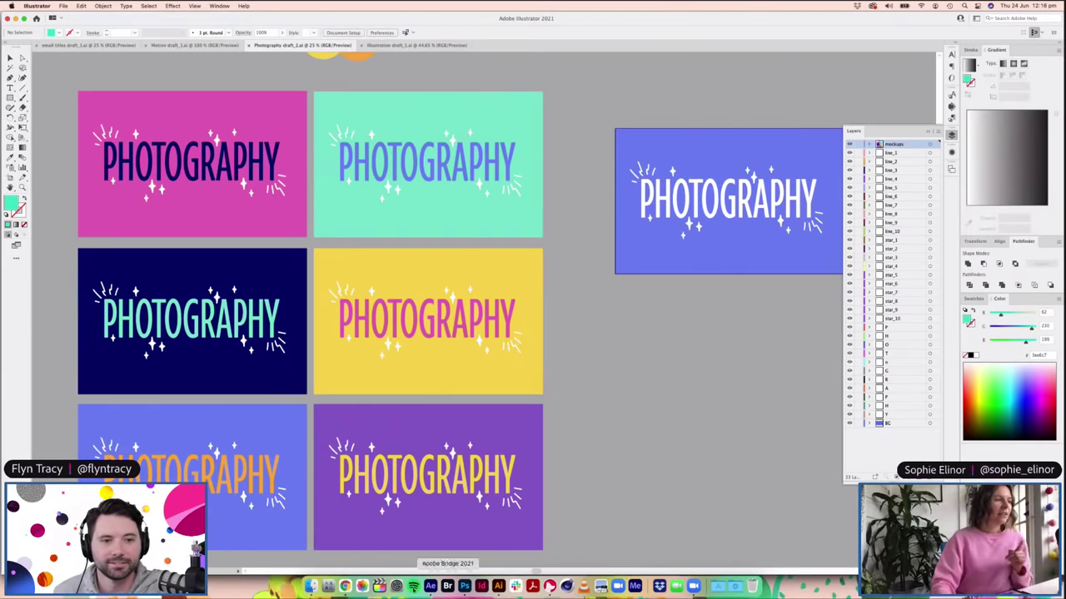
# Step: Switch to After Effects and look through the Motion layer stack down to the T and I outline layers
pyautogui.click(431, 586)
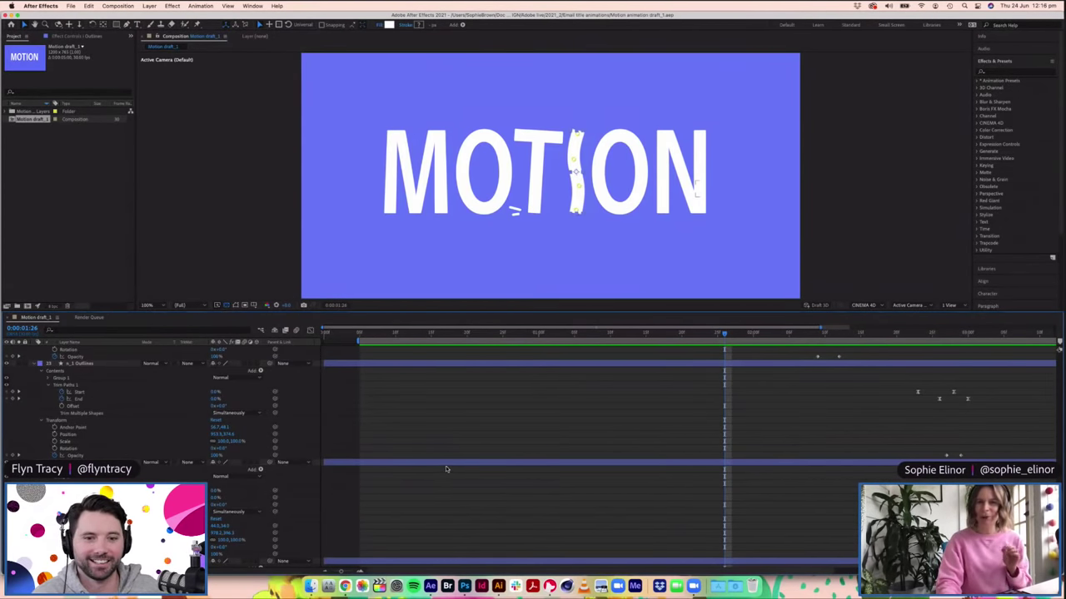
pyautogui.scroll(-3, 856, 503)
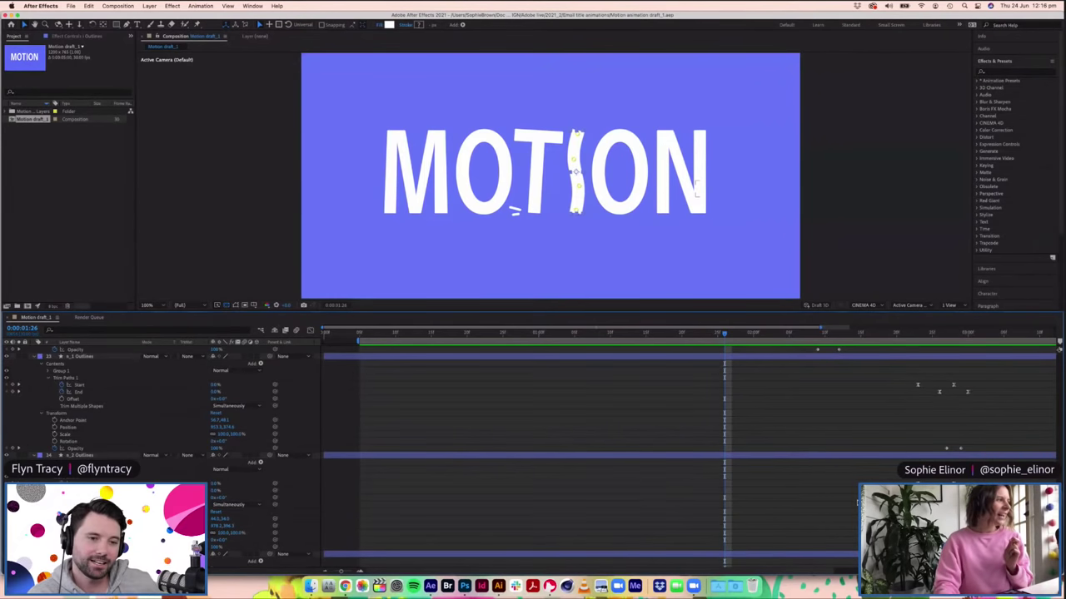
pyautogui.scroll(-5, 544, 455)
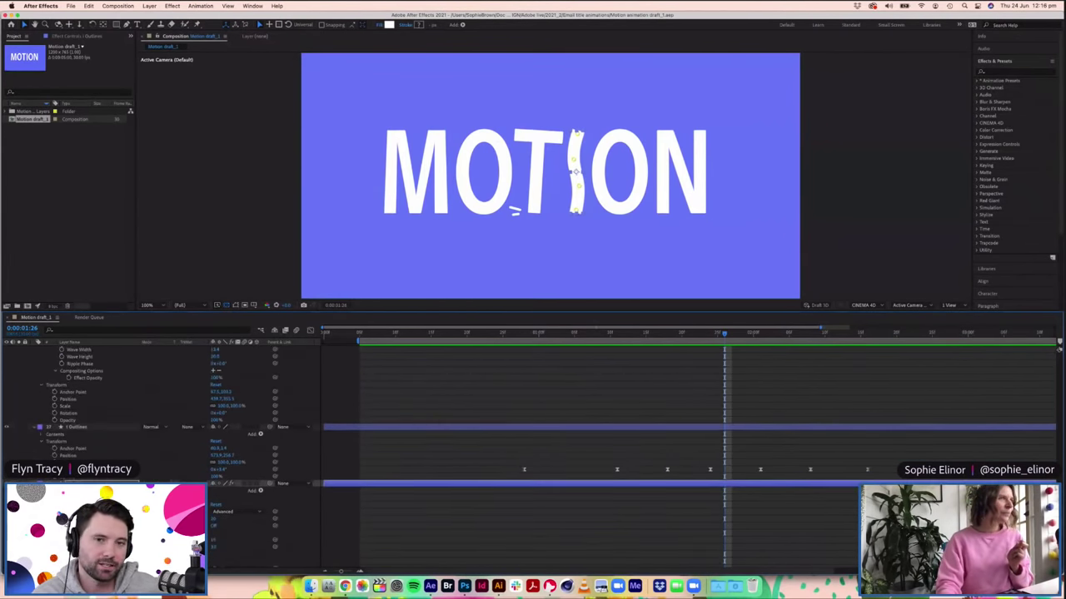
# Step: Look through the Motion layer stack to the second O's outline layer, select it, and move the playhead to 0:00:01:28
pyautogui.scroll(-5, 545, 455)
pyautogui.scroll(-2, 830, 435)
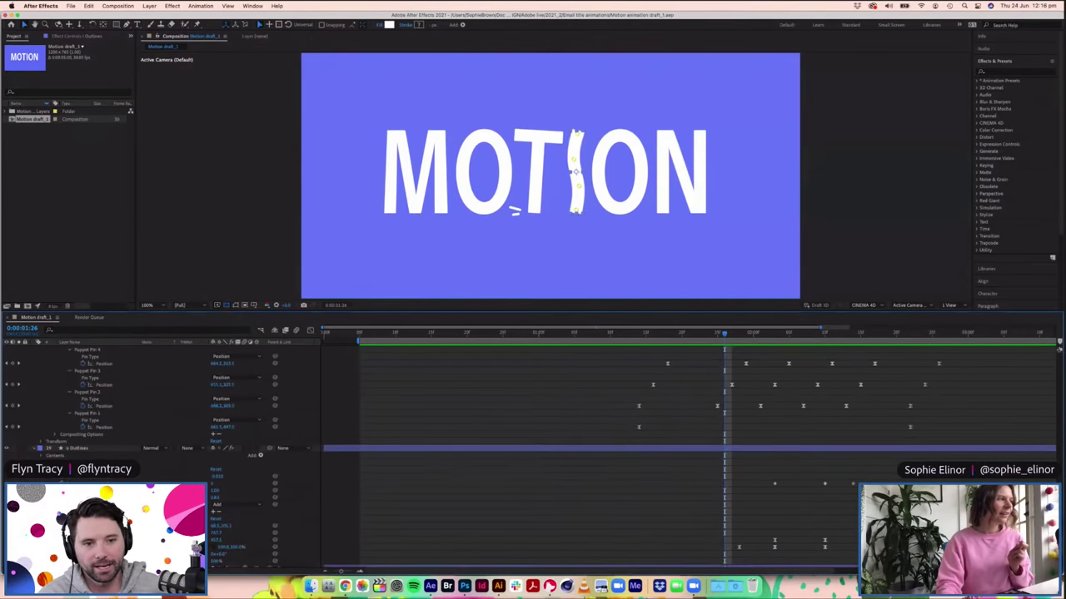
pyautogui.click(830, 435)
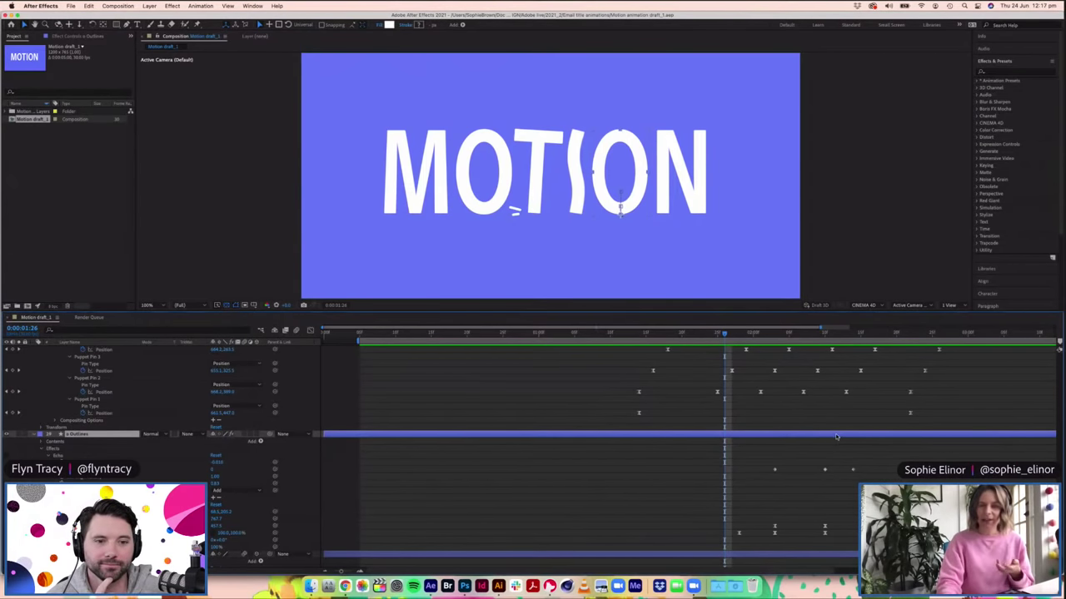
pyautogui.click(737, 333)
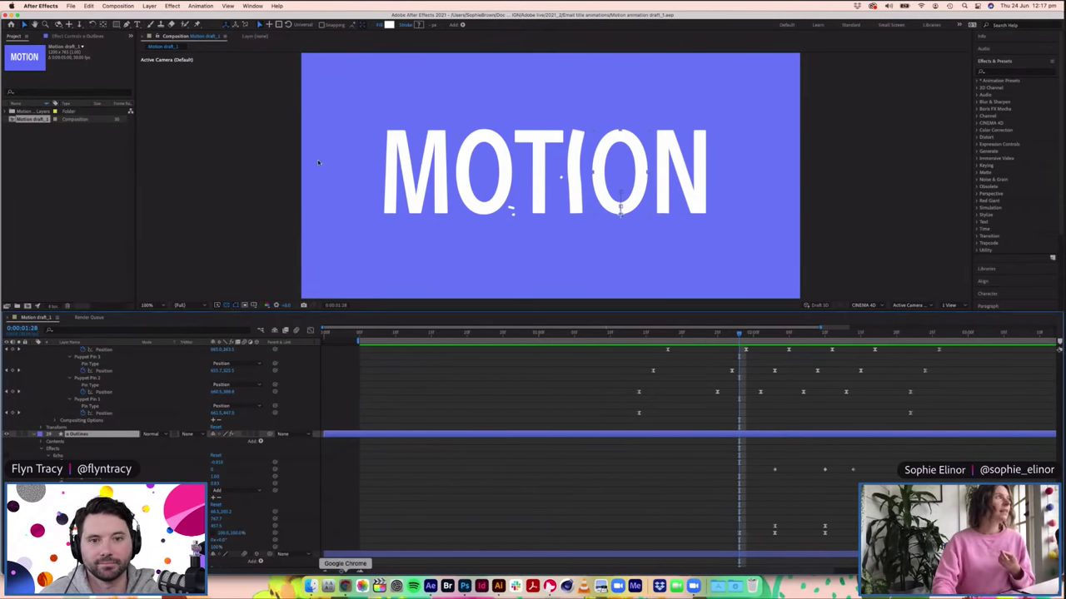
# Step: Show the Instagram lettering post in Chrome, then return to After Effects and examine the second O's Echo effect
pyautogui.click(345, 587)
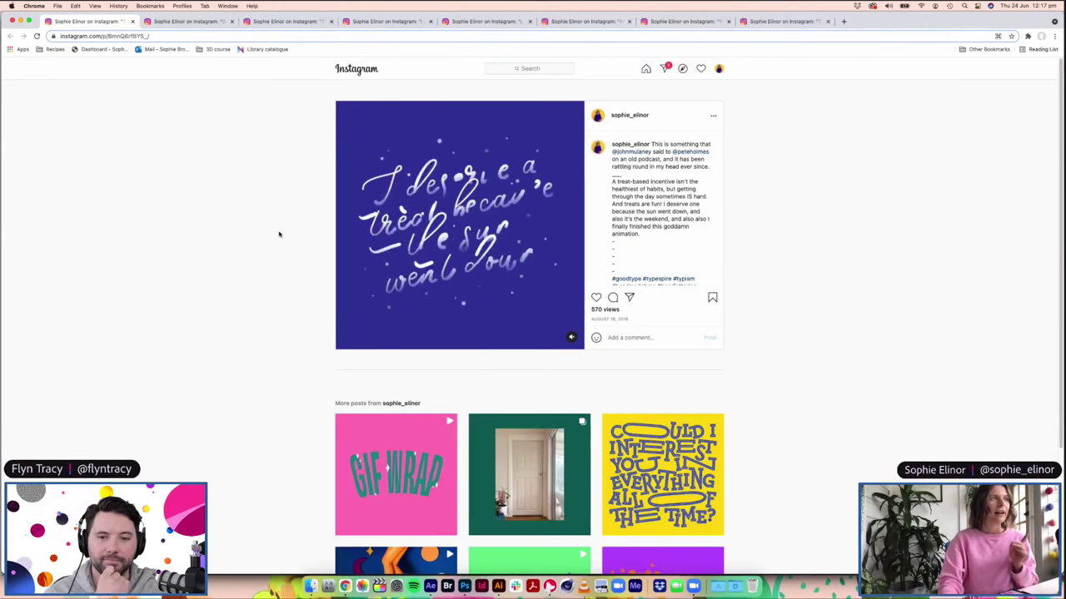
pyautogui.click(430, 586)
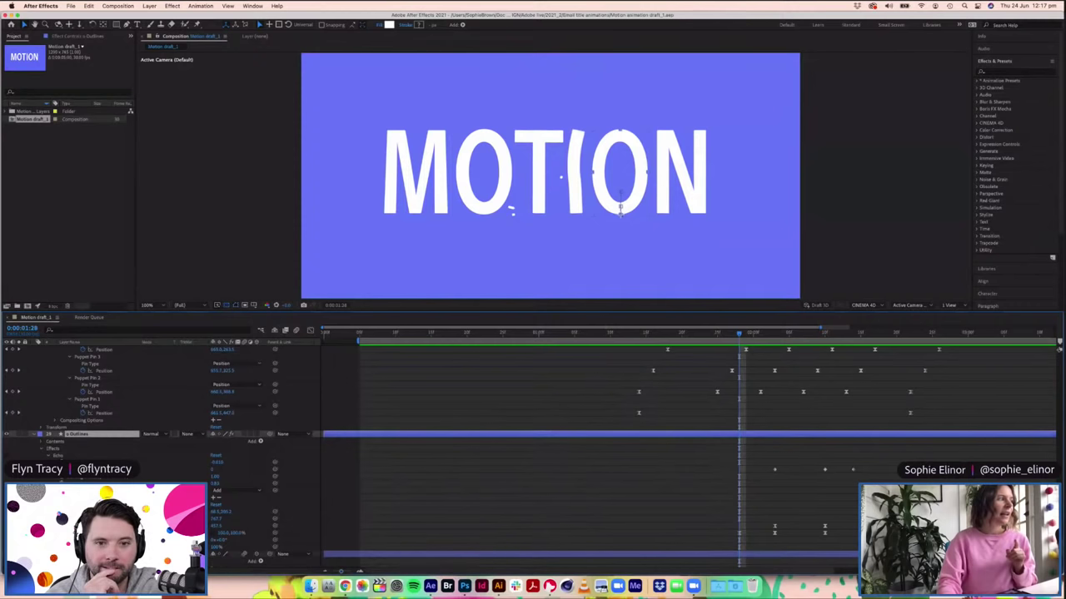
pyautogui.click(66, 457)
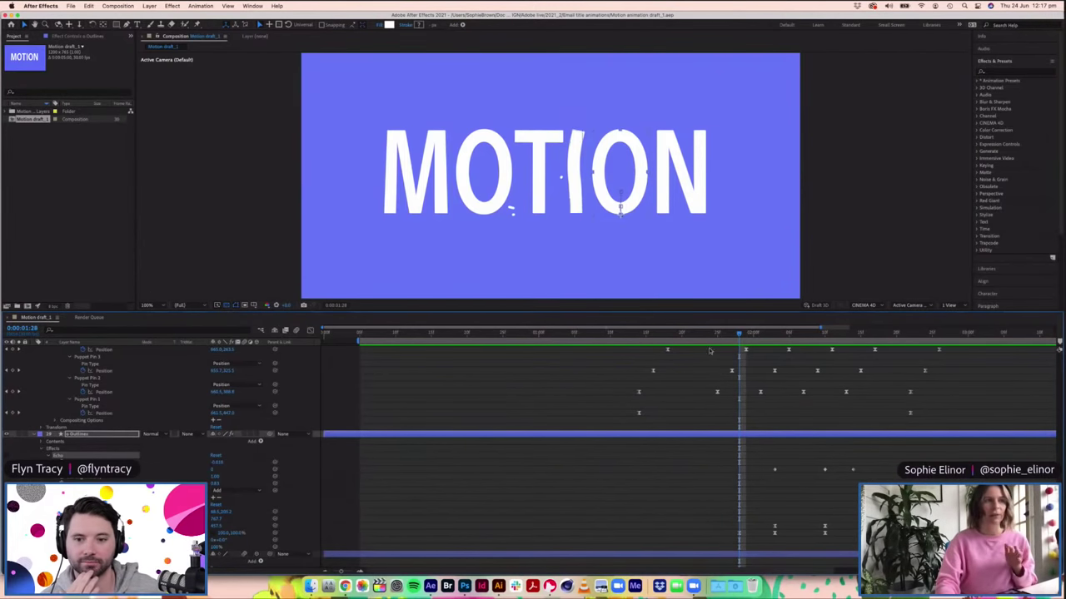
pyautogui.press('space')
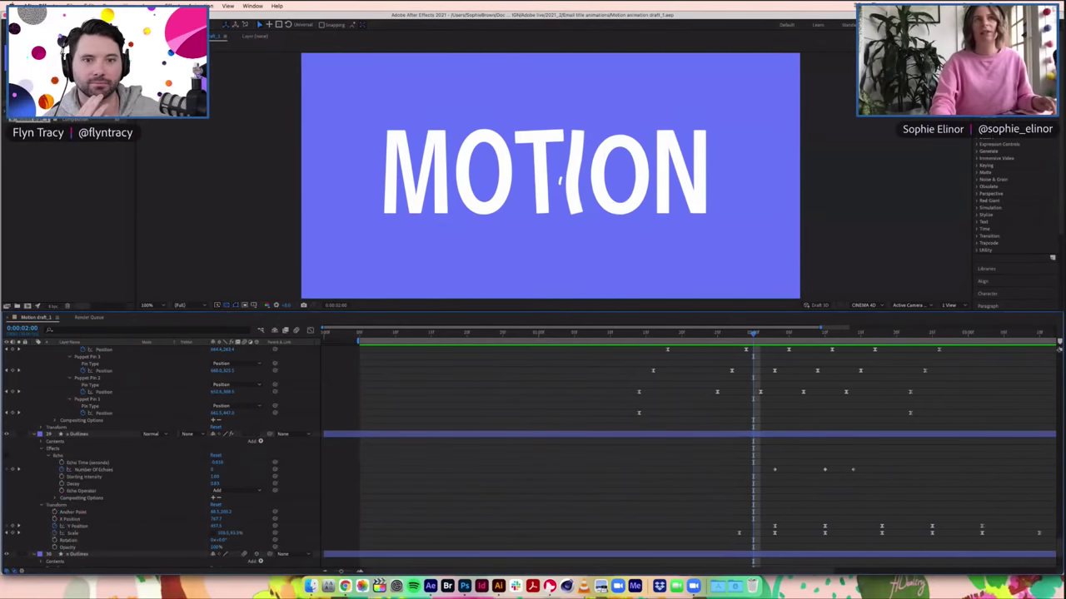
pyautogui.scroll(-5, 1015, 200)
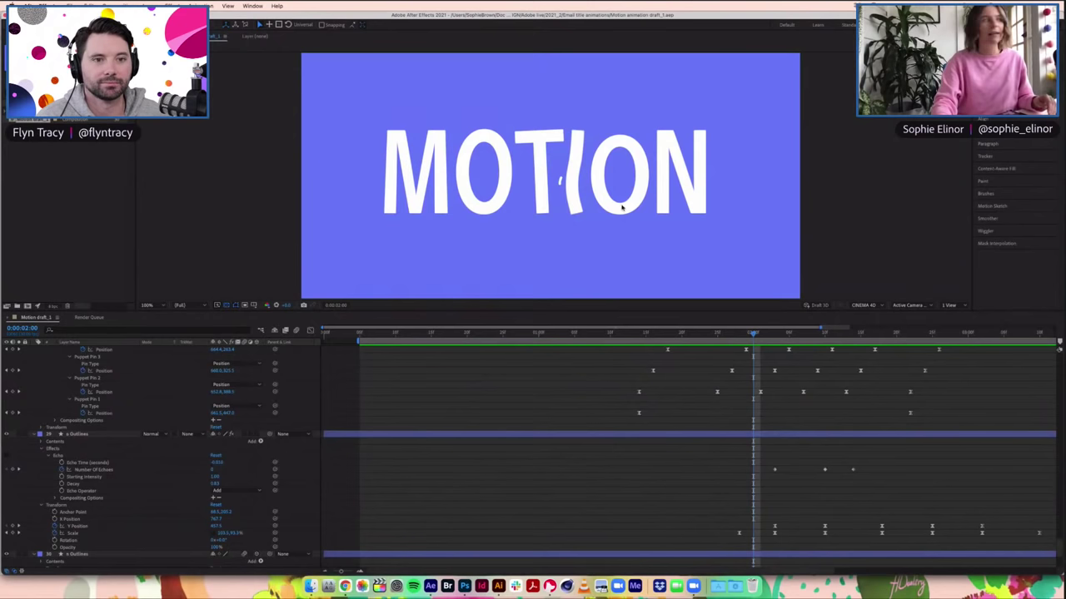
# Step: Select the second O's outline layer and enable its Echo effect
pyautogui.click(89, 436)
pyautogui.click(88, 436)
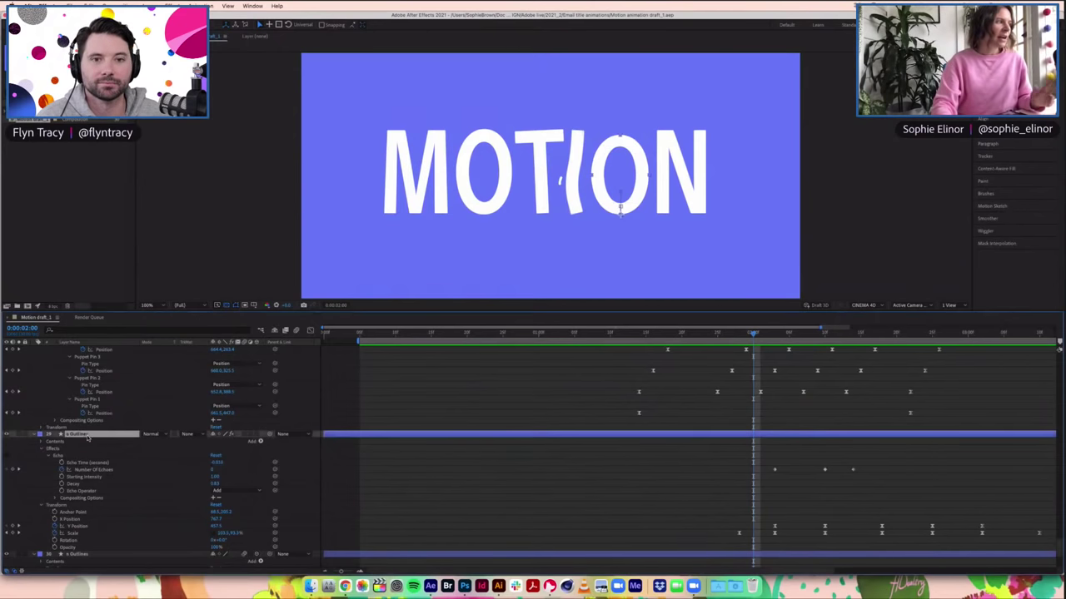
pyautogui.click(6, 459)
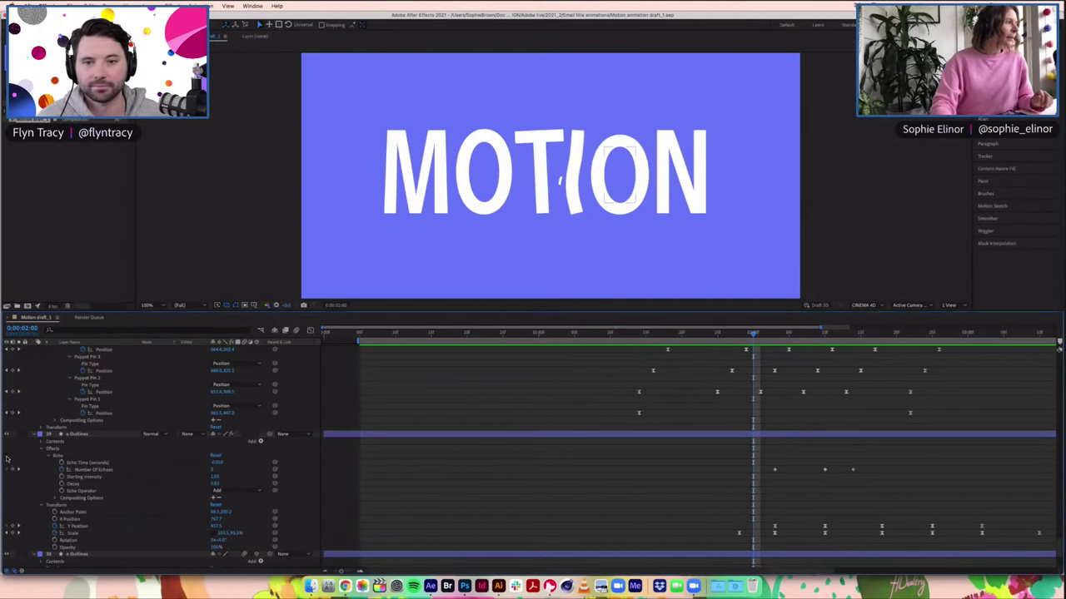
pyautogui.click(50, 450)
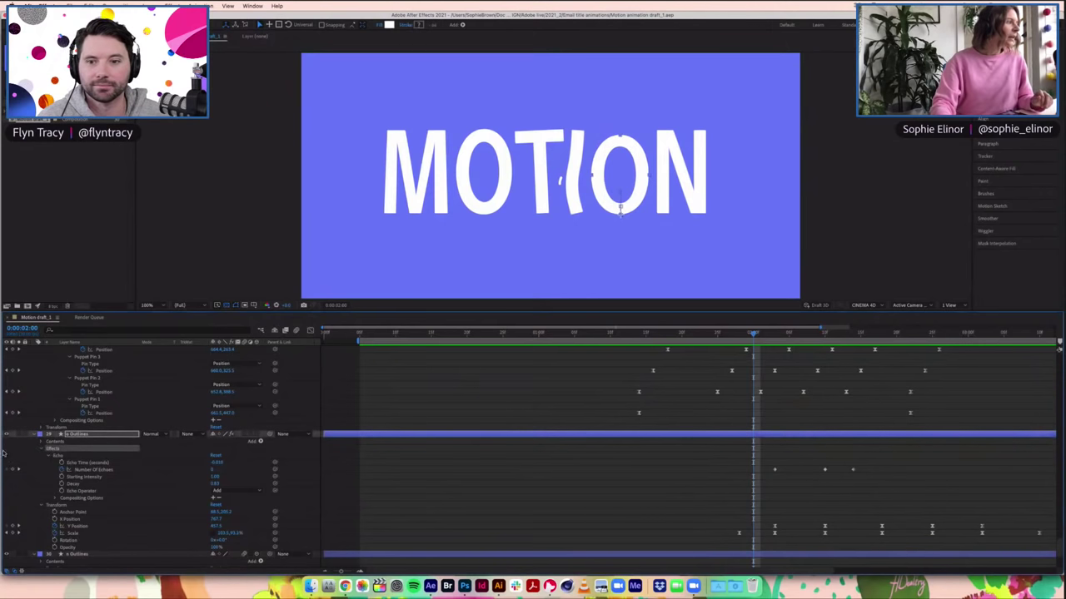
pyautogui.click(5, 447)
pyautogui.click(52, 450)
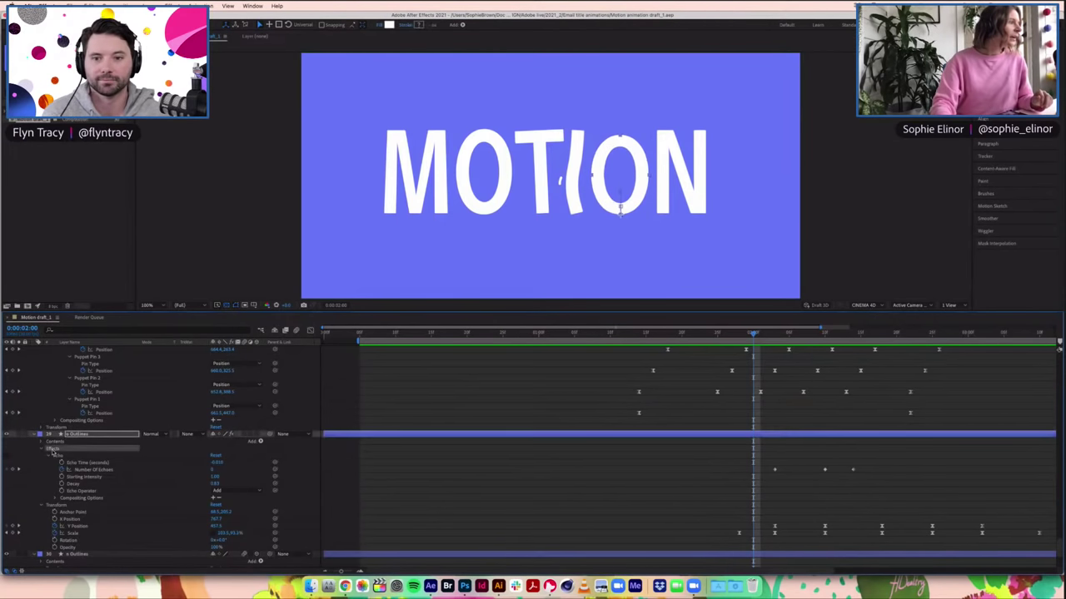
pyautogui.click(9, 456)
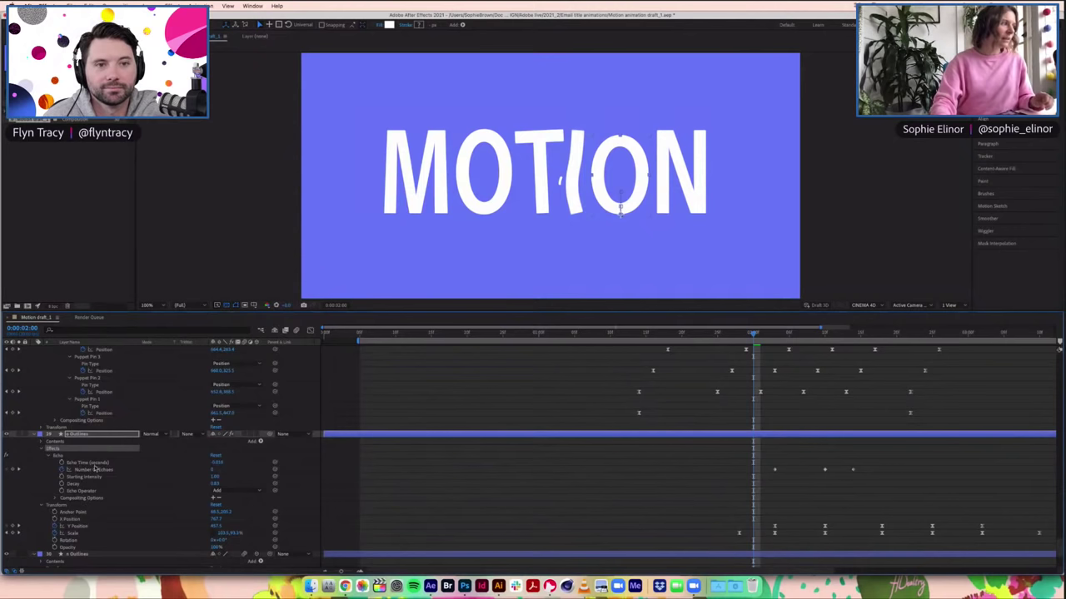
# Step: Select Number Of Echoes and scrub through its three keyframes to inspect the echo trail on the second O
pyautogui.click(94, 470)
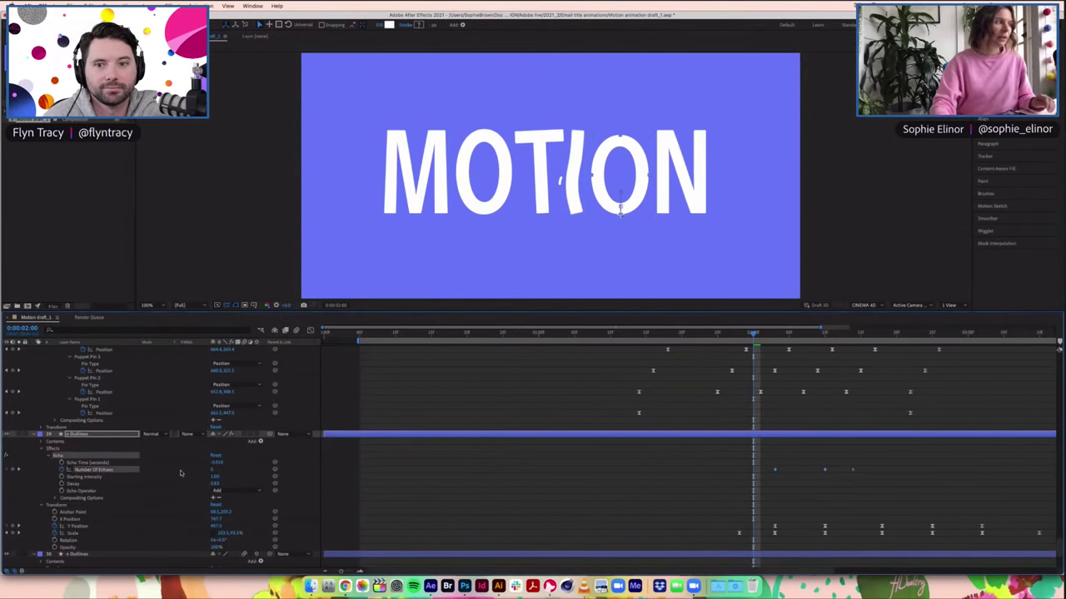
pyautogui.click(767, 334)
pyautogui.moveTo(775, 337); pyautogui.dragTo(823, 340)
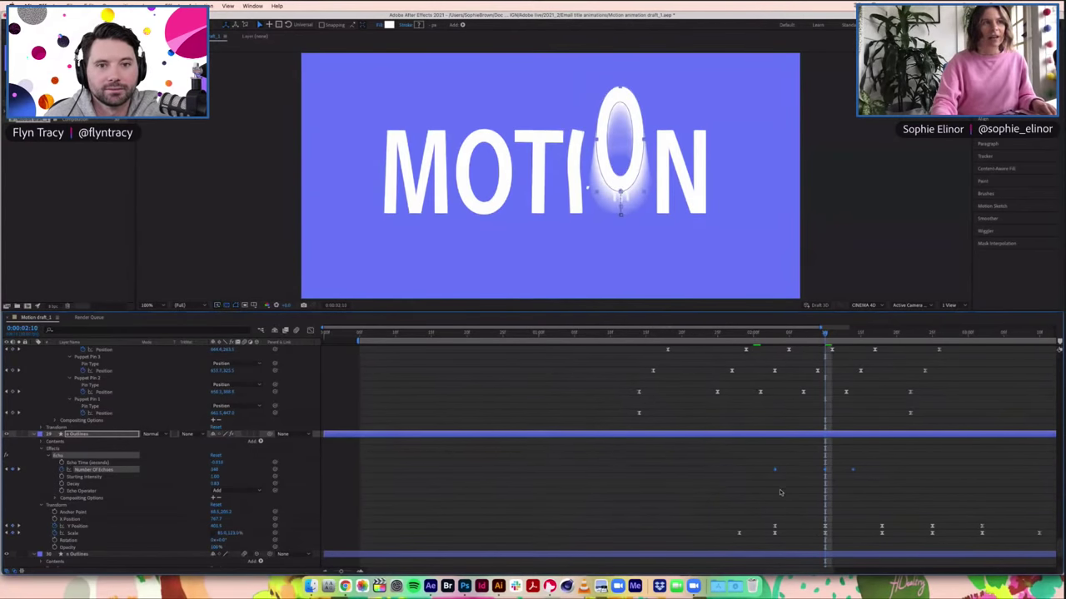
pyautogui.click(775, 337)
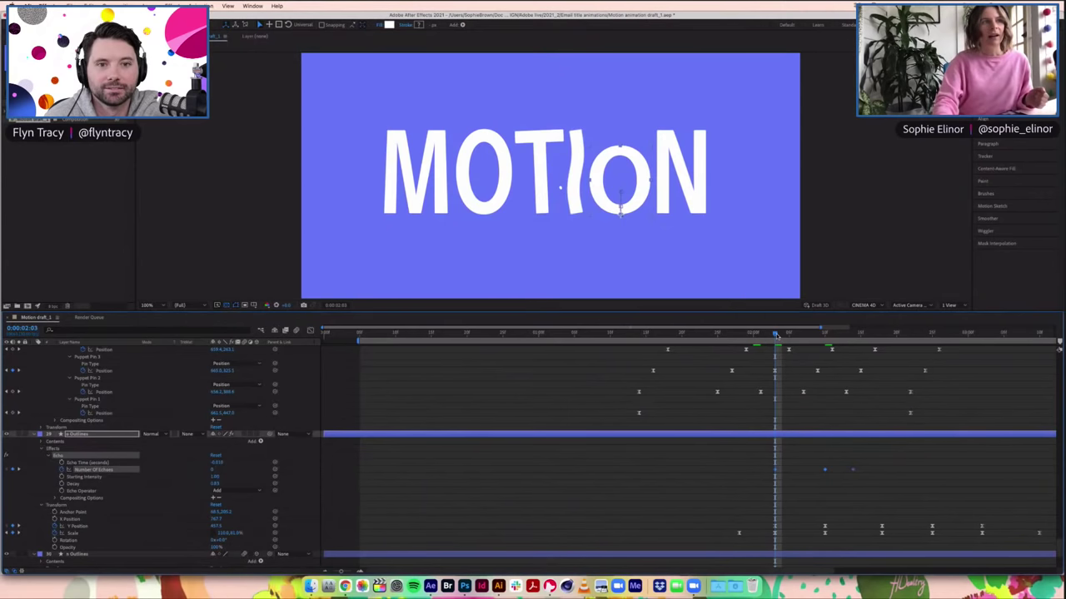
pyautogui.moveTo(775, 337); pyautogui.dragTo(827, 337)
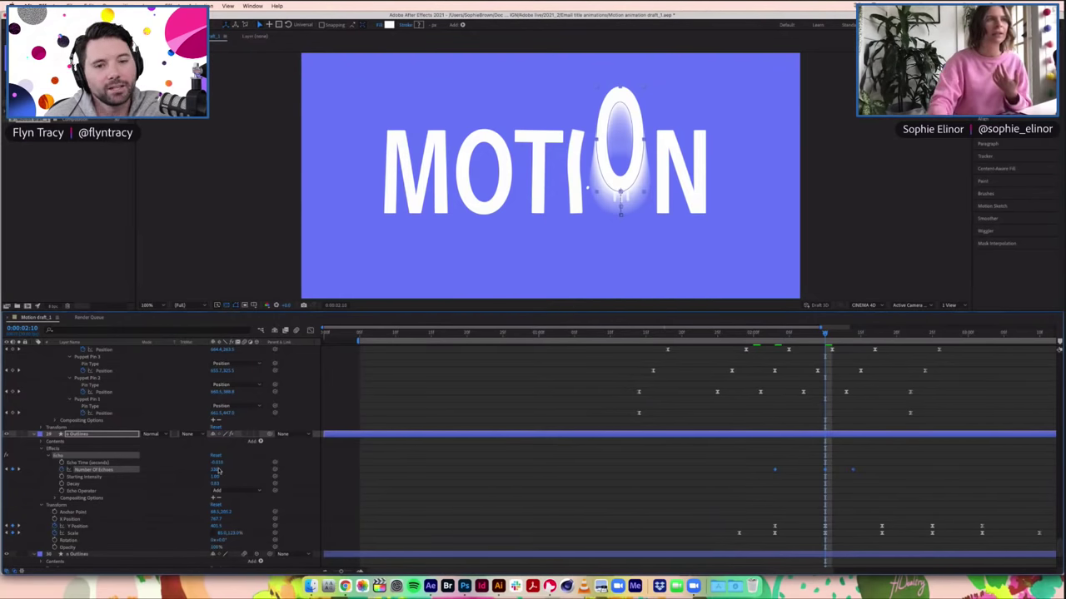
pyautogui.moveTo(830, 334); pyautogui.dragTo(853, 341)
# Step: Preview the second O's jump, replay it from 0:00:01:28, and park the playhead at 0:00:01:14
pyautogui.press('space')
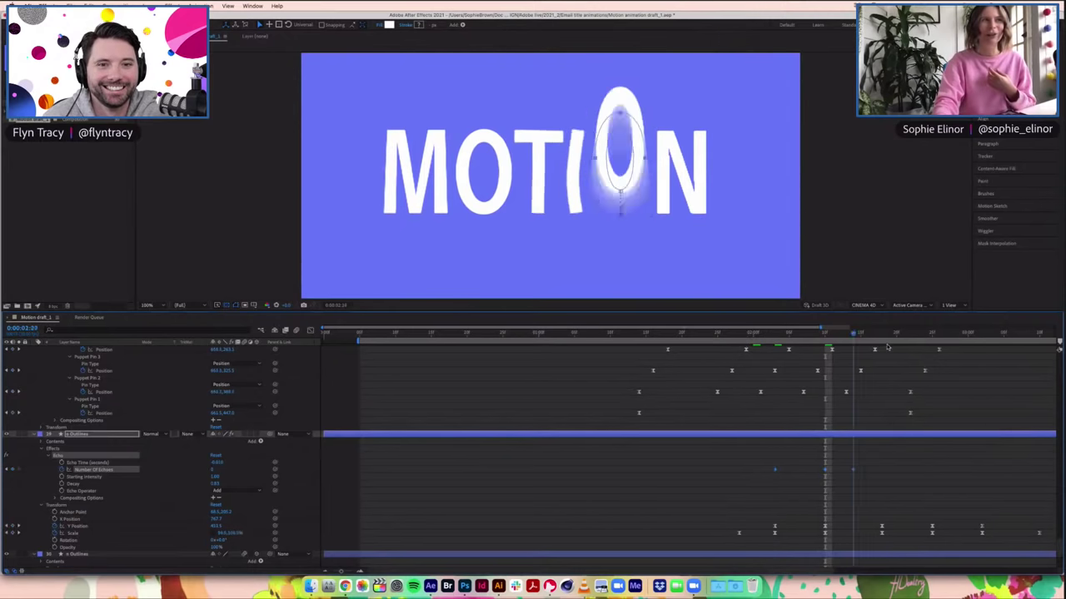
pyautogui.press('space')
pyautogui.press('space')
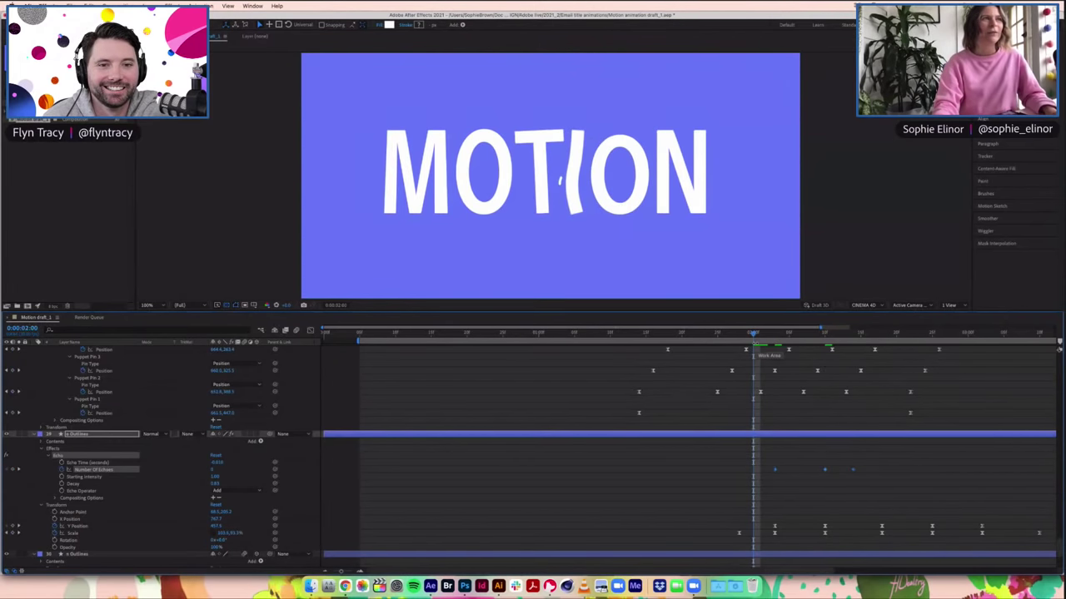
pyautogui.click(741, 333)
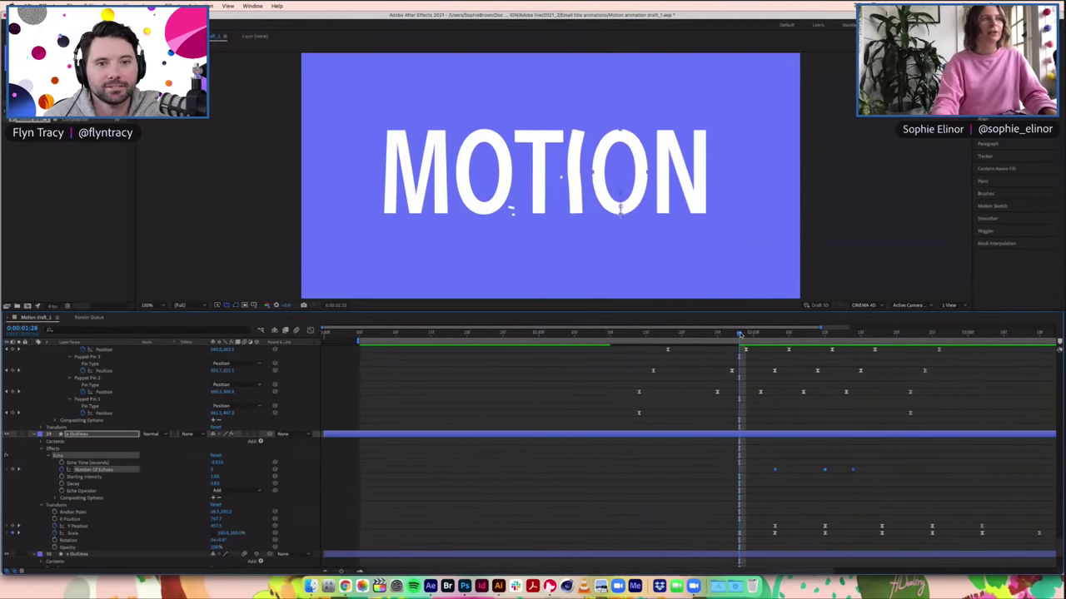
pyautogui.press('space')
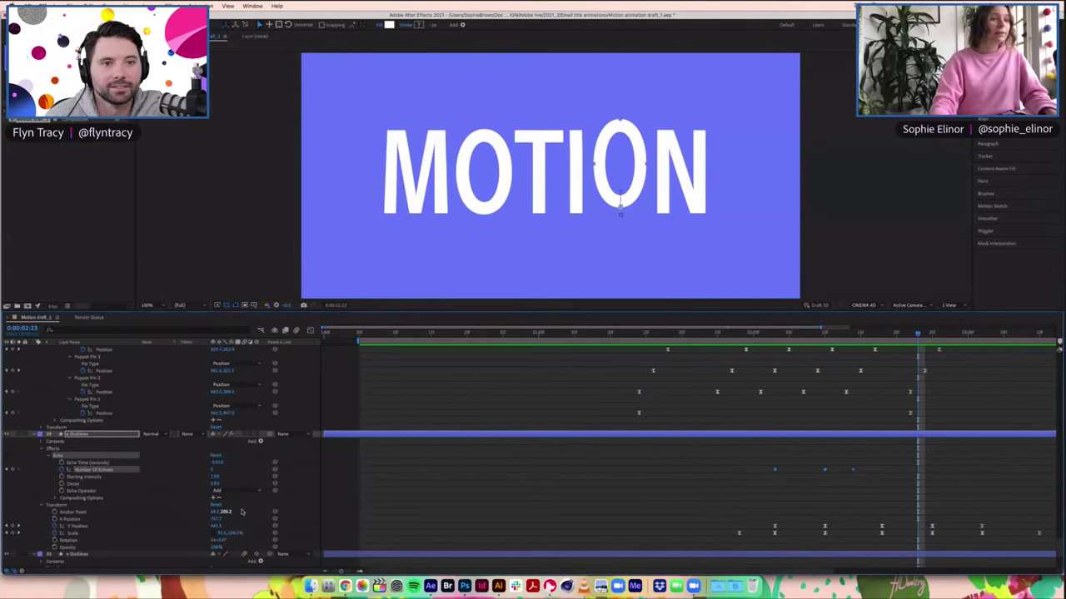
pyautogui.click(638, 334)
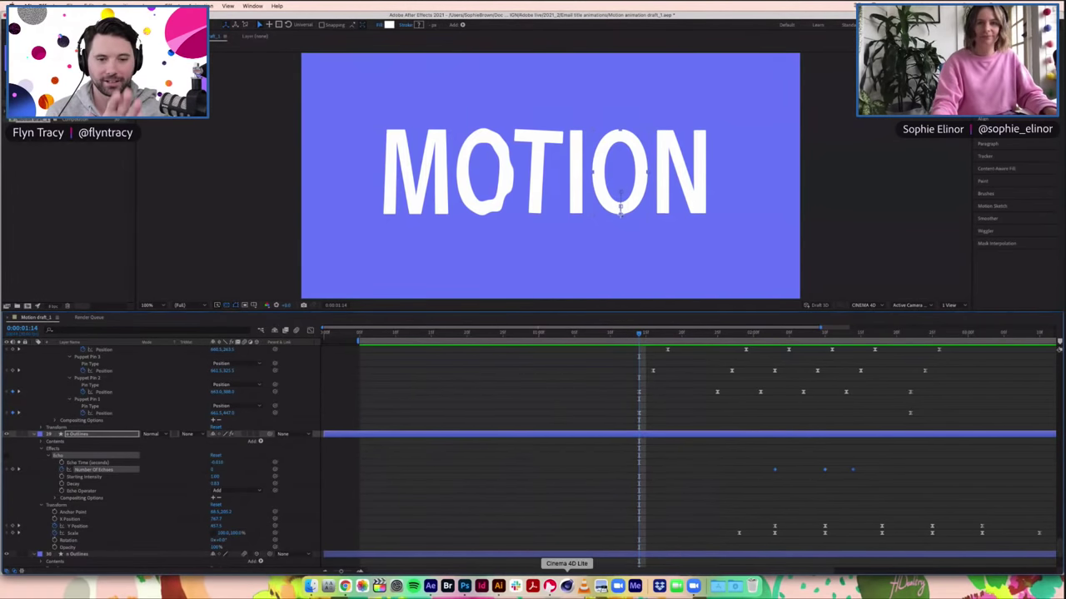
# Step: Revisit the Instagram lettering post in Chrome, then return to After Effects and play the Motion animation from 0:00:01:07
pyautogui.click(345, 586)
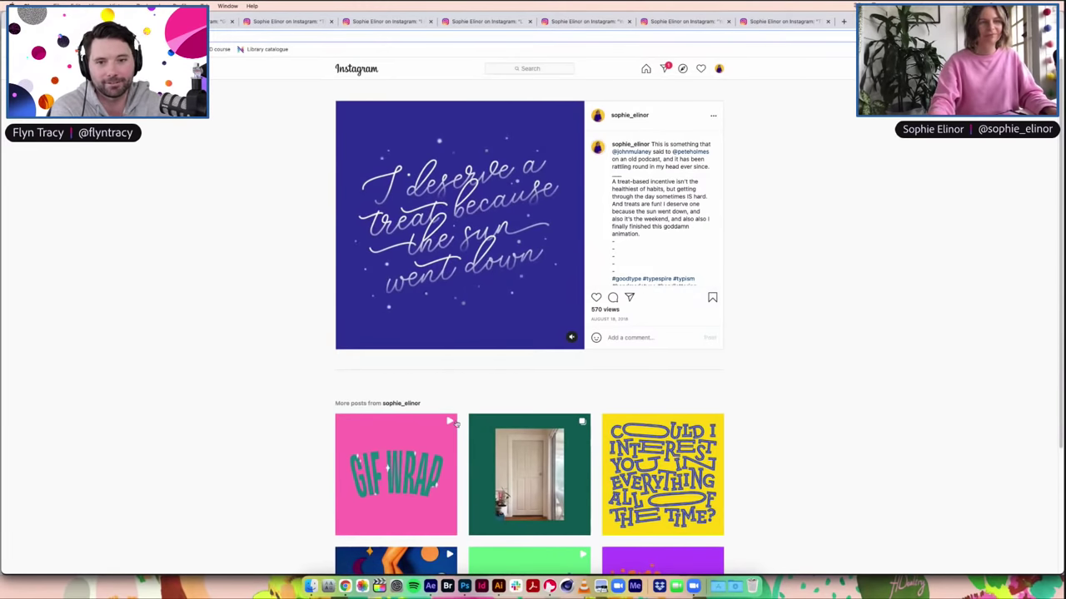
pyautogui.click(431, 586)
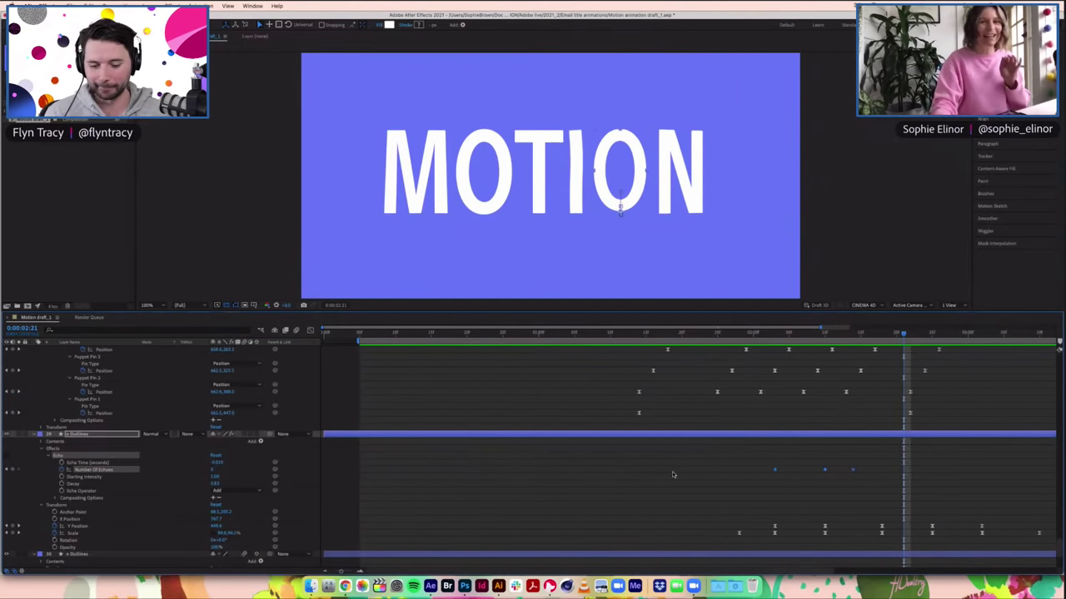
pyautogui.click(667, 333)
pyautogui.moveTo(682, 333); pyautogui.dragTo(589, 343)
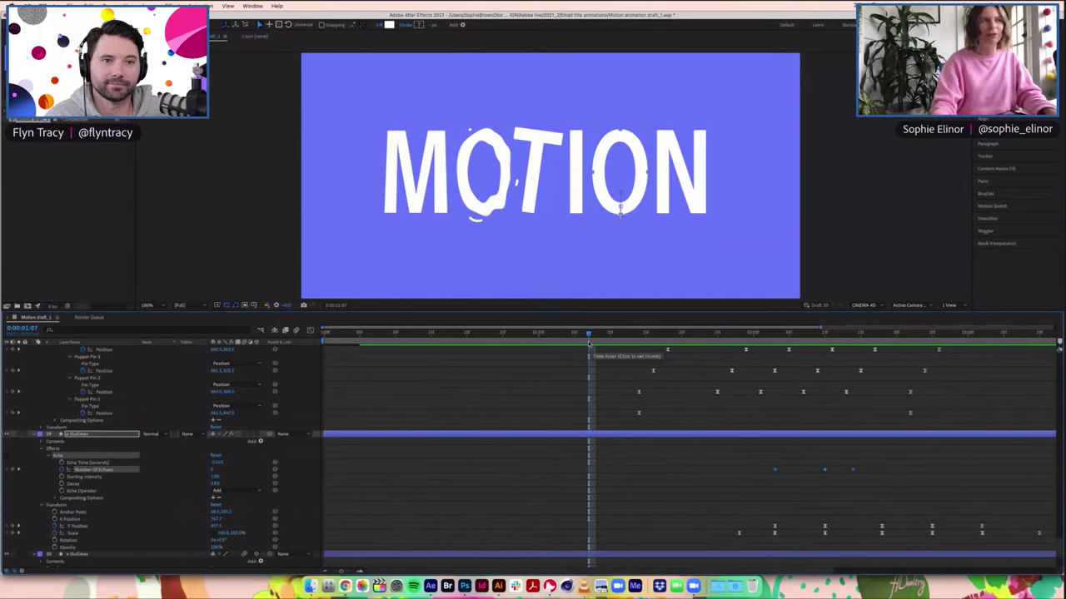
pyautogui.press('space')
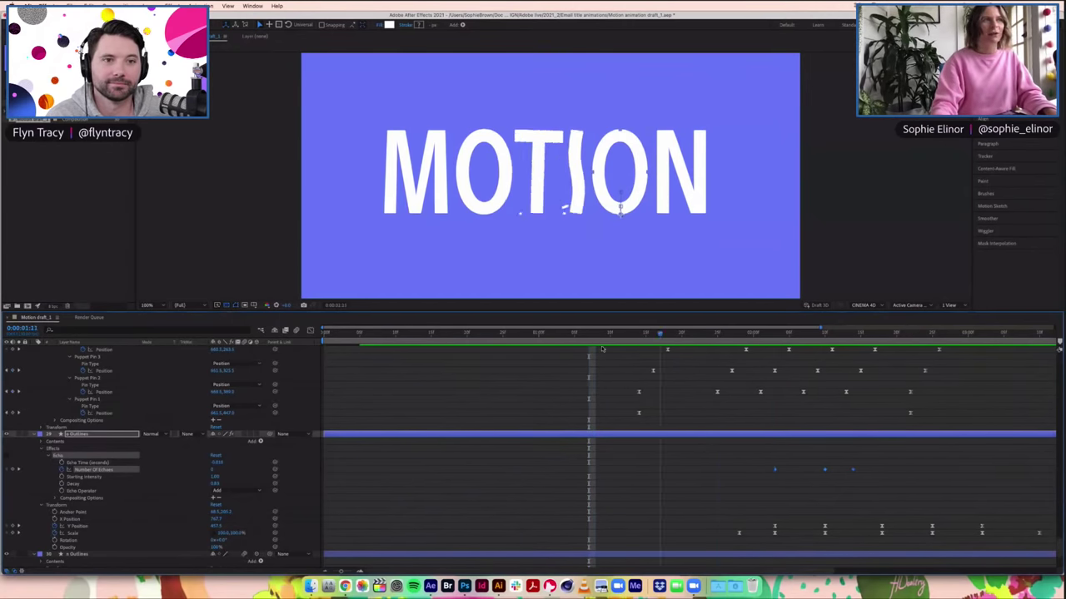
# Step: Switch to Chrome and show the pink GIF WRAP animation post on Instagram
pyautogui.click(344, 586)
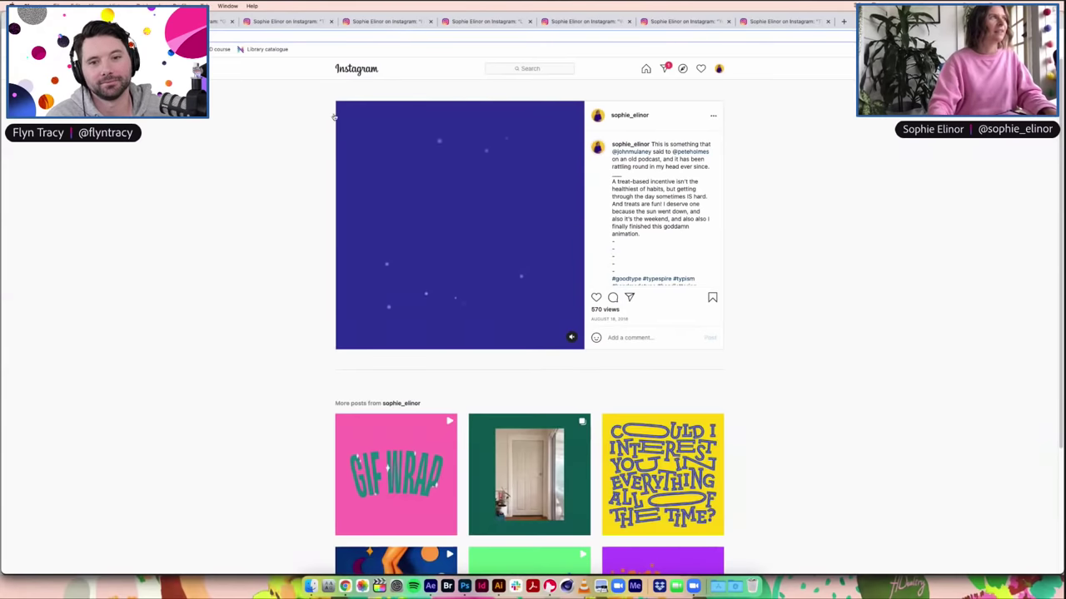
pyautogui.press('super+bracketleft')
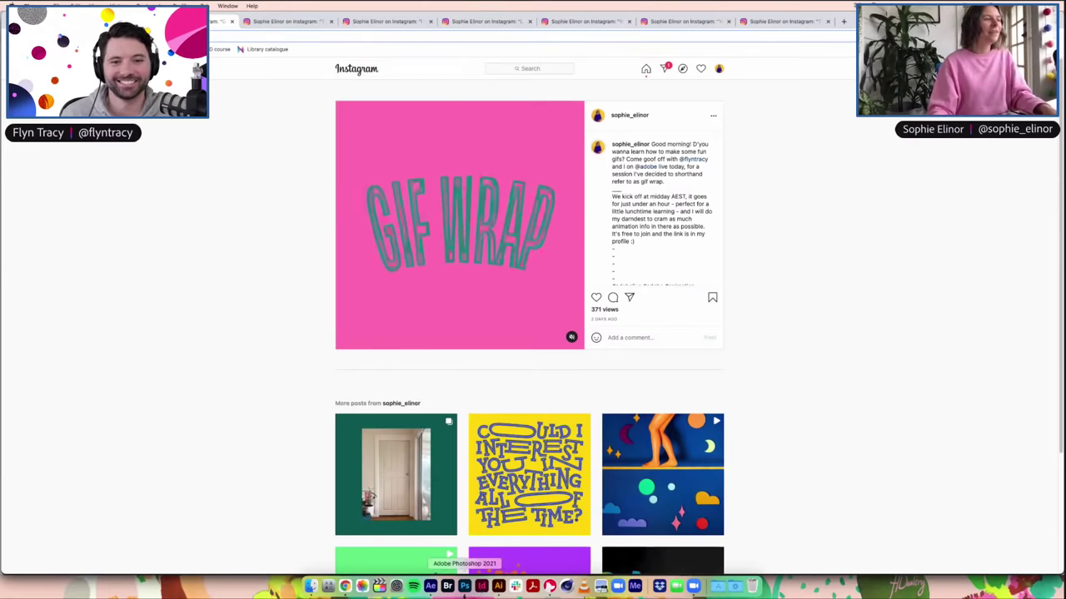
# Step: Switch to Illustrator and show the Illustration draft's artboard together with the black and white text versions beside it
pyautogui.click(499, 587)
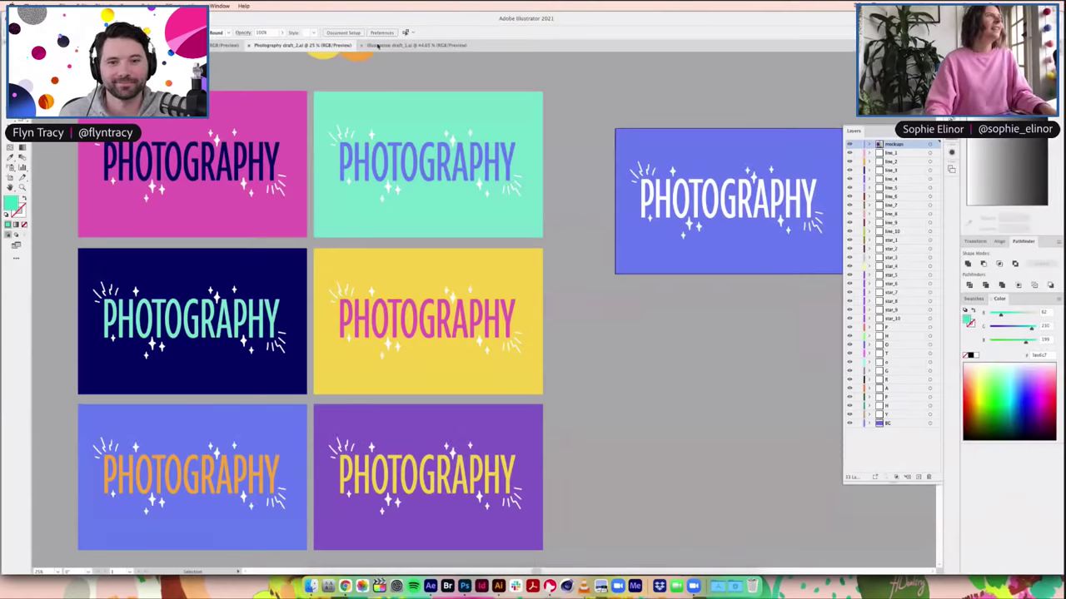
pyautogui.hotkey('ctrl', 'Tab')
pyautogui.hscroll(-3, 447, 137)
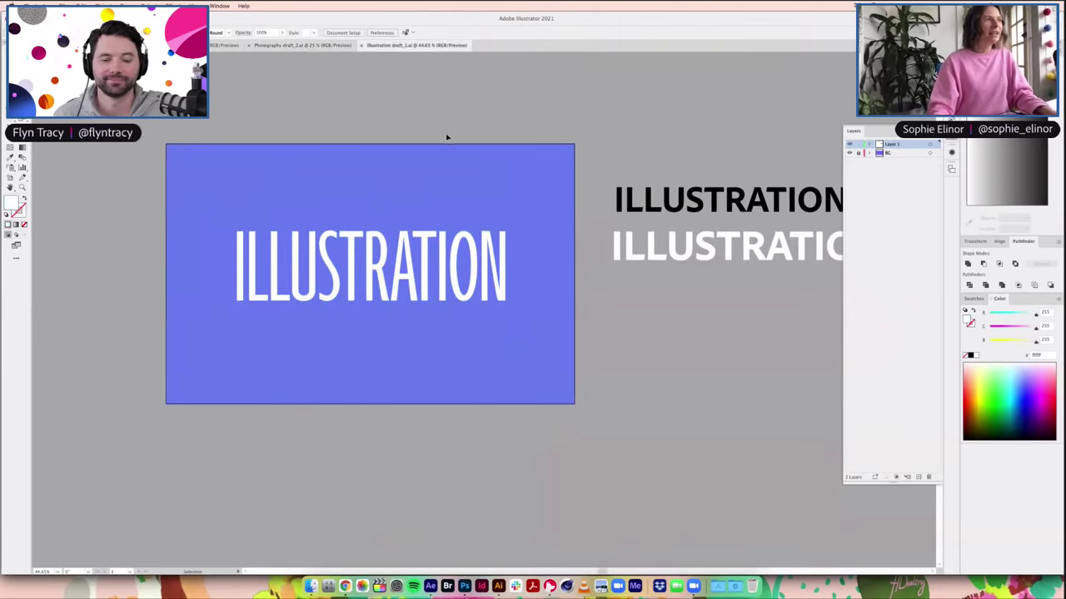
pyautogui.hscroll(-3, 454, 317)
pyautogui.scroll(1, 454, 316)
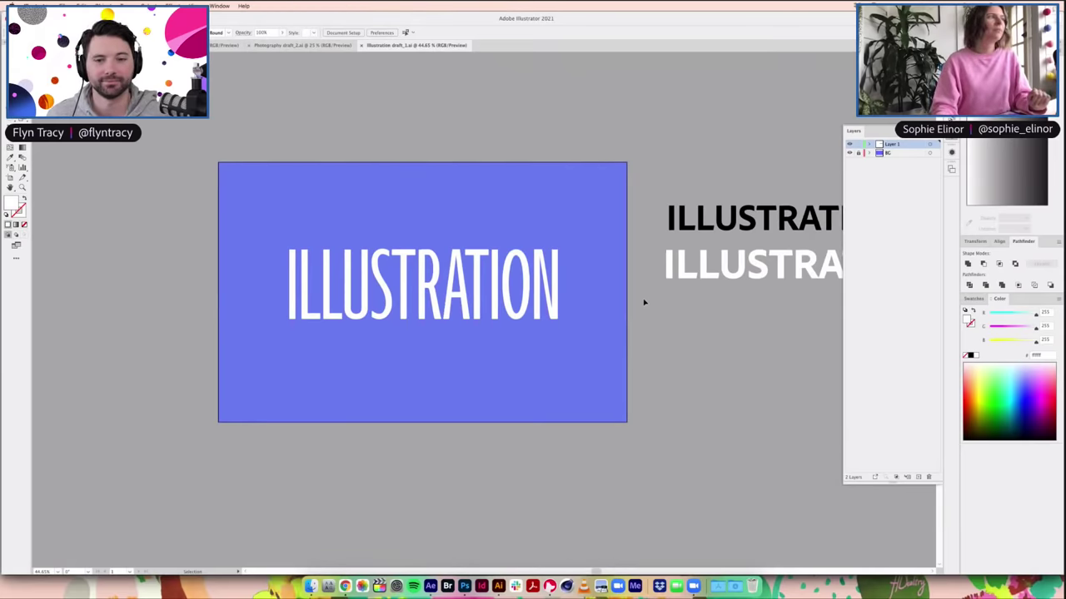
pyautogui.hscroll(6, 567, 295)
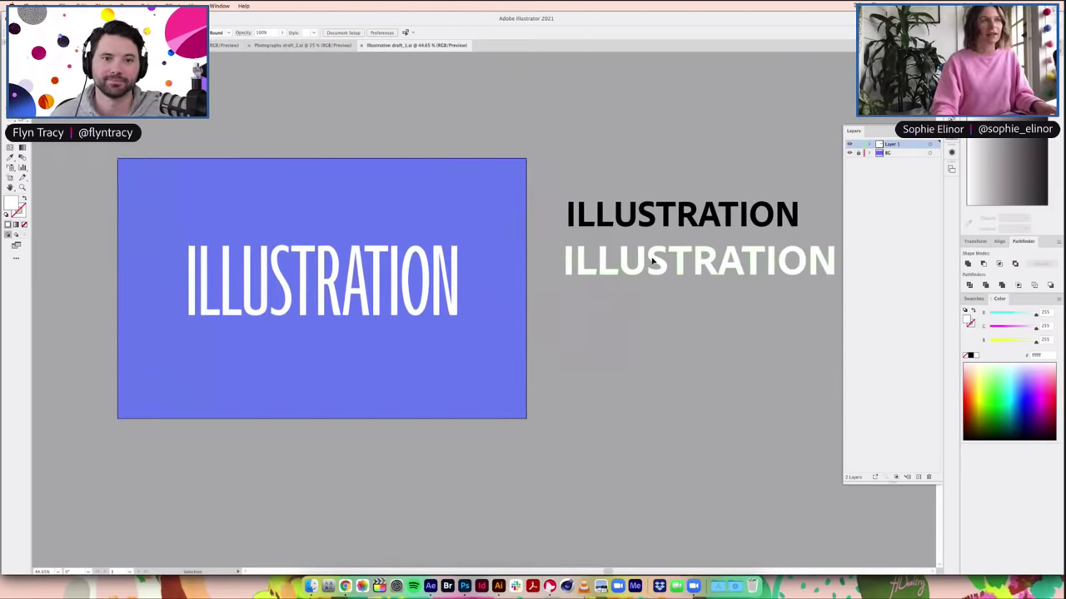
# Step: Select the black ILLUSTRATION text beside the artboard, clear the selection, and bring the artboard back into focus
pyautogui.click(650, 219)
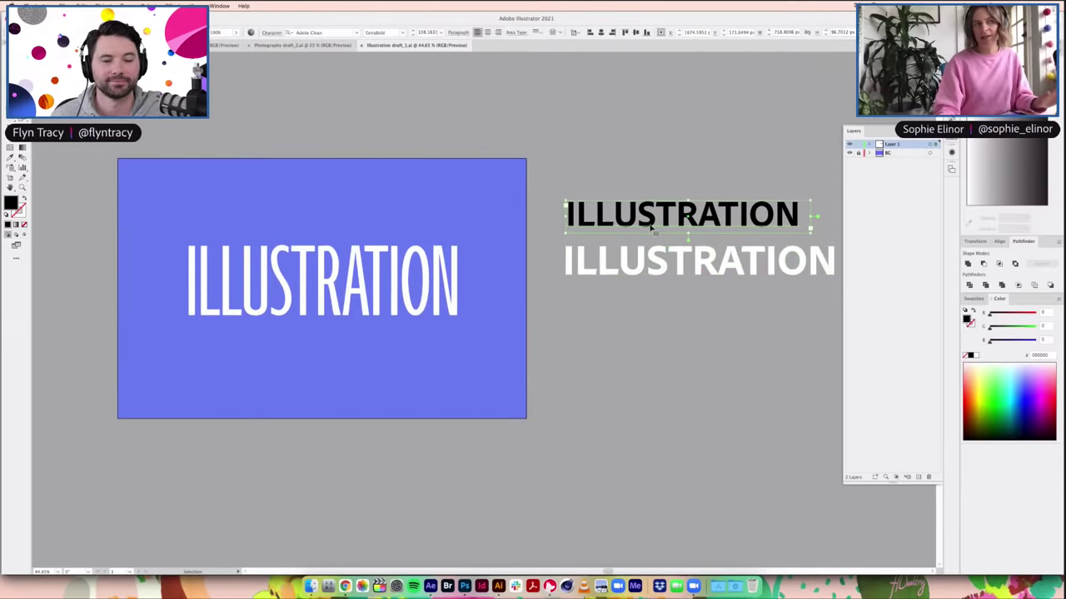
pyautogui.click(464, 330)
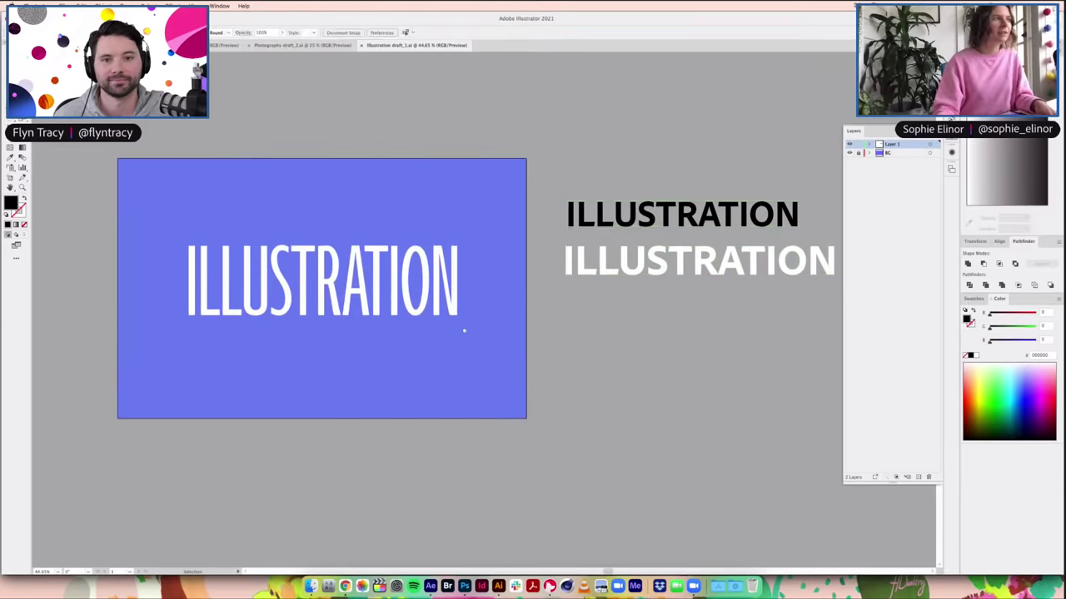
pyautogui.moveTo(463, 331); pyautogui.dragTo(479, 337)
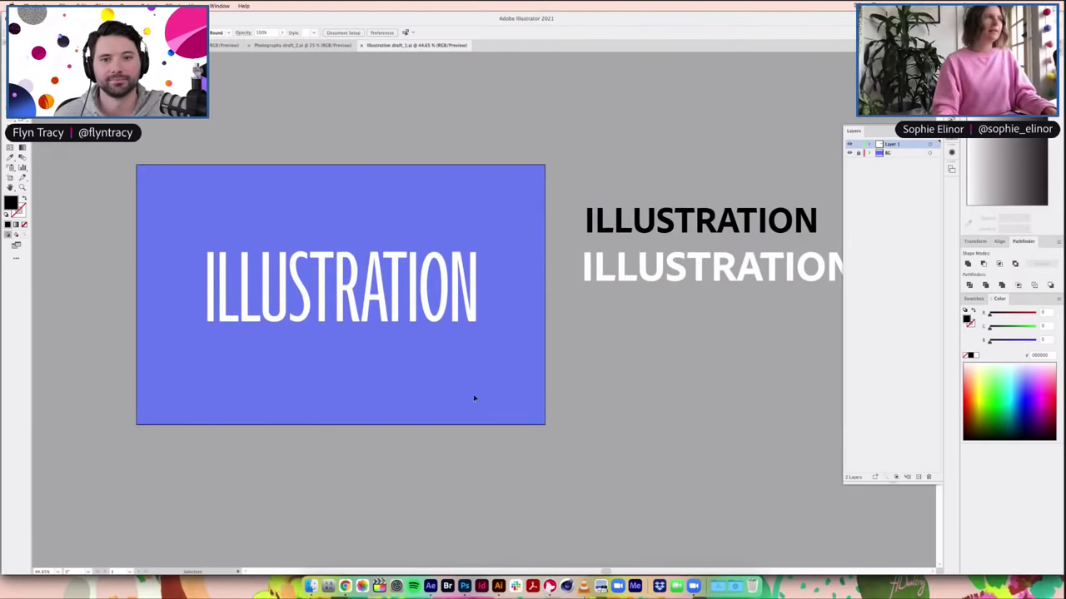
# Step: Switch to Photoshop and view the whole Illustration draft, checking its reference and BG layers
pyautogui.click(464, 586)
pyautogui.press('super+0')
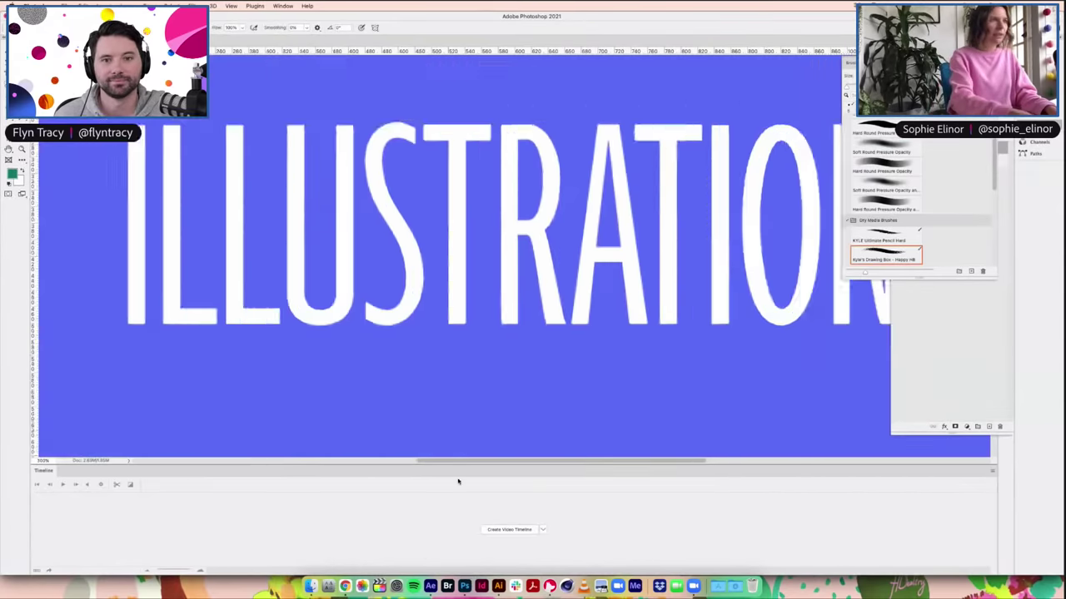
pyautogui.click(957, 191)
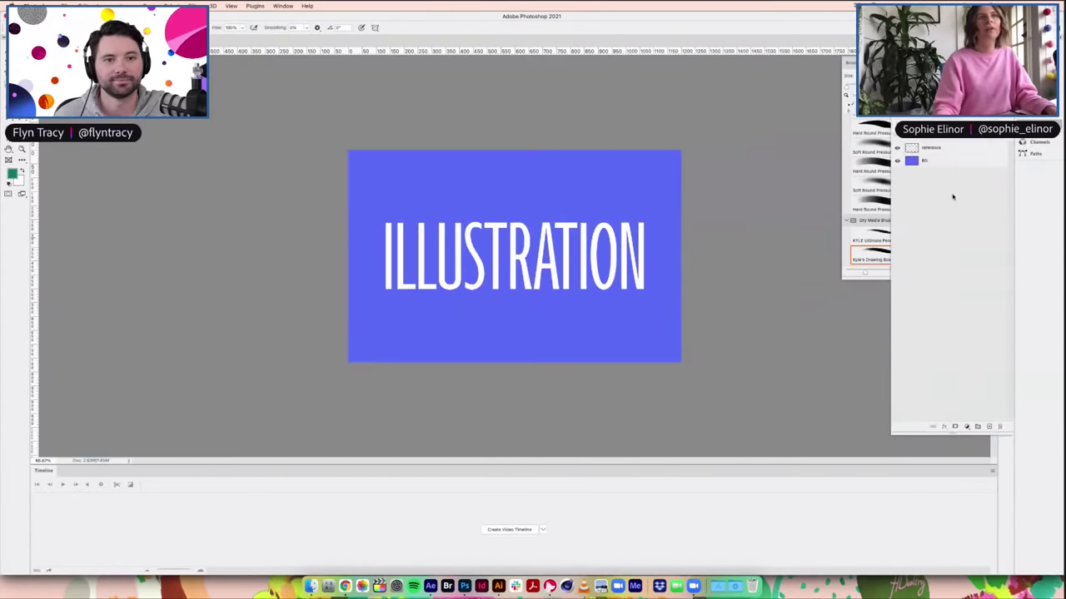
pyautogui.click(904, 163)
pyautogui.click(897, 160)
pyautogui.click(897, 161)
pyautogui.click(924, 148)
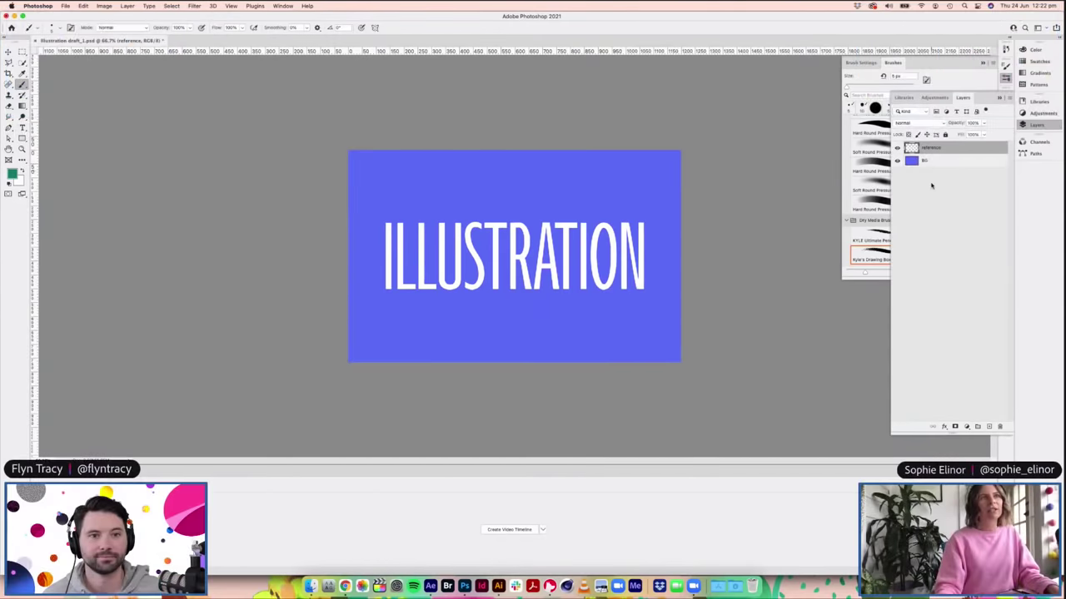
pyautogui.click(931, 186)
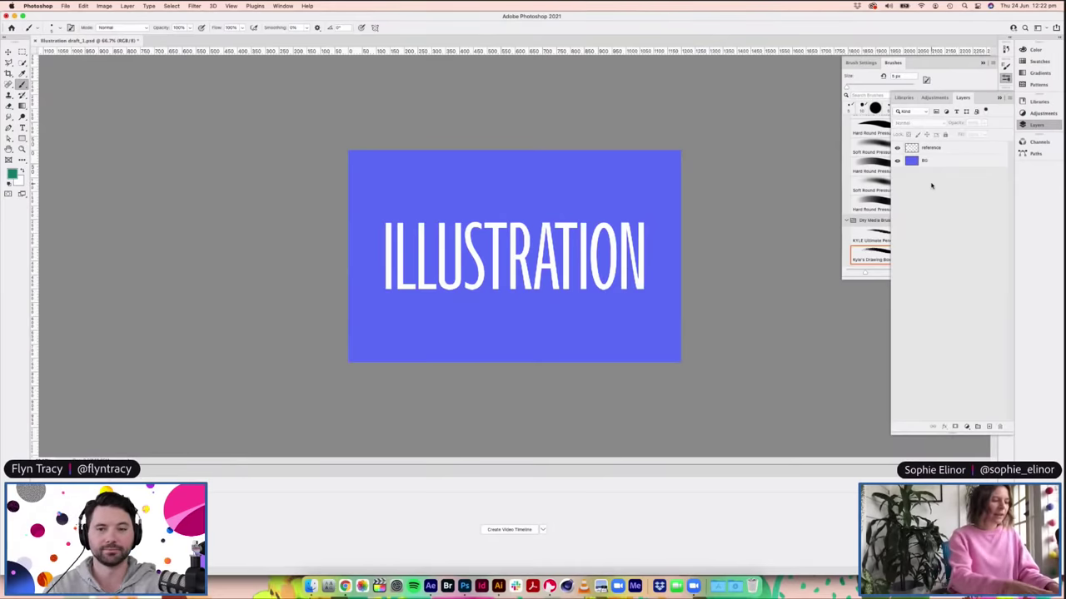
# Step: Lock the BG layer and lower the reference layer's opacity to about 32%
pyautogui.press('super+1')
pyautogui.click(948, 152)
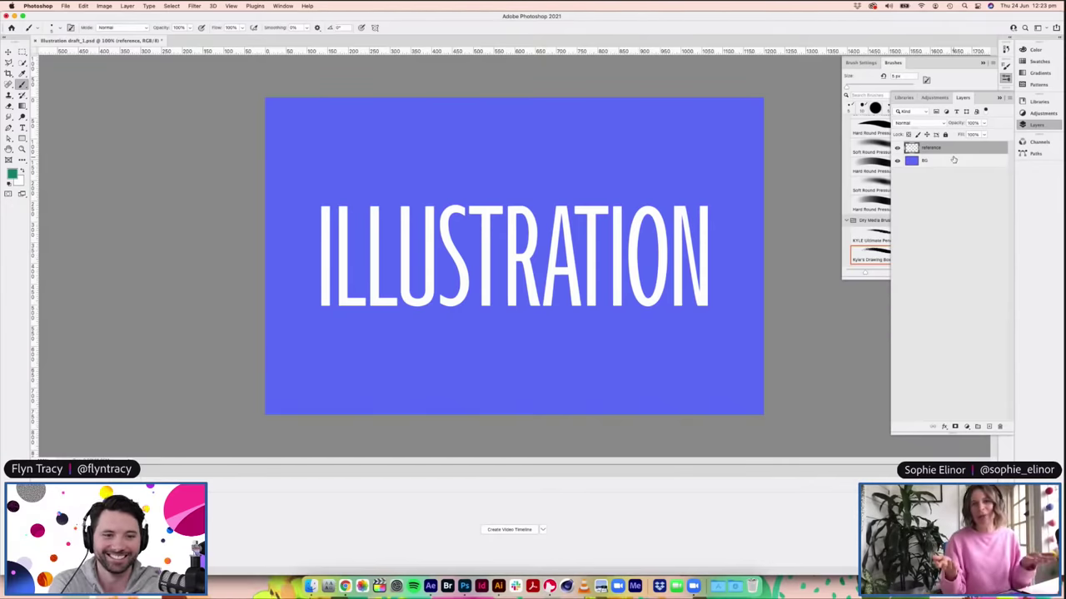
pyautogui.click(949, 153)
pyautogui.click(943, 148)
pyautogui.click(926, 165)
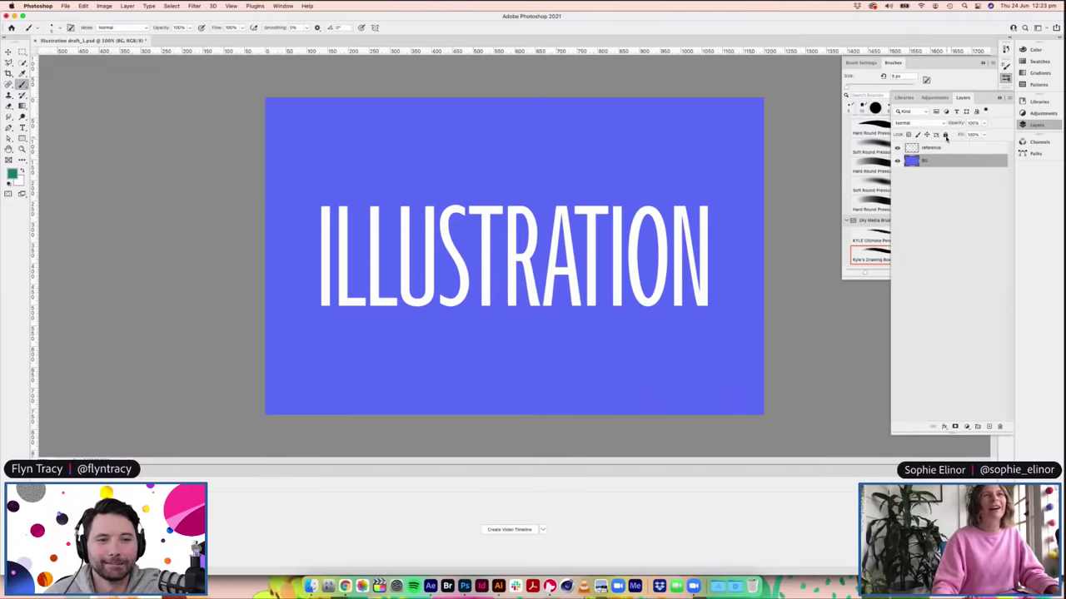
pyautogui.click(942, 147)
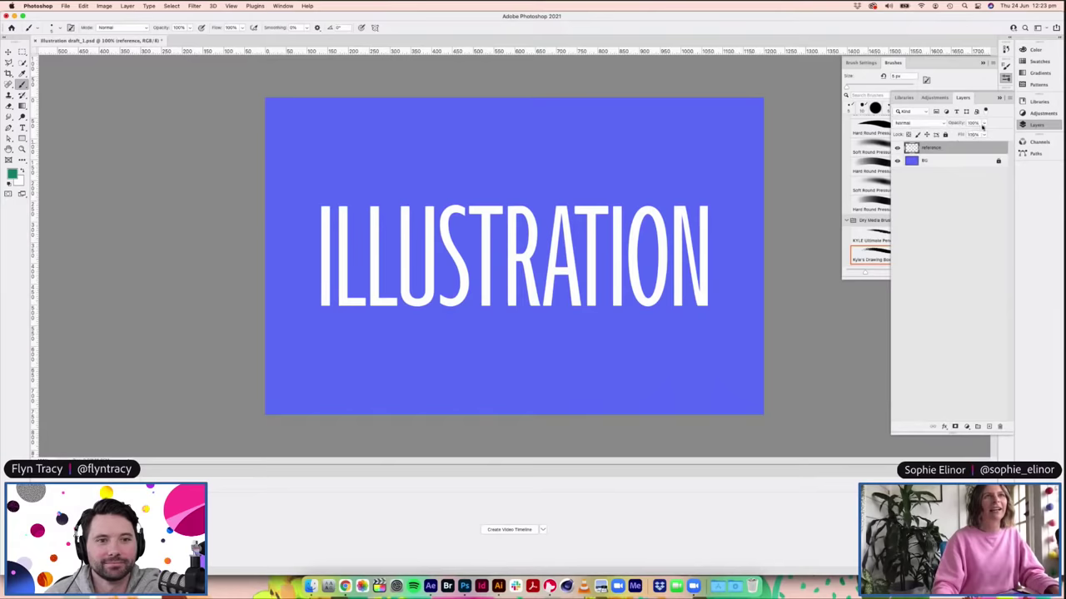
pyautogui.moveTo(966, 137); pyautogui.dragTo(958, 135)
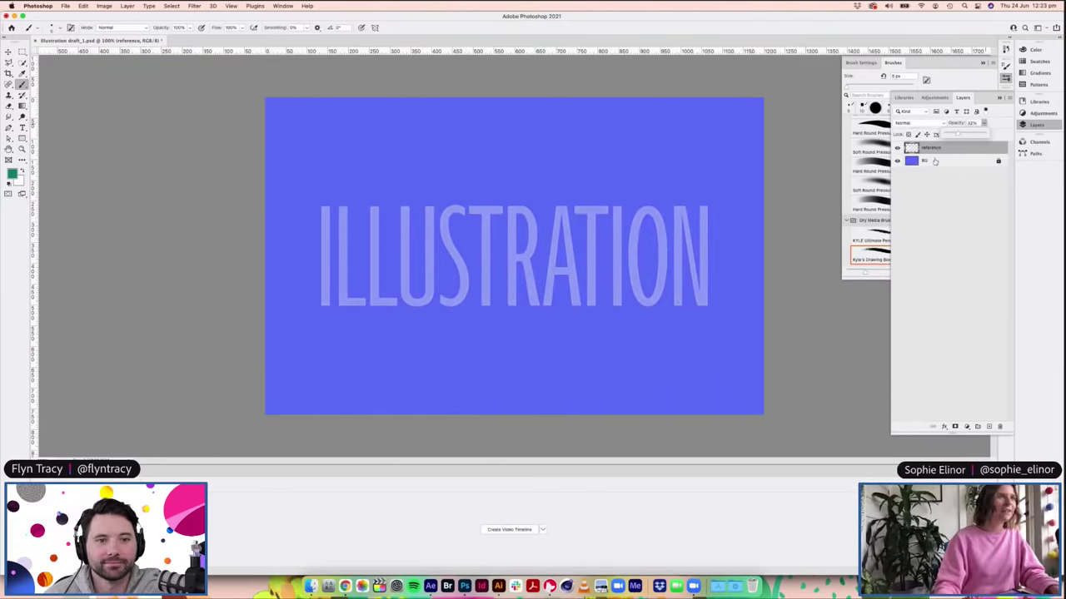
# Step: Add a new empty layer above the reference layer and make it active for drawing over the first letters
pyautogui.click(930, 151)
pyautogui.click(988, 426)
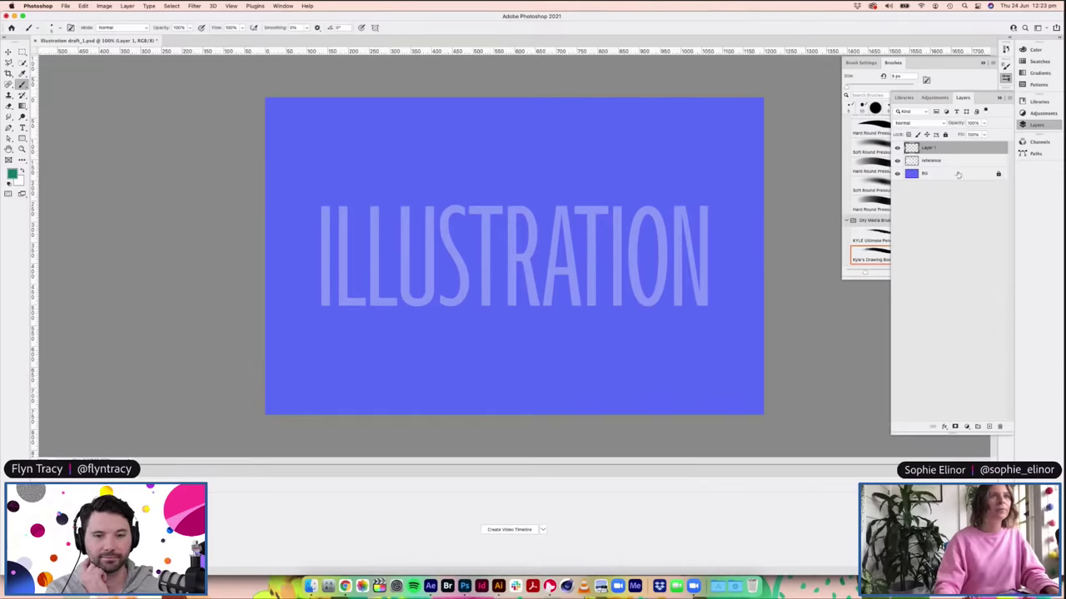
pyautogui.click(906, 241)
pyautogui.press('super+equal')
pyautogui.press('super+equal')
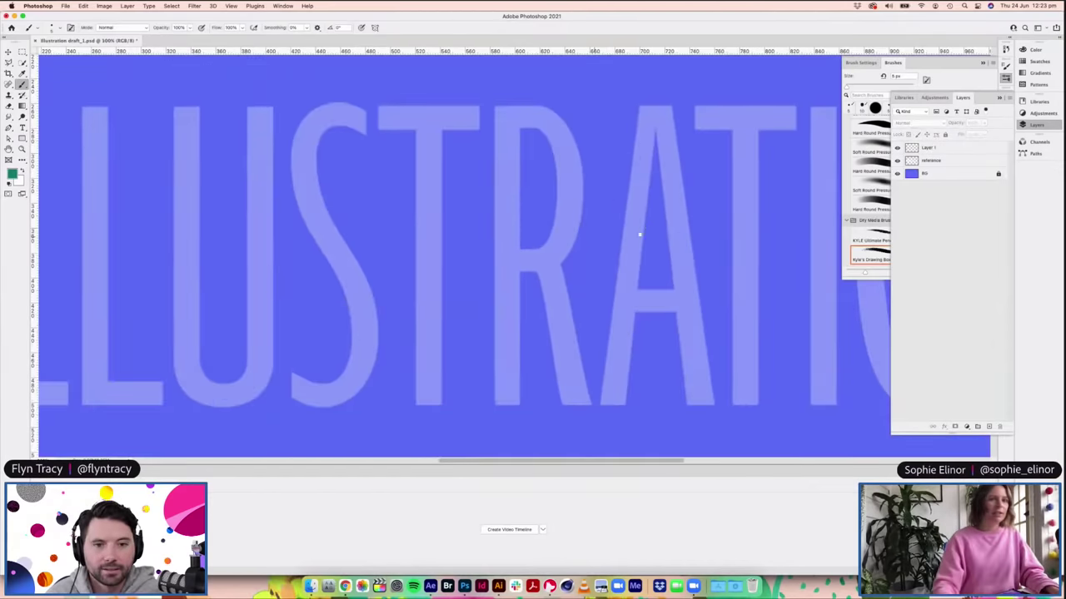
pyautogui.hscroll(-6, 611, 253)
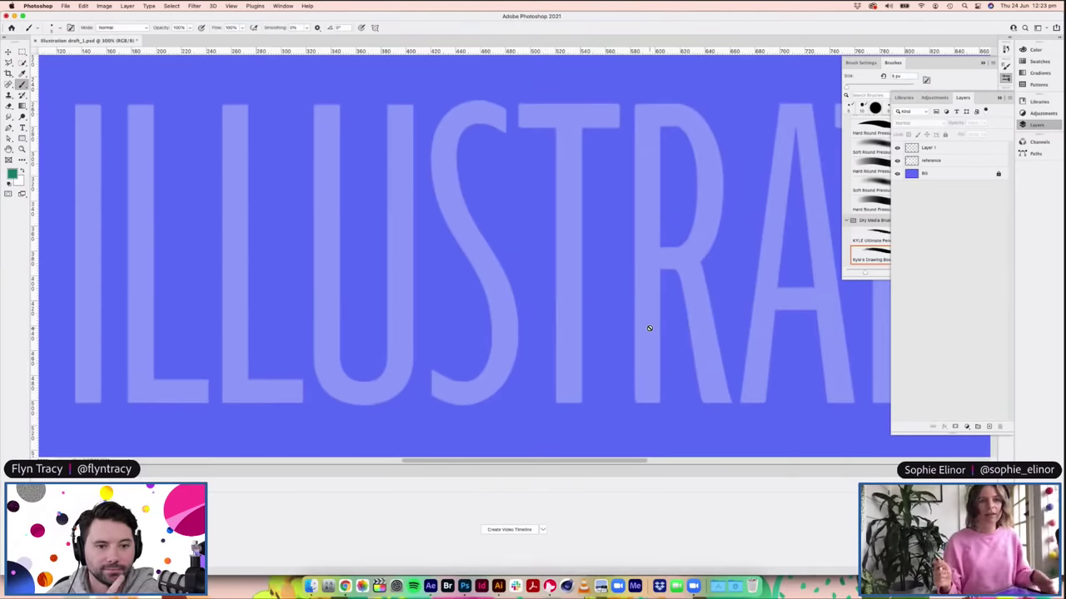
pyautogui.hscroll(-9, 499, 300)
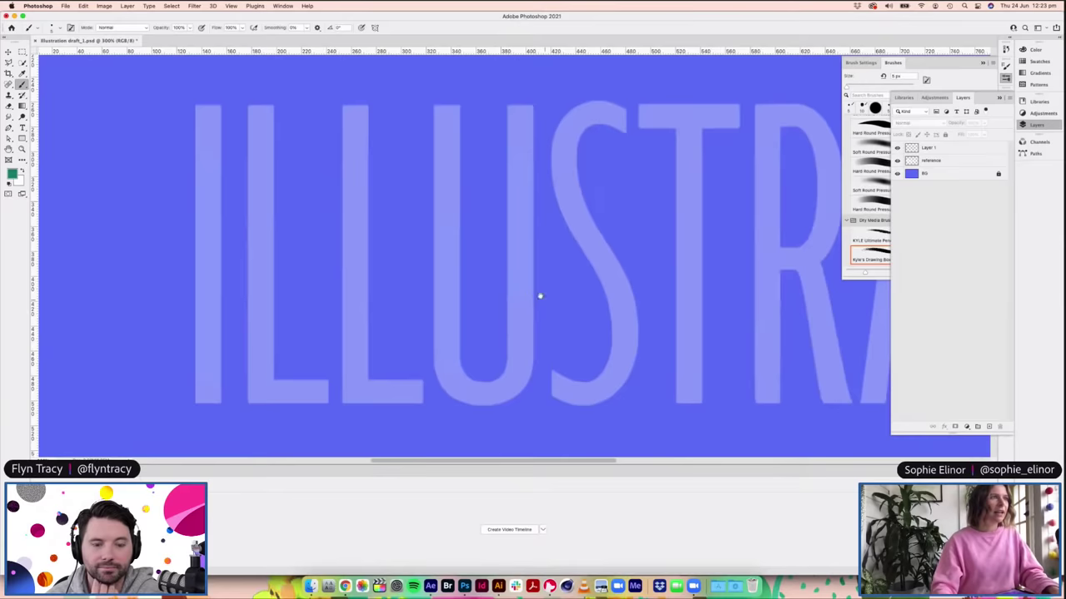
pyautogui.click(942, 150)
pyautogui.hscroll(-2, 618, 251)
pyautogui.scroll(-2, 618, 252)
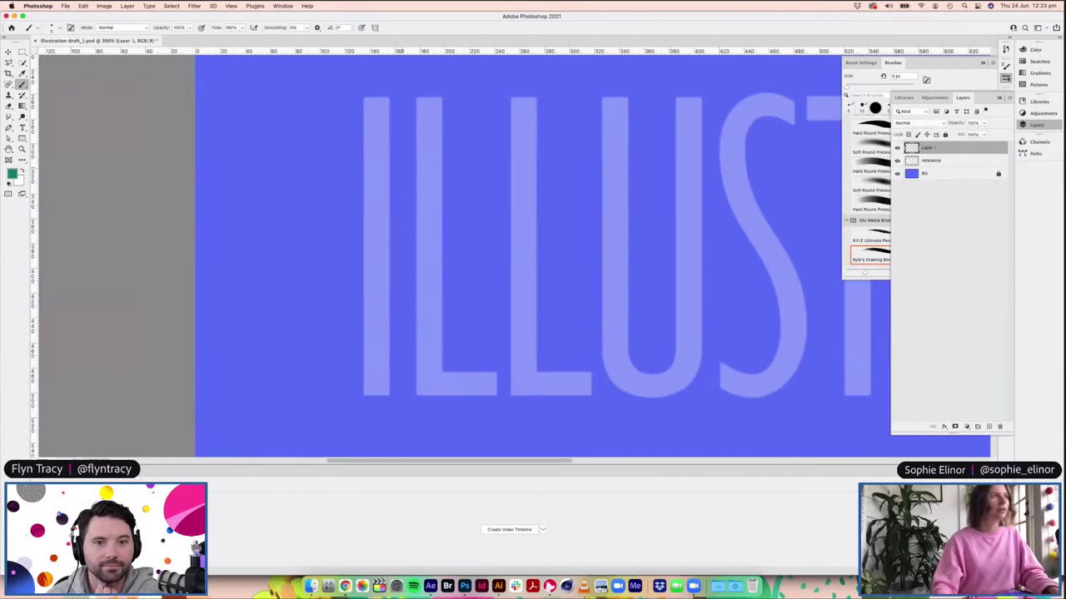
# Step: Choose the Kyle's Drawing Box - Happy HB brush, reduce its size to 4 px, and make white the foreground colour
pyautogui.click(920, 65)
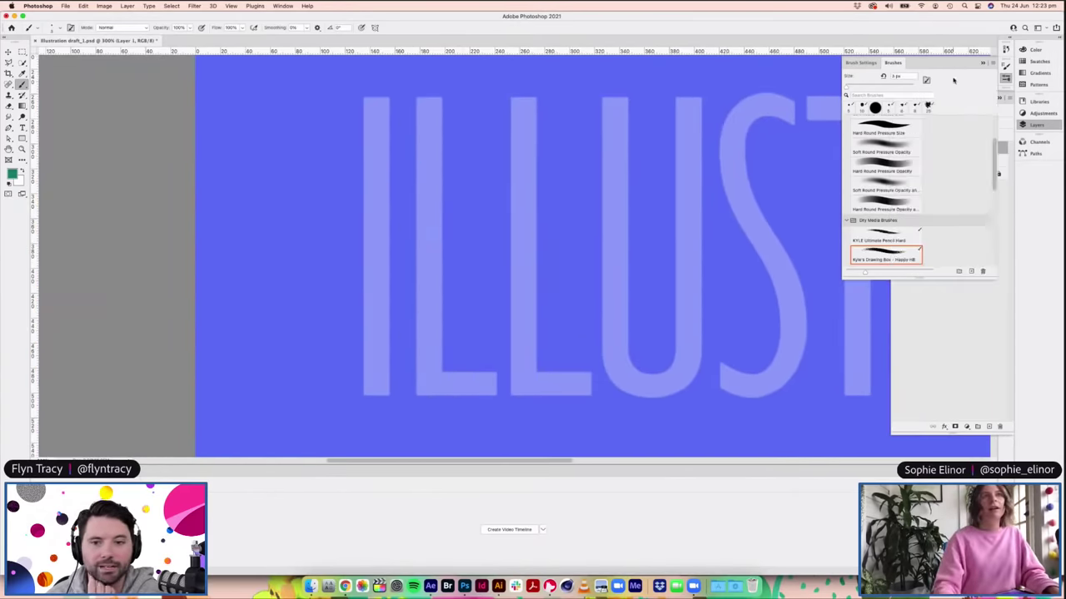
pyautogui.click(913, 245)
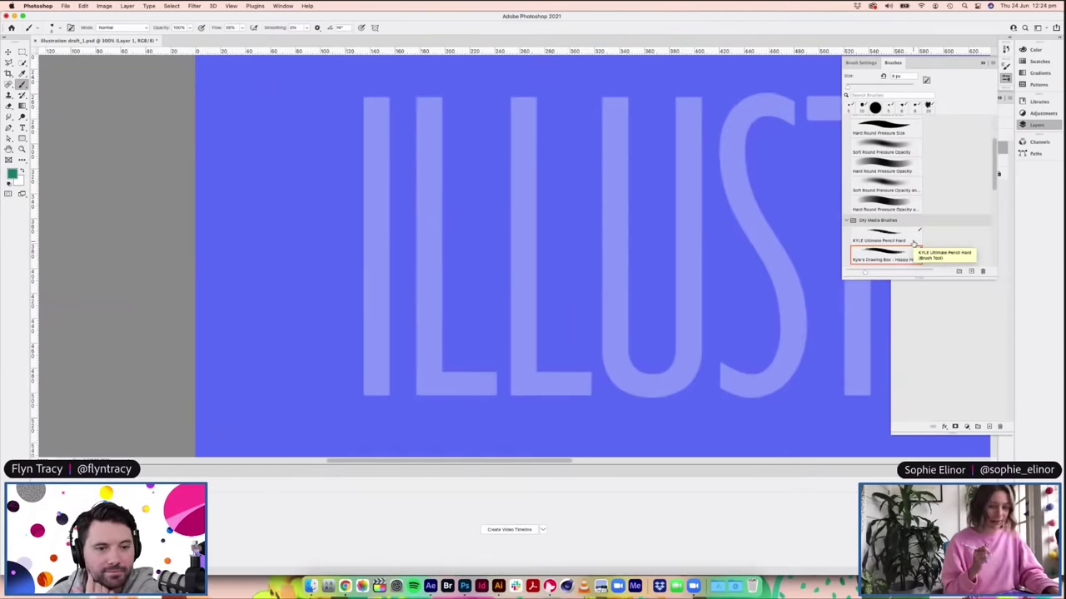
pyautogui.click(913, 245)
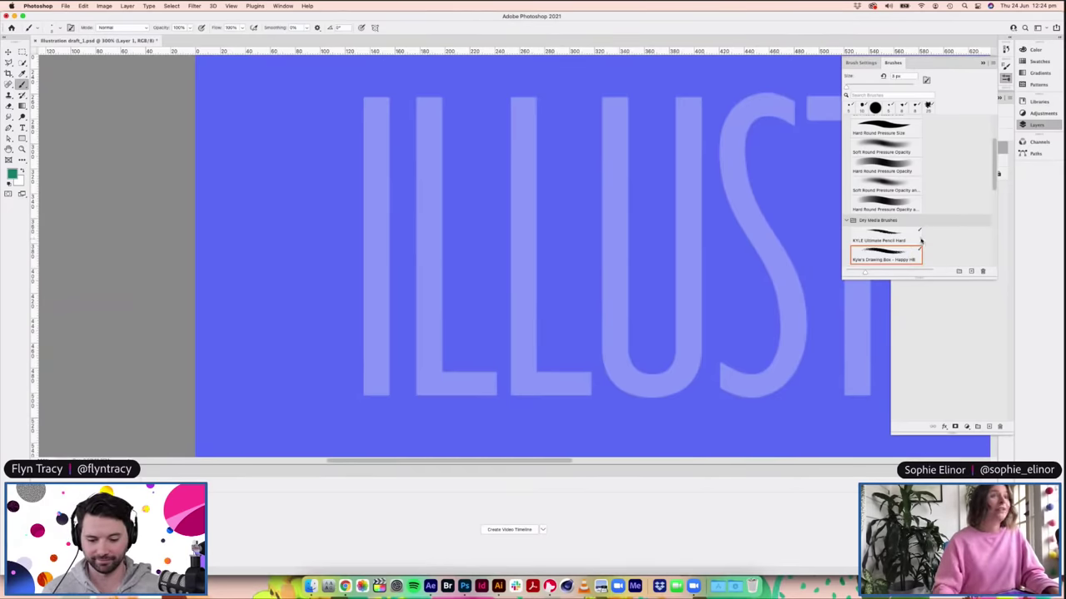
pyautogui.click(889, 258)
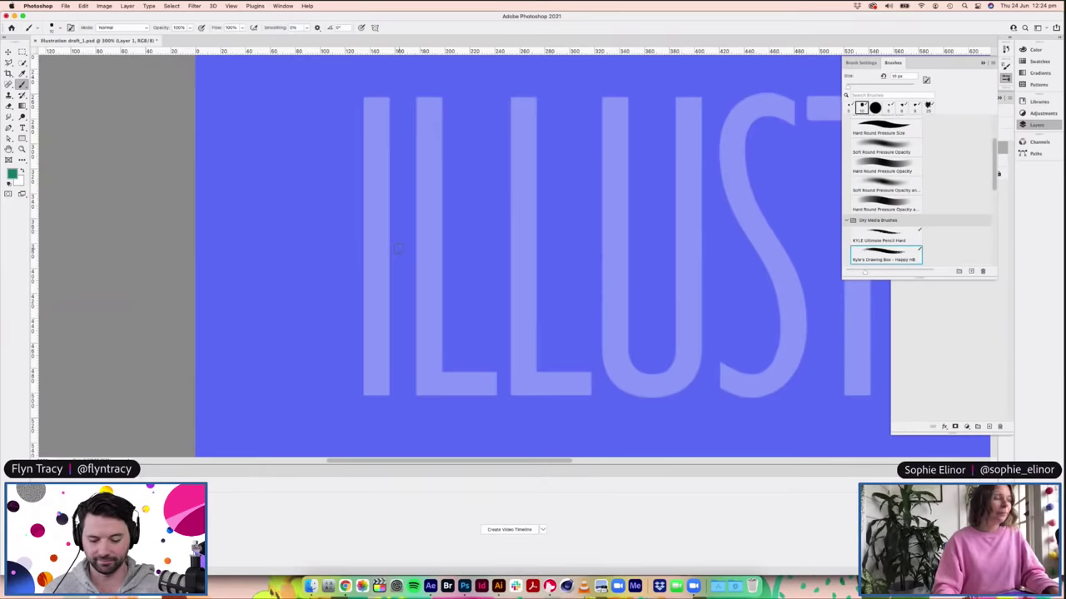
pyautogui.press('[')
pyautogui.press('[')
pyautogui.press('[')
pyautogui.press('[')
pyautogui.press('[')
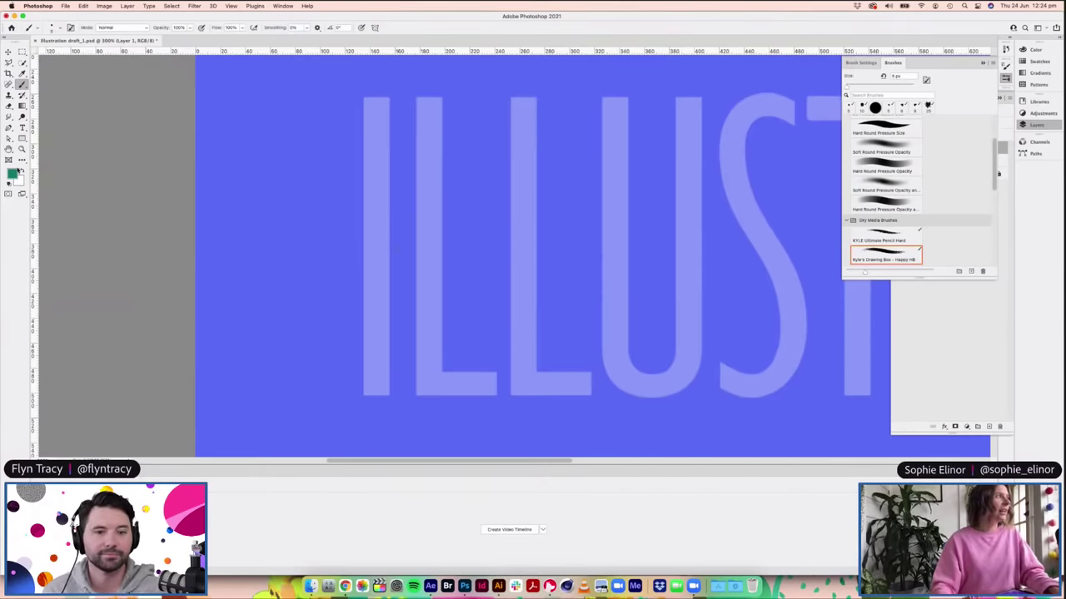
pyautogui.click(21, 170)
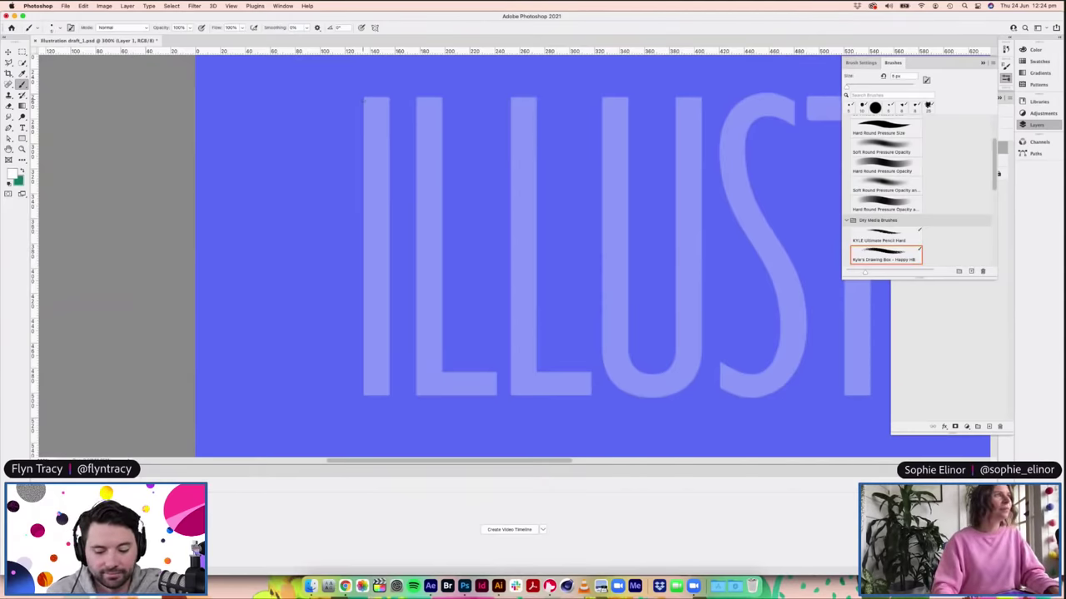
pyautogui.press('[')
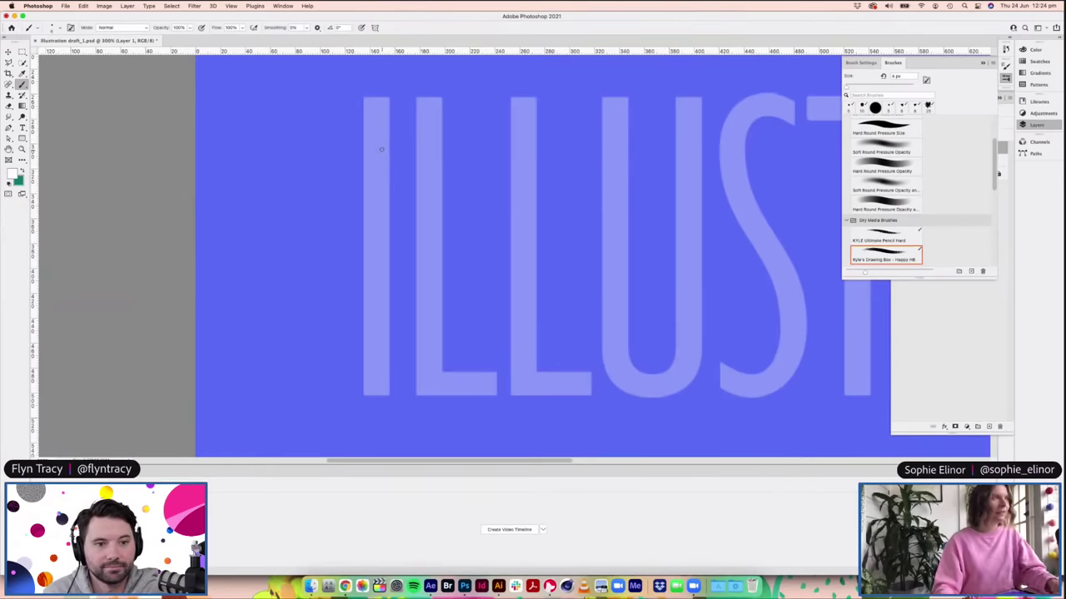
# Step: Draw a short white pencil stroke along the upper left edge of the first I
pyautogui.hscroll(-3, 575, 309)
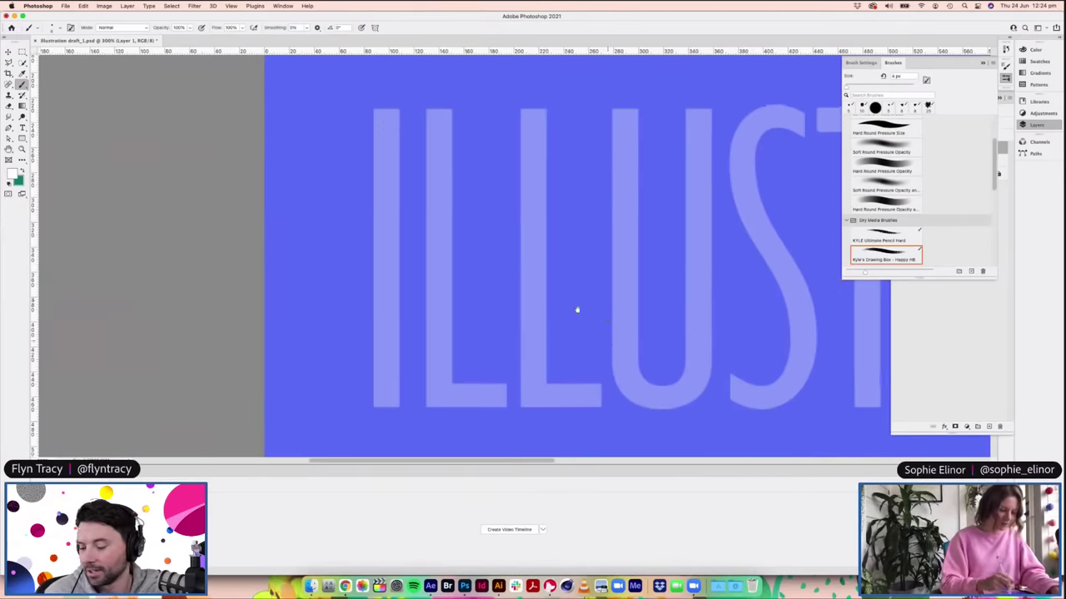
pyautogui.press('super+minus')
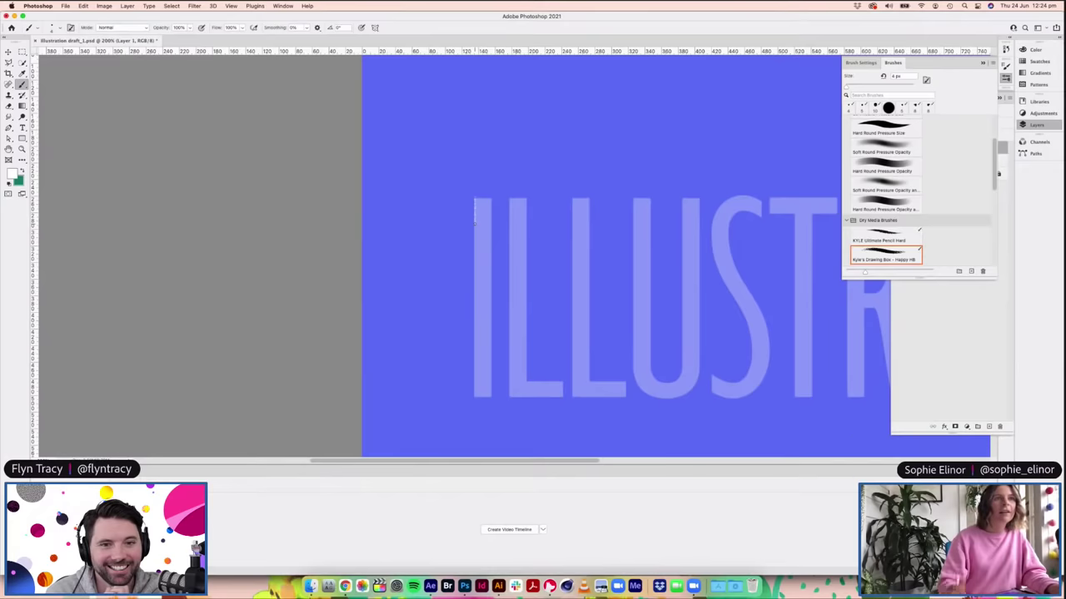
pyautogui.moveTo(474, 209)
pyautogui.mouseDown()
pyautogui.moveTo(475, 200)
pyautogui.moveTo(475, 226)
pyautogui.mouseUp()
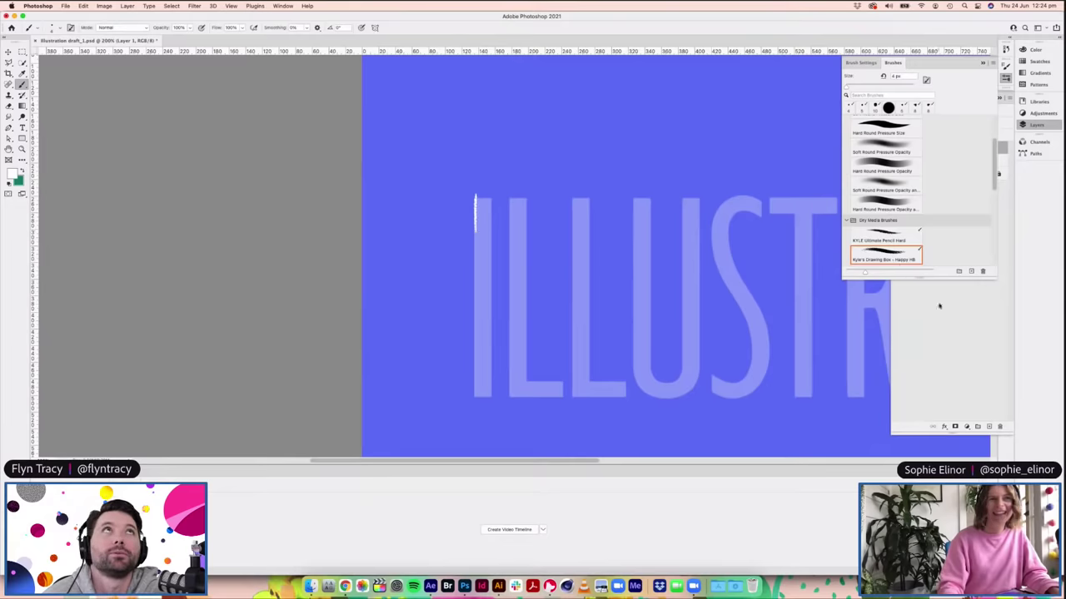
# Step: Hide the reference layer to view the stroke on its own, and show the reference again
pyautogui.press('F7')
pyautogui.click(897, 159)
pyautogui.click(897, 160)
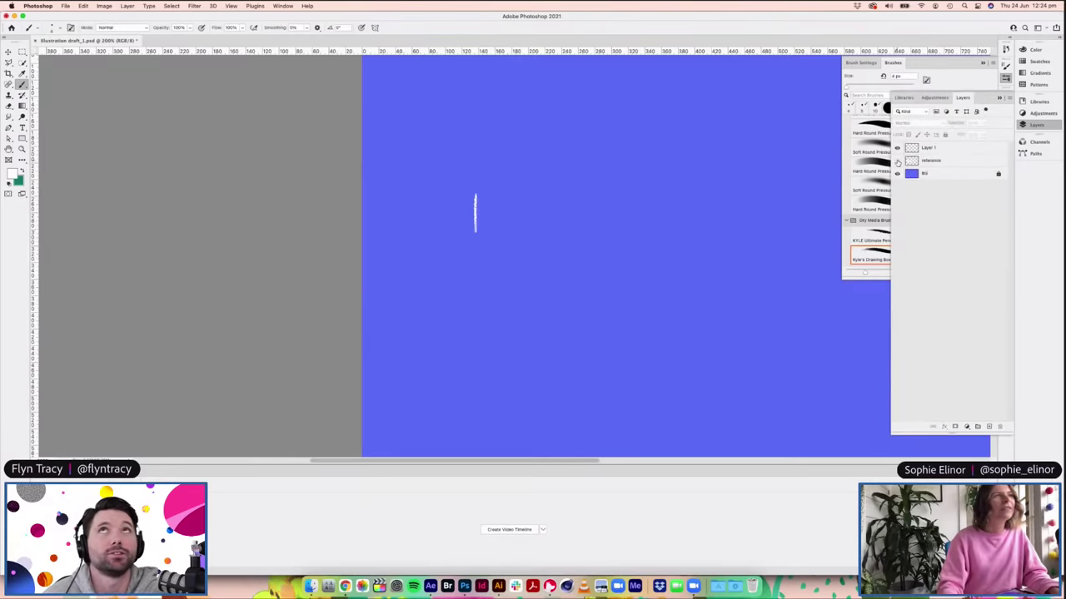
pyautogui.click(898, 160)
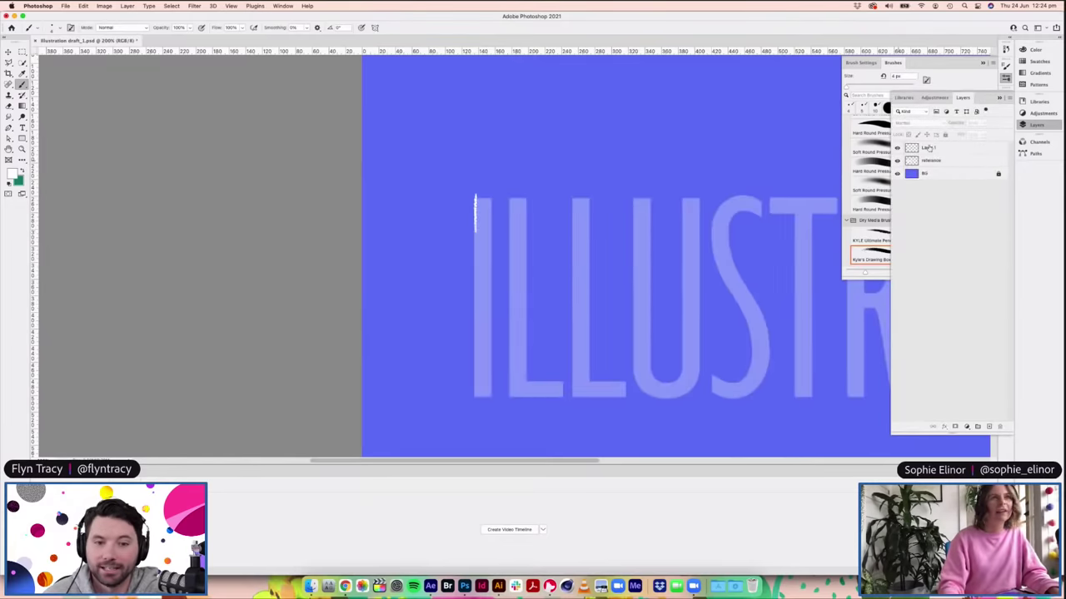
# Step: On Layer 1, trace the remaining left edge, right edge and base of the first I with white pencil strokes
pyautogui.click(945, 148)
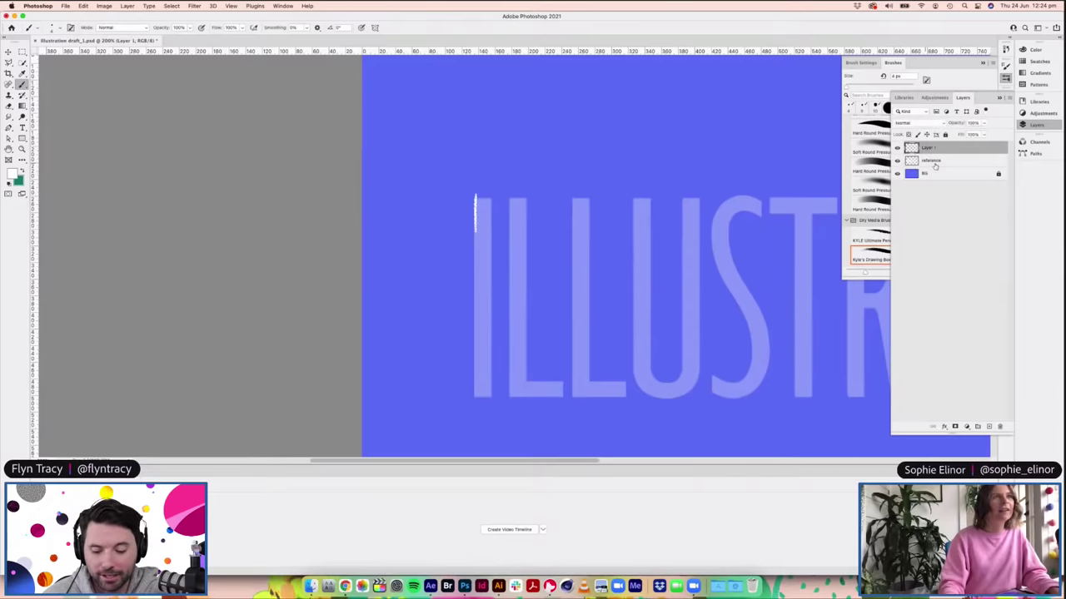
pyautogui.scroll(-2, 563, 258)
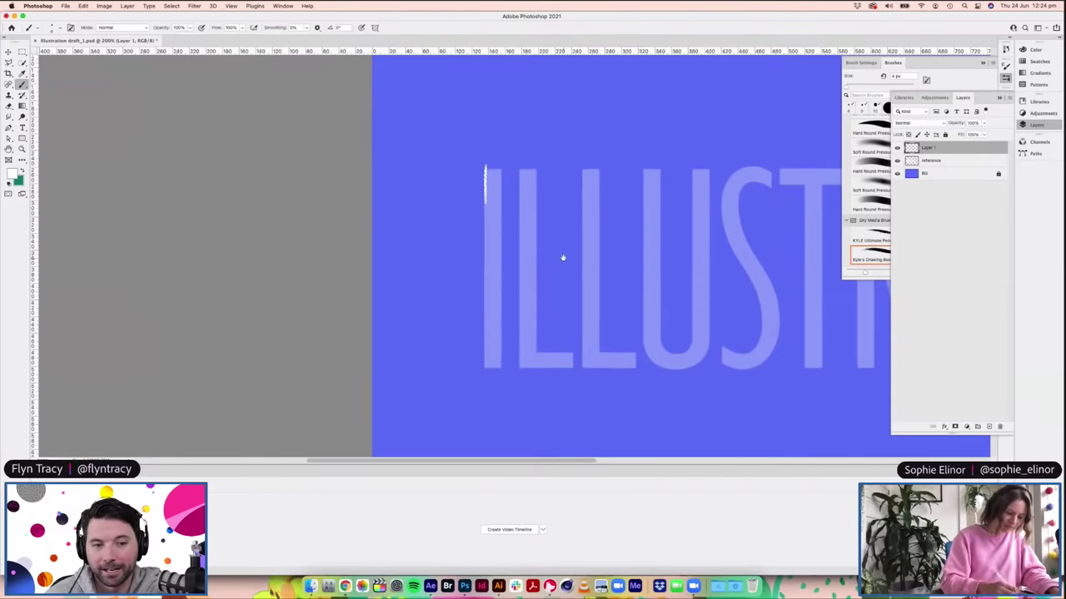
pyautogui.moveTo(485, 229)
pyautogui.mouseDown()
pyautogui.moveTo(485, 196)
pyautogui.moveTo(485, 309)
pyautogui.mouseUp()
pyautogui.moveTo(485, 266); pyautogui.dragTo(485, 351)
pyautogui.moveTo(485, 312); pyautogui.dragTo(485, 346)
pyautogui.moveTo(485, 323); pyautogui.dragTo(485, 368)
pyautogui.moveTo(499, 170); pyautogui.dragTo(504, 368)
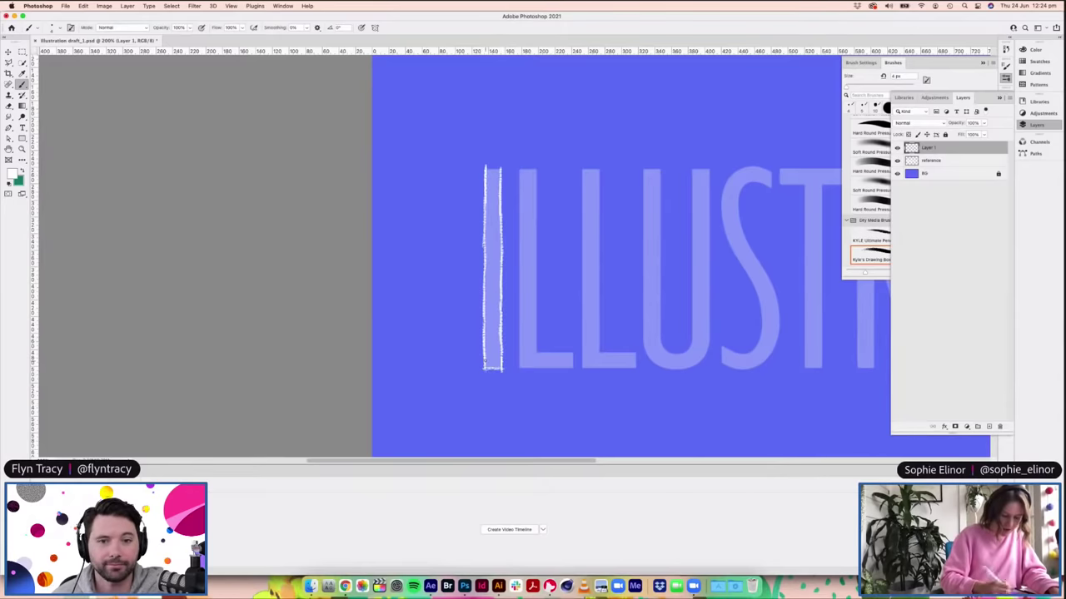
# Step: Cap the top of the I and trace the complete outline of the first L, going over its inner stem edge again
pyautogui.moveTo(496, 170)
pyautogui.mouseDown()
pyautogui.moveTo(483, 170)
pyautogui.moveTo(521, 165)
pyautogui.moveTo(520, 372)
pyautogui.mouseUp()
pyautogui.moveTo(536, 168); pyautogui.dragTo(537, 279)
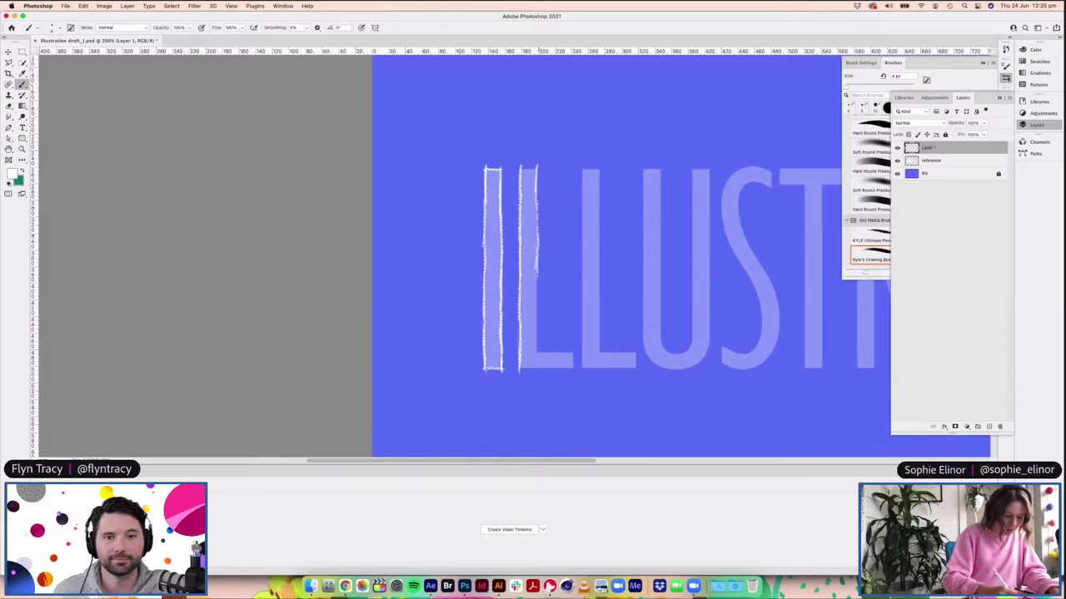
pyautogui.moveTo(537, 278); pyautogui.dragTo(537, 356)
pyautogui.moveTo(519, 169); pyautogui.dragTo(539, 169)
pyautogui.moveTo(572, 353)
pyautogui.mouseDown()
pyautogui.moveTo(534, 353)
pyautogui.moveTo(571, 371)
pyautogui.mouseUp()
pyautogui.scroll(-4, 593, 291)
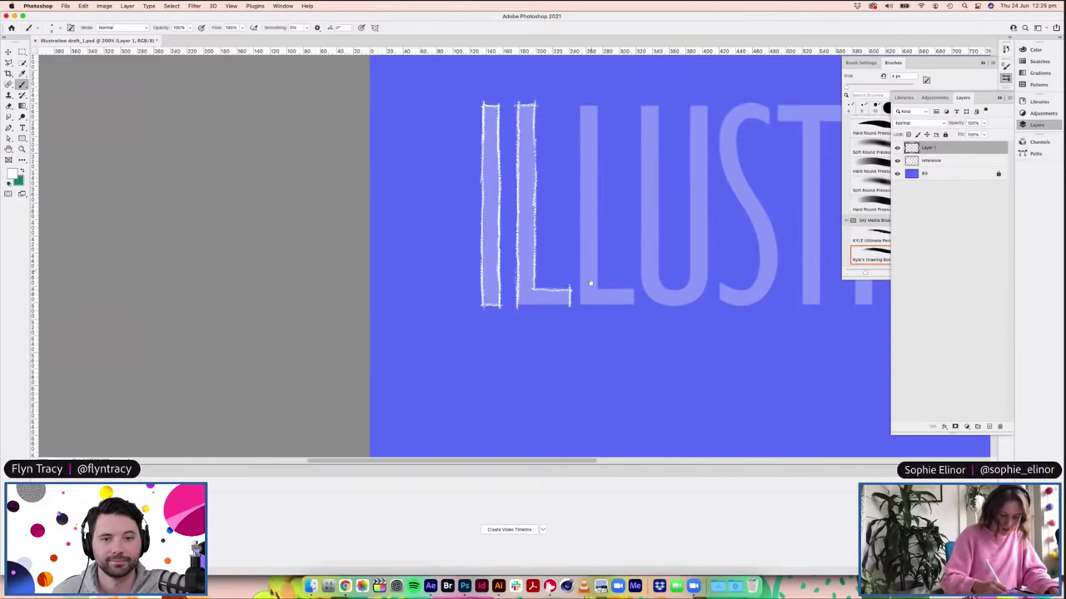
pyautogui.moveTo(513, 304)
pyautogui.mouseDown()
pyautogui.moveTo(571, 306)
pyautogui.moveTo(526, 306)
pyautogui.moveTo(549, 305)
pyautogui.mouseUp()
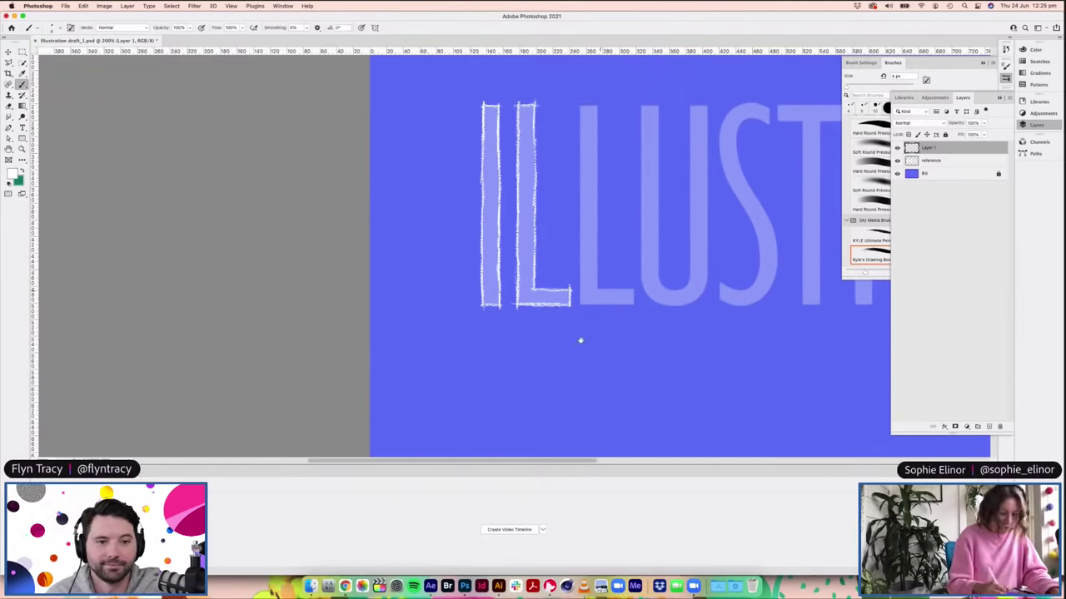
pyautogui.scroll(3, 578, 341)
pyautogui.moveTo(515, 191); pyautogui.dragTo(516, 293)
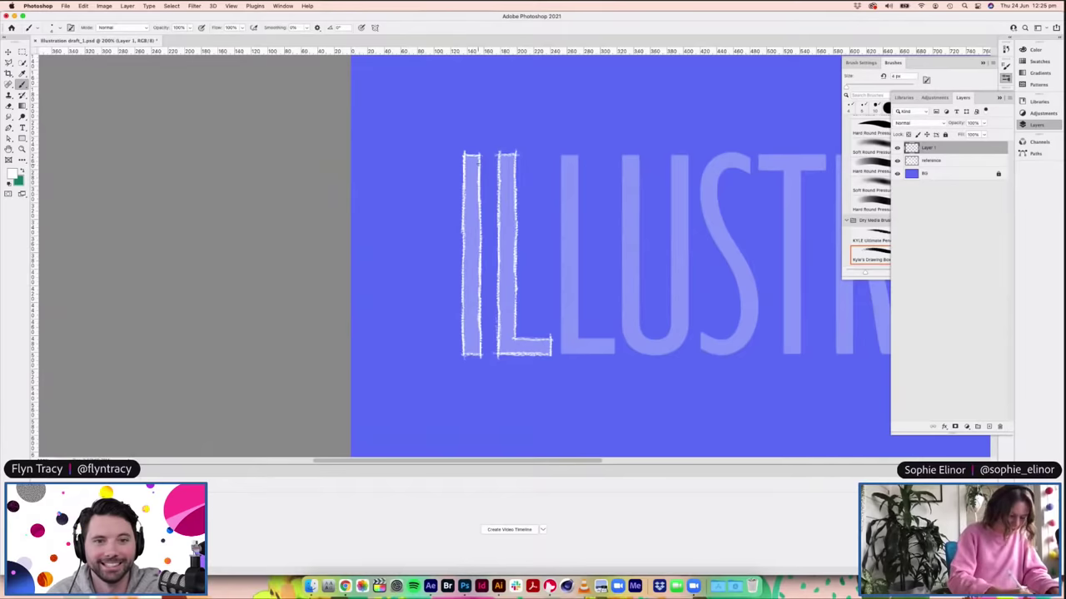
# Step: Trace the complete outline of the second L with white pencil strokes on Layer 1, including its top cap and foot
pyautogui.hscroll(2, 571, 243)
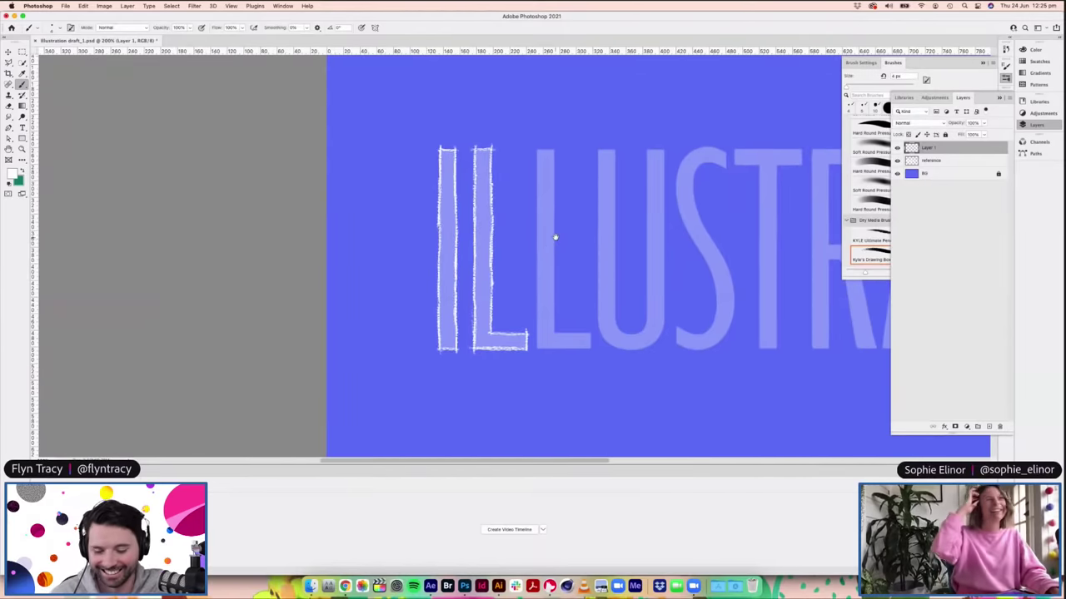
pyautogui.hscroll(1, 538, 202)
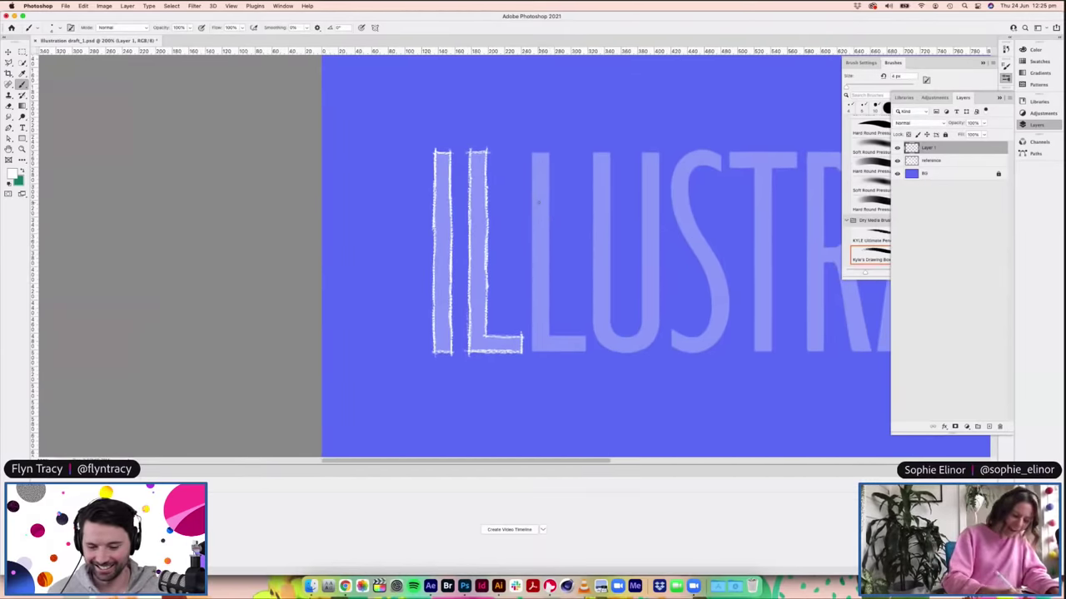
pyautogui.moveTo(533, 152); pyautogui.dragTo(533, 350)
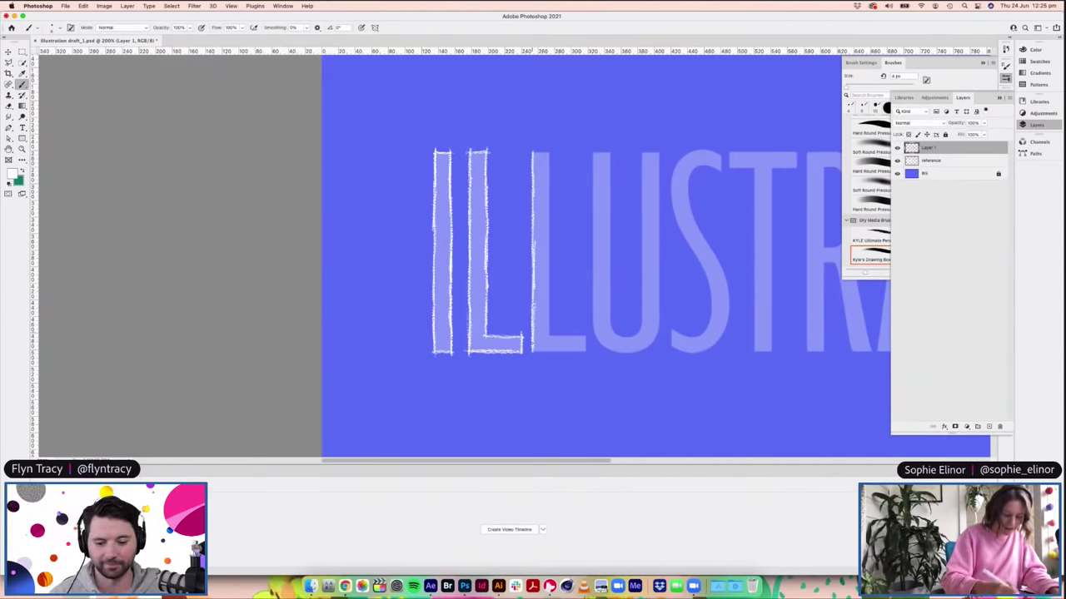
pyautogui.moveTo(550, 152); pyautogui.dragTo(549, 338)
pyautogui.scroll(1, 549, 338)
pyautogui.moveTo(528, 161); pyautogui.dragTo(553, 160)
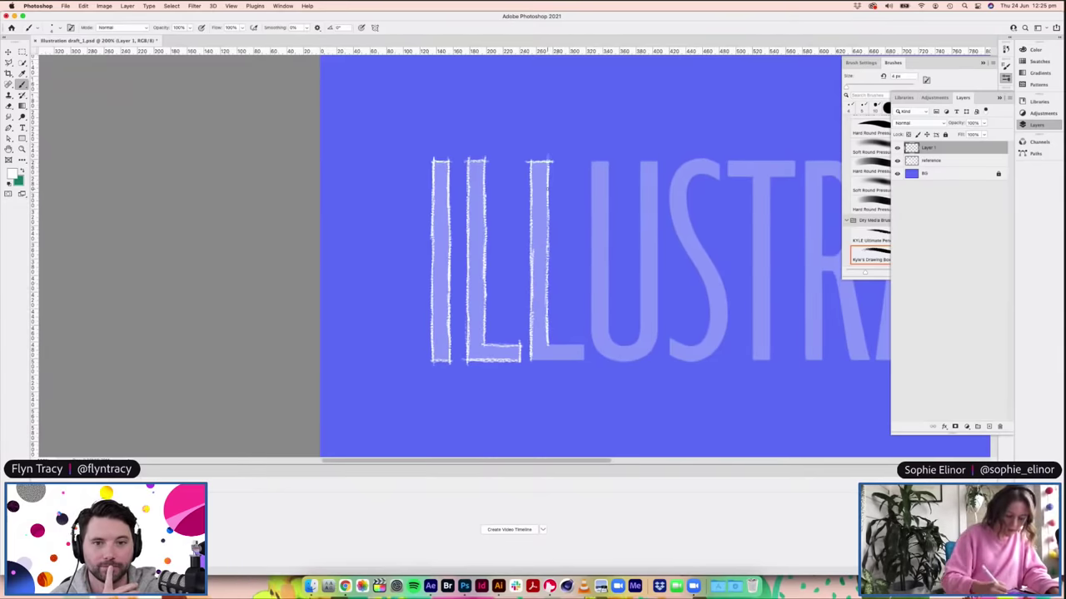
pyautogui.moveTo(548, 344)
pyautogui.mouseDown()
pyautogui.moveTo(586, 344)
pyautogui.moveTo(577, 361)
pyautogui.mouseUp()
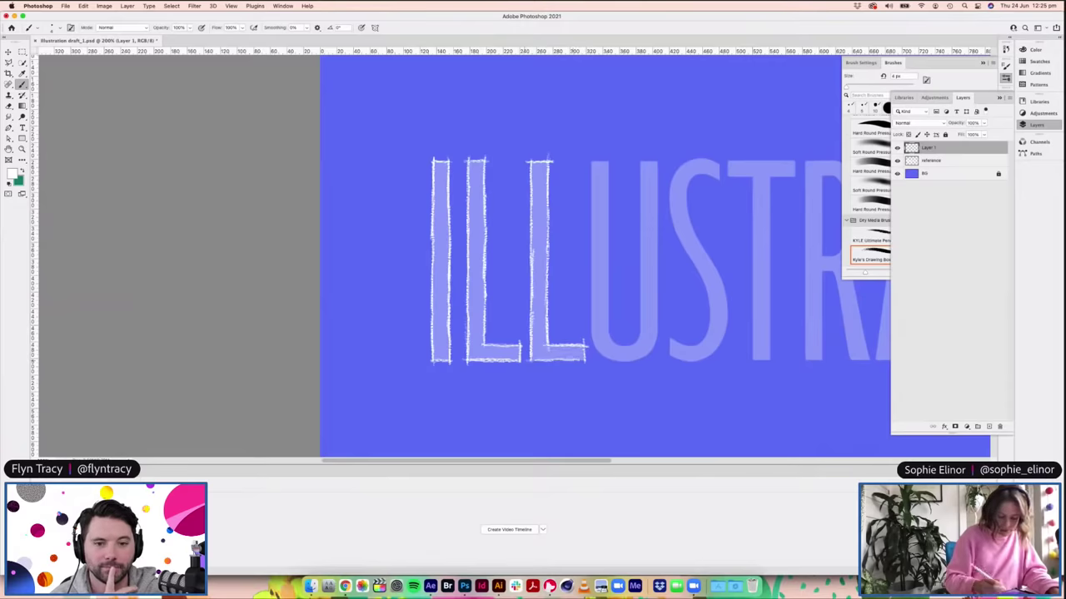
# Step: Trace the outer and inner edges of the U, cap both stems, and go over its outer left edge again
pyautogui.hscroll(3, 583, 302)
pyautogui.moveTo(568, 150)
pyautogui.mouseDown()
pyautogui.moveTo(566, 329)
pyautogui.moveTo(588, 359)
pyautogui.mouseUp()
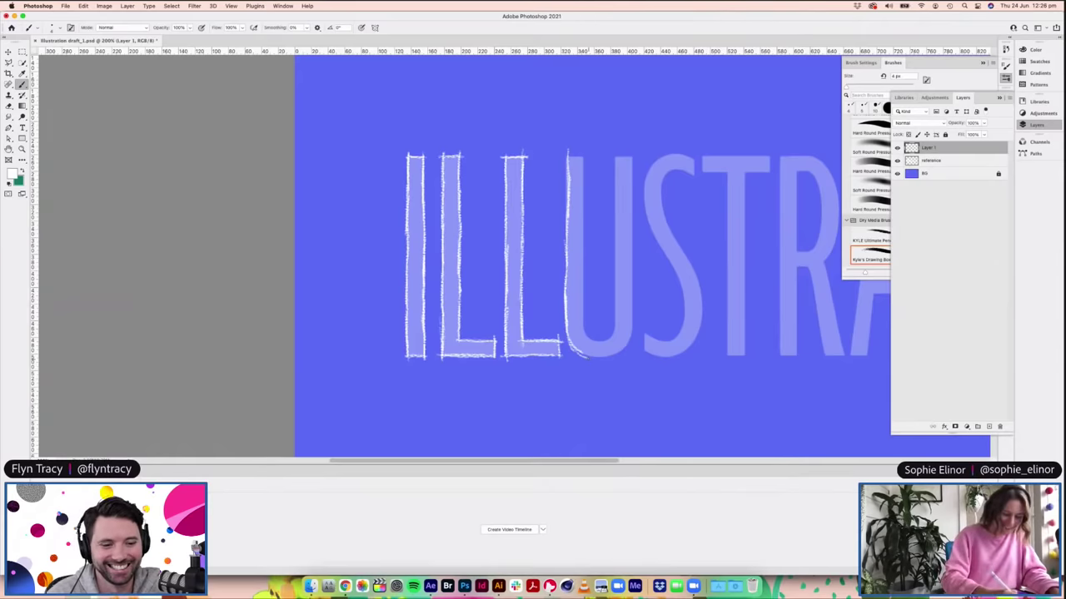
pyautogui.moveTo(583, 153)
pyautogui.mouseDown()
pyautogui.moveTo(586, 338)
pyautogui.moveTo(613, 341)
pyautogui.moveTo(617, 298)
pyautogui.mouseUp()
pyautogui.moveTo(614, 166); pyautogui.dragTo(615, 293)
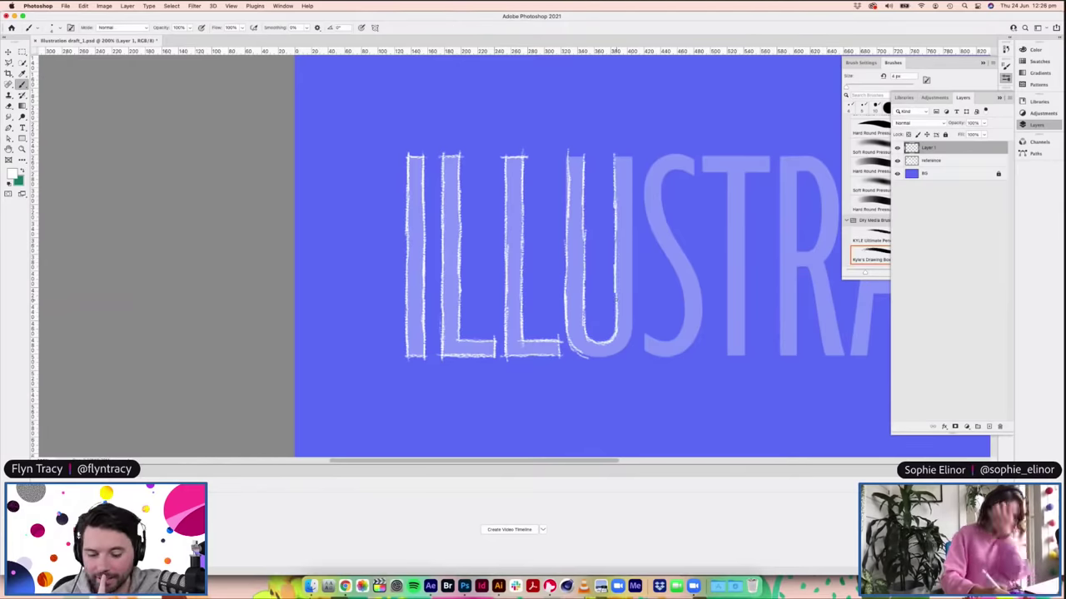
pyautogui.moveTo(615, 293); pyautogui.dragTo(616, 311)
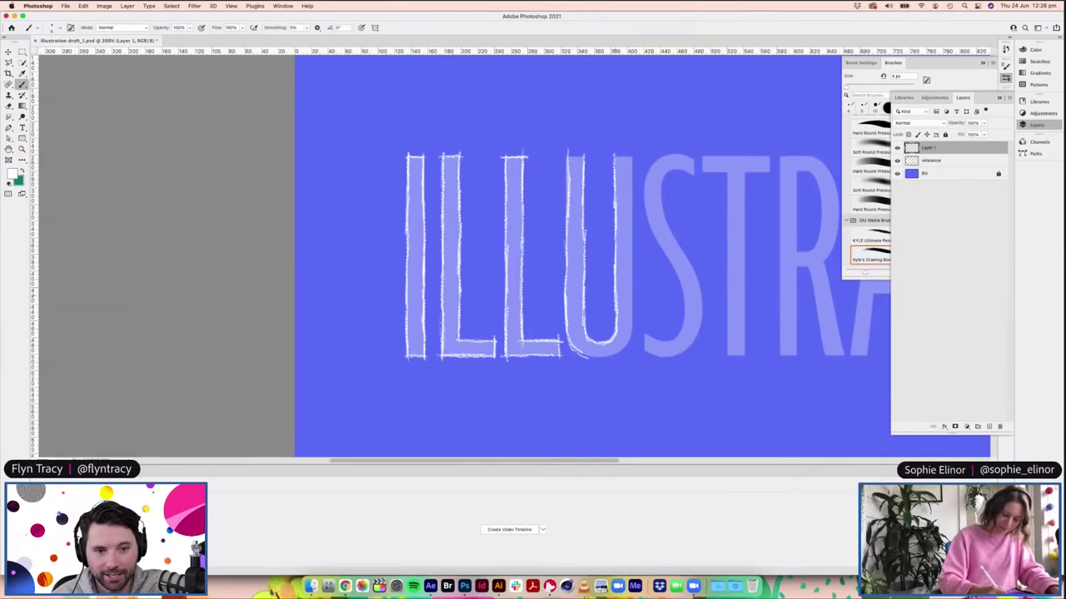
pyautogui.moveTo(613, 158)
pyautogui.mouseDown()
pyautogui.moveTo(633, 157)
pyautogui.moveTo(633, 326)
pyautogui.moveTo(622, 351)
pyautogui.mouseUp()
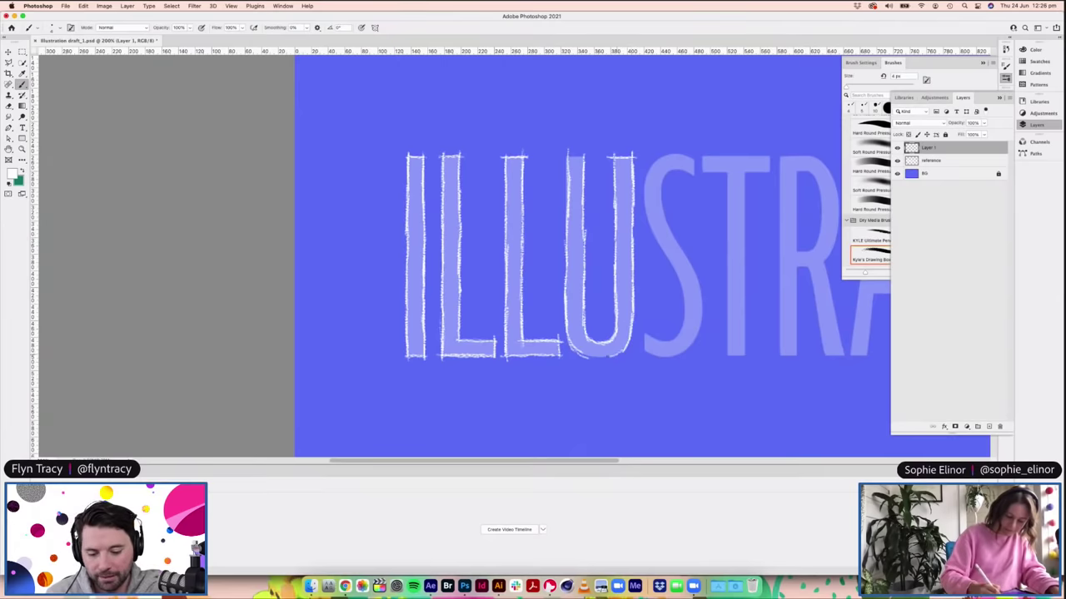
pyautogui.moveTo(611, 357)
pyautogui.mouseDown()
pyautogui.moveTo(586, 359)
pyautogui.moveTo(600, 358)
pyautogui.mouseUp()
pyautogui.moveTo(580, 154); pyautogui.dragTo(564, 156)
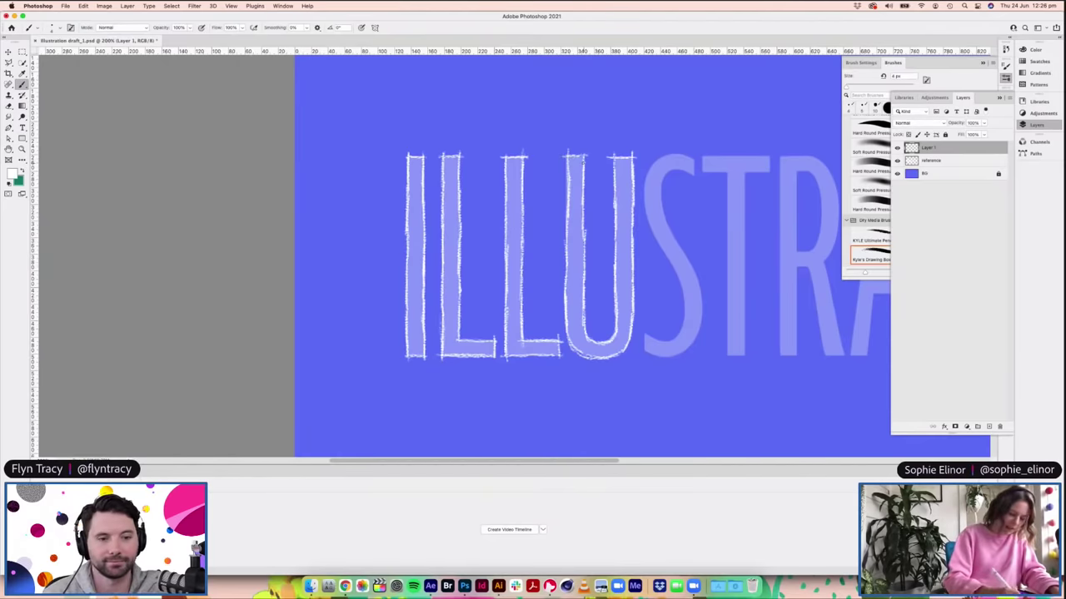
pyautogui.moveTo(568, 180); pyautogui.dragTo(568, 206)
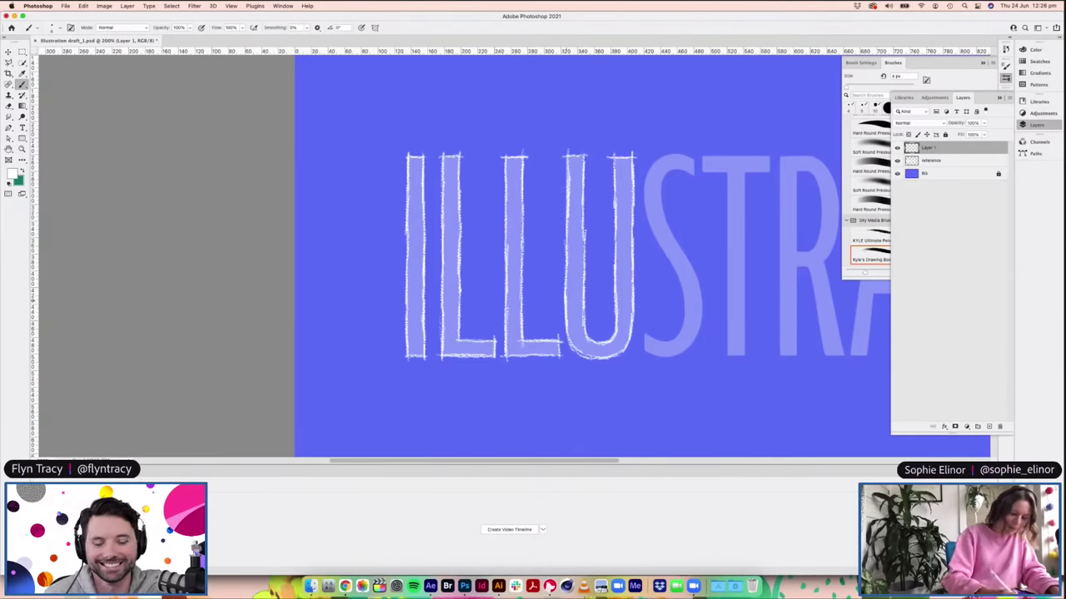
# Step: Trace the full outline of the S with white pencil strokes, covering its inner and outer curves and both ends
pyautogui.hscroll(3, 582, 166)
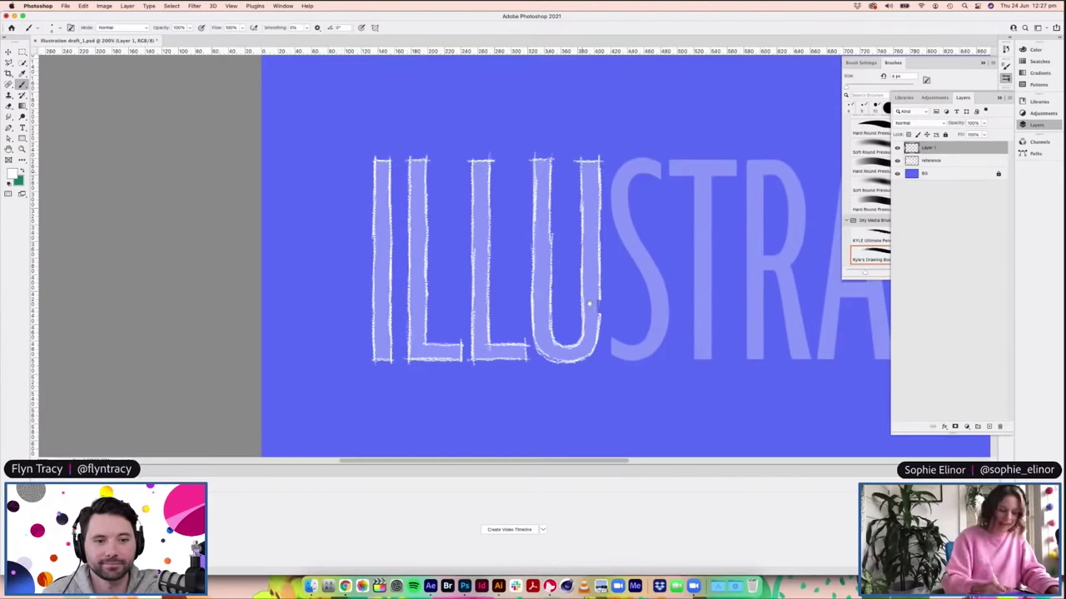
pyautogui.hscroll(3, 576, 301)
pyautogui.moveTo(590, 174); pyautogui.dragTo(598, 245)
pyautogui.moveTo(600, 172)
pyautogui.mouseDown()
pyautogui.moveTo(621, 173)
pyautogui.moveTo(587, 185)
pyautogui.moveTo(622, 182)
pyautogui.moveTo(572, 205)
pyautogui.mouseUp()
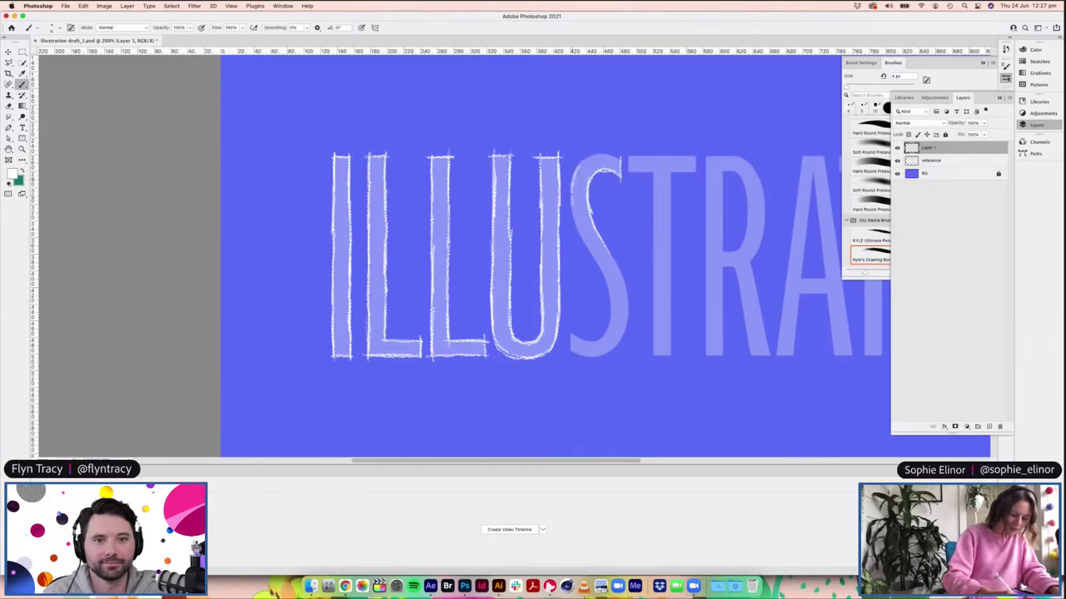
pyautogui.moveTo(580, 165); pyautogui.dragTo(621, 159)
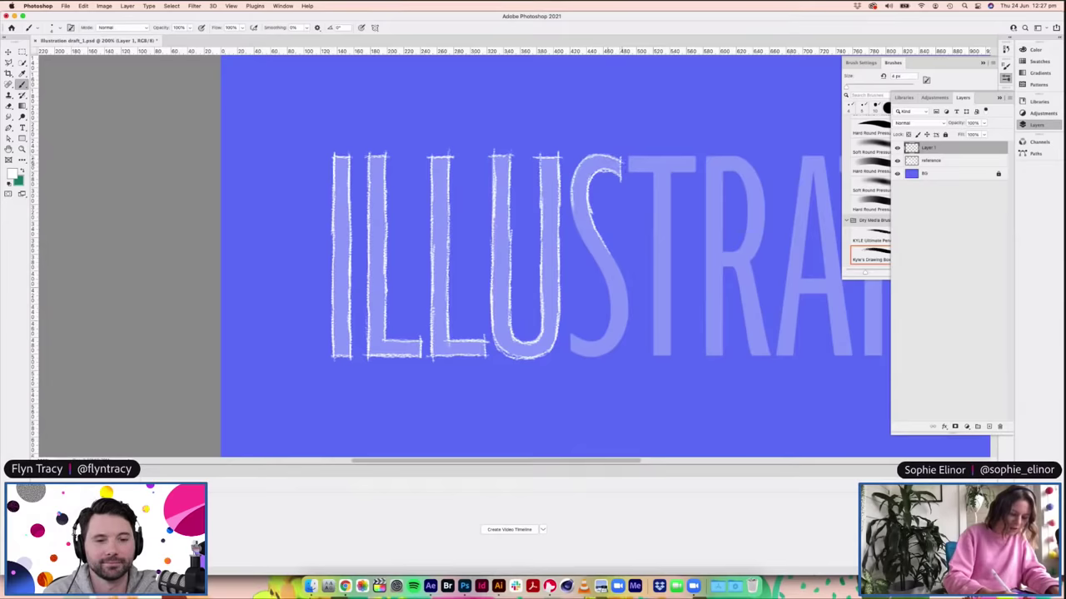
pyautogui.moveTo(573, 215)
pyautogui.mouseDown()
pyautogui.moveTo(610, 295)
pyautogui.moveTo(603, 337)
pyautogui.moveTo(569, 334)
pyautogui.moveTo(606, 336)
pyautogui.moveTo(580, 339)
pyautogui.mouseUp()
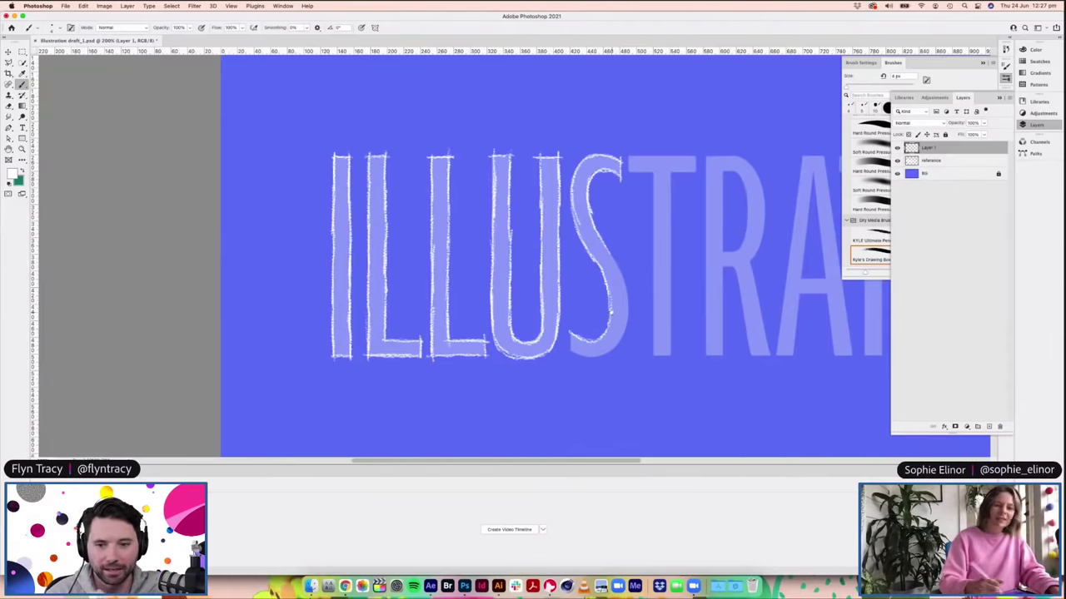
pyautogui.hscroll(3, 564, 357)
pyautogui.moveTo(568, 240)
pyautogui.mouseDown()
pyautogui.moveTo(584, 269)
pyautogui.moveTo(584, 333)
pyautogui.moveTo(529, 346)
pyautogui.mouseUp()
pyautogui.moveTo(581, 318)
pyautogui.mouseDown()
pyautogui.moveTo(568, 343)
pyautogui.moveTo(537, 347)
pyautogui.moveTo(533, 320)
pyautogui.mouseUp()
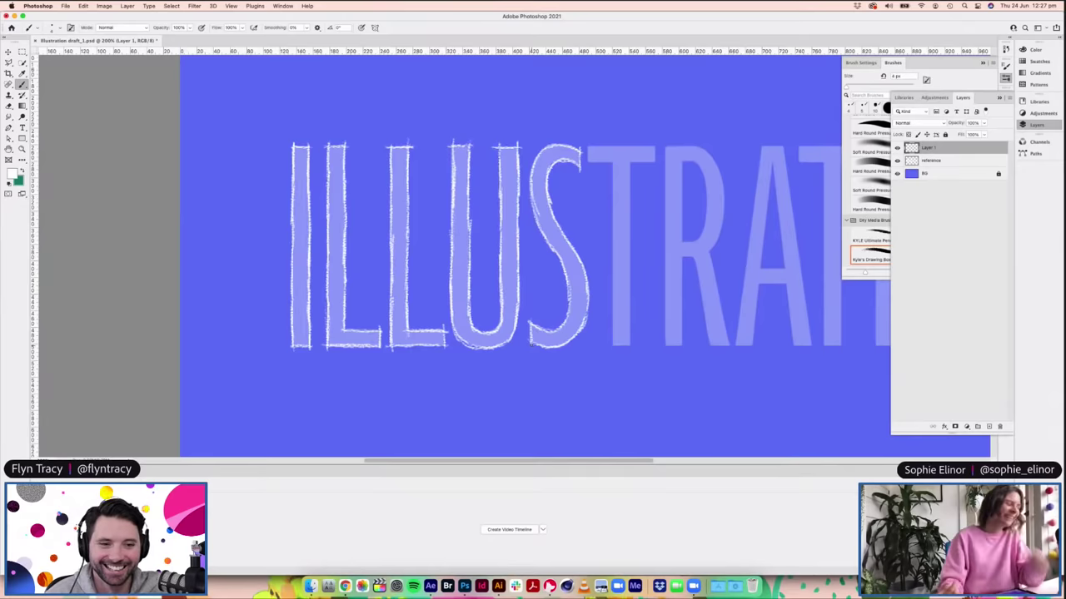
pyautogui.moveTo(574, 353); pyautogui.dragTo(550, 349)
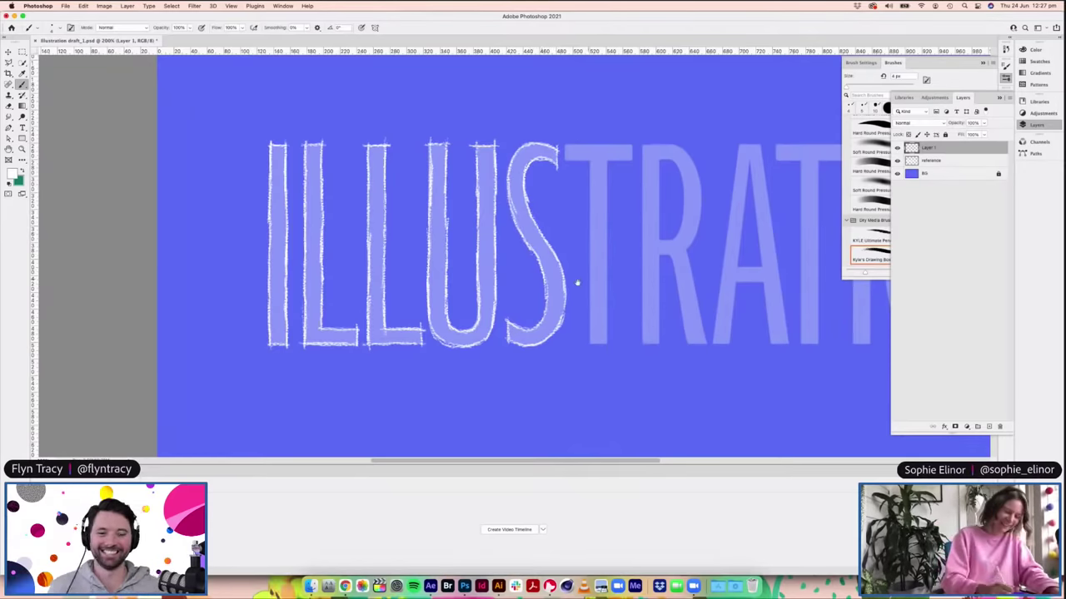
# Step: Outline the crossbar, stem and base of the first T, and go over the underside of its left arm again
pyautogui.hscroll(2, 577, 282)
pyautogui.moveTo(551, 169)
pyautogui.mouseDown()
pyautogui.moveTo(551, 148)
pyautogui.moveTo(619, 148)
pyautogui.moveTo(620, 171)
pyautogui.mouseUp()
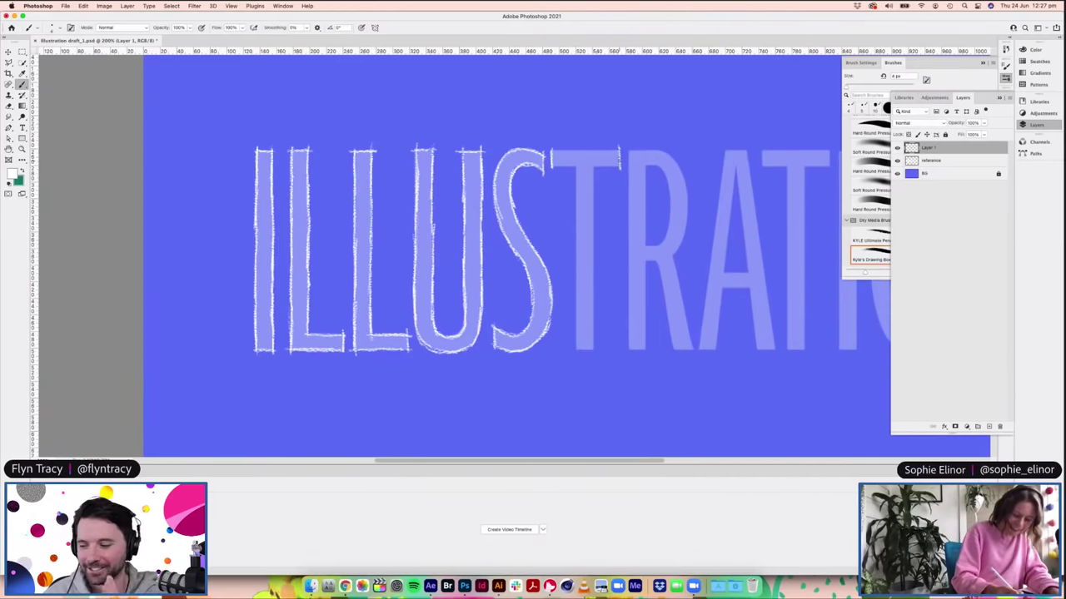
pyautogui.scroll(2, 572, 199)
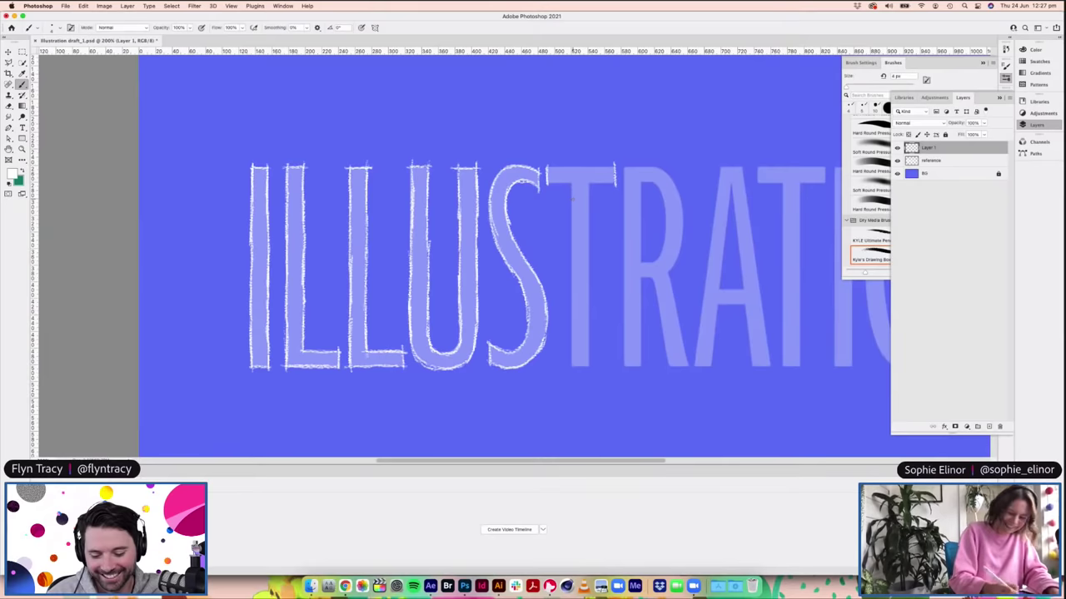
pyautogui.moveTo(563, 169)
pyautogui.mouseDown()
pyautogui.moveTo(619, 167)
pyautogui.moveTo(546, 167)
pyautogui.moveTo(567, 184)
pyautogui.moveTo(614, 184)
pyautogui.mouseUp()
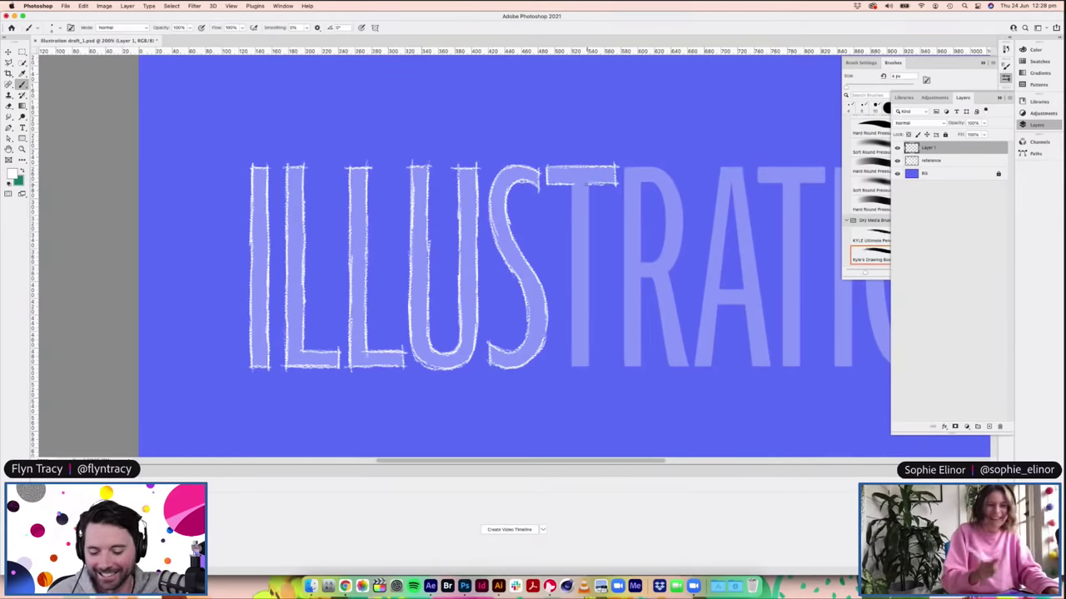
pyautogui.moveTo(572, 183); pyautogui.dragTo(572, 221)
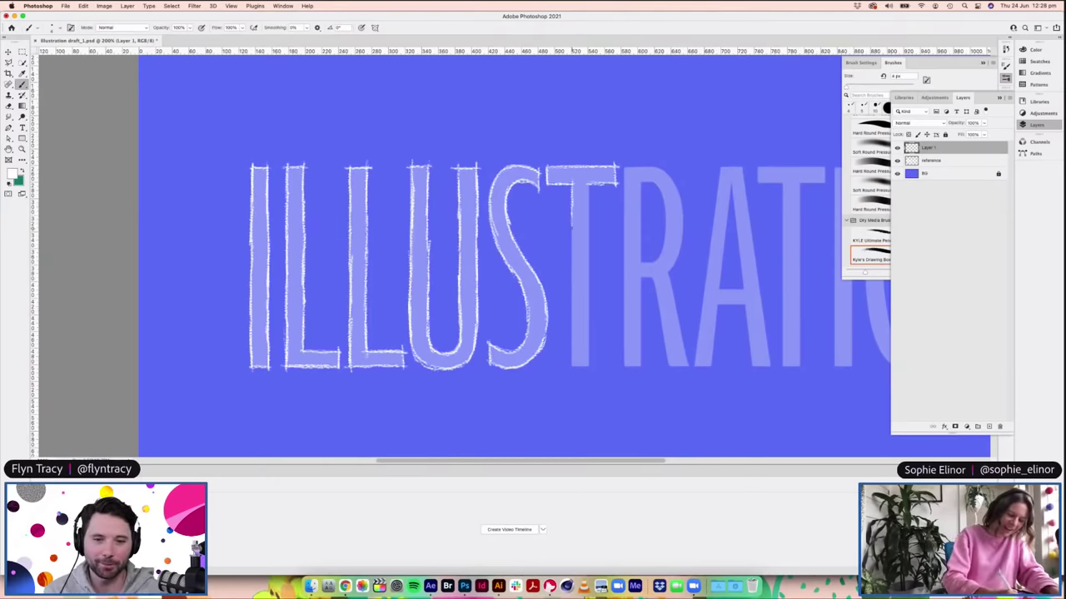
pyautogui.moveTo(572, 225); pyautogui.dragTo(574, 370)
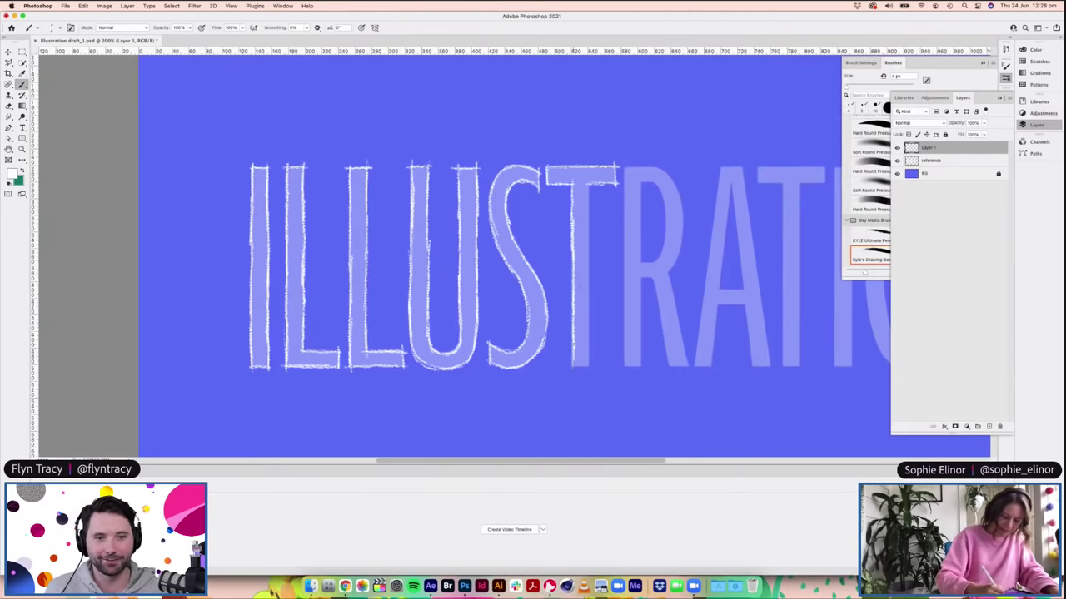
pyautogui.moveTo(588, 181)
pyautogui.mouseDown()
pyautogui.moveTo(590, 365)
pyautogui.moveTo(578, 367)
pyautogui.moveTo(593, 366)
pyautogui.mouseUp()
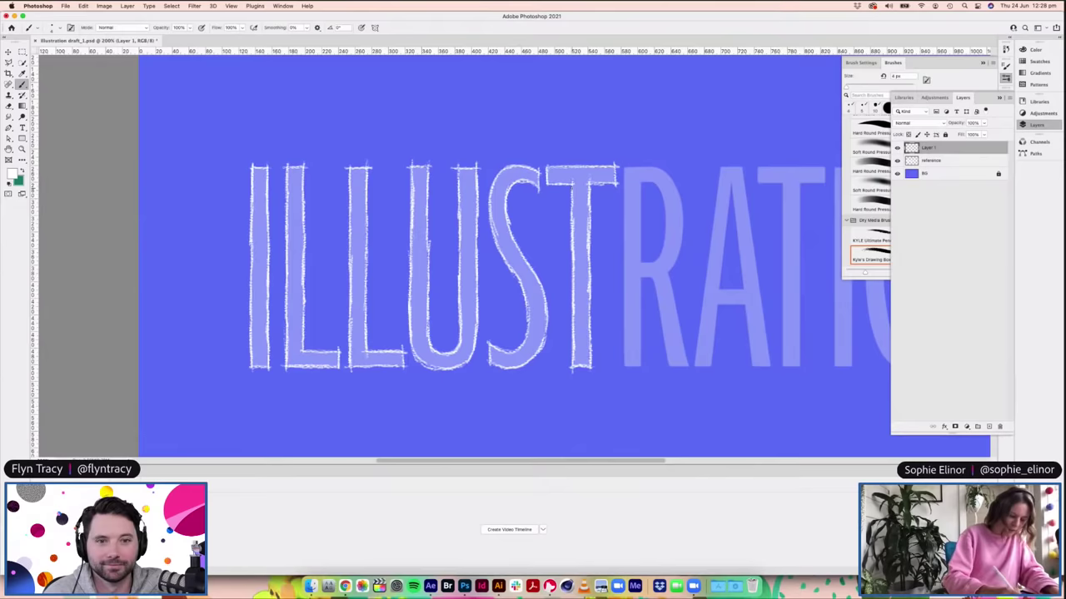
pyautogui.moveTo(566, 183); pyautogui.dragTo(543, 182)
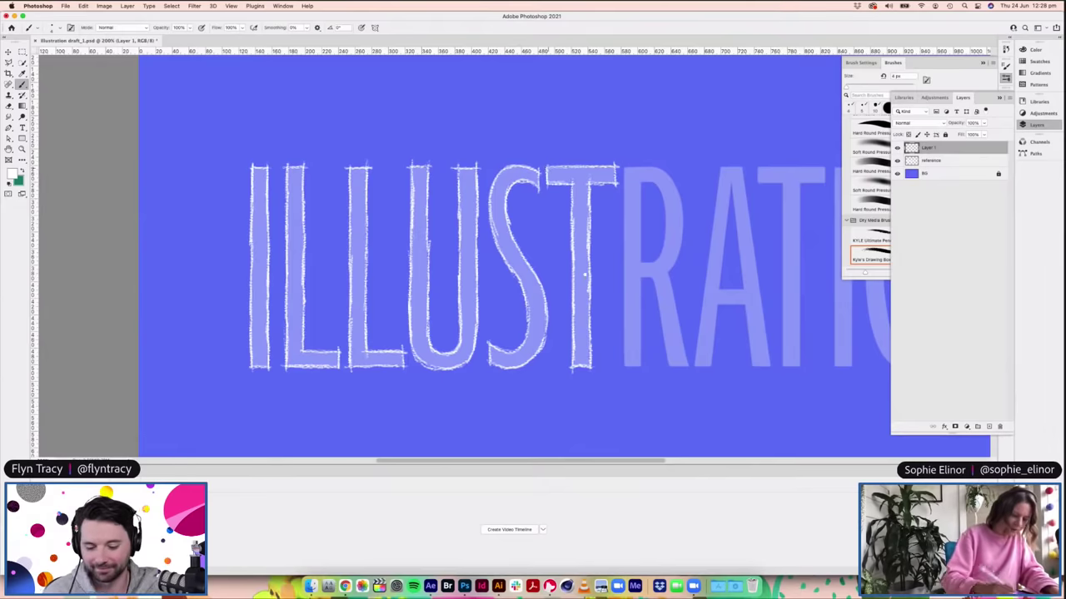
# Step: Trace the left stem edge, the enclosed inner bowl shape and the top edge of the R
pyautogui.hscroll(5, 549, 169)
pyautogui.moveTo(554, 153); pyautogui.dragTo(554, 358)
pyautogui.moveTo(555, 150); pyautogui.dragTo(571, 248)
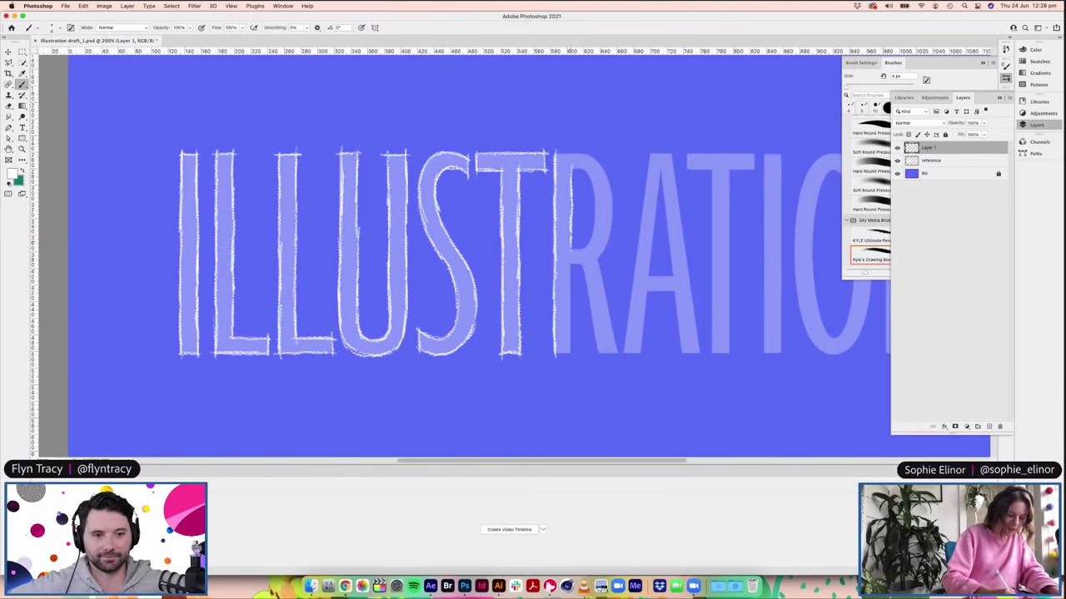
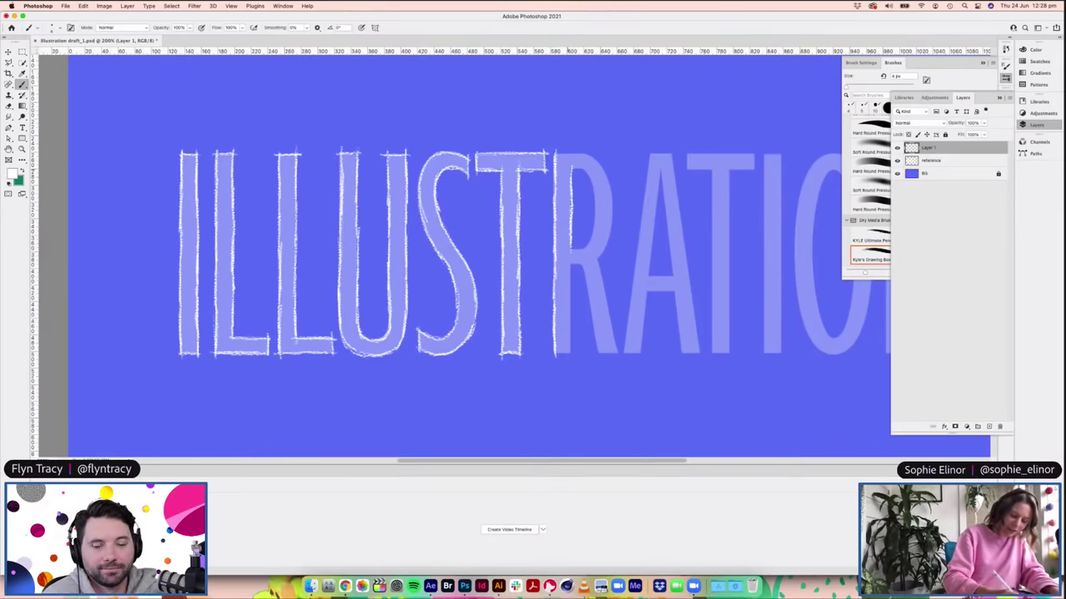
pyautogui.moveTo(586, 173)
pyautogui.mouseDown()
pyautogui.moveTo(595, 240)
pyautogui.moveTo(569, 251)
pyautogui.mouseUp()
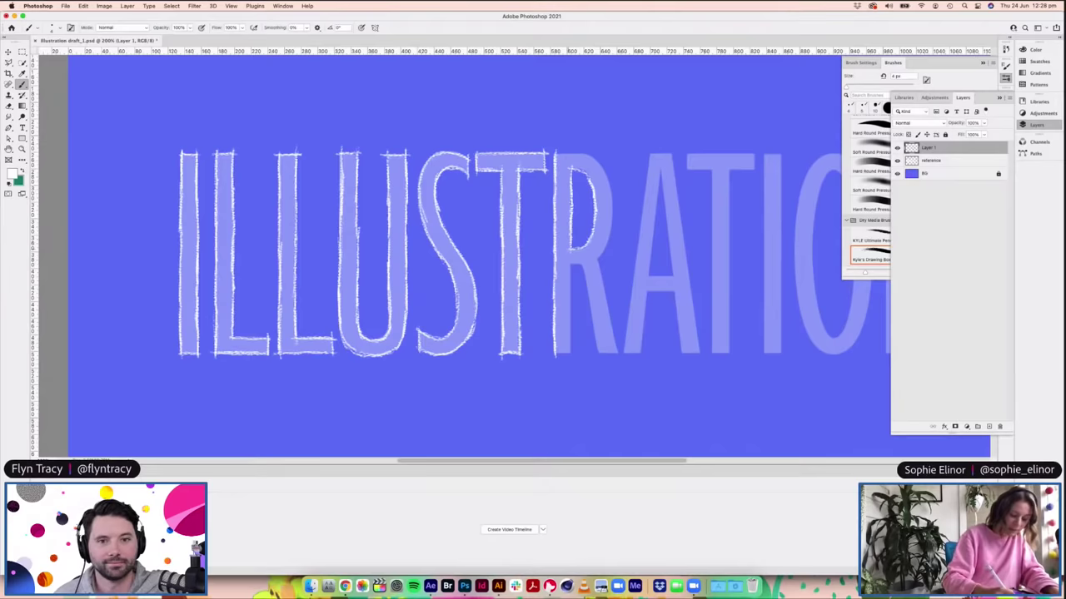
pyautogui.moveTo(584, 177)
pyautogui.mouseDown()
pyautogui.moveTo(589, 169)
pyautogui.moveTo(557, 155)
pyautogui.mouseUp()
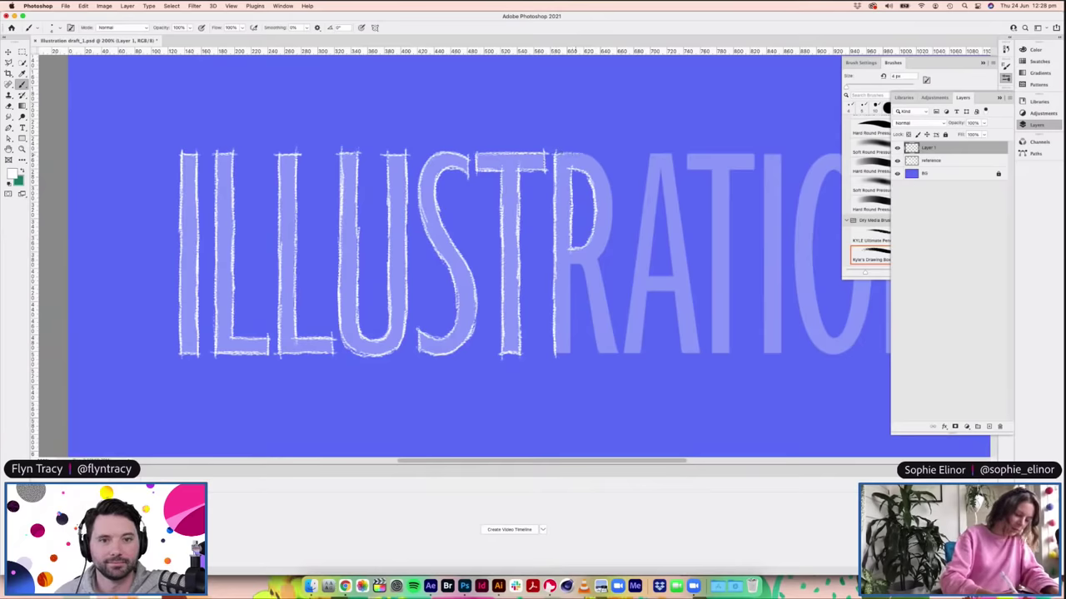
# Step: Trace the outer bowl of the R, undoing and redrawing its curve, and outline the lower stem edge and base
pyautogui.moveTo(586, 156)
pyautogui.mouseDown()
pyautogui.moveTo(607, 200)
pyautogui.moveTo(587, 245)
pyautogui.moveTo(575, 155)
pyautogui.moveTo(604, 175)
pyautogui.moveTo(597, 165)
pyautogui.moveTo(602, 183)
pyautogui.moveTo(604, 171)
pyautogui.moveTo(611, 223)
pyautogui.moveTo(580, 237)
pyautogui.moveTo(613, 204)
pyautogui.moveTo(593, 263)
pyautogui.mouseUp()
pyautogui.press('super+z')
pyautogui.press('super+z')
pyautogui.moveTo(611, 228)
pyautogui.mouseDown()
pyautogui.moveTo(599, 253)
pyautogui.moveTo(568, 266)
pyautogui.moveTo(573, 354)
pyautogui.mouseUp()
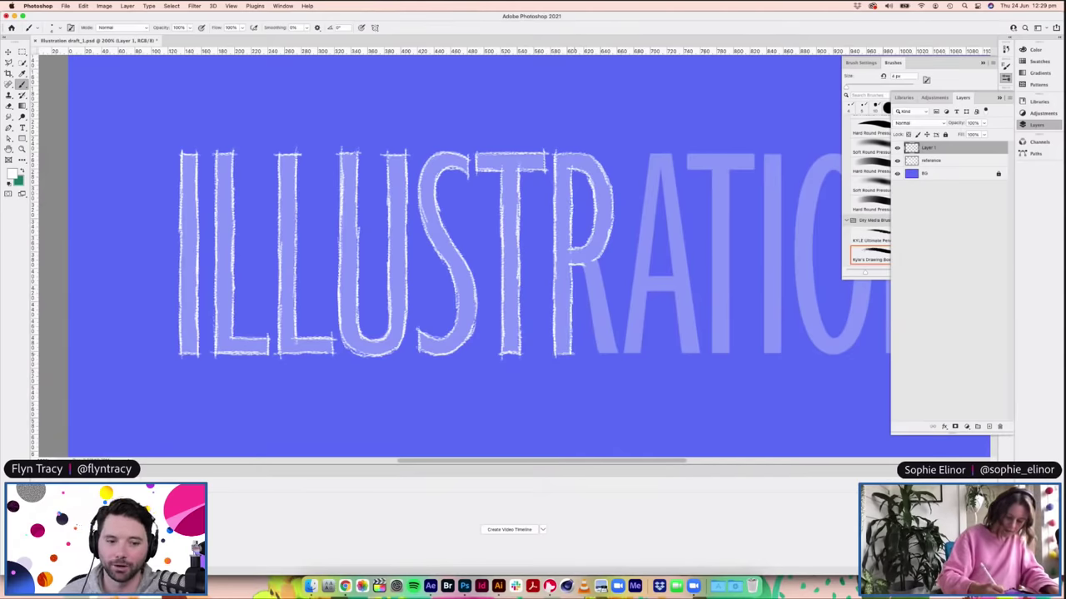
# Step: Trace both edges of the R's diagonal leg and close its foot
pyautogui.moveTo(582, 266); pyautogui.dragTo(593, 306)
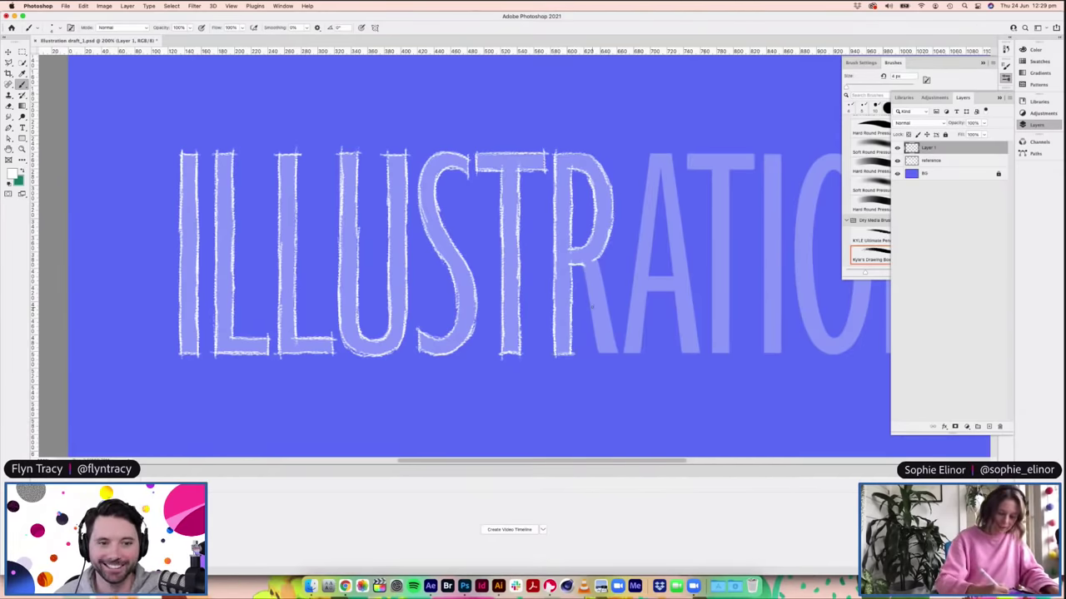
pyautogui.moveTo(583, 268); pyautogui.dragTo(599, 353)
pyautogui.moveTo(597, 258); pyautogui.dragTo(618, 351)
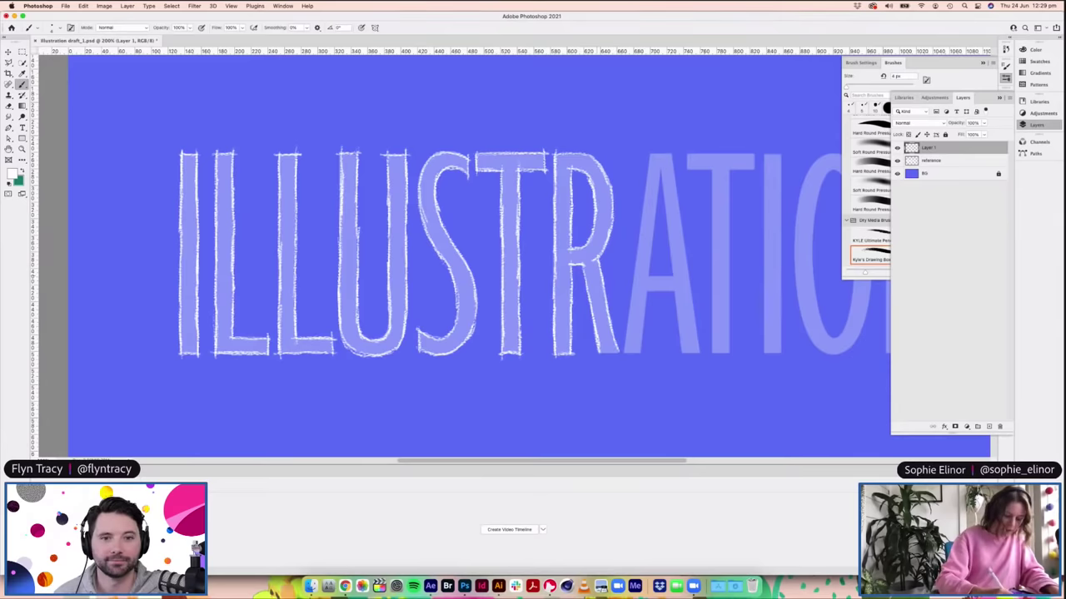
pyautogui.moveTo(600, 350); pyautogui.dragTo(608, 355)
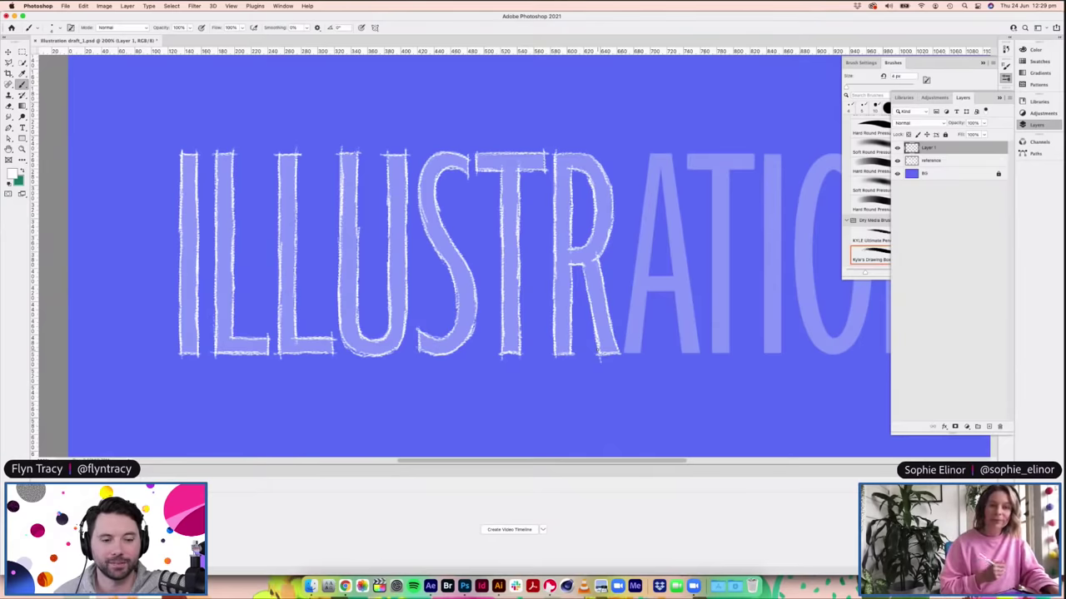
# Step: Trace the outer left edge of the A and the inner edges of both legs below its crossbar
pyautogui.hscroll(3, 542, 323)
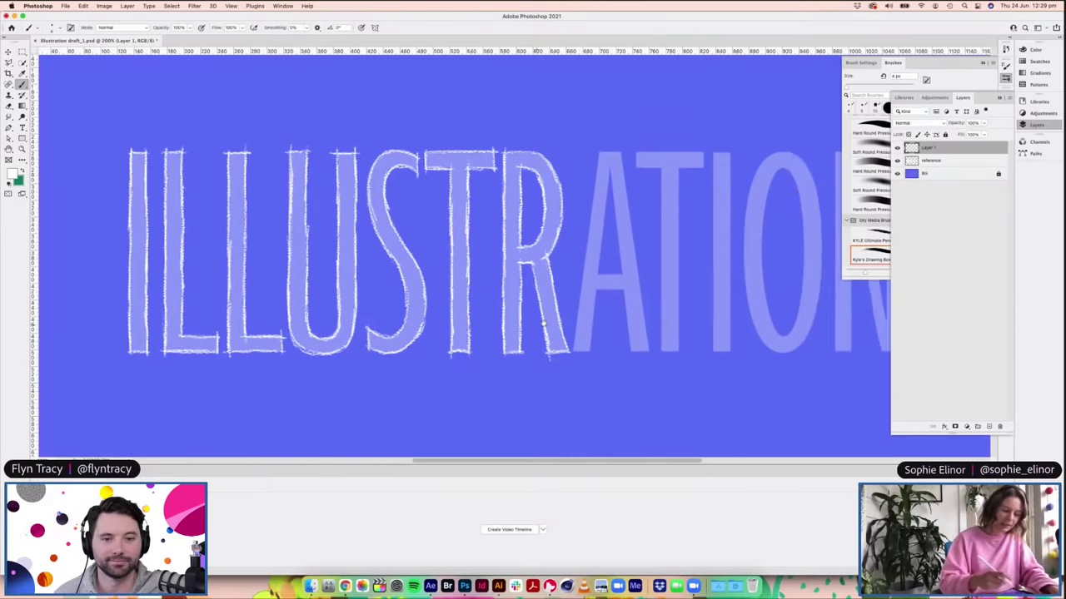
pyautogui.moveTo(595, 148); pyautogui.dragTo(568, 355)
pyautogui.moveTo(593, 288); pyautogui.dragTo(588, 351)
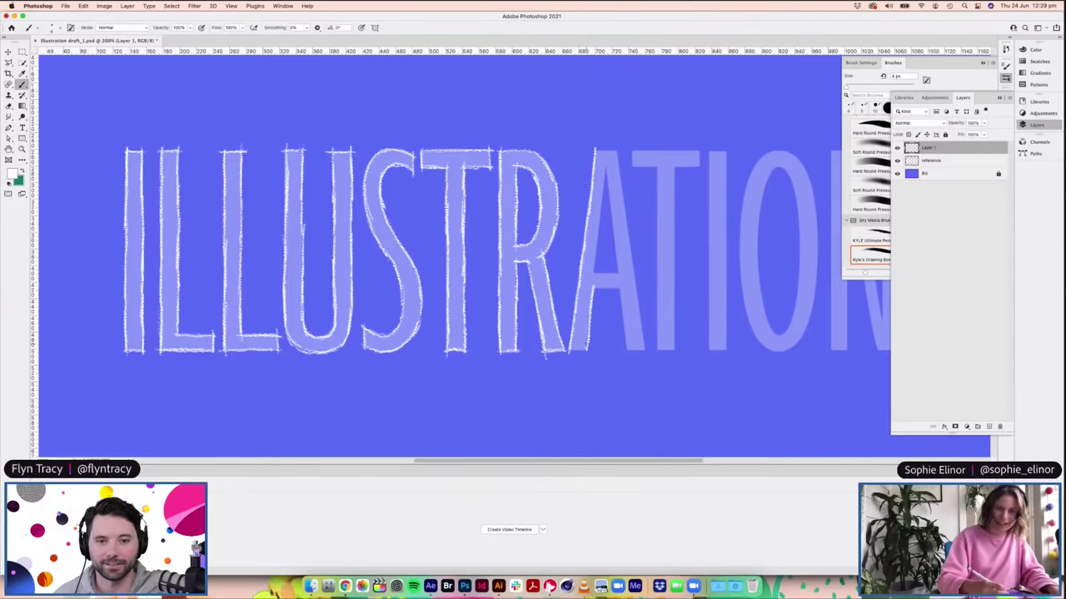
pyautogui.moveTo(620, 284); pyautogui.dragTo(628, 353)
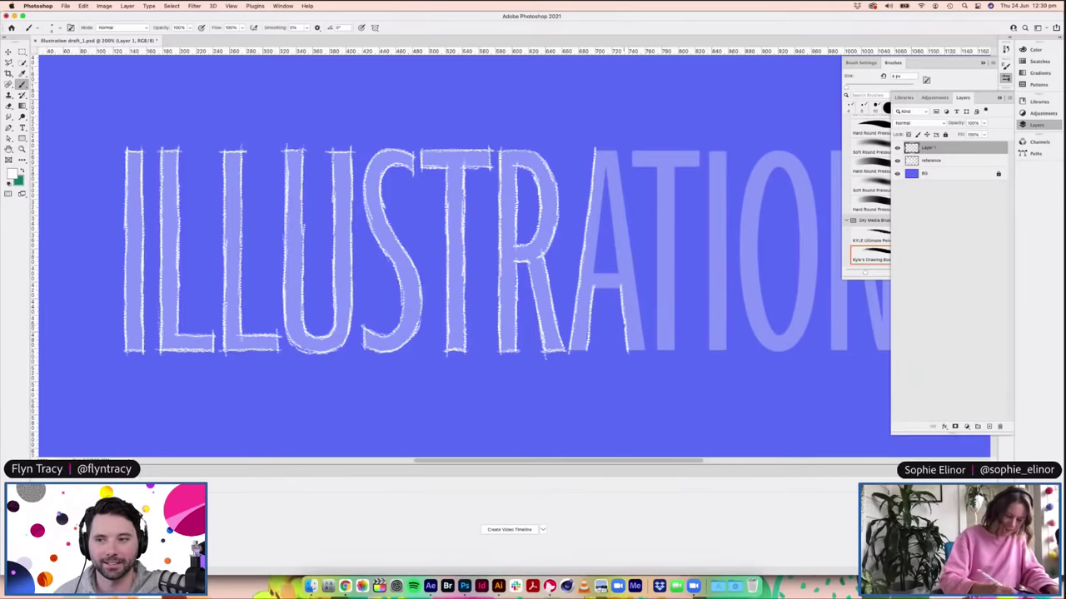
# Step: Outline the A's enclosed triangular opening along both inner sides and the top of the crossbar
pyautogui.moveTo(606, 165); pyautogui.dragTo(601, 200)
pyautogui.moveTo(604, 194); pyautogui.dragTo(594, 281)
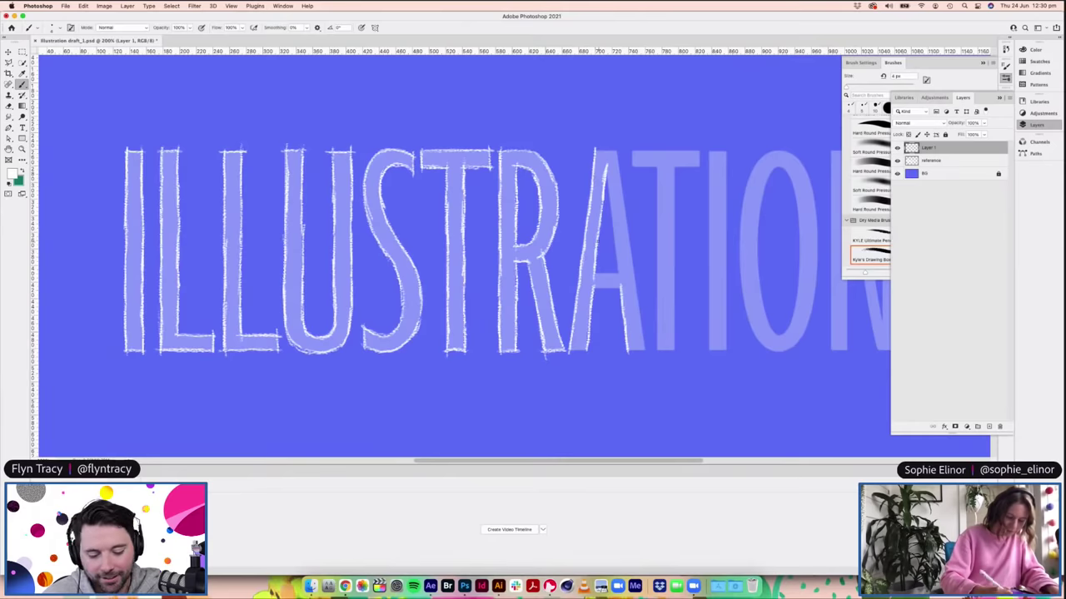
pyautogui.moveTo(607, 170)
pyautogui.mouseDown()
pyautogui.moveTo(619, 265)
pyautogui.moveTo(612, 206)
pyautogui.mouseUp()
pyautogui.moveTo(621, 273); pyautogui.dragTo(593, 272)
# Step: Trace the apex and outer right edge of the A, close its right foot, and draw the crossbar's underside
pyautogui.moveTo(589, 149)
pyautogui.mouseDown()
pyautogui.moveTo(613, 148)
pyautogui.moveTo(627, 234)
pyautogui.mouseUp()
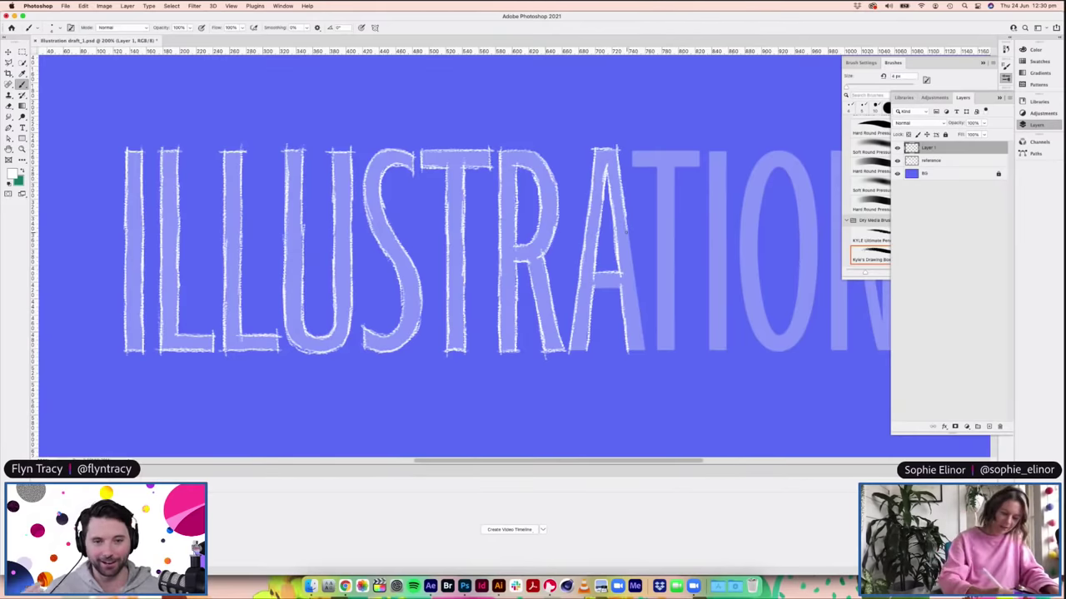
pyautogui.moveTo(625, 218); pyautogui.dragTo(646, 354)
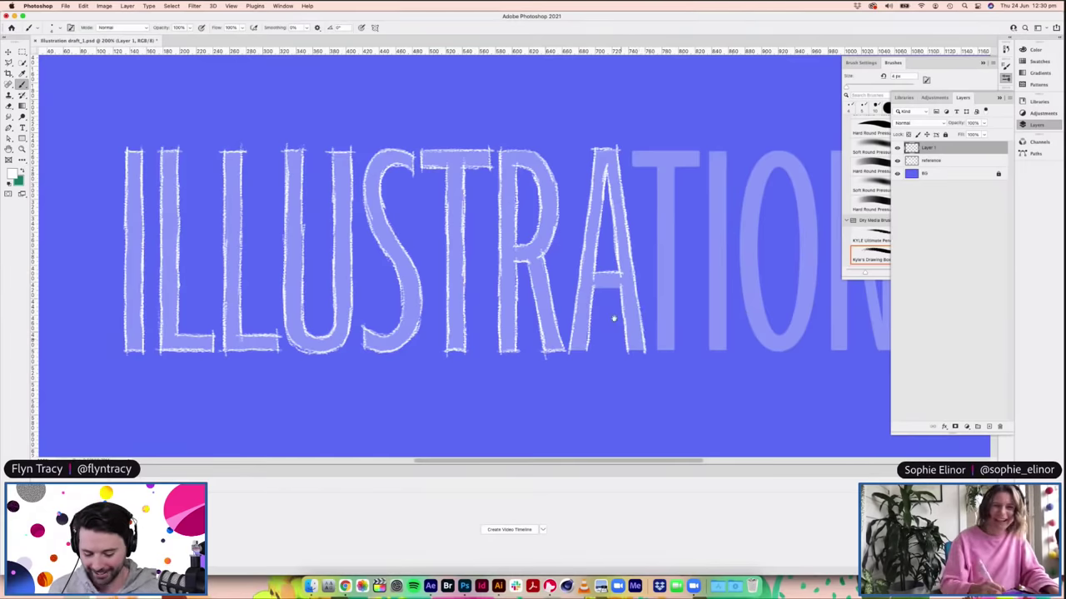
pyautogui.scroll(-2, 616, 319)
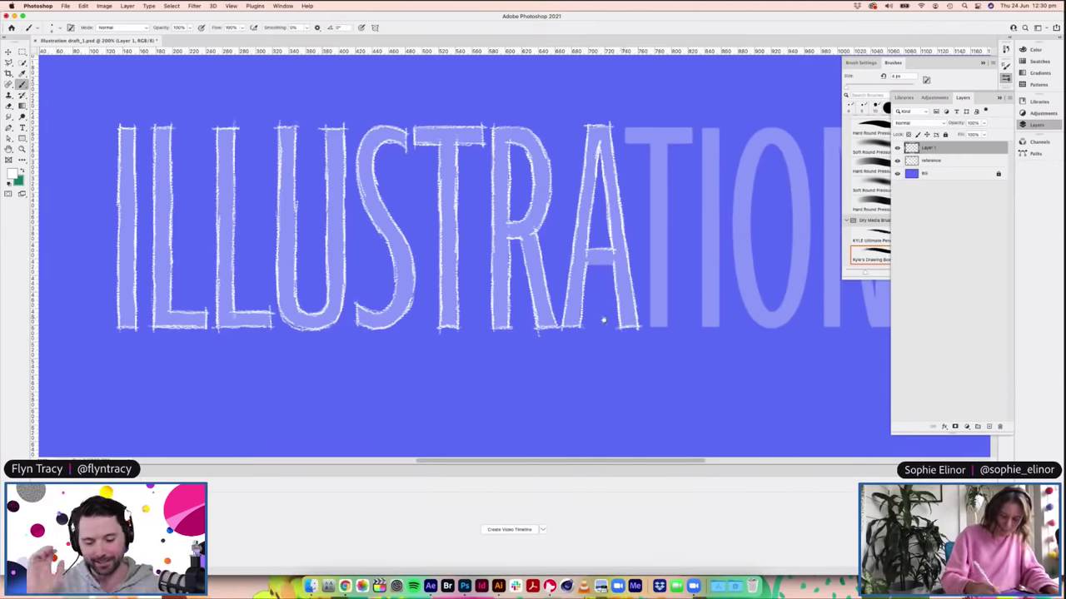
pyautogui.scroll(2, 602, 316)
pyautogui.moveTo(558, 284)
pyautogui.mouseDown()
pyautogui.moveTo(586, 284)
pyautogui.moveTo(573, 283)
pyautogui.mouseUp()
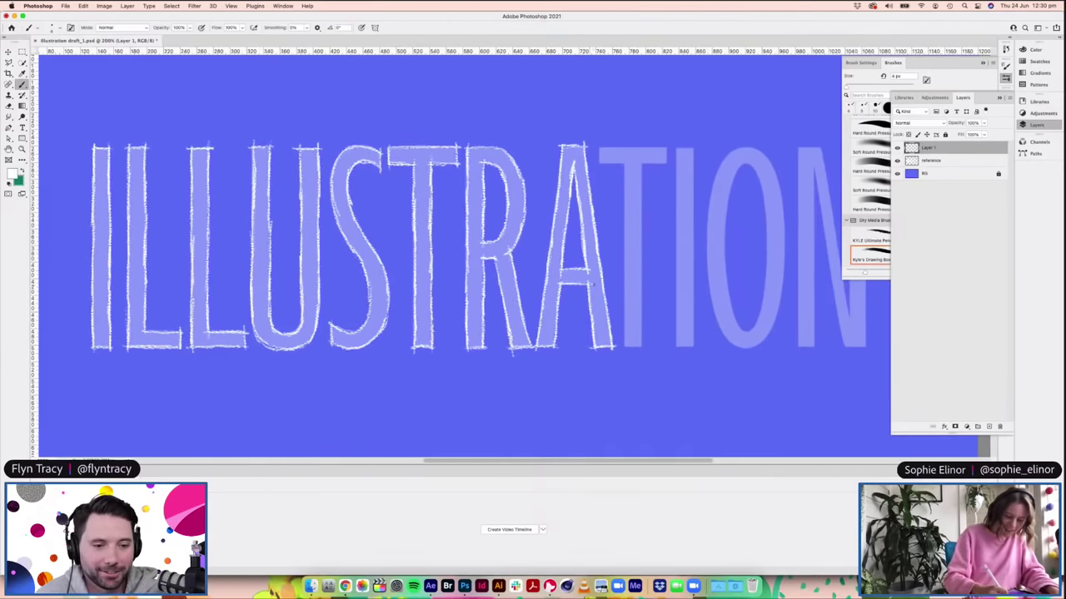
# Step: Outline the crossbar of the second T, tracing its end, top edge and underside
pyautogui.hscroll(2, 599, 317)
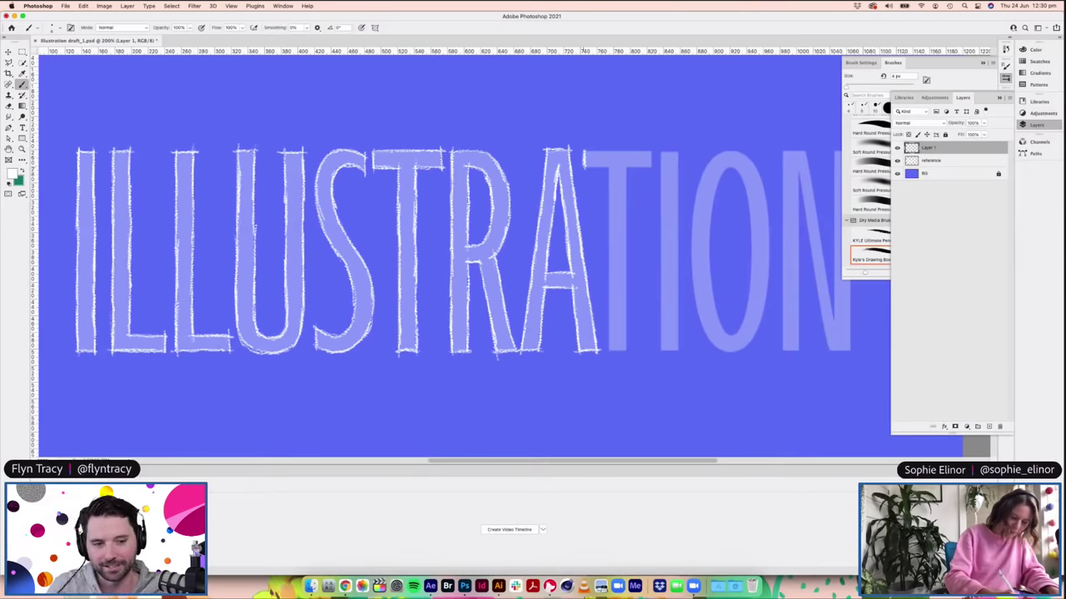
pyautogui.moveTo(651, 151); pyautogui.dragTo(651, 170)
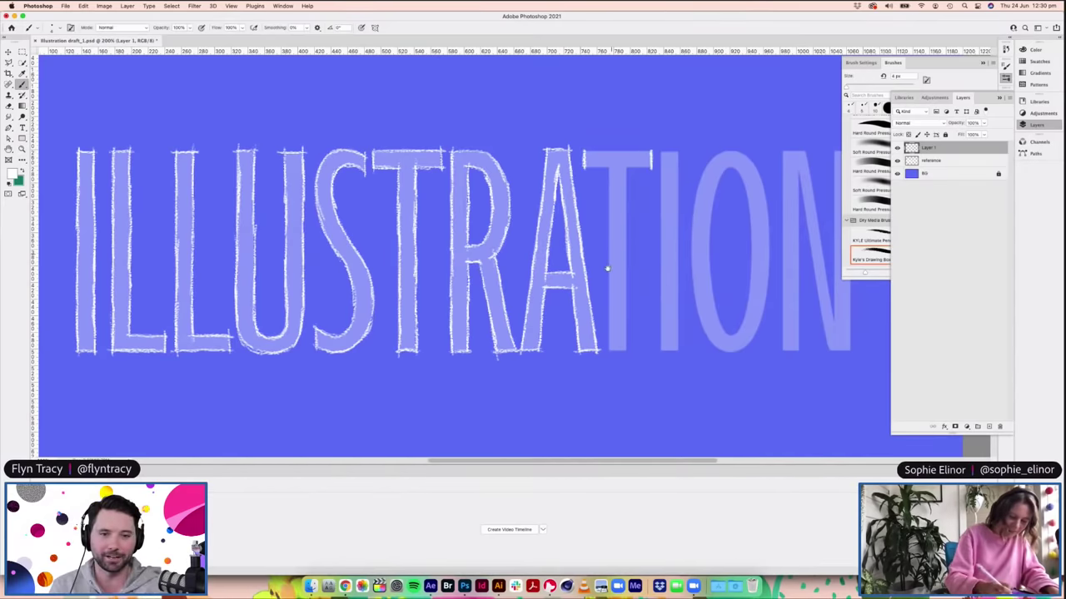
pyautogui.scroll(2, 606, 269)
pyautogui.moveTo(580, 183); pyautogui.dragTo(616, 184)
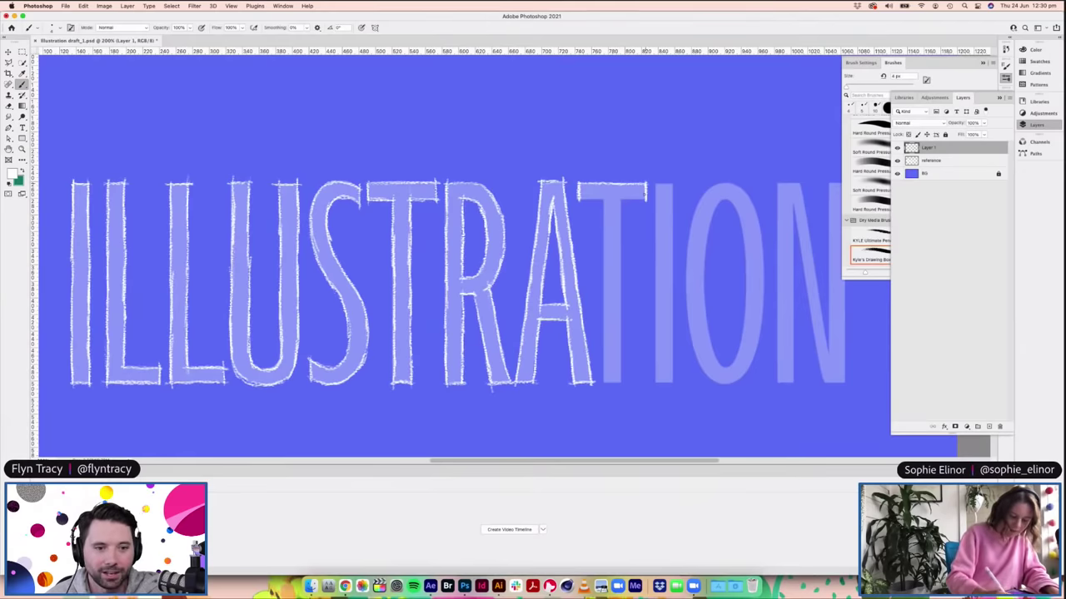
pyautogui.moveTo(581, 200)
pyautogui.mouseDown()
pyautogui.moveTo(646, 200)
pyautogui.moveTo(618, 200)
pyautogui.mouseUp()
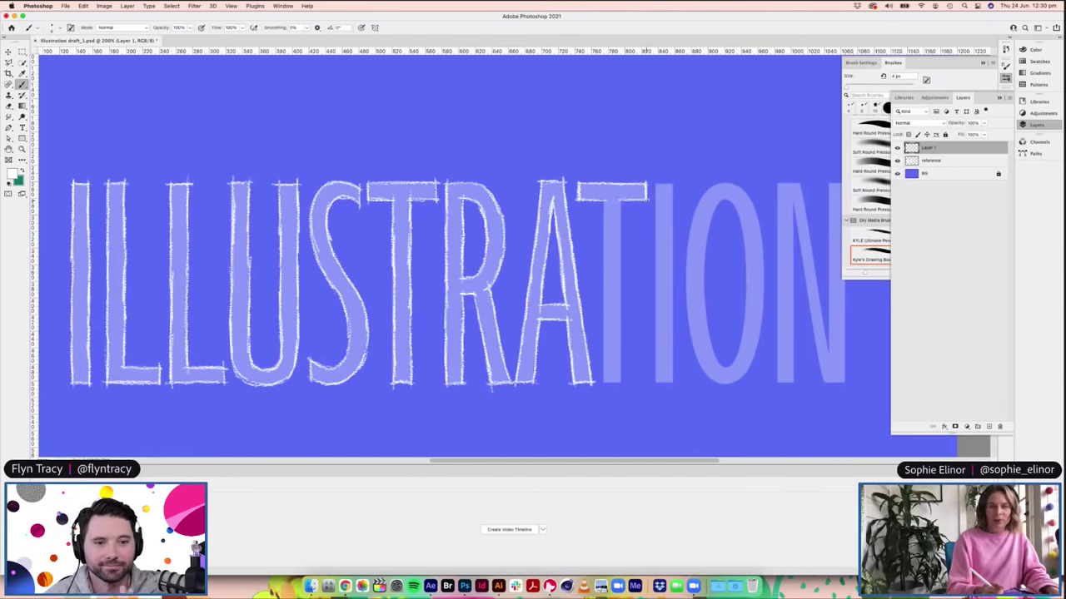
# Step: Trace both stem edges of the second T down to the baseline and close its base
pyautogui.hscroll(2, 616, 328)
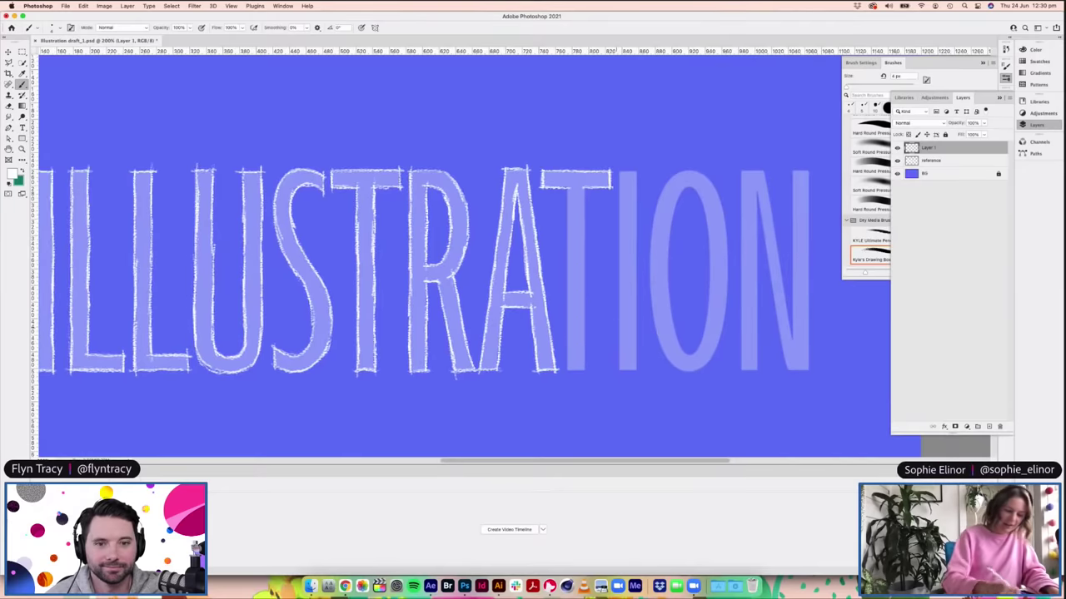
pyautogui.moveTo(568, 186); pyautogui.dragTo(568, 347)
pyautogui.moveTo(568, 304); pyautogui.dragTo(568, 351)
pyautogui.moveTo(567, 340); pyautogui.dragTo(568, 373)
pyautogui.moveTo(585, 181); pyautogui.dragTo(584, 260)
pyautogui.moveTo(584, 252); pyautogui.dragTo(585, 269)
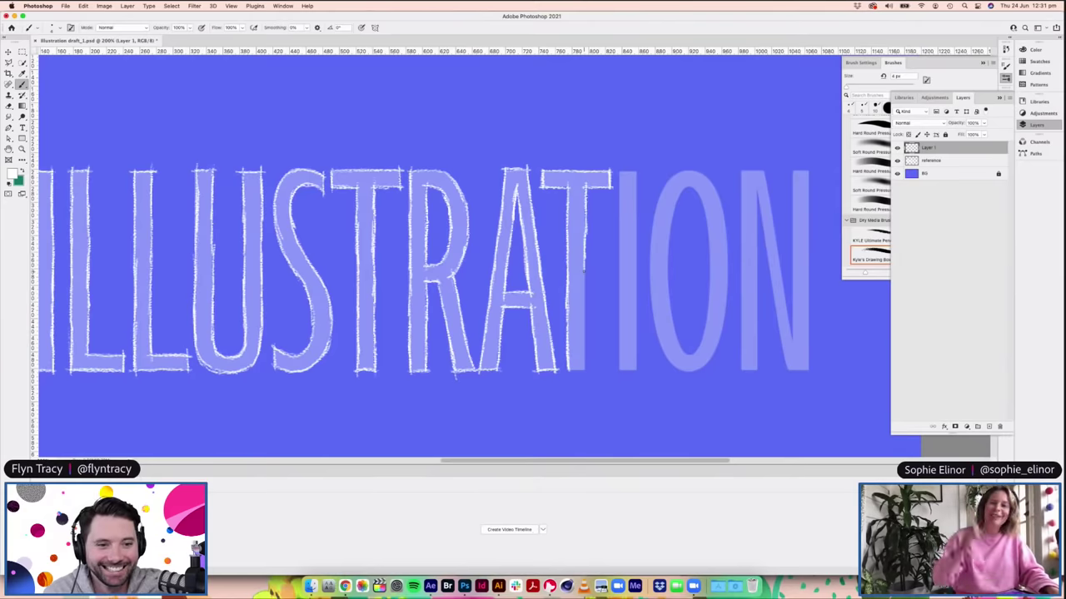
pyautogui.moveTo(584, 262)
pyautogui.mouseDown()
pyautogui.moveTo(579, 371)
pyautogui.moveTo(585, 327)
pyautogui.moveTo(590, 372)
pyautogui.mouseUp()
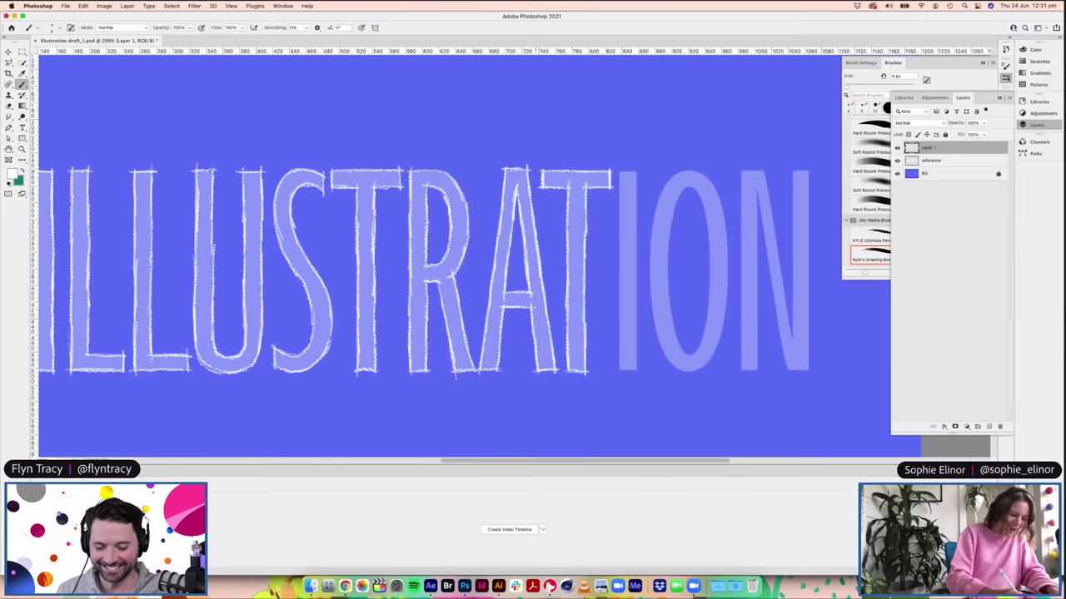
# Step: Outline the second I with both vertical edges, its top and its base
pyautogui.hscroll(2, 548, 308)
pyautogui.moveTo(549, 159); pyautogui.dragTo(549, 286)
pyautogui.moveTo(549, 248); pyautogui.dragTo(549, 260)
pyautogui.moveTo(548, 280); pyautogui.dragTo(548, 360)
pyautogui.moveTo(565, 158); pyautogui.dragTo(565, 360)
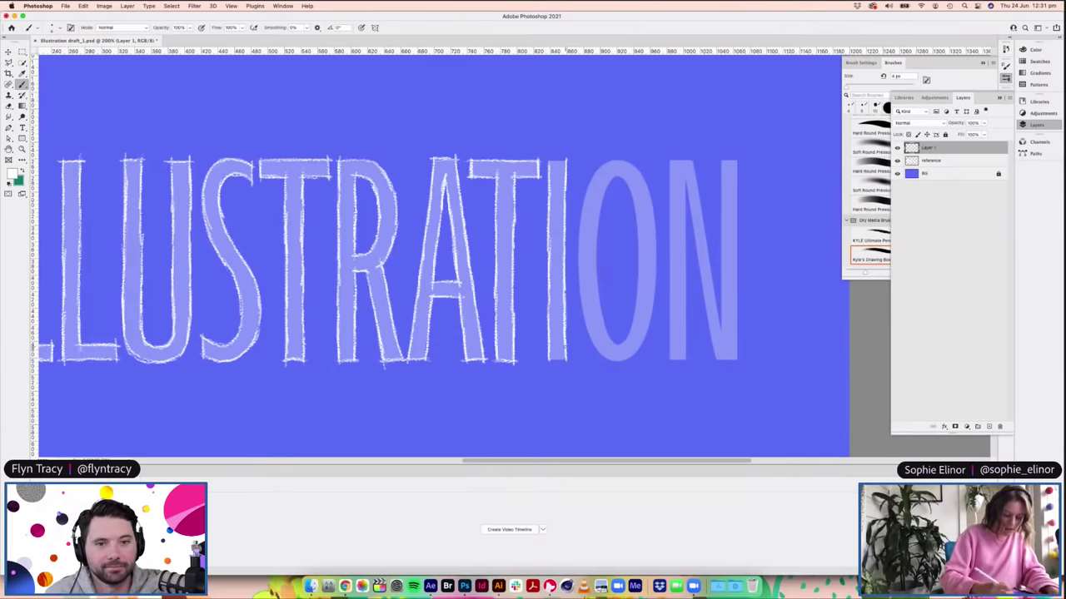
pyautogui.moveTo(546, 160); pyautogui.dragTo(563, 161)
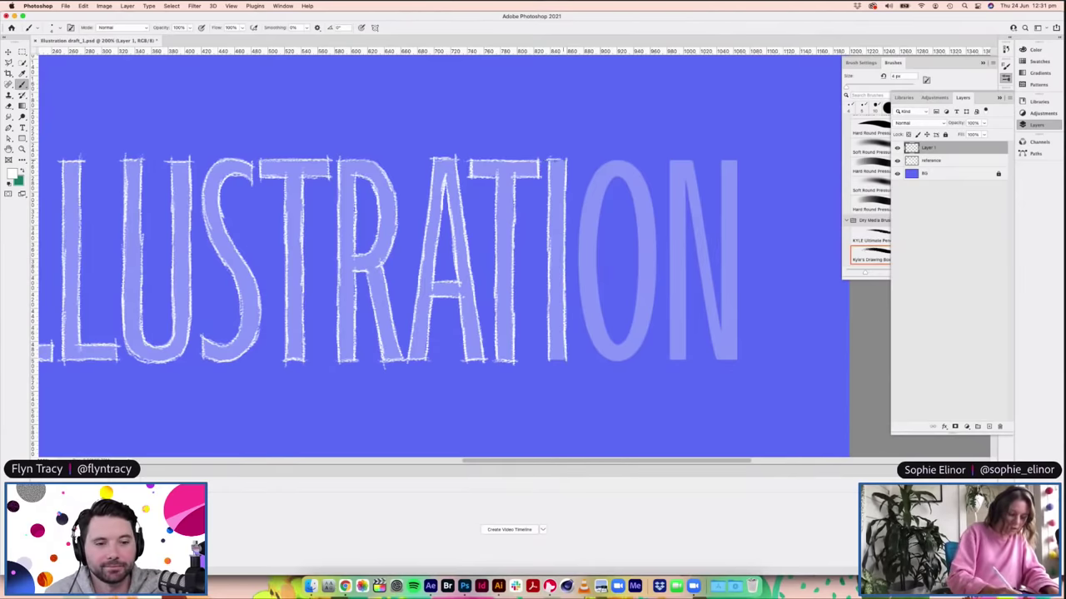
pyautogui.moveTo(548, 360)
pyautogui.mouseDown()
pyautogui.moveTo(570, 361)
pyautogui.moveTo(542, 344)
pyautogui.mouseUp()
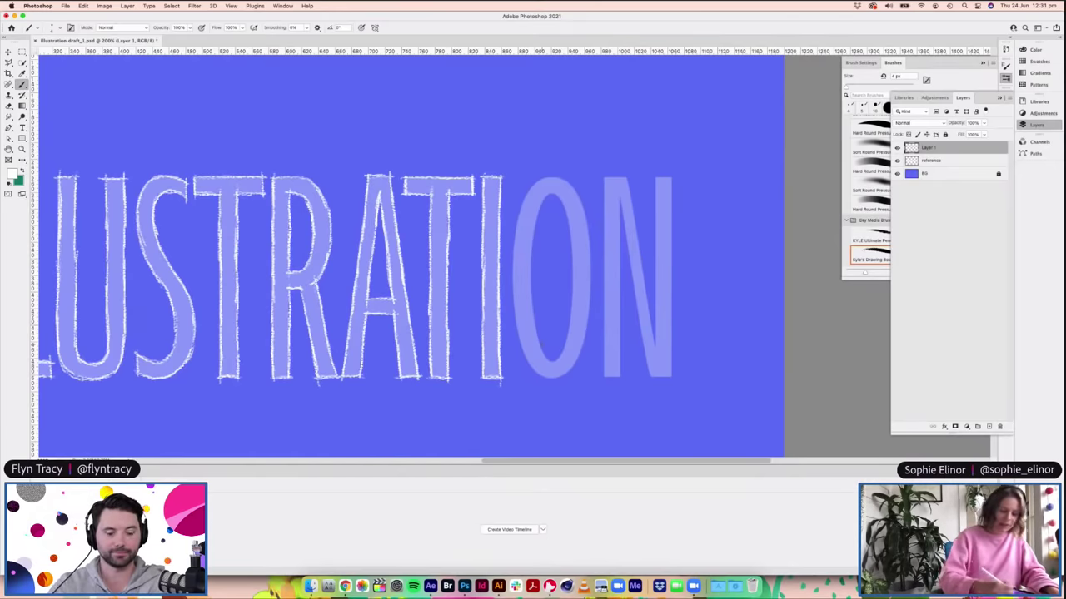
# Step: Trace the inner oval of the O and reinforce its right side with short strokes
pyautogui.moveTo(540, 200)
pyautogui.mouseDown()
pyautogui.moveTo(530, 312)
pyautogui.moveTo(543, 356)
pyautogui.moveTo(554, 364)
pyautogui.moveTo(569, 336)
pyautogui.moveTo(564, 355)
pyautogui.mouseUp()
pyautogui.moveTo(534, 220)
pyautogui.mouseDown()
pyautogui.moveTo(554, 197)
pyautogui.moveTo(571, 238)
pyautogui.mouseUp()
pyautogui.moveTo(560, 200); pyautogui.dragTo(569, 220)
pyautogui.moveTo(572, 257); pyautogui.dragTo(573, 293)
pyautogui.moveTo(575, 288)
pyautogui.mouseDown()
pyautogui.moveTo(574, 314)
pyautogui.moveTo(575, 299)
pyautogui.mouseUp()
pyautogui.moveTo(571, 306); pyautogui.dragTo(571, 326)
# Step: Trace the outer oval of the O, going over its right side and closing the curve at the top
pyautogui.moveTo(526, 200); pyautogui.dragTo(516, 233)
pyautogui.moveTo(518, 233)
pyautogui.mouseDown()
pyautogui.moveTo(517, 334)
pyautogui.moveTo(539, 376)
pyautogui.moveTo(568, 377)
pyautogui.moveTo(571, 225)
pyautogui.moveTo(585, 274)
pyautogui.moveTo(575, 372)
pyautogui.moveTo(591, 276)
pyautogui.mouseUp()
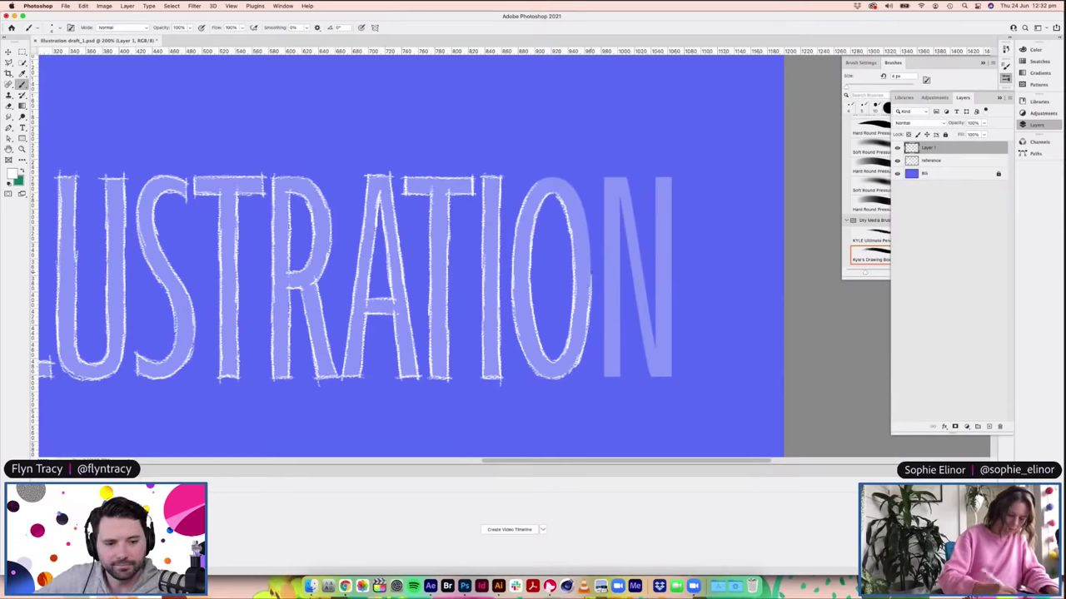
pyautogui.moveTo(584, 215); pyautogui.dragTo(591, 281)
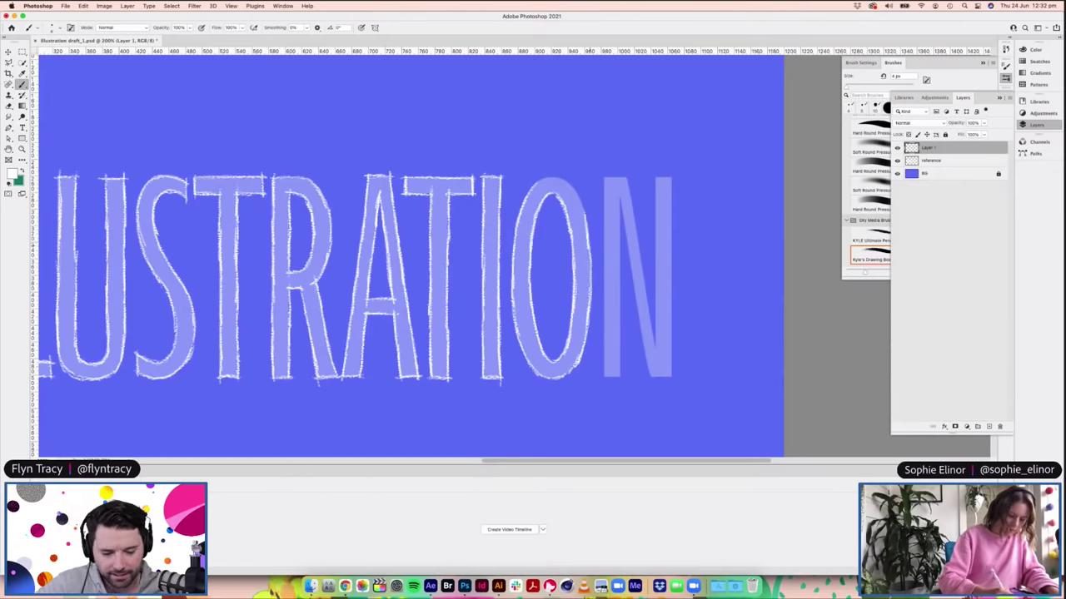
pyautogui.moveTo(533, 185)
pyautogui.mouseDown()
pyautogui.moveTo(554, 176)
pyautogui.moveTo(585, 209)
pyautogui.mouseUp()
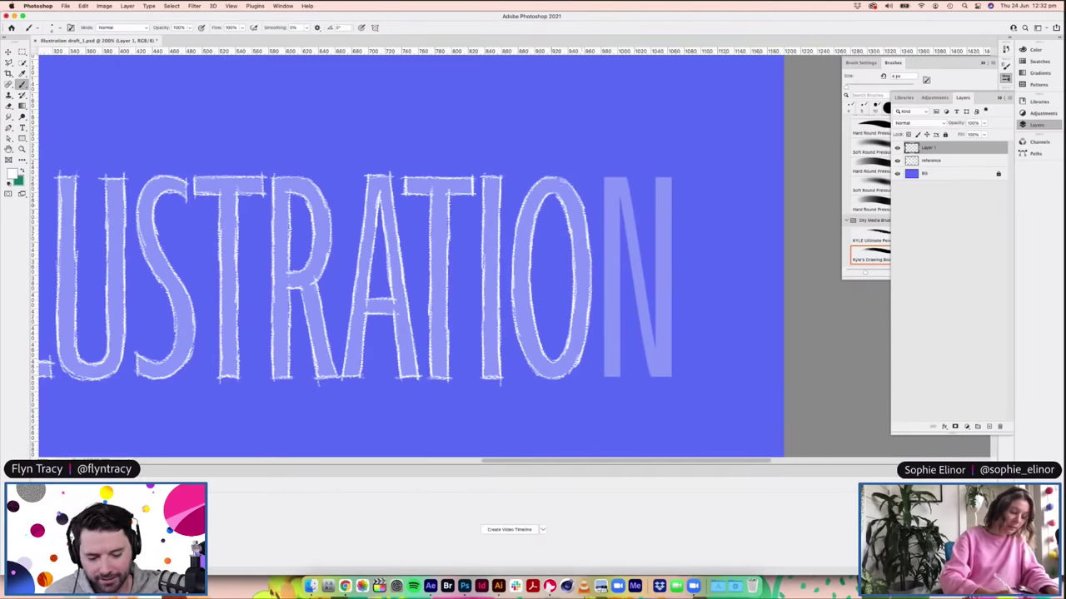
# Step: Trace both edges of the N's left stem
pyautogui.hscroll(2, 564, 245)
pyautogui.moveTo(570, 168); pyautogui.dragTo(571, 246)
pyautogui.moveTo(570, 200); pyautogui.dragTo(571, 377)
pyautogui.moveTo(586, 186)
pyautogui.mouseDown()
pyautogui.moveTo(586, 370)
pyautogui.moveTo(585, 304)
pyautogui.moveTo(587, 355)
pyautogui.mouseUp()
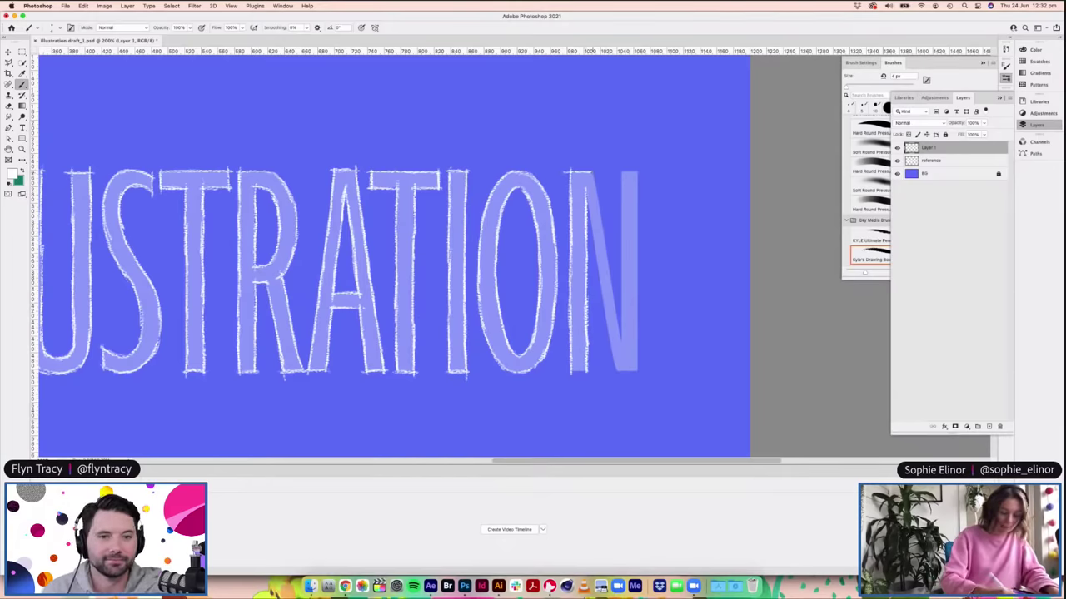
# Step: Trace the upper edge of the N's diagonal and the inner edge of its right stem until they meet
pyautogui.moveTo(592, 168)
pyautogui.mouseDown()
pyautogui.moveTo(607, 255)
pyautogui.moveTo(605, 245)
pyautogui.mouseUp()
pyautogui.moveTo(606, 253); pyautogui.dragTo(622, 341)
pyautogui.moveTo(610, 279); pyautogui.dragTo(607, 234)
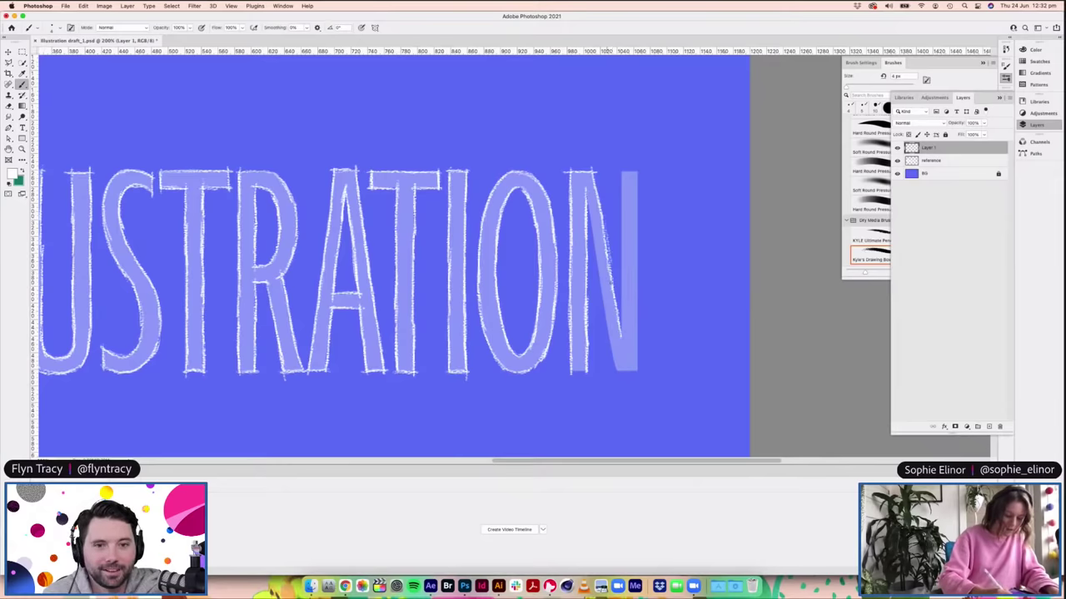
pyautogui.moveTo(623, 173); pyautogui.dragTo(620, 236)
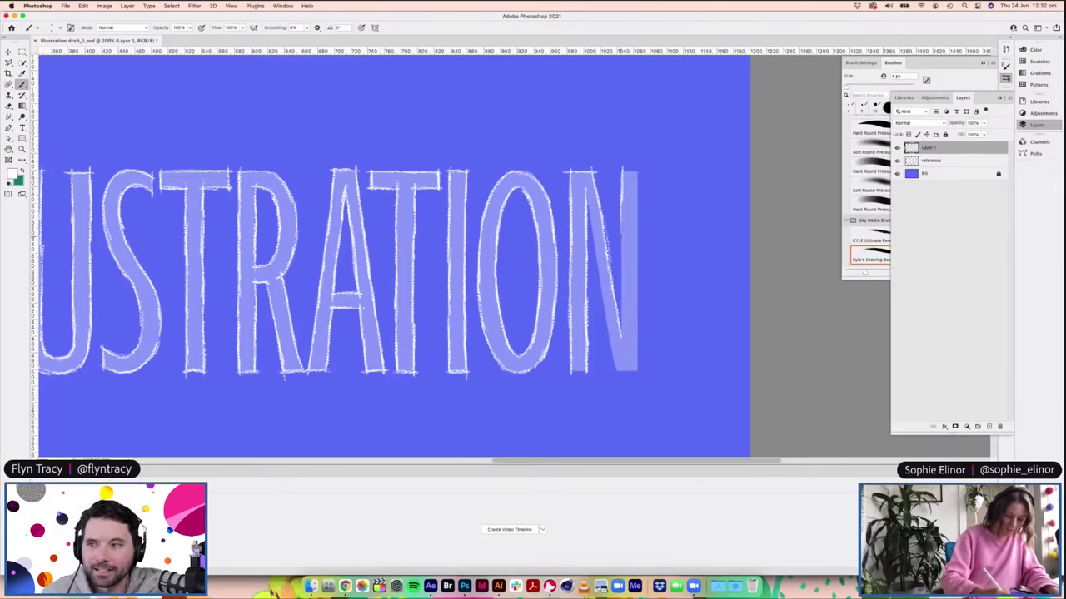
pyautogui.moveTo(621, 200); pyautogui.dragTo(621, 291)
pyautogui.moveTo(621, 253)
pyautogui.mouseDown()
pyautogui.moveTo(622, 330)
pyautogui.moveTo(621, 316)
pyautogui.mouseUp()
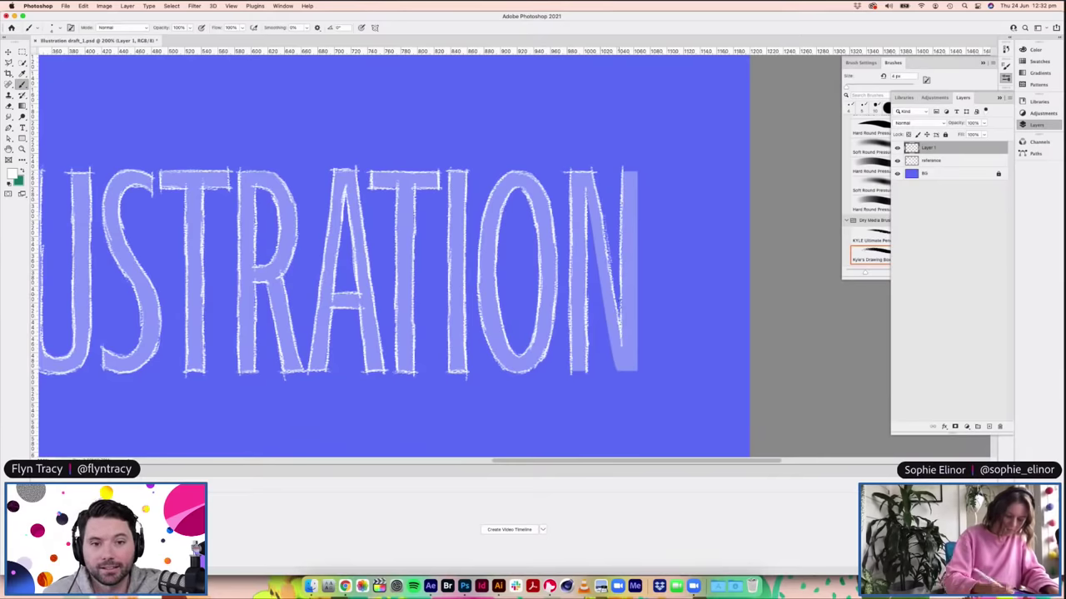
# Step: Draw the top of the N's right stem and trace its outer edge down to the baseline
pyautogui.moveTo(626, 171)
pyautogui.mouseDown()
pyautogui.moveTo(642, 171)
pyautogui.moveTo(591, 222)
pyautogui.moveTo(590, 303)
pyautogui.mouseUp()
pyautogui.hscroll(3, 596, 235)
pyautogui.moveTo(590, 263); pyautogui.dragTo(588, 313)
pyautogui.scroll(-2, 589, 315)
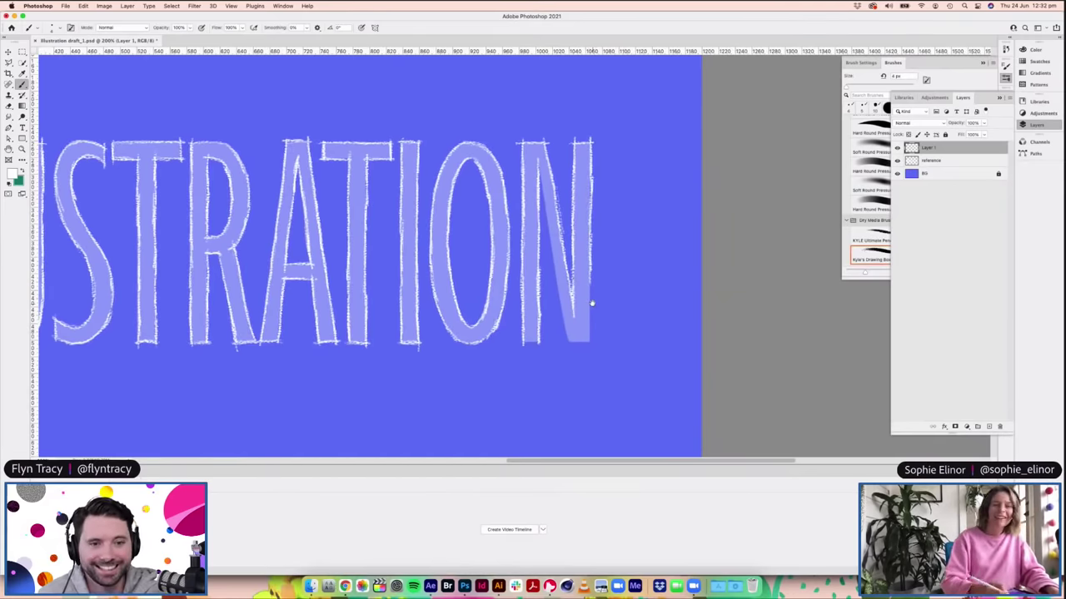
pyautogui.moveTo(589, 283); pyautogui.dragTo(591, 345)
# Step: Trace the lower edge of the N's diagonal and close the letter along the baseline
pyautogui.moveTo(541, 168); pyautogui.dragTo(551, 241)
pyautogui.moveTo(544, 201); pyautogui.dragTo(559, 283)
pyautogui.moveTo(552, 242); pyautogui.dragTo(566, 333)
pyautogui.moveTo(560, 293); pyautogui.dragTo(564, 308)
pyautogui.moveTo(567, 323)
pyautogui.mouseDown()
pyautogui.moveTo(569, 347)
pyautogui.moveTo(556, 316)
pyautogui.moveTo(608, 317)
pyautogui.moveTo(598, 316)
pyautogui.mouseUp()
# Step: Hide the reference layer so that only the pencil outline shows on the background
pyautogui.scroll(-2, 604, 315)
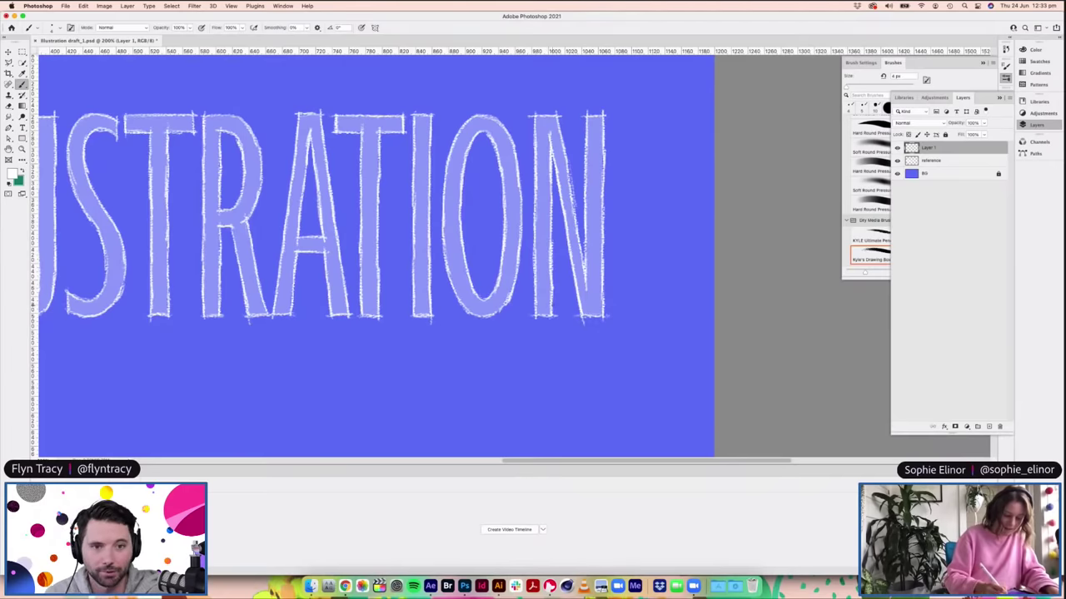
pyautogui.moveTo(625, 284); pyautogui.dragTo(638, 309)
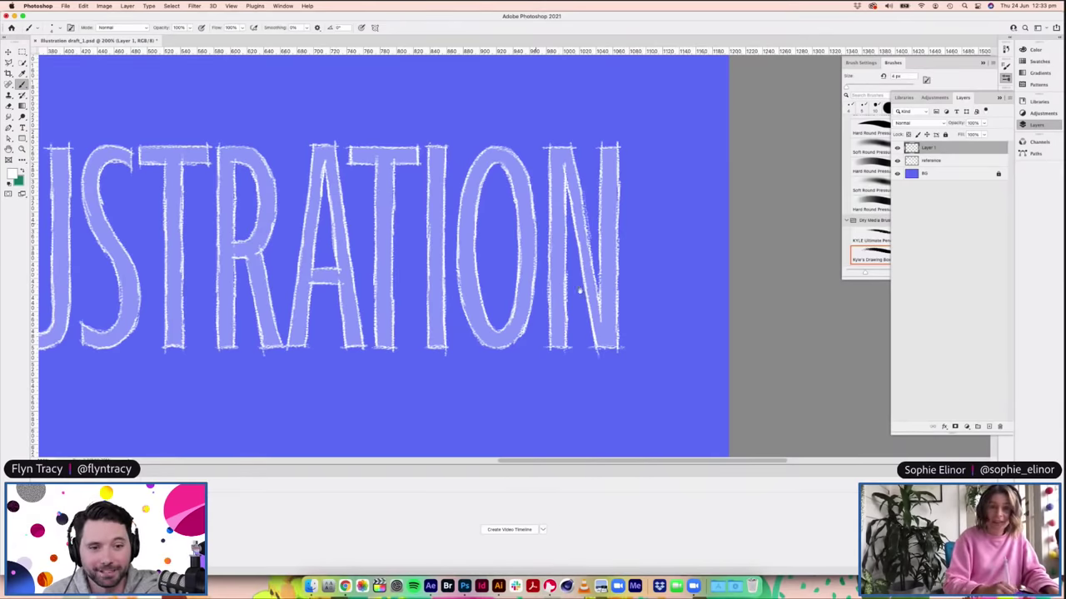
pyautogui.hscroll(-4, 580, 288)
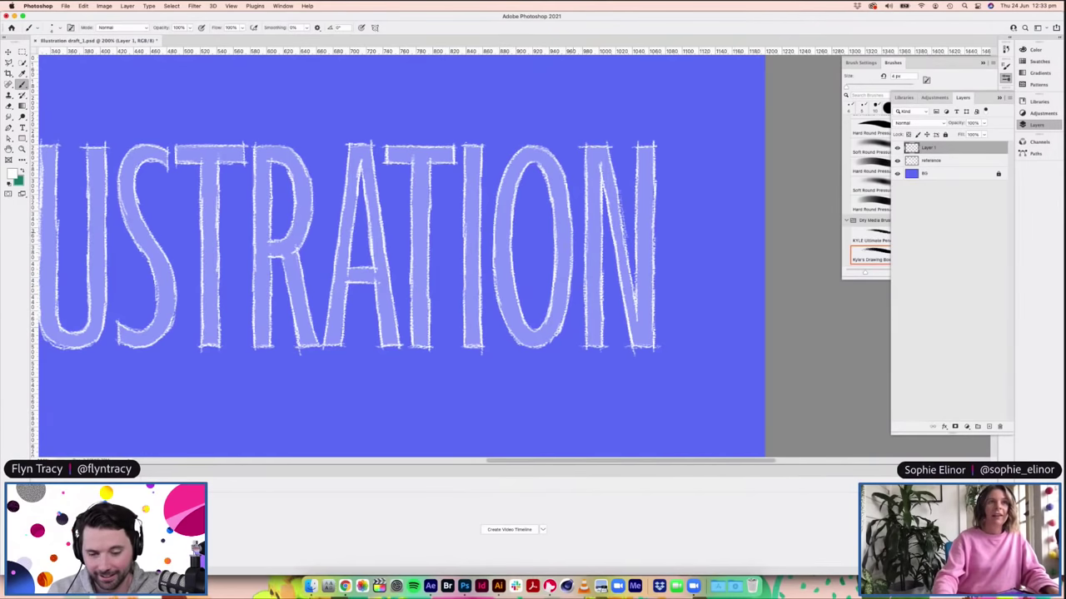
pyautogui.click(897, 160)
# Step: Go over the faint stem and foot edges of the first I and both Ls to strengthen the pencil texture
pyautogui.scroll(-5, 459, 290)
pyautogui.hscroll(-3, 556, 302)
pyautogui.hscroll(-5, 557, 350)
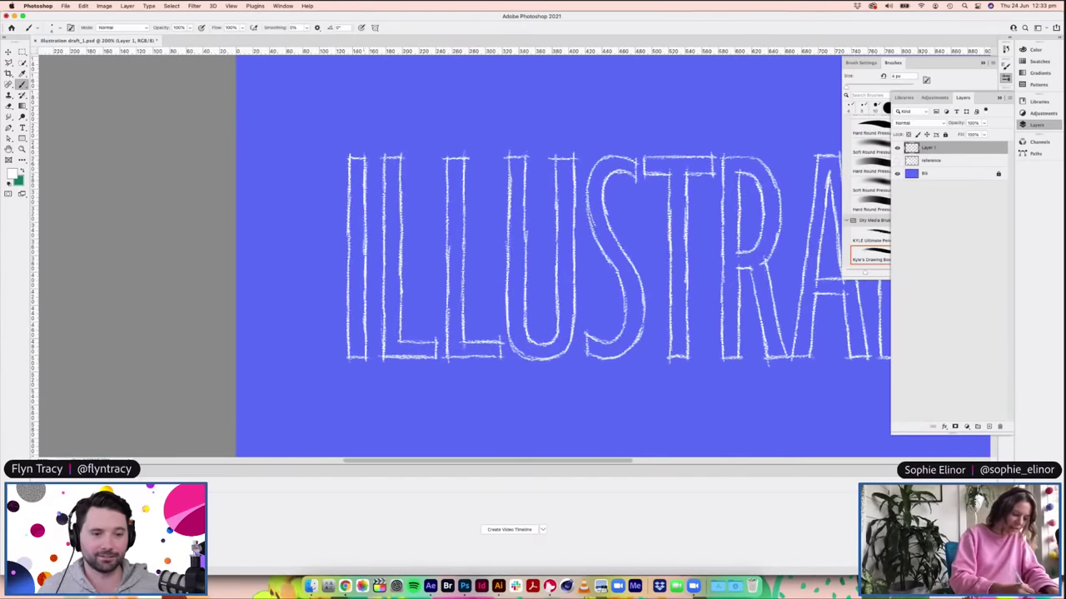
pyautogui.moveTo(348, 233); pyautogui.dragTo(349, 282)
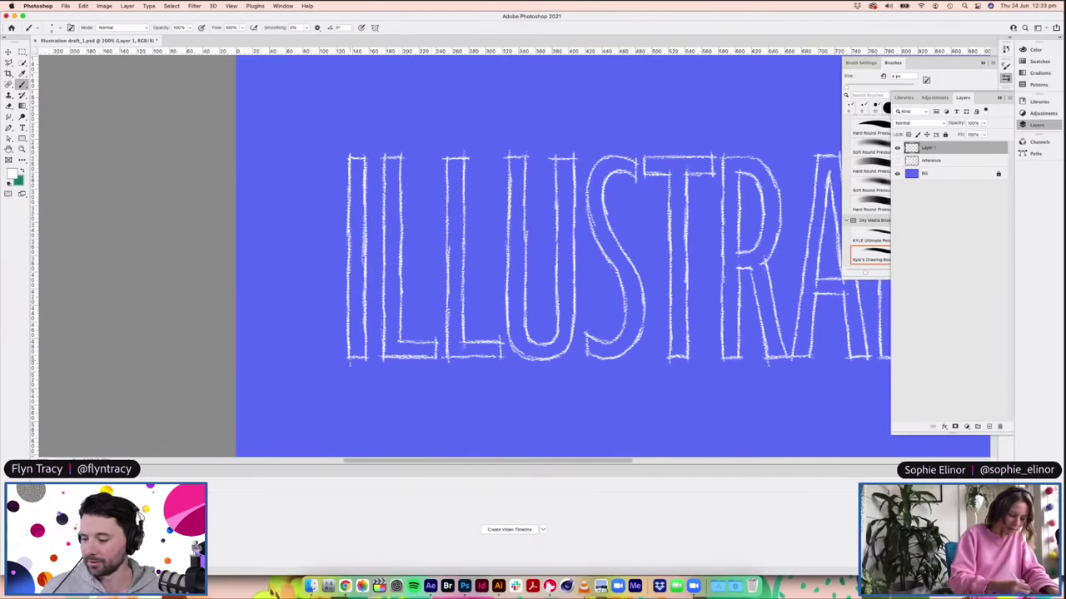
pyautogui.moveTo(385, 233); pyautogui.dragTo(385, 275)
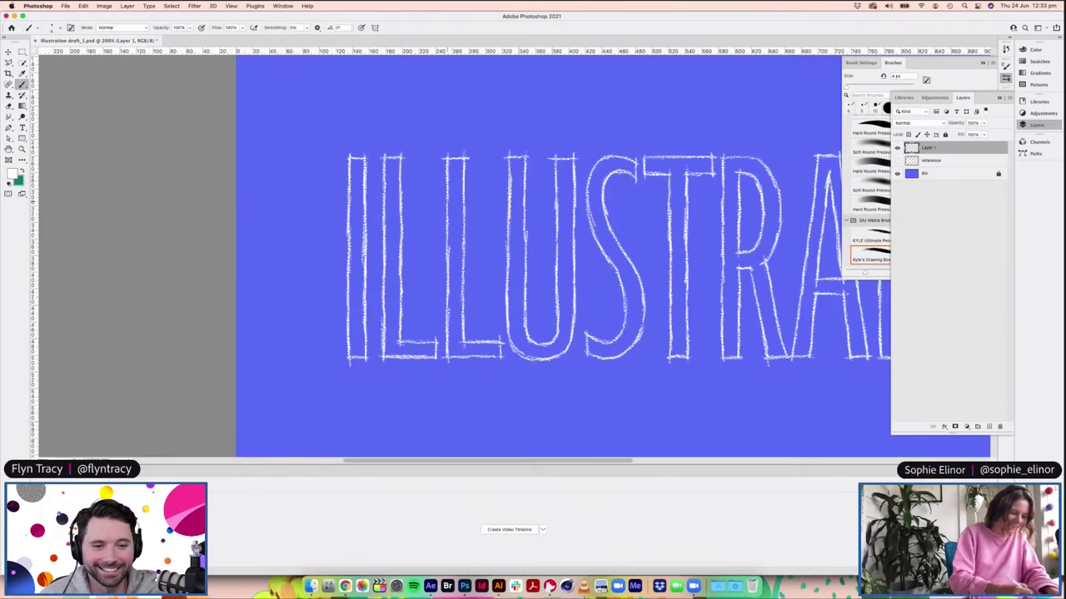
pyautogui.moveTo(462, 213)
pyautogui.mouseDown()
pyautogui.moveTo(462, 240)
pyautogui.moveTo(462, 215)
pyautogui.mouseUp()
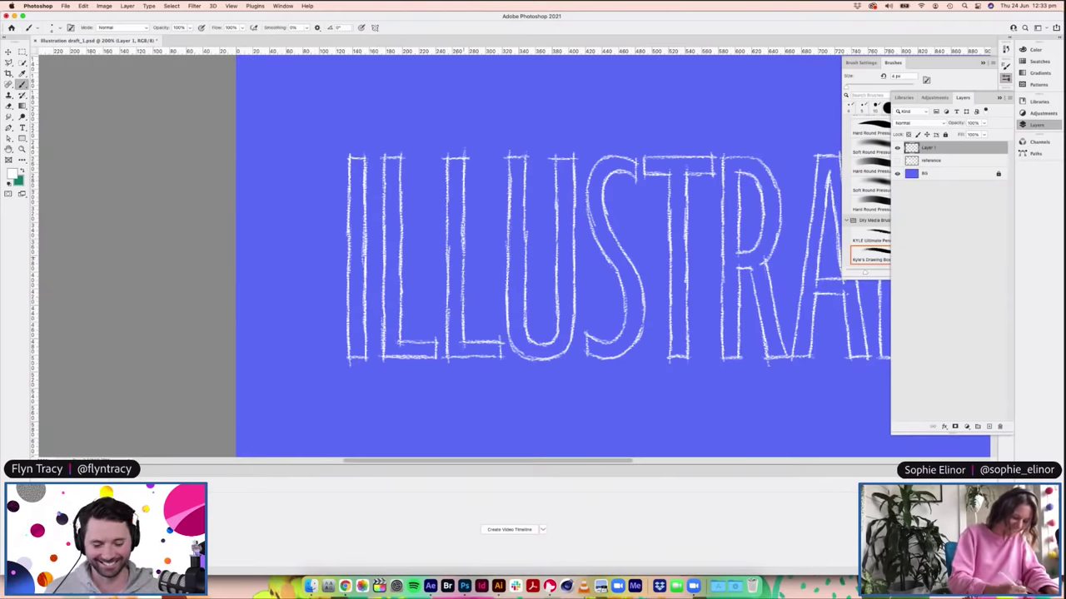
pyautogui.moveTo(463, 302); pyautogui.dragTo(463, 317)
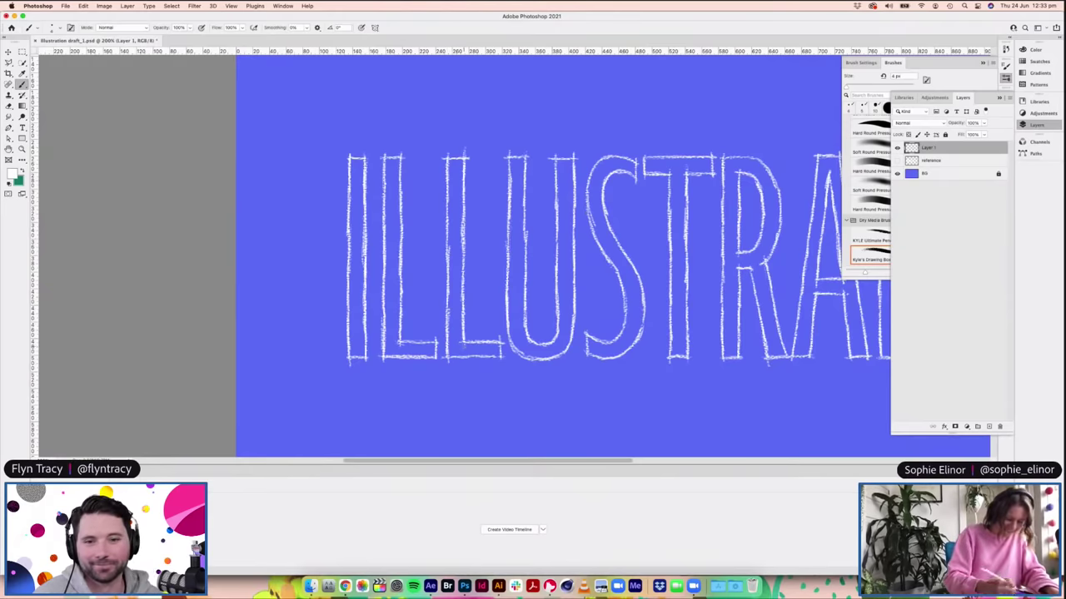
pyautogui.moveTo(413, 342); pyautogui.dragTo(503, 357)
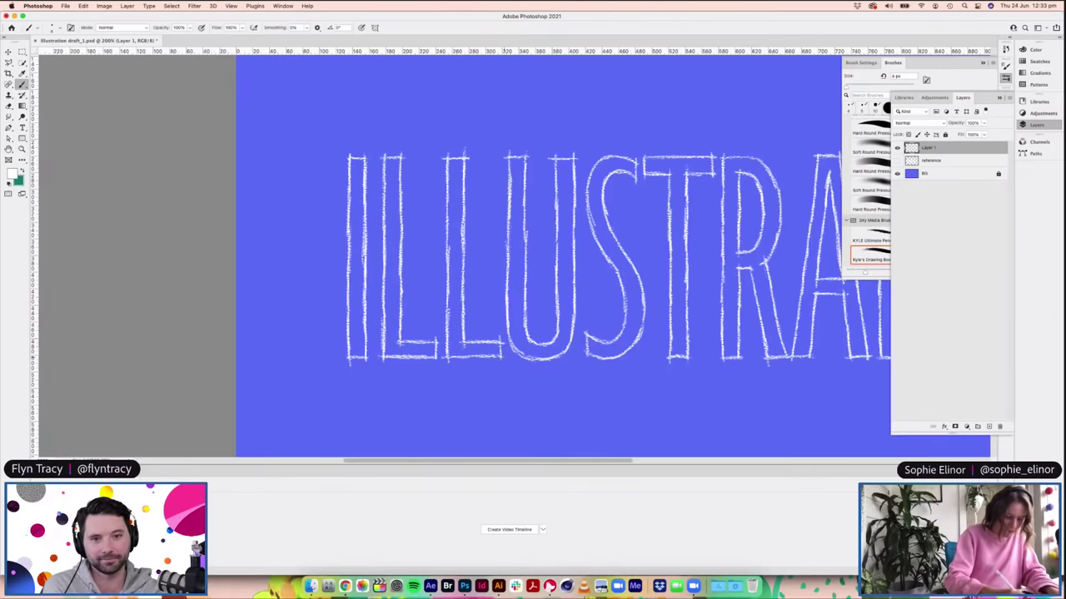
# Step: Go over the U's inner stem edges and the S's inner and outer curves to strengthen the pencil texture
pyautogui.moveTo(526, 184); pyautogui.dragTo(526, 233)
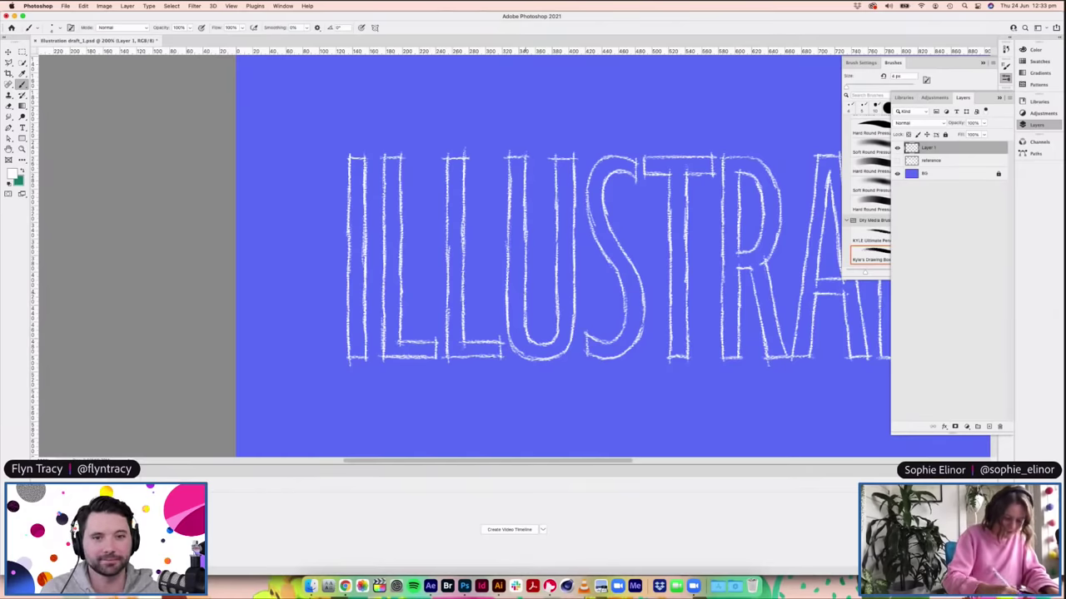
pyautogui.moveTo(558, 255); pyautogui.dragTo(558, 280)
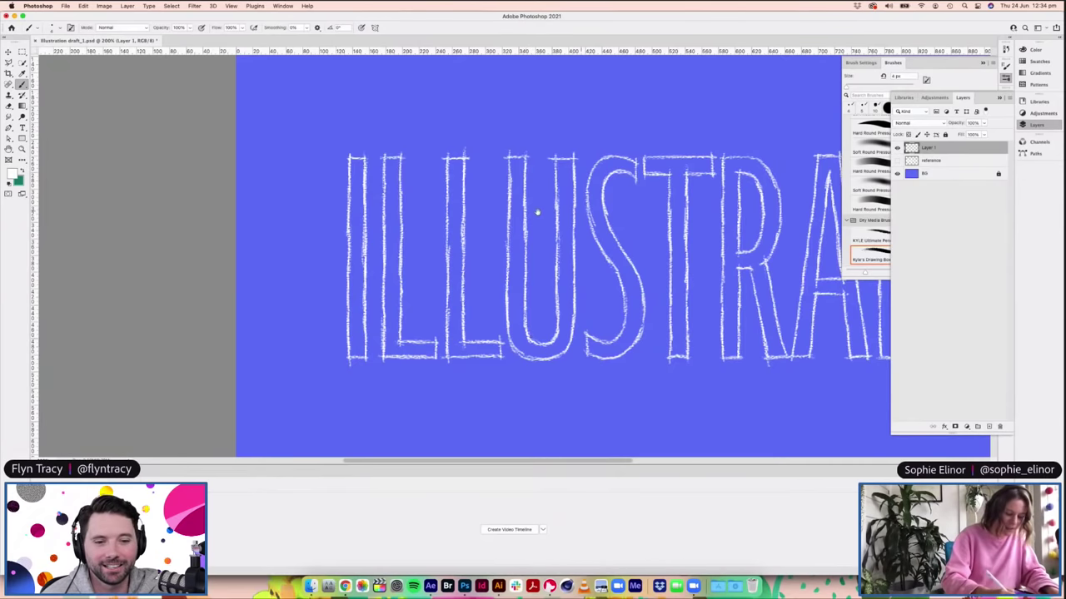
pyautogui.hscroll(3, 533, 214)
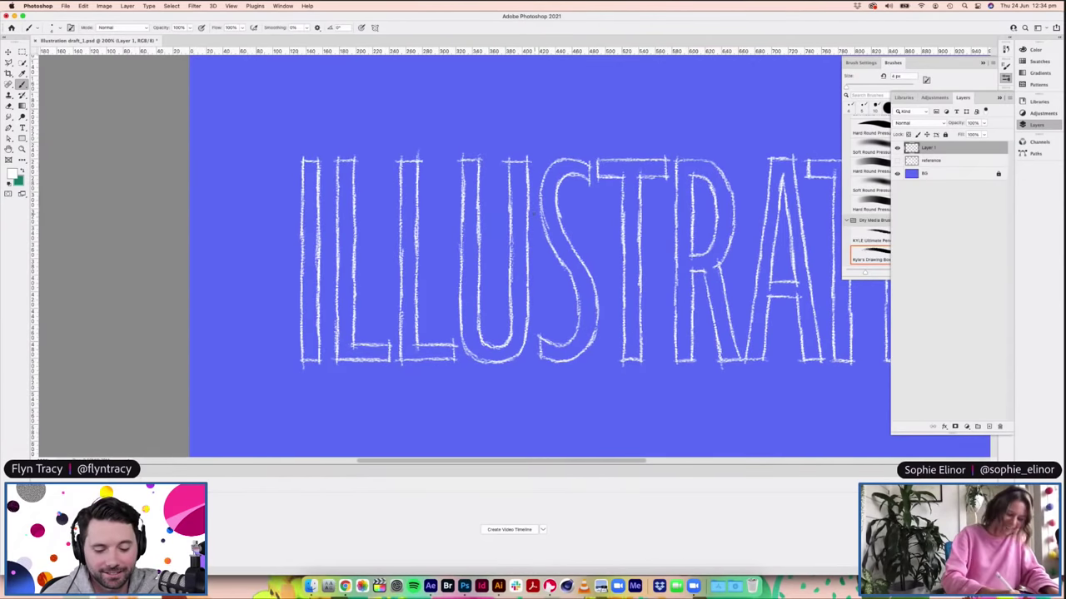
pyautogui.moveTo(563, 267)
pyautogui.mouseDown()
pyautogui.moveTo(579, 304)
pyautogui.moveTo(571, 342)
pyautogui.mouseUp()
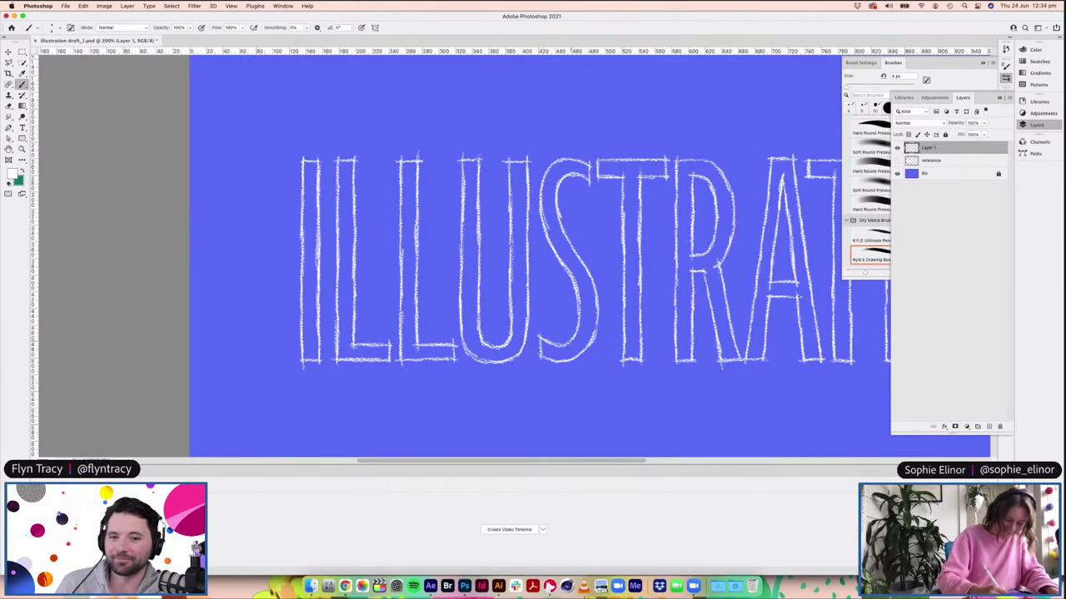
pyautogui.moveTo(558, 185)
pyautogui.mouseDown()
pyautogui.moveTo(561, 242)
pyautogui.moveTo(581, 268)
pyautogui.mouseUp()
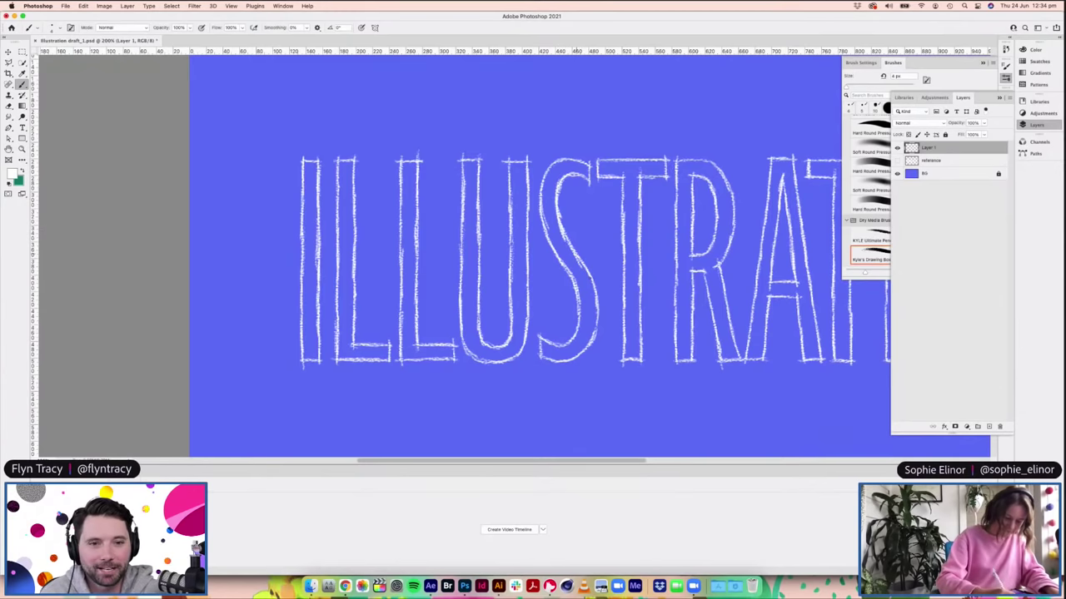
# Step: Strengthen the pencil line along the first T's stem and the upper edge of its crossbar
pyautogui.moveTo(624, 191); pyautogui.dragTo(623, 328)
pyautogui.press('super+z')
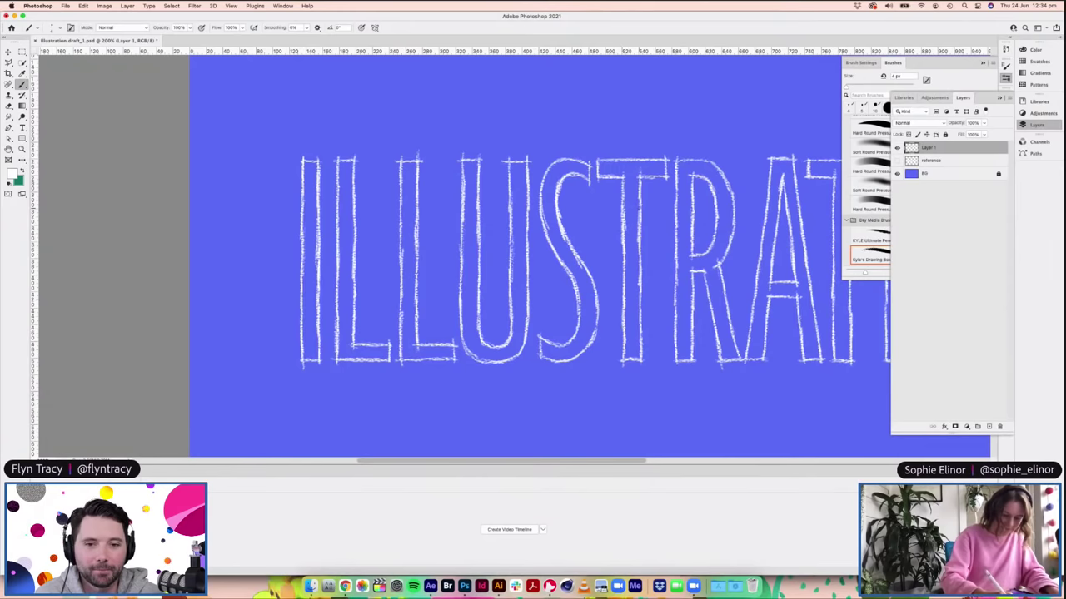
pyautogui.moveTo(598, 153)
pyautogui.mouseDown()
pyautogui.moveTo(599, 168)
pyautogui.moveTo(664, 159)
pyautogui.mouseUp()
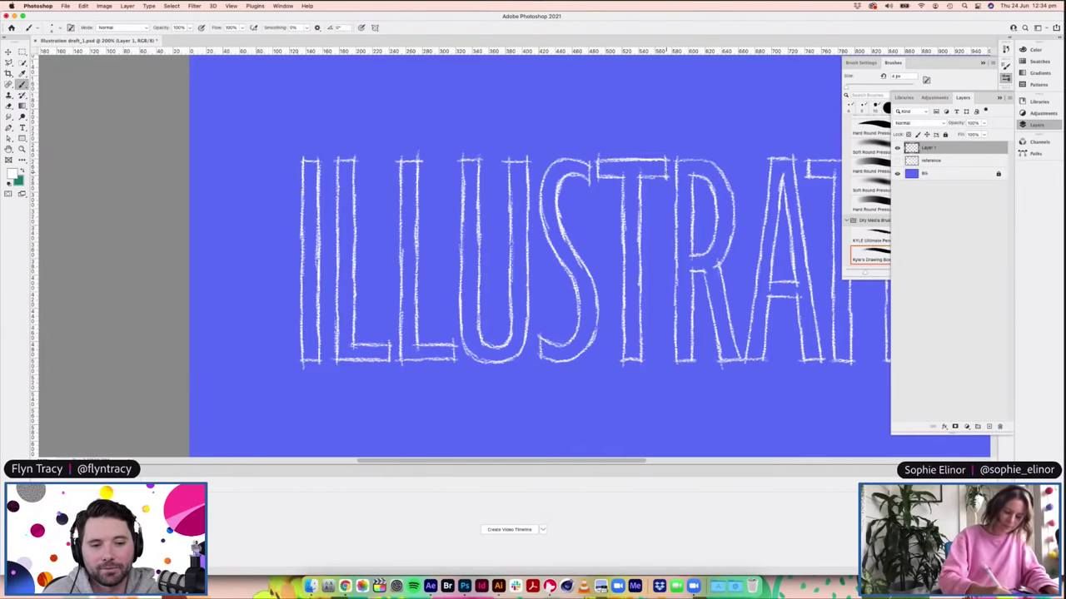
# Step: Go over the R's outer stem edge and the inside of its bowl to thicken the faint lines
pyautogui.moveTo(639, 307); pyautogui.dragTo(522, 315)
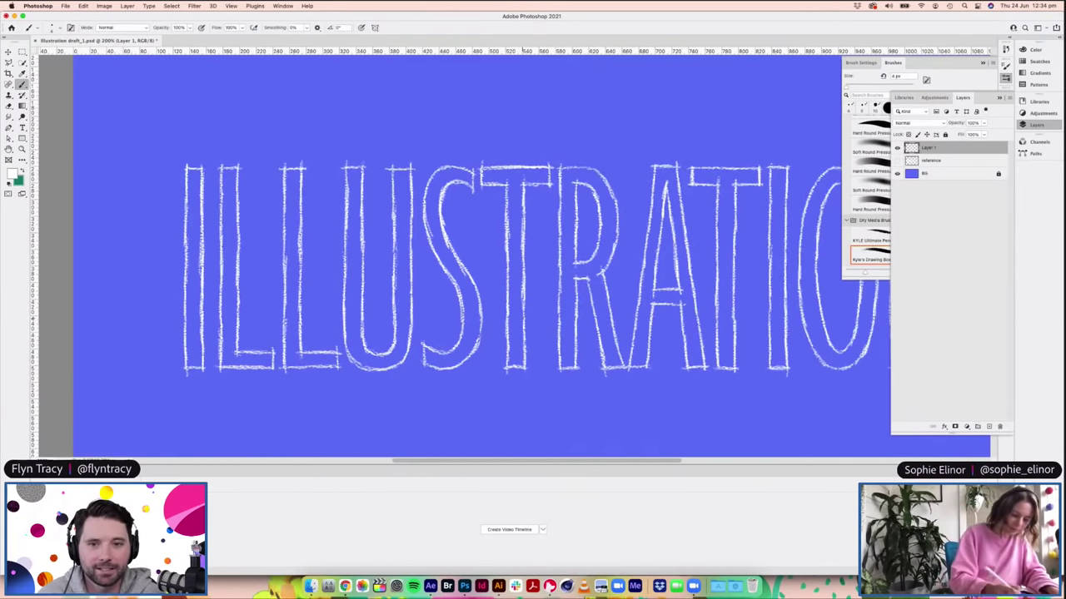
pyautogui.moveTo(555, 167); pyautogui.dragTo(575, 167)
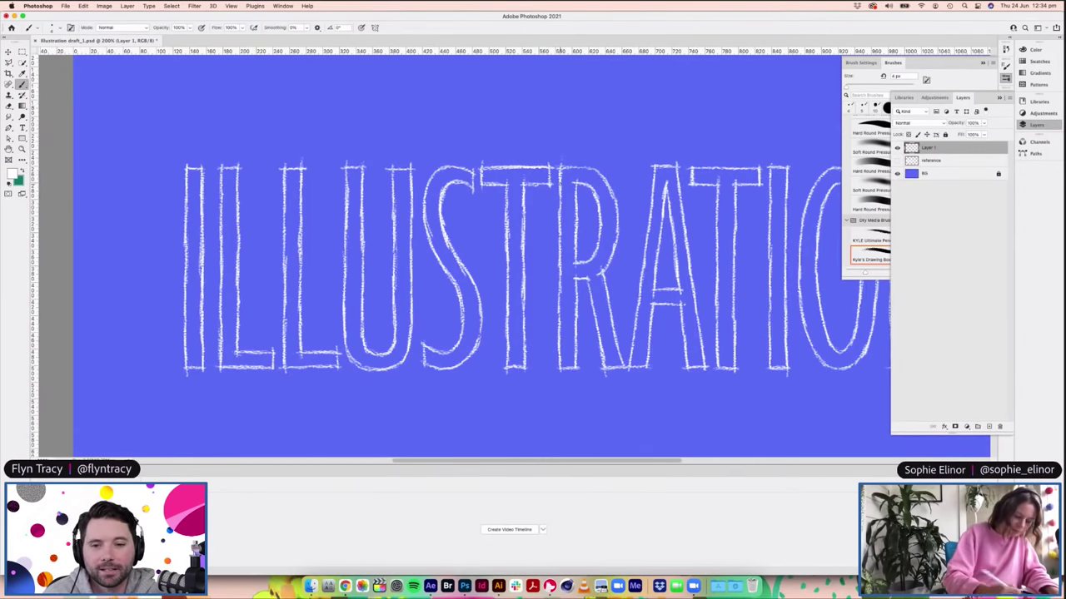
pyautogui.press('super+z')
pyautogui.moveTo(560, 214); pyautogui.dragTo(558, 327)
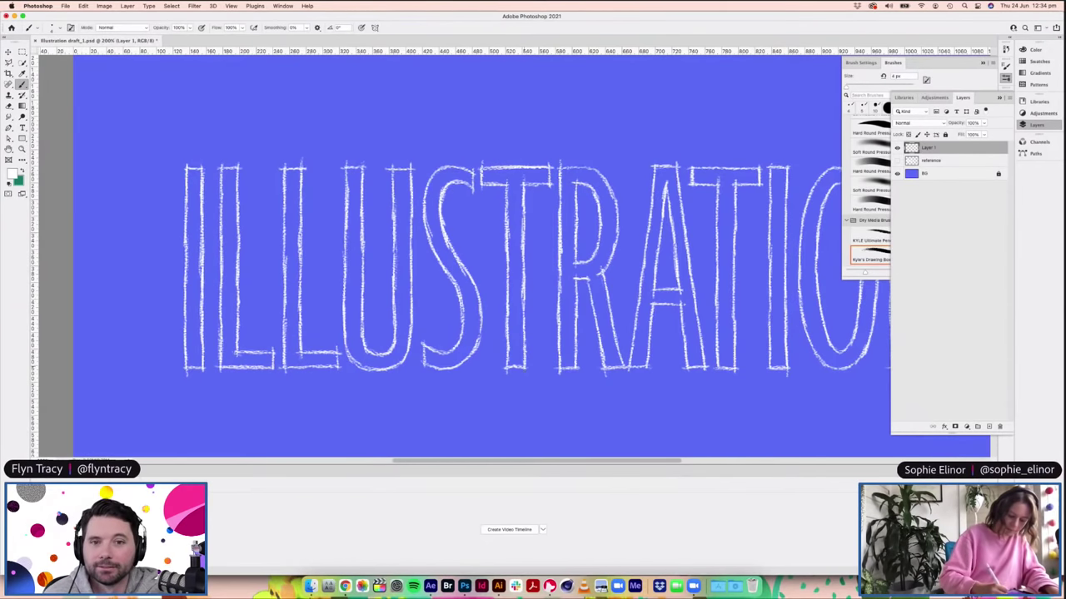
pyautogui.moveTo(579, 203); pyautogui.dragTo(579, 223)
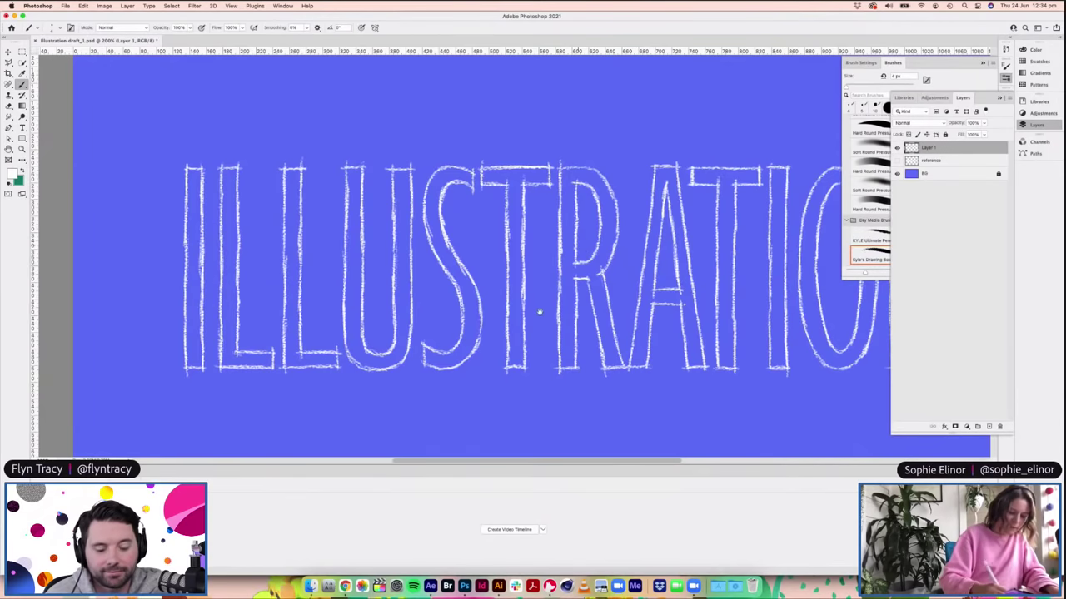
# Step: Reinforce the outer edge of the A's right leg and both stem edges of the second T with pencil strokes
pyautogui.hscroll(5, 511, 254)
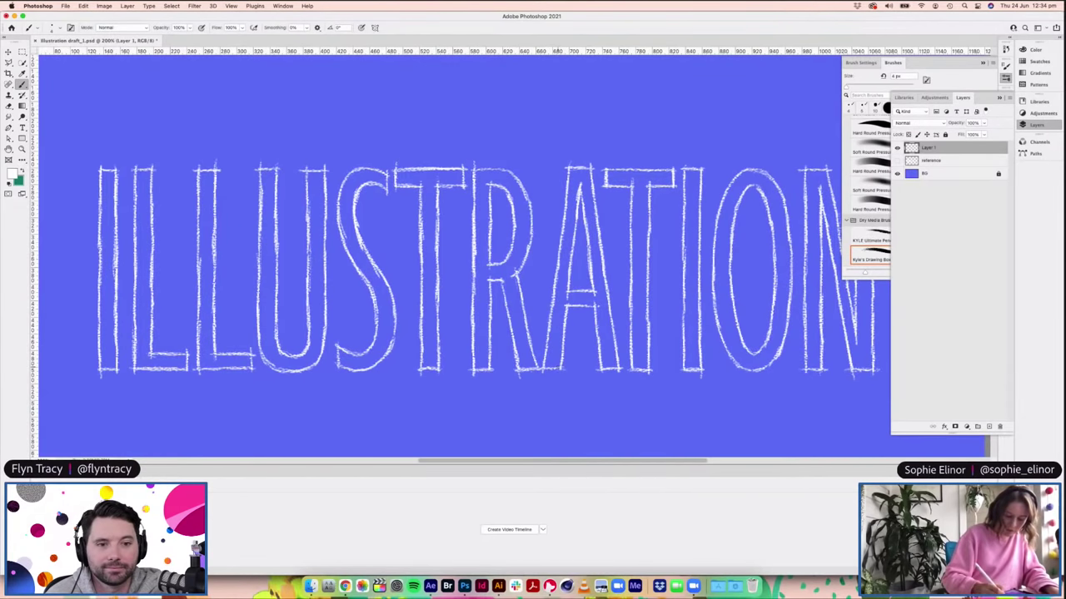
pyautogui.moveTo(597, 192); pyautogui.dragTo(598, 225)
pyautogui.moveTo(604, 263); pyautogui.dragTo(609, 283)
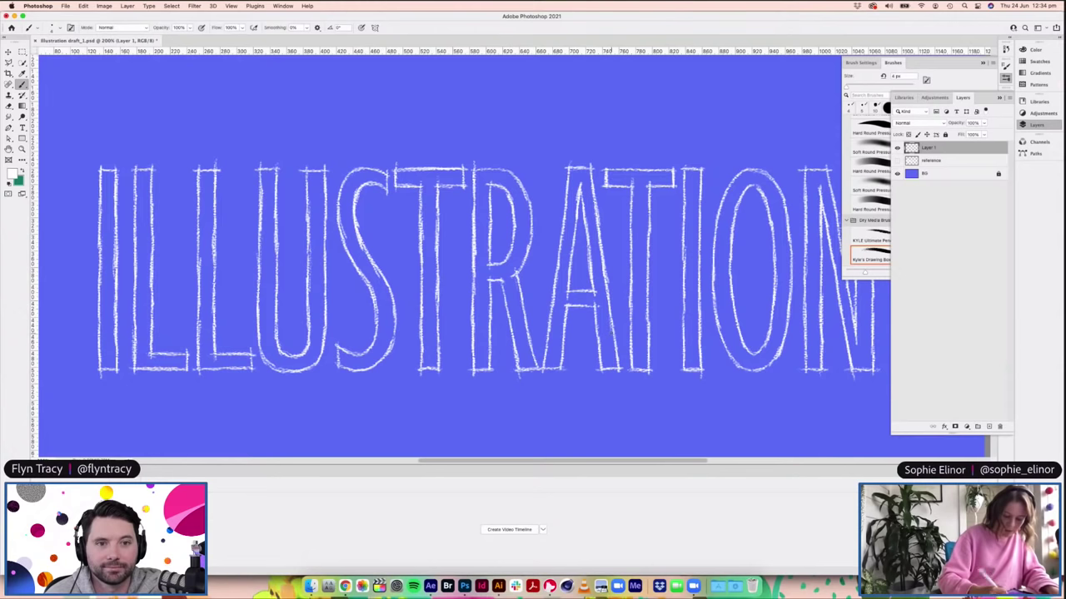
pyautogui.moveTo(631, 199); pyautogui.dragTo(632, 240)
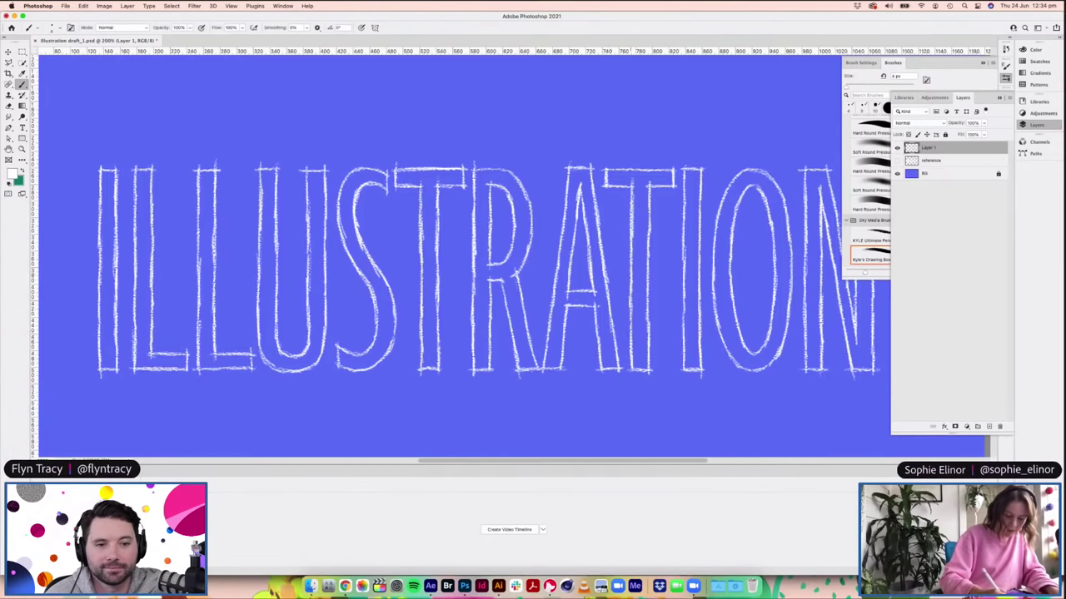
pyautogui.hscroll(3, 510, 255)
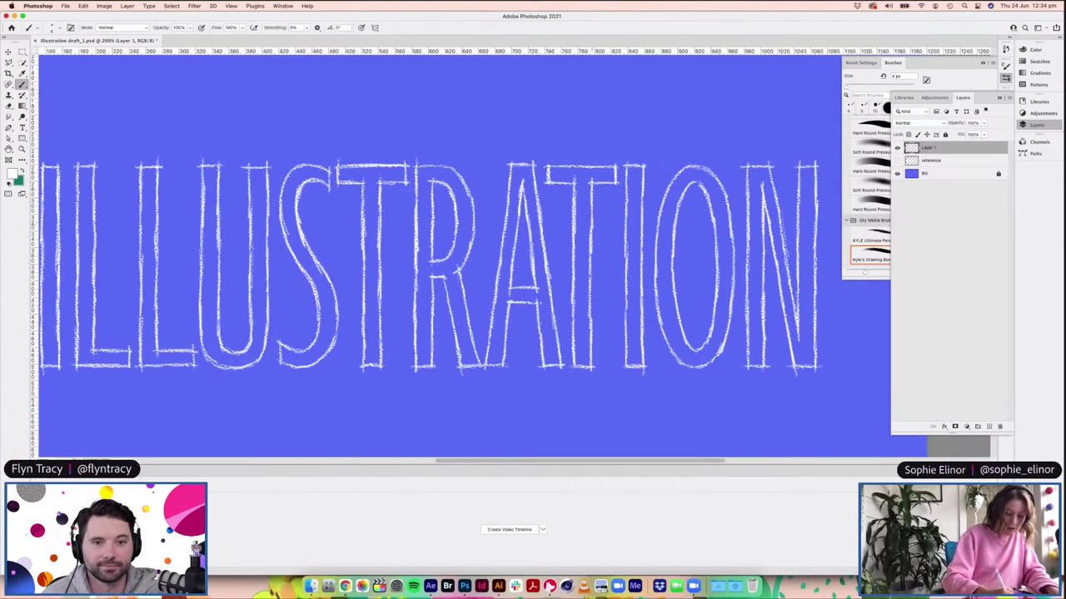
pyautogui.moveTo(590, 260); pyautogui.dragTo(590, 338)
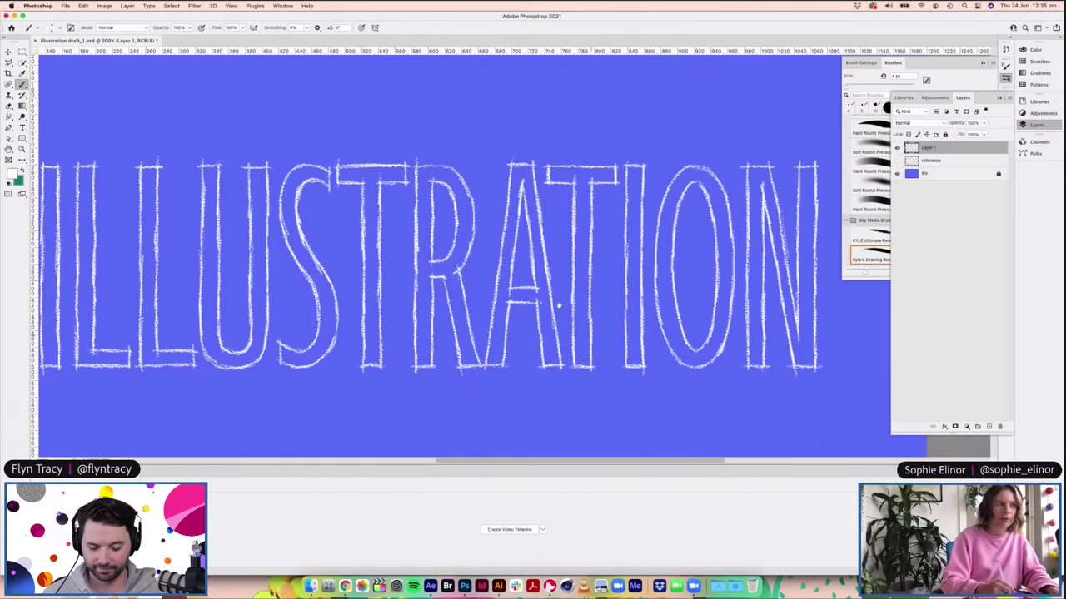
# Step: Go over the faint parts of the O's outer and inner curves with short pencil strokes
pyautogui.hscroll(3, 559, 305)
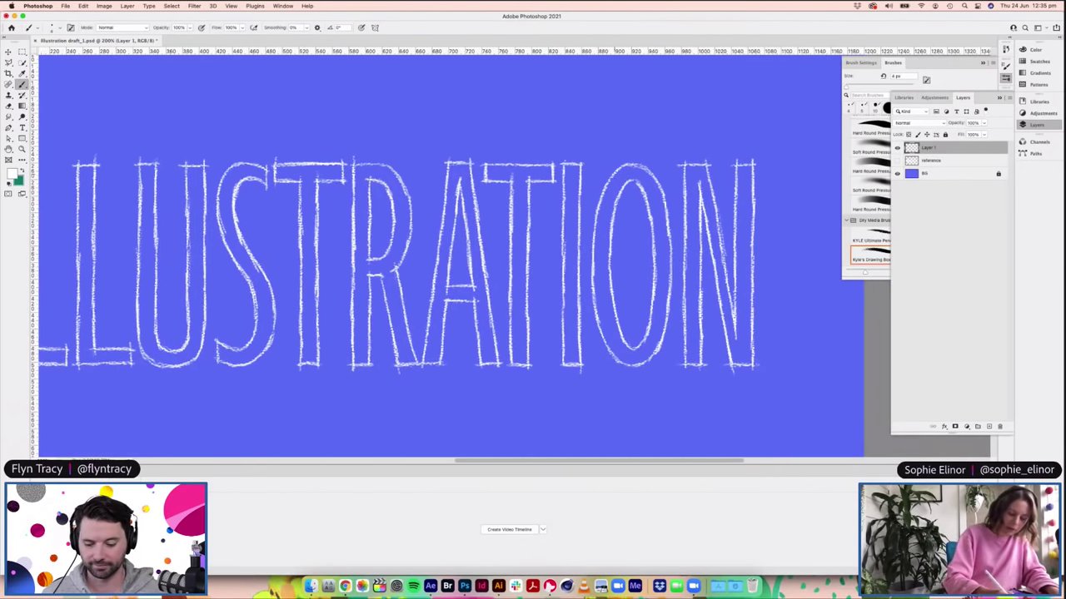
pyautogui.moveTo(594, 215); pyautogui.dragTo(592, 279)
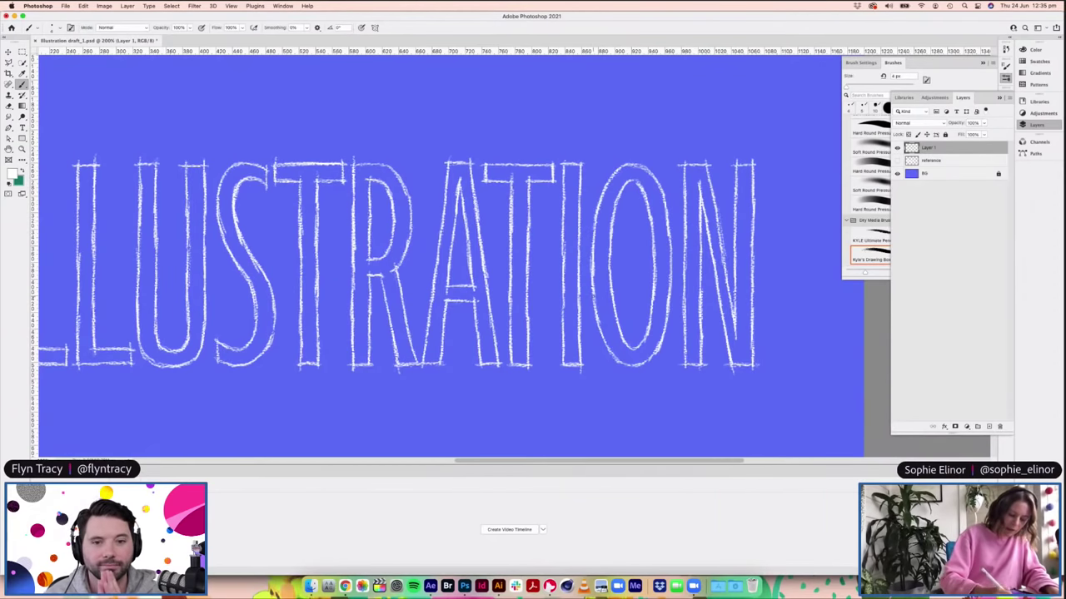
pyautogui.moveTo(627, 183); pyautogui.dragTo(640, 181)
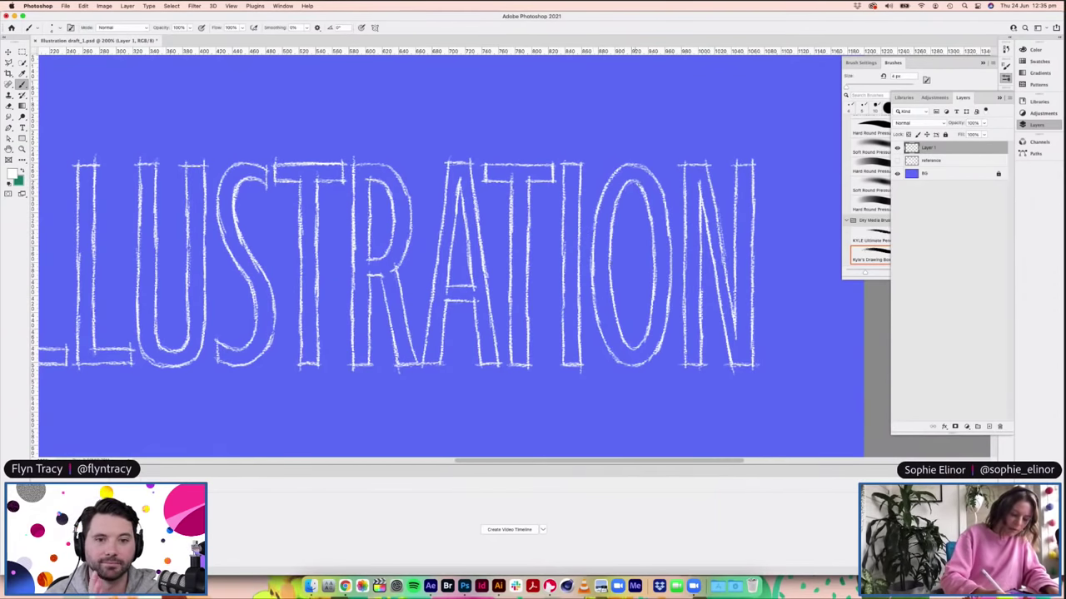
pyautogui.hscroll(4, 584, 286)
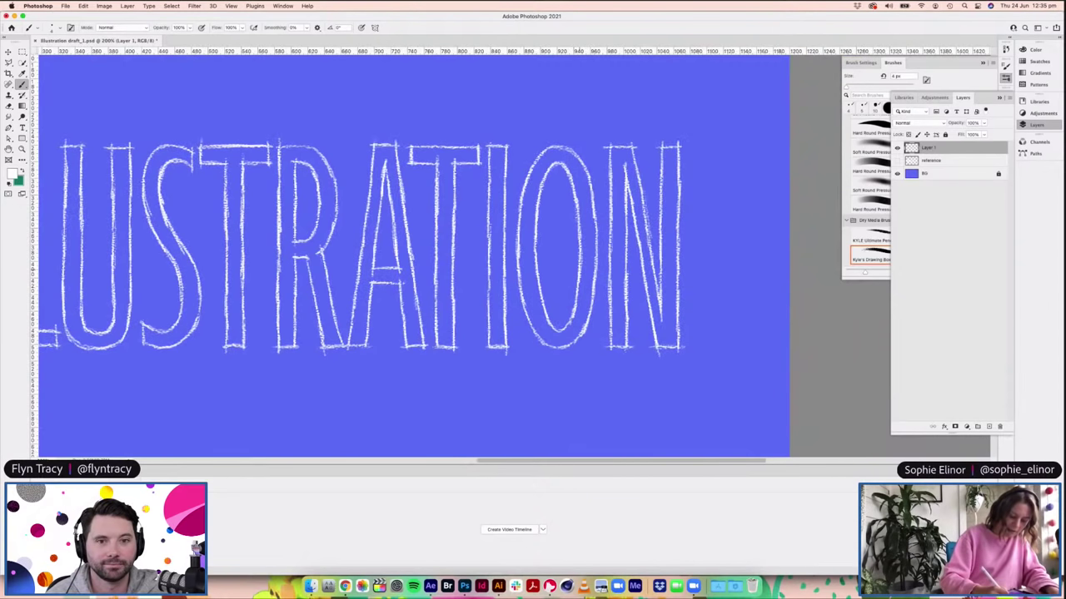
pyautogui.moveTo(538, 277); pyautogui.dragTo(547, 325)
pyautogui.moveTo(597, 226); pyautogui.dragTo(596, 260)
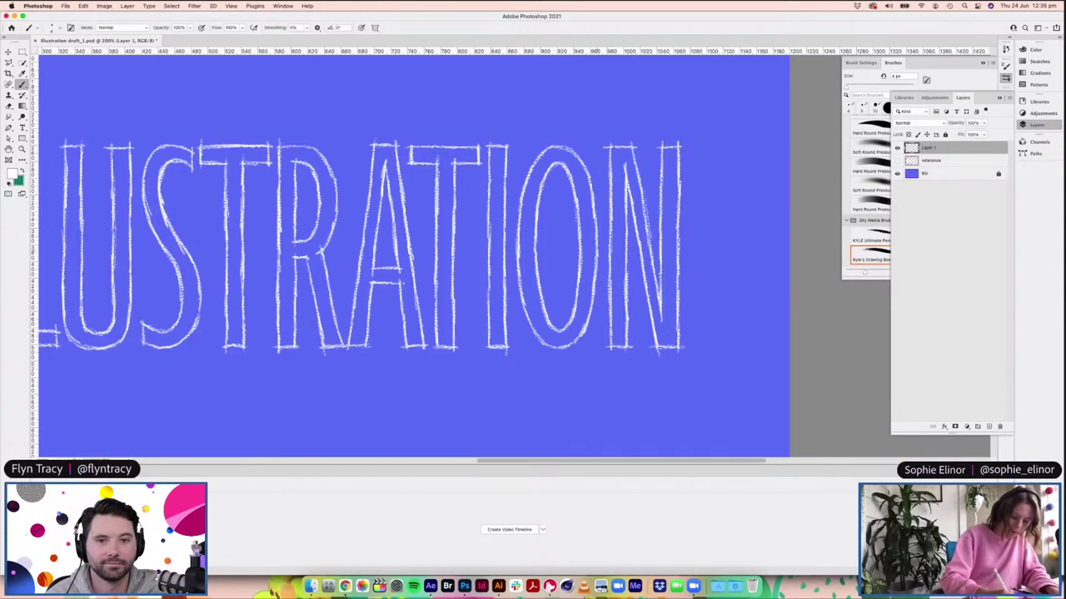
# Step: Strengthen the N's left stem, the inner edge of its right stem and its diagonal with pencil strokes
pyautogui.moveTo(612, 240); pyautogui.dragTo(611, 340)
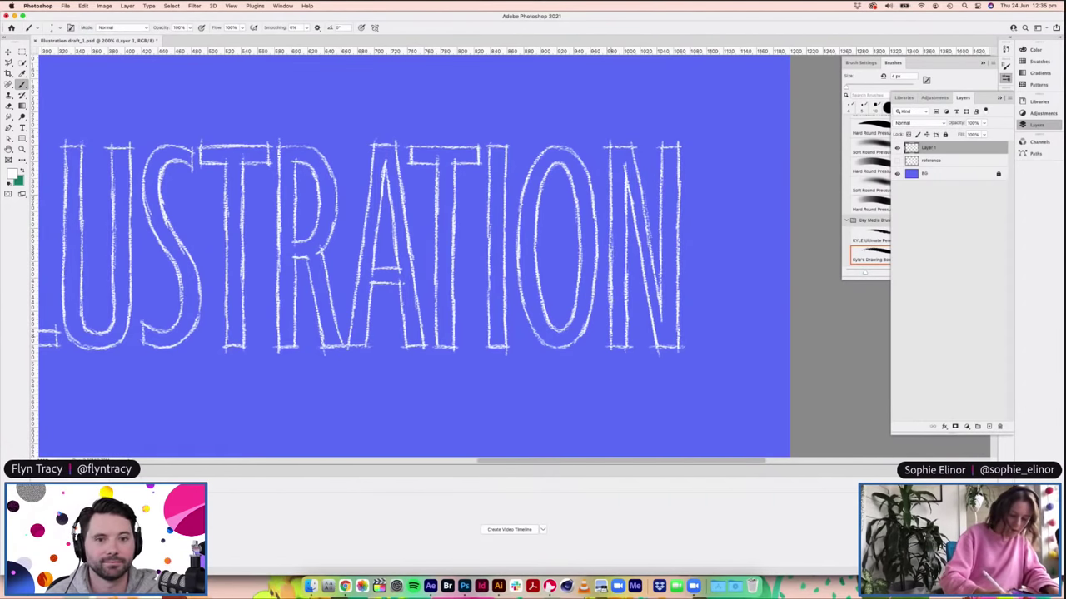
pyautogui.moveTo(627, 240); pyautogui.dragTo(625, 285)
pyautogui.moveTo(662, 175); pyautogui.dragTo(662, 235)
pyautogui.moveTo(661, 278); pyautogui.dragTo(661, 302)
pyautogui.moveTo(637, 174); pyautogui.dragTo(651, 231)
pyautogui.hotkey('ctrl', 'z')
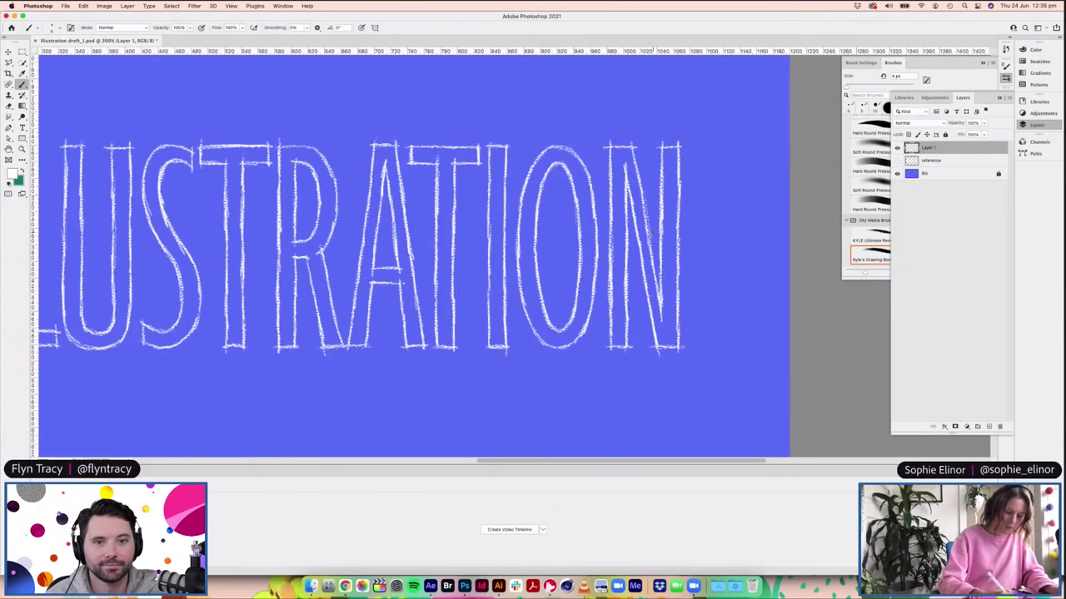
pyautogui.moveTo(654, 261); pyautogui.dragTo(657, 271)
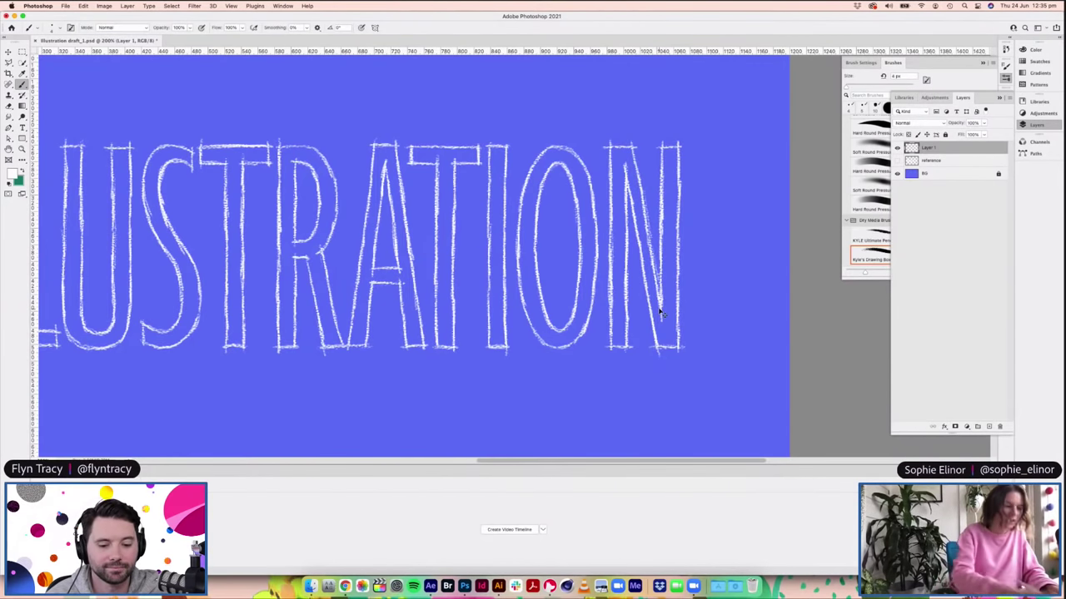
# Step: Add a new layer above the finished outline, with the reference layer shown and Layer 1 hidden
pyautogui.press('super+0')
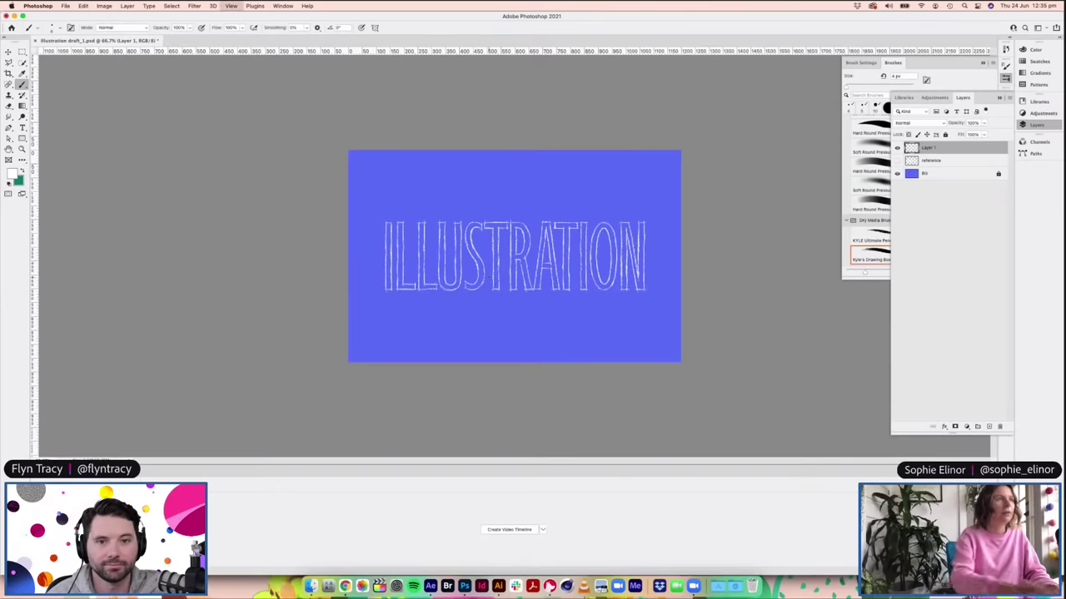
pyautogui.press('super+1')
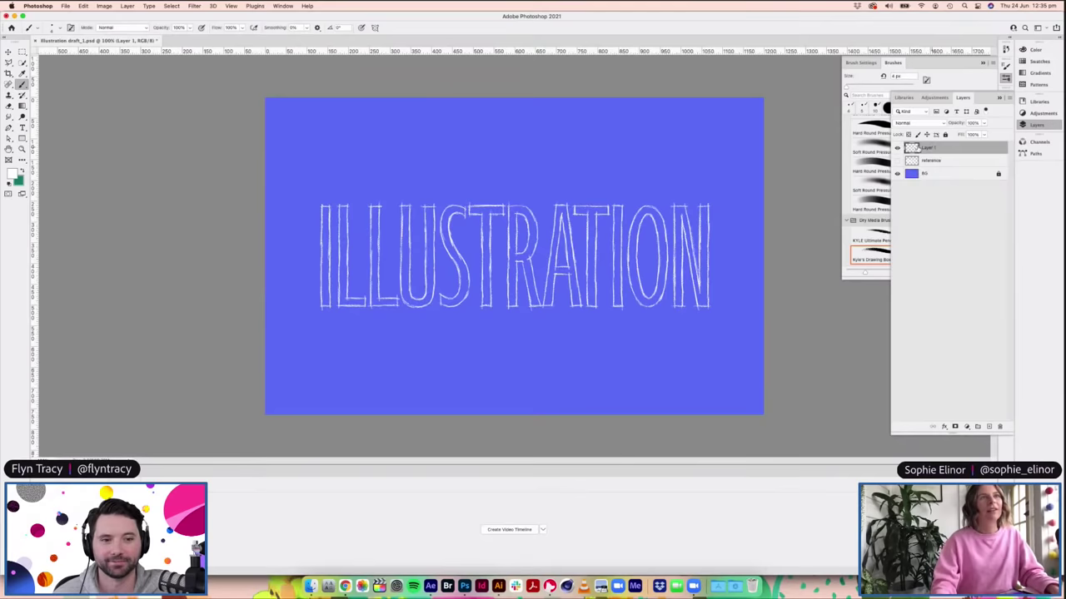
pyautogui.click(988, 427)
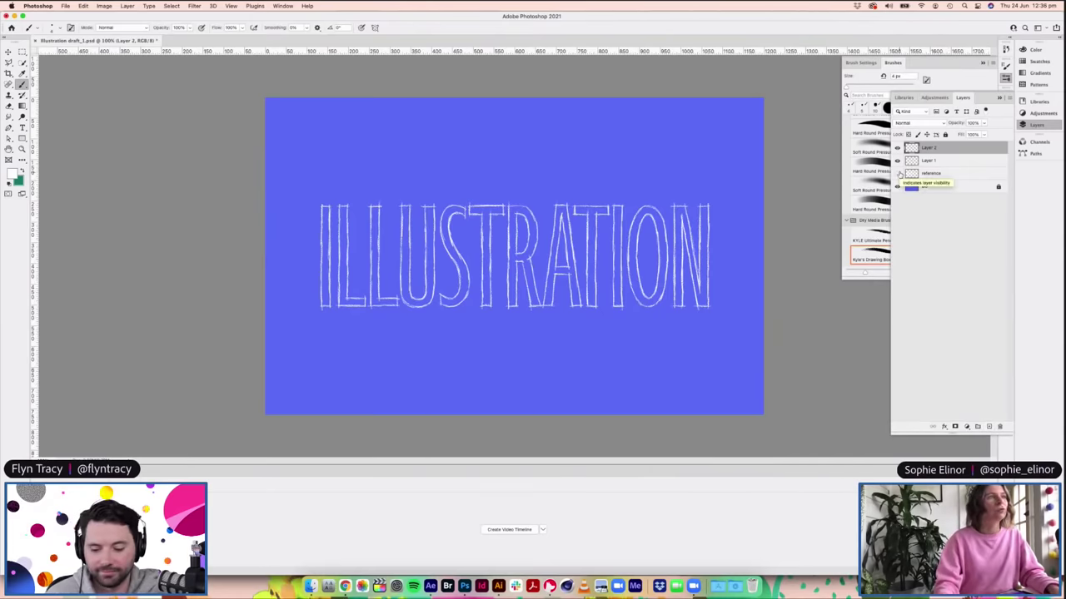
pyautogui.click(897, 174)
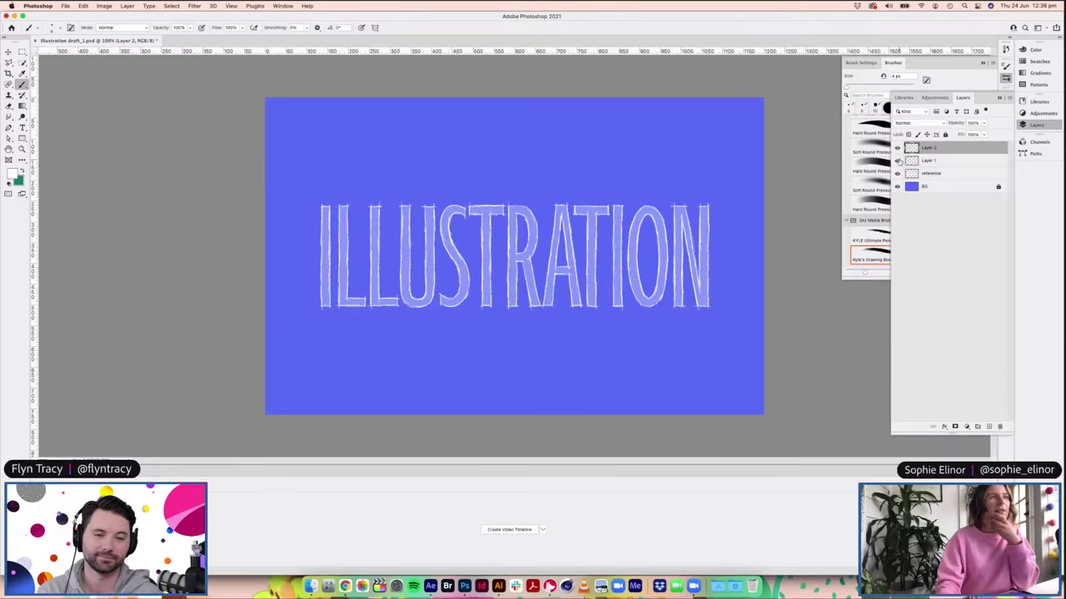
pyautogui.click(897, 160)
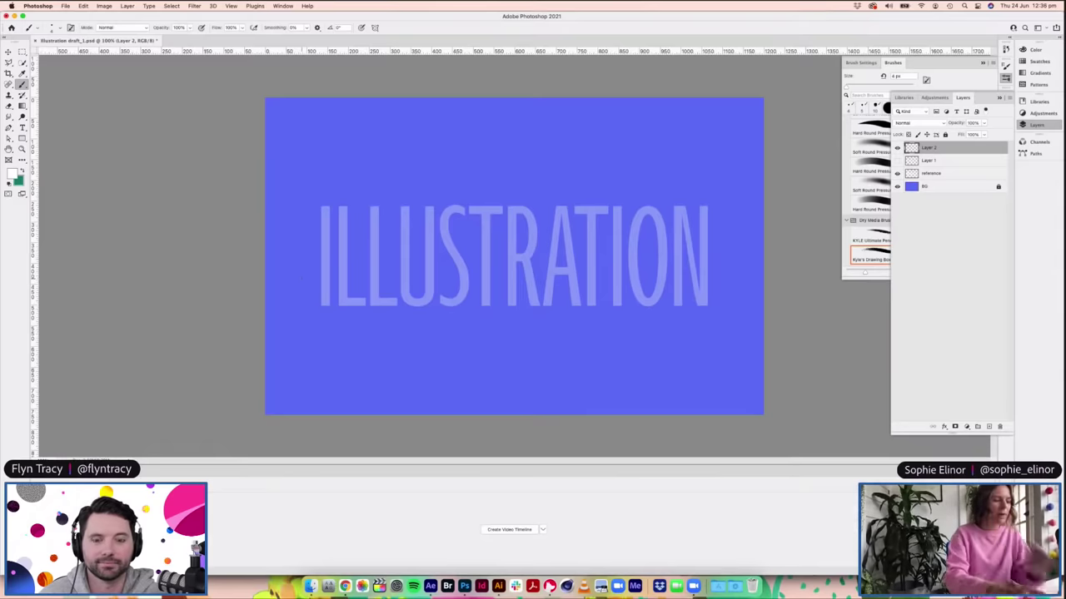
# Step: Trace a new pencil outline around the first I on Layer 2, following the reference lettering
pyautogui.press('super+plus')
pyautogui.press('super+plus')
pyautogui.hscroll(-10, 301, 279)
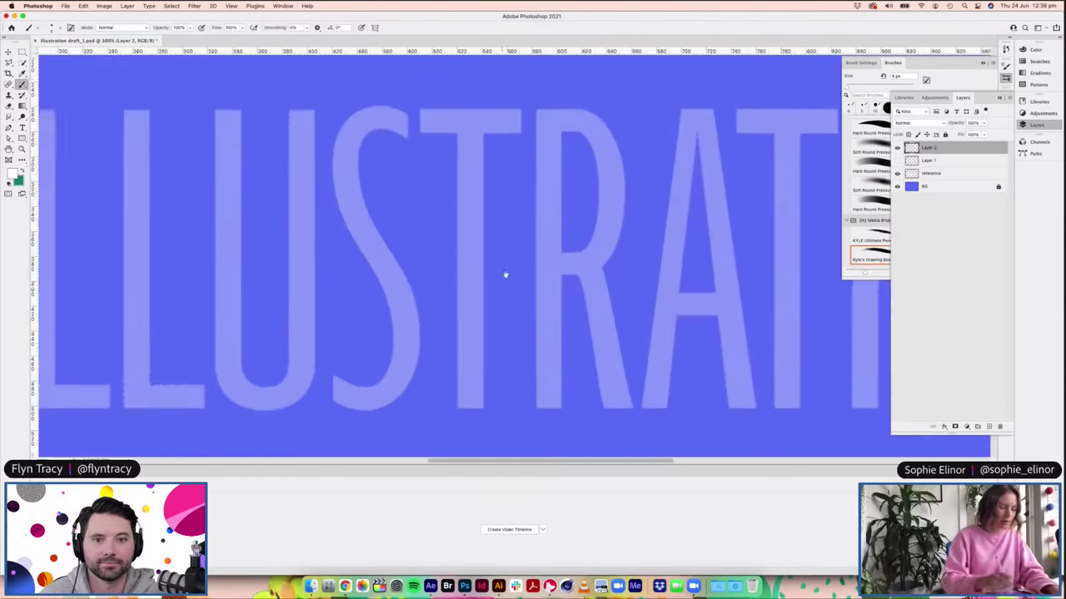
pyautogui.hscroll(-2, 488, 297)
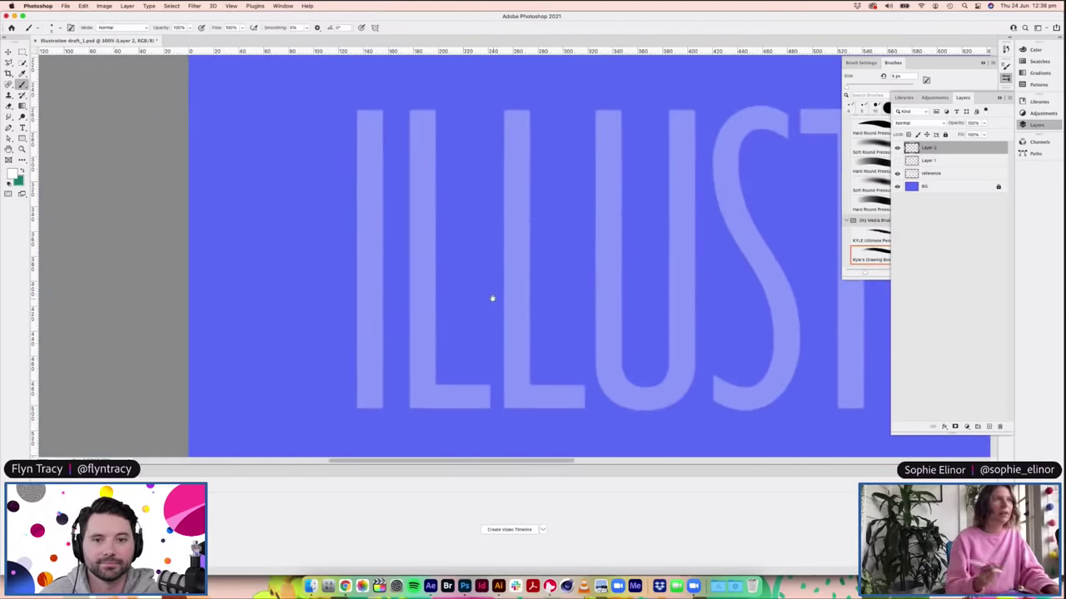
pyautogui.hscroll(-1, 567, 350)
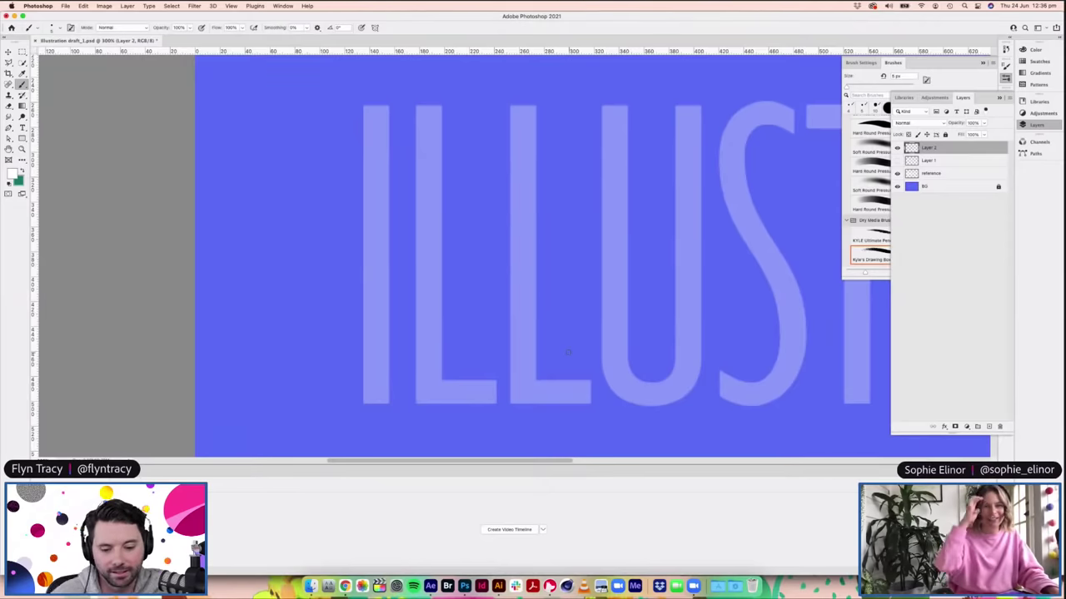
pyautogui.scroll(-3, 522, 351)
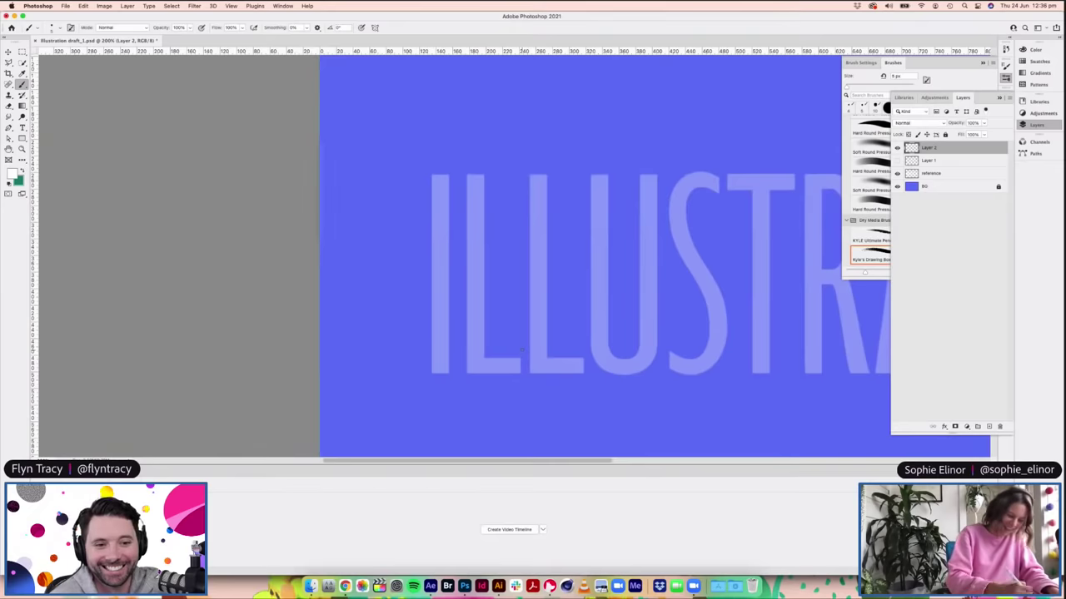
pyautogui.moveTo(431, 174); pyautogui.dragTo(433, 374)
pyautogui.moveTo(431, 178)
pyautogui.mouseDown()
pyautogui.moveTo(446, 174)
pyautogui.moveTo(447, 214)
pyautogui.mouseUp()
pyautogui.moveTo(447, 203); pyautogui.dragTo(450, 372)
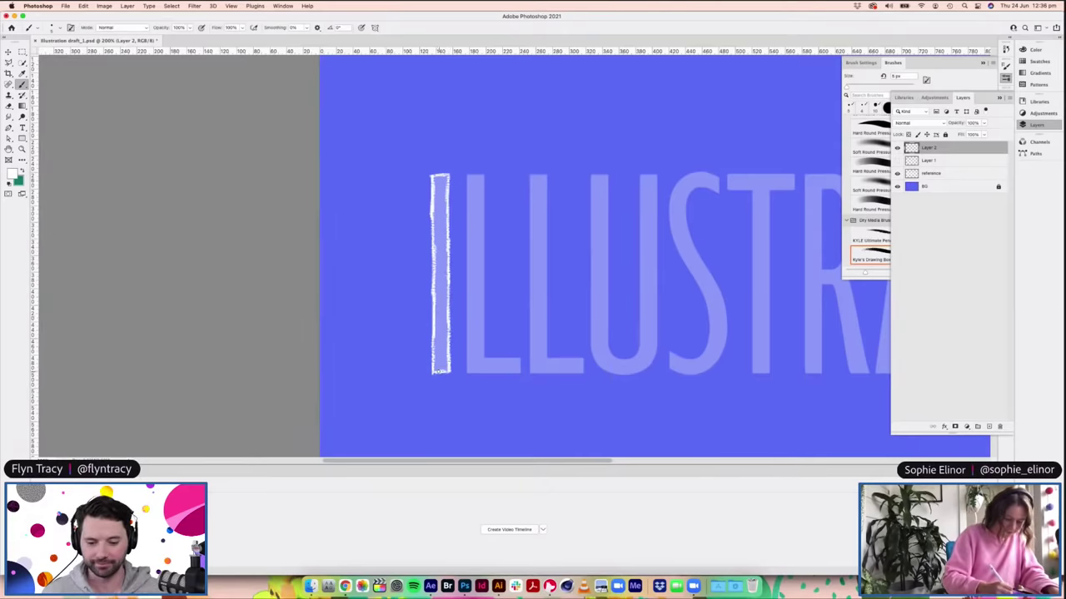
pyautogui.moveTo(447, 182); pyautogui.dragTo(448, 230)
pyautogui.moveTo(447, 277); pyautogui.dragTo(446, 313)
# Step: Trace a pencil outline around the first L on Layer 2, following the reference stem and foot
pyautogui.moveTo(468, 175); pyautogui.dragTo(468, 373)
pyautogui.moveTo(469, 325); pyautogui.dragTo(469, 353)
pyautogui.moveTo(468, 177)
pyautogui.mouseDown()
pyautogui.moveTo(478, 175)
pyautogui.moveTo(482, 223)
pyautogui.mouseUp()
pyautogui.moveTo(481, 173); pyautogui.dragTo(481, 249)
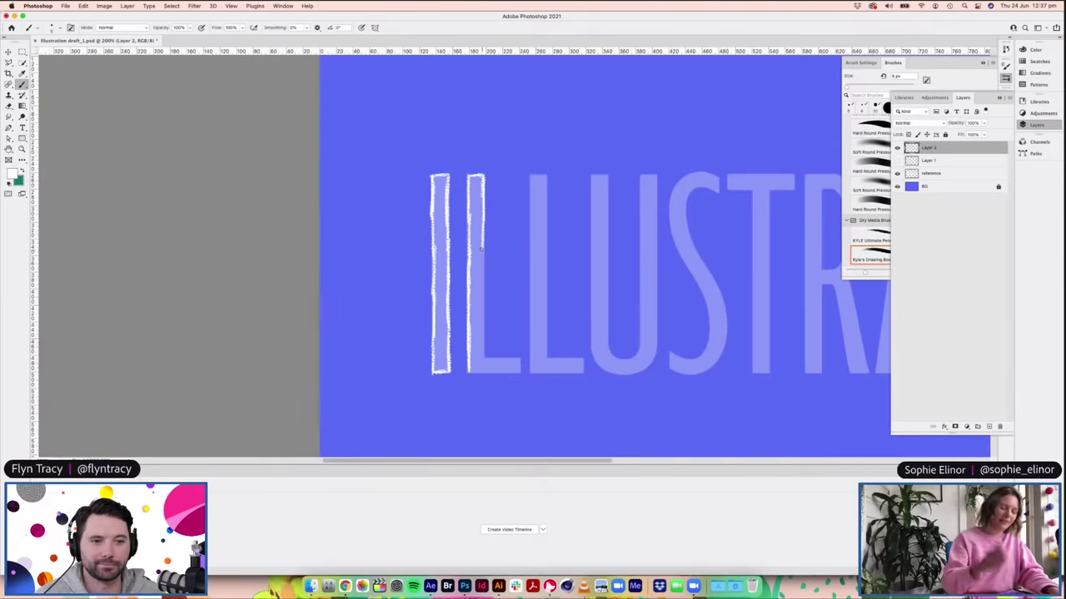
pyautogui.moveTo(481, 235); pyautogui.dragTo(483, 362)
pyautogui.scroll(-2, 538, 308)
pyautogui.moveTo(487, 323); pyautogui.dragTo(518, 323)
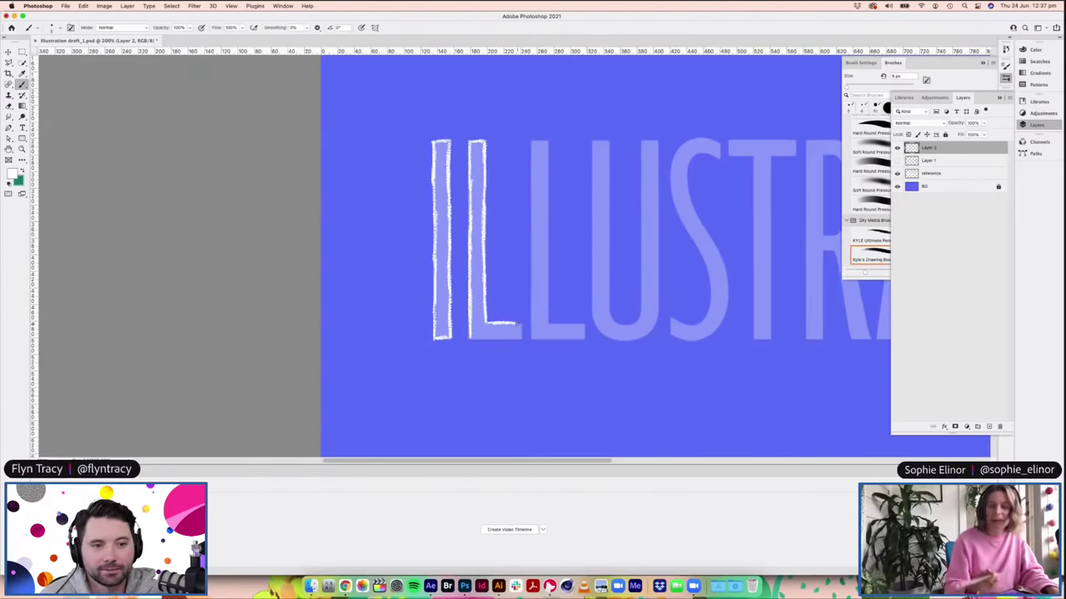
pyautogui.moveTo(517, 323)
pyautogui.mouseDown()
pyautogui.moveTo(521, 339)
pyautogui.moveTo(469, 338)
pyautogui.moveTo(470, 320)
pyautogui.moveTo(517, 339)
pyautogui.moveTo(484, 278)
pyautogui.moveTo(484, 171)
pyautogui.mouseUp()
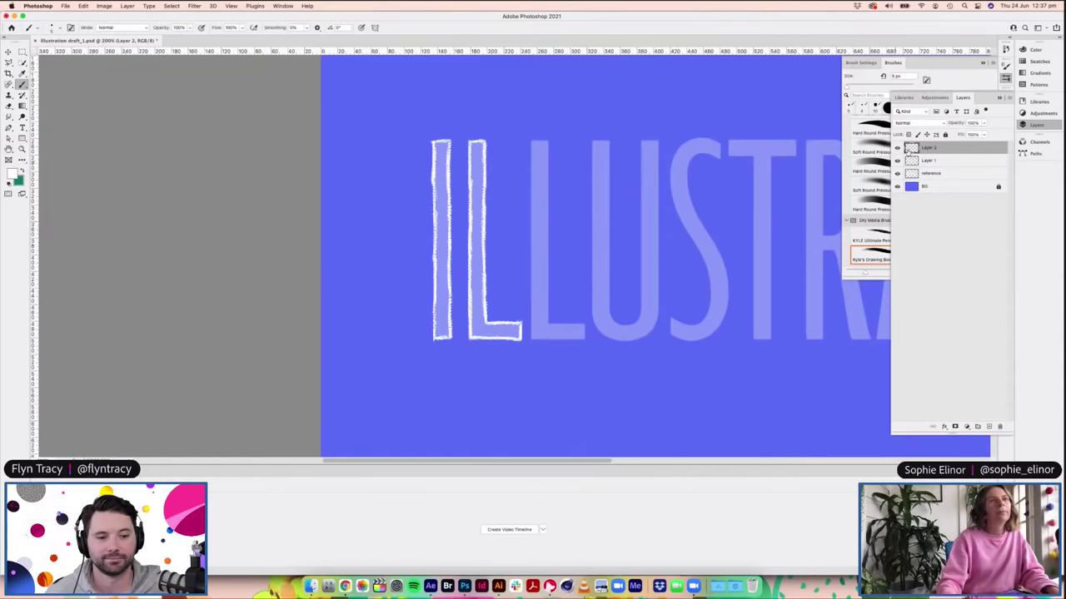
# Step: Compare the new outline with Layer 1, and add a new layer on top with Layer 2 hidden
pyautogui.click(898, 147)
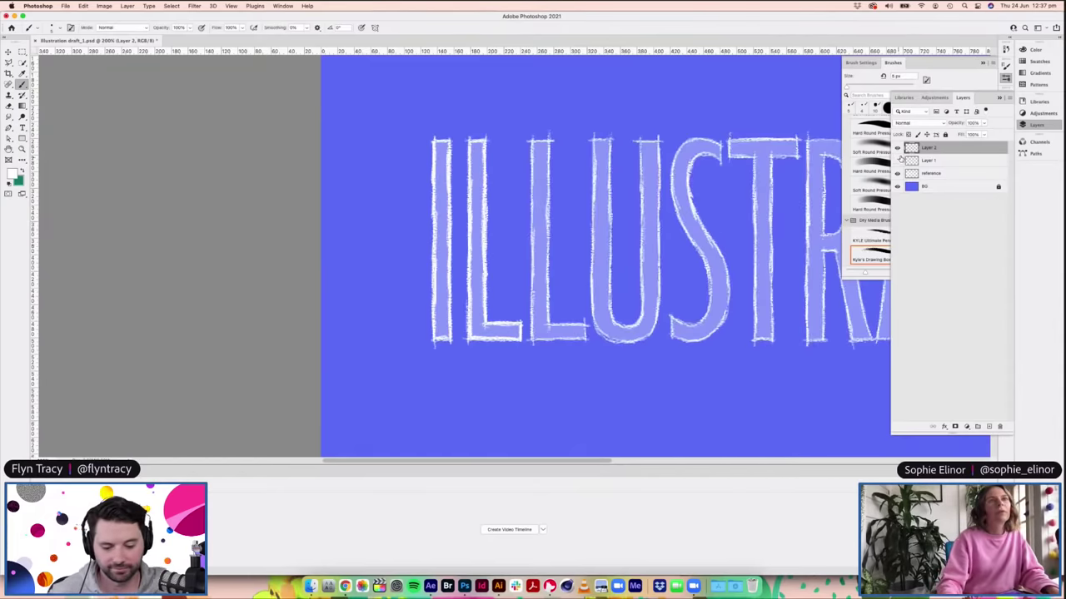
pyautogui.click(898, 148)
pyautogui.click(989, 426)
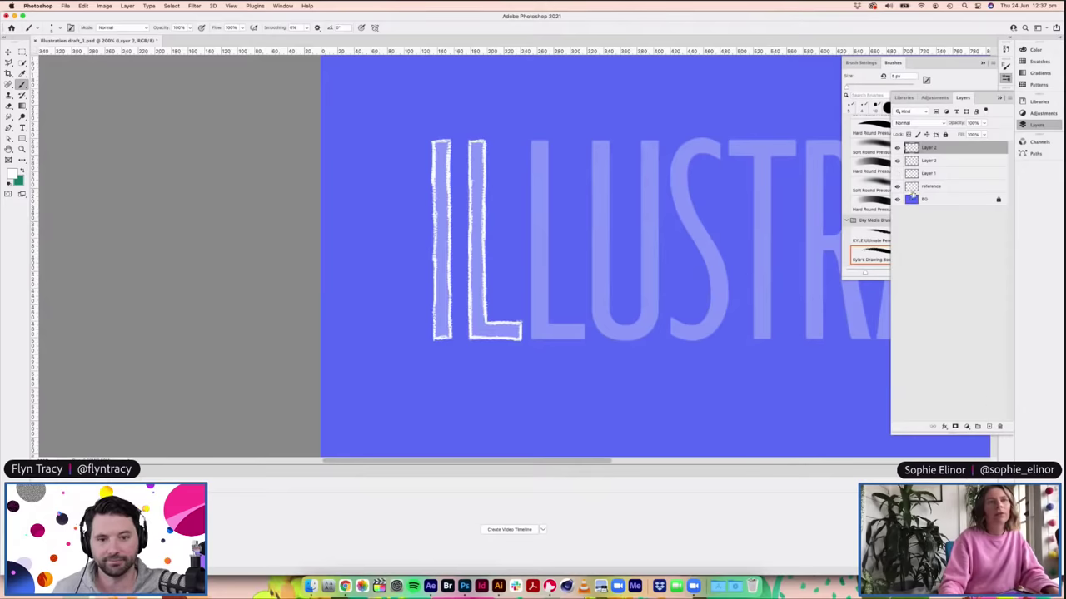
pyautogui.click(898, 171)
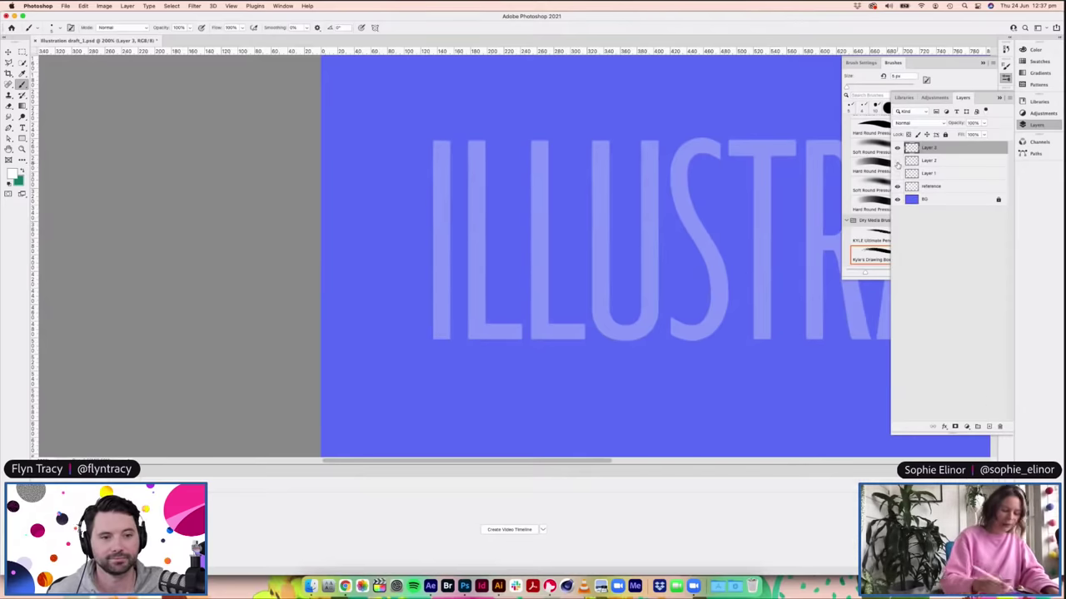
# Step: Trace a pencil outline around the first I on Layer 3, following the reference lettering
pyautogui.scroll(2, 510, 253)
pyautogui.moveTo(444, 163); pyautogui.dragTo(443, 358)
pyautogui.moveTo(446, 162)
pyautogui.mouseDown()
pyautogui.moveTo(459, 162)
pyautogui.moveTo(461, 223)
pyautogui.moveTo(458, 341)
pyautogui.moveTo(447, 358)
pyautogui.mouseUp()
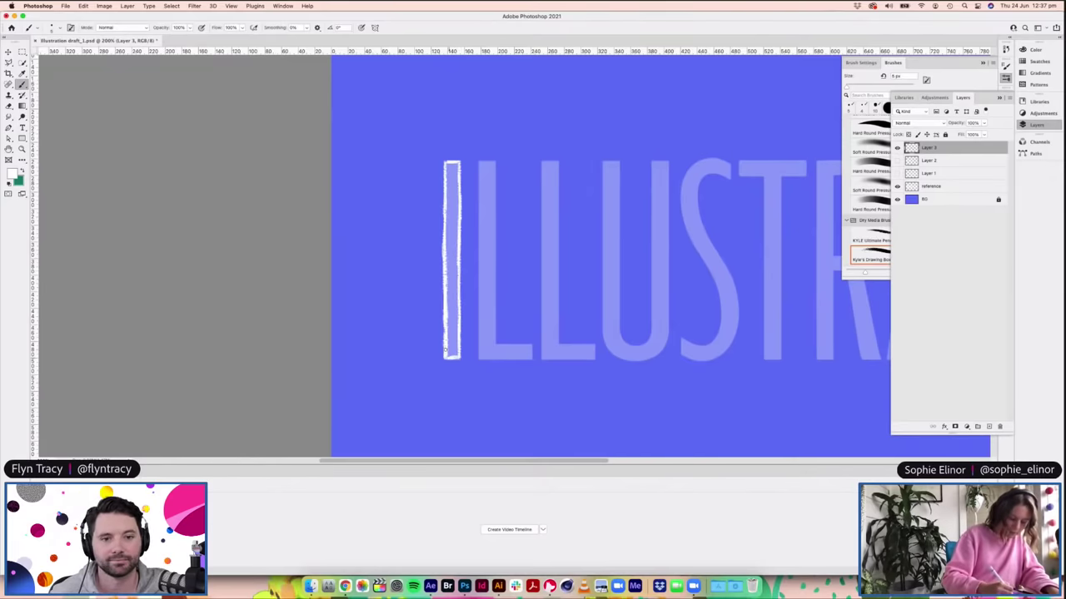
# Step: Trace the first L's stem and foot in pencil on Layer 3, closing its outline
pyautogui.moveTo(480, 161)
pyautogui.mouseDown()
pyautogui.moveTo(481, 232)
pyautogui.moveTo(493, 162)
pyautogui.moveTo(497, 193)
pyautogui.moveTo(495, 172)
pyautogui.moveTo(494, 341)
pyautogui.mouseUp()
pyautogui.moveTo(480, 226); pyautogui.dragTo(481, 358)
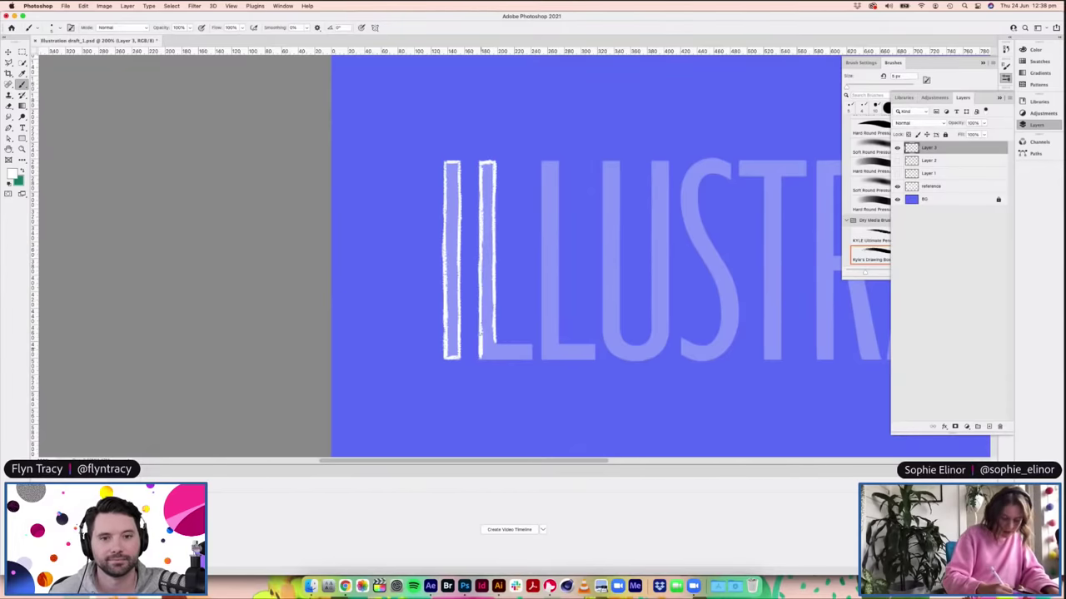
pyautogui.scroll(-1, 511, 333)
pyautogui.hscroll(1, 511, 334)
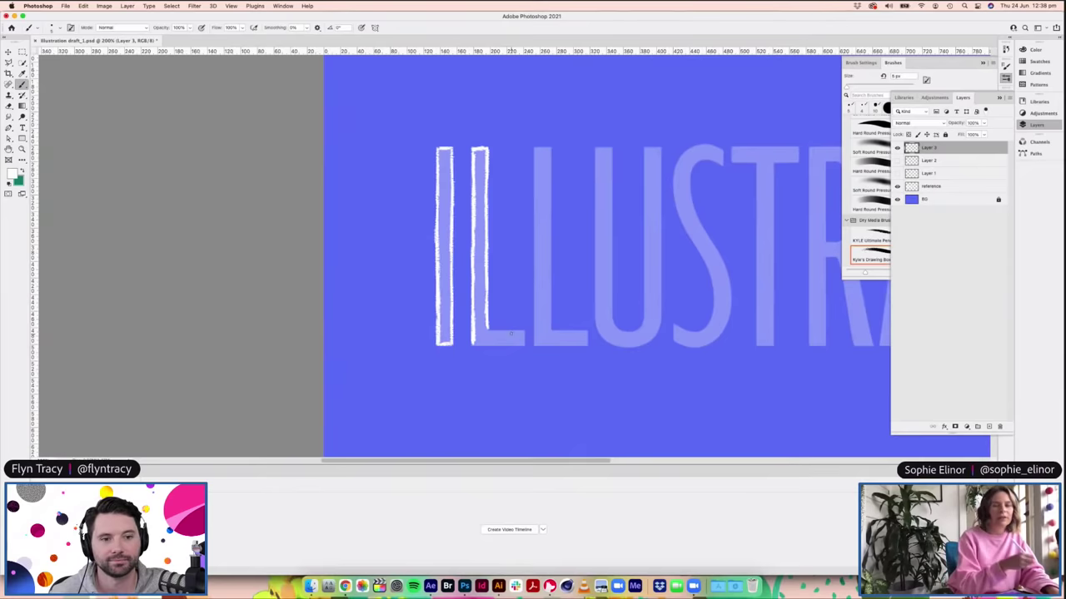
pyautogui.moveTo(484, 329)
pyautogui.mouseDown()
pyautogui.moveTo(523, 332)
pyautogui.moveTo(524, 343)
pyautogui.moveTo(473, 347)
pyautogui.mouseUp()
# Step: Thicken and roughen the I and L outlines on Layer 3 with extra pencil strokes along their inner edges
pyautogui.moveTo(438, 148); pyautogui.dragTo(439, 339)
pyautogui.moveTo(437, 149)
pyautogui.mouseDown()
pyautogui.moveTo(451, 151)
pyautogui.moveTo(450, 338)
pyautogui.moveTo(440, 342)
pyautogui.mouseUp()
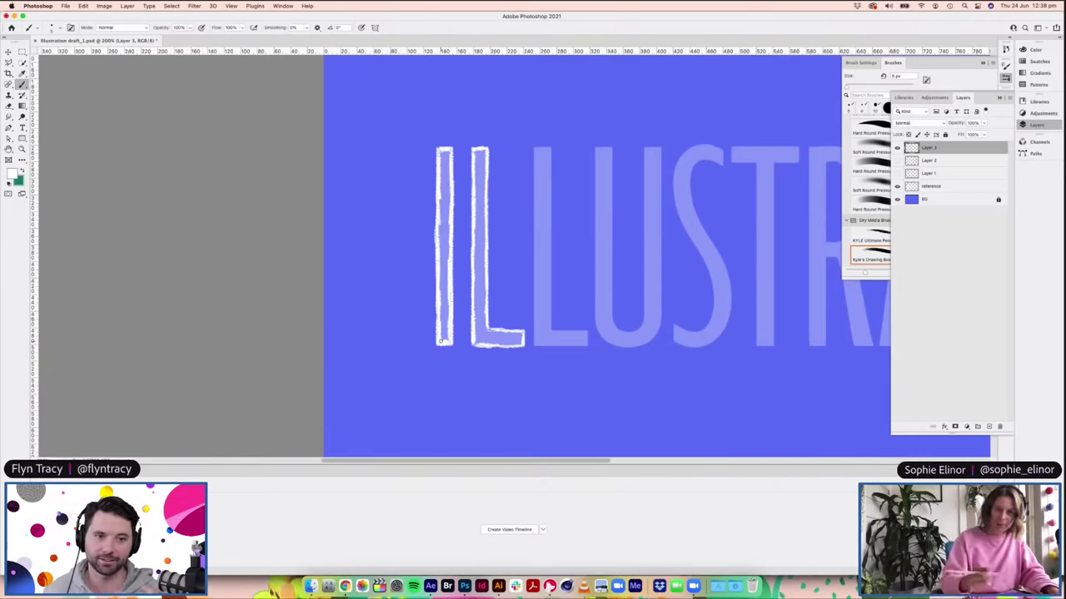
pyautogui.moveTo(474, 173); pyautogui.dragTo(474, 342)
pyautogui.moveTo(487, 179)
pyautogui.mouseDown()
pyautogui.moveTo(484, 328)
pyautogui.moveTo(523, 342)
pyautogui.mouseUp()
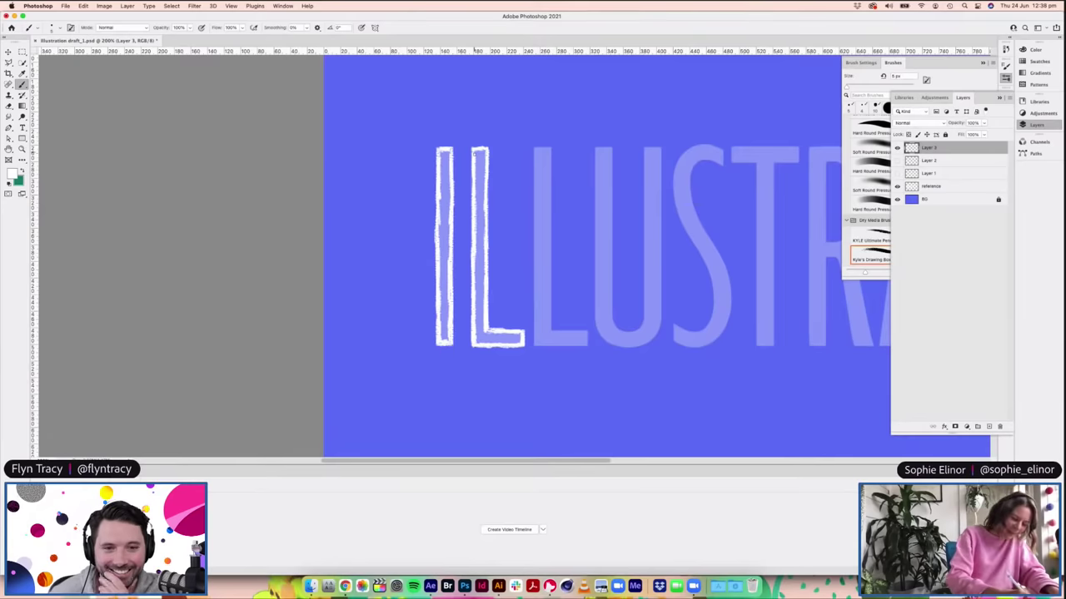
pyautogui.moveTo(475, 250); pyautogui.dragTo(477, 279)
pyautogui.moveTo(486, 152); pyautogui.dragTo(486, 176)
pyautogui.moveTo(485, 214); pyautogui.dragTo(482, 311)
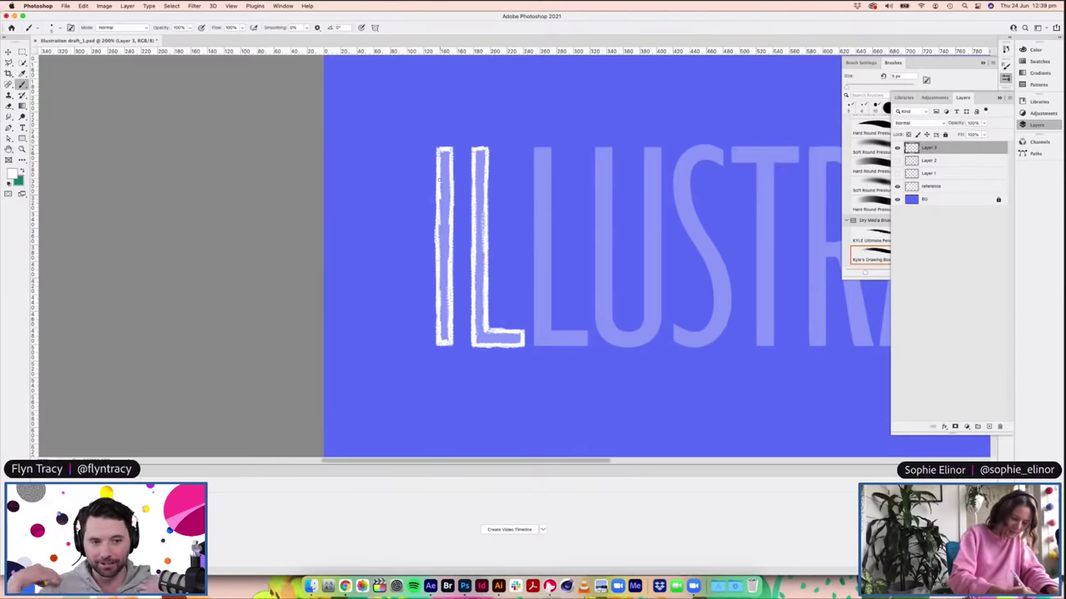
pyautogui.moveTo(448, 155); pyautogui.dragTo(448, 198)
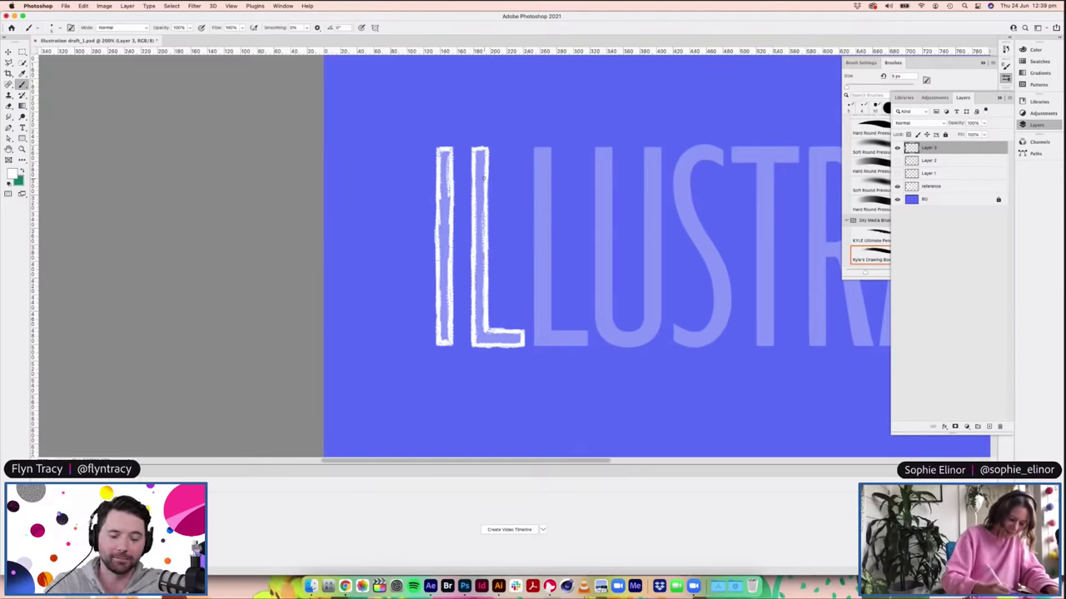
pyautogui.moveTo(475, 343)
pyautogui.mouseDown()
pyautogui.moveTo(492, 342)
pyautogui.moveTo(477, 323)
pyautogui.mouseUp()
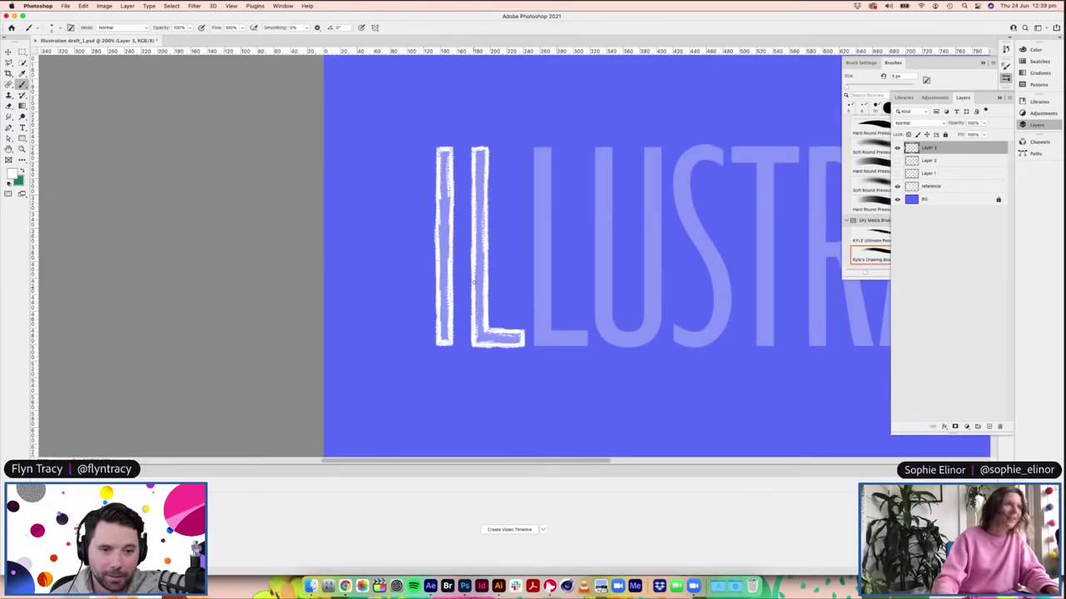
# Step: Compare the outlines on Layers 3 and 2, and add a new layer on top with Layer 3 hidden
pyautogui.click(898, 148)
pyautogui.click(898, 149)
pyautogui.click(897, 148)
pyautogui.click(897, 148)
pyautogui.click(898, 160)
pyautogui.click(898, 148)
pyautogui.click(989, 426)
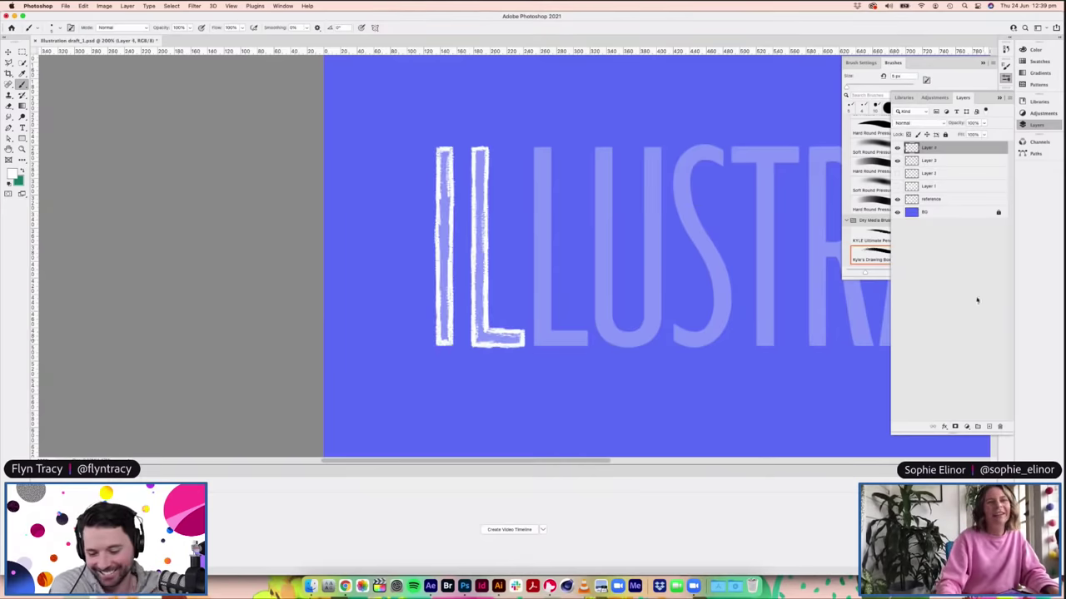
pyautogui.click(897, 161)
# Step: Trace fresh pencil outlines around the first I and the first L on Layer 4
pyautogui.moveTo(438, 150)
pyautogui.mouseDown()
pyautogui.moveTo(439, 200)
pyautogui.moveTo(440, 153)
pyautogui.moveTo(450, 154)
pyautogui.moveTo(450, 341)
pyautogui.mouseUp()
pyautogui.moveTo(439, 198)
pyautogui.mouseDown()
pyautogui.moveTo(435, 331)
pyautogui.moveTo(445, 343)
pyautogui.moveTo(451, 151)
pyautogui.moveTo(449, 291)
pyautogui.mouseUp()
pyautogui.moveTo(473, 181)
pyautogui.mouseDown()
pyautogui.moveTo(473, 148)
pyautogui.moveTo(473, 346)
pyautogui.mouseUp()
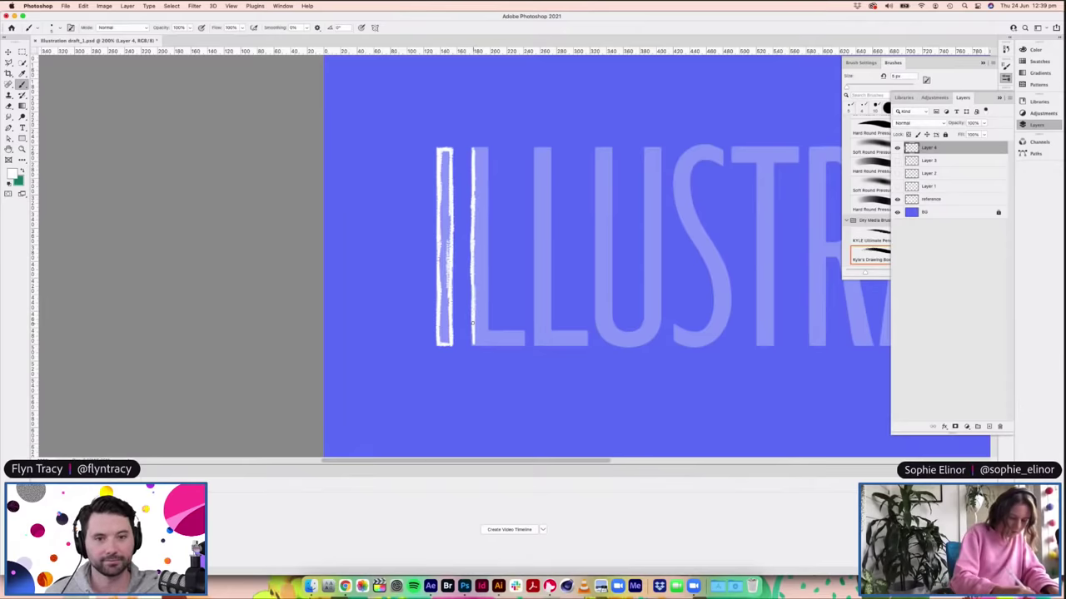
pyautogui.moveTo(472, 149)
pyautogui.mouseDown()
pyautogui.moveTo(484, 150)
pyautogui.moveTo(487, 330)
pyautogui.moveTo(506, 299)
pyautogui.moveTo(521, 301)
pyautogui.moveTo(523, 313)
pyautogui.moveTo(472, 314)
pyautogui.mouseUp()
pyautogui.scroll(-2, 487, 330)
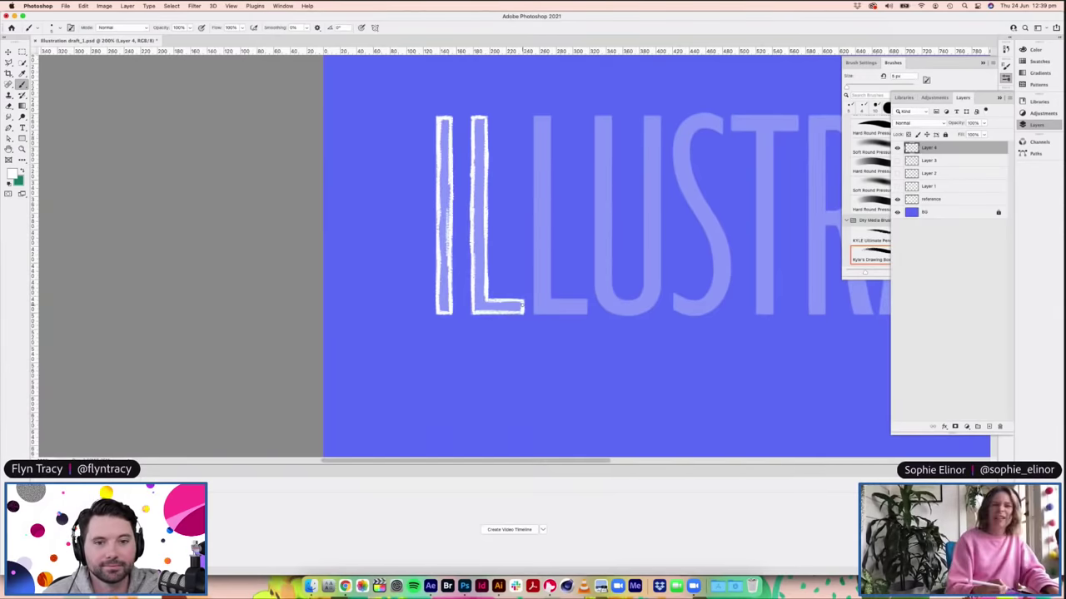
# Step: Add rough pencil shading inside the L's stem and foot and inside the I on Layer 4
pyautogui.moveTo(560, 310); pyautogui.dragTo(570, 343)
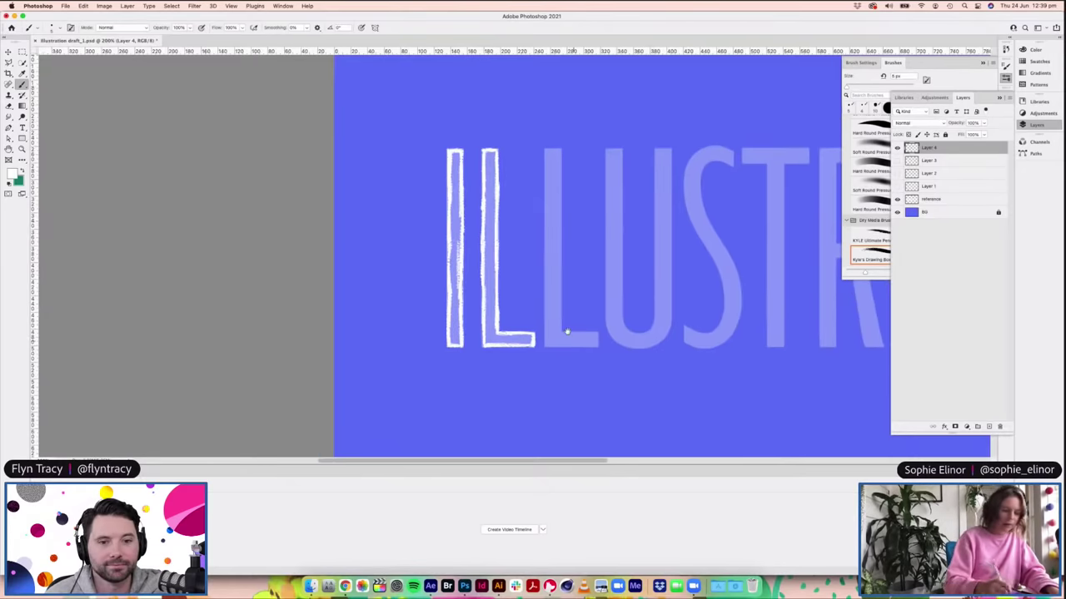
pyautogui.moveTo(486, 154); pyautogui.dragTo(493, 210)
pyautogui.moveTo(494, 222)
pyautogui.mouseDown()
pyautogui.moveTo(494, 249)
pyautogui.moveTo(486, 328)
pyautogui.moveTo(510, 343)
pyautogui.mouseUp()
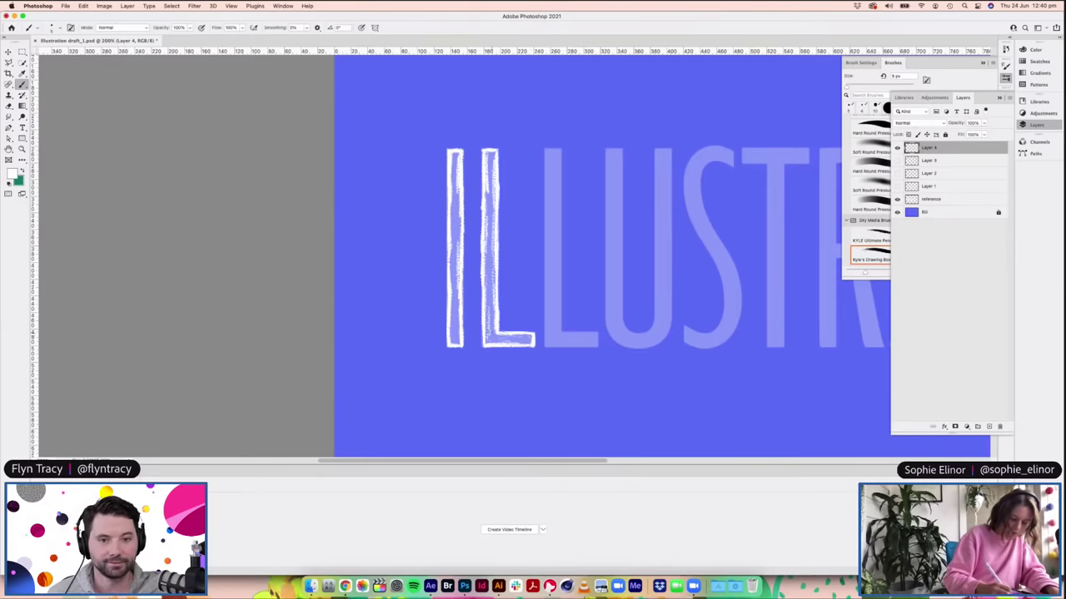
pyautogui.moveTo(452, 166); pyautogui.dragTo(457, 333)
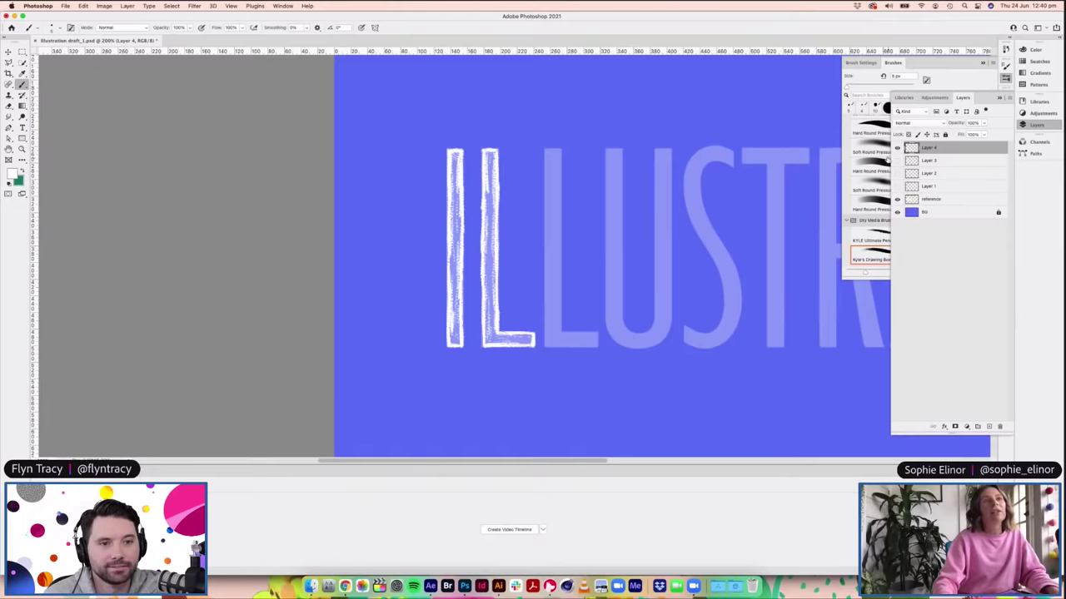
# Step: Alternate the visibility of Layers 4 and 3 to compare how the two hand-drawn outlines differ
pyautogui.click(898, 161)
pyautogui.click(897, 161)
pyautogui.click(898, 148)
pyautogui.click(898, 161)
pyautogui.click(897, 161)
pyautogui.click(897, 149)
pyautogui.click(897, 162)
pyautogui.click(897, 149)
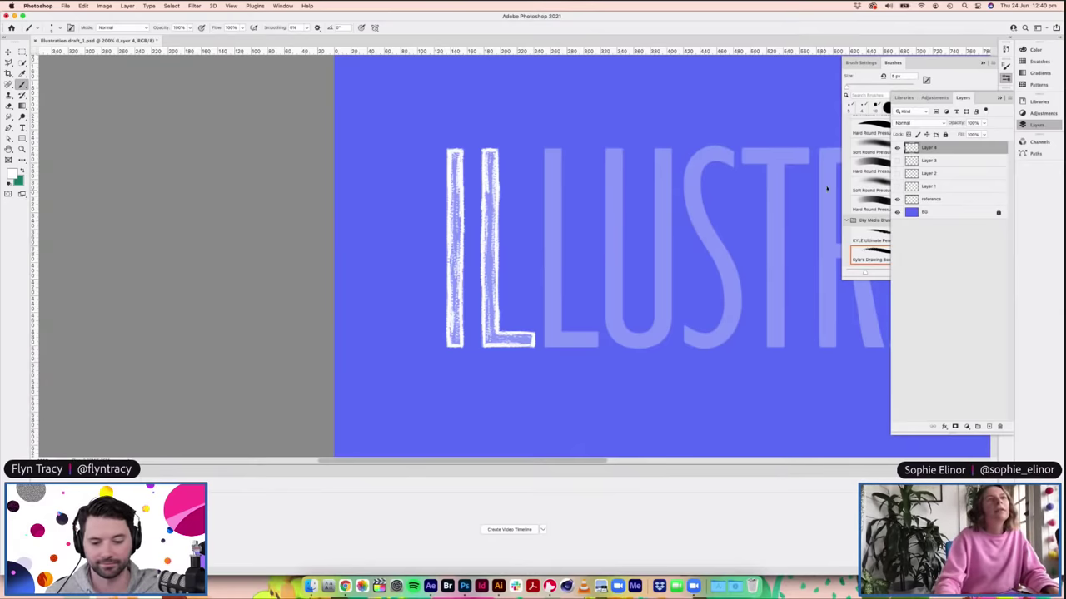
# Step: Add a new layer on top with Layer 4 hidden, and trace a pencil outline around the first I on it
pyautogui.click(898, 148)
pyautogui.click(989, 427)
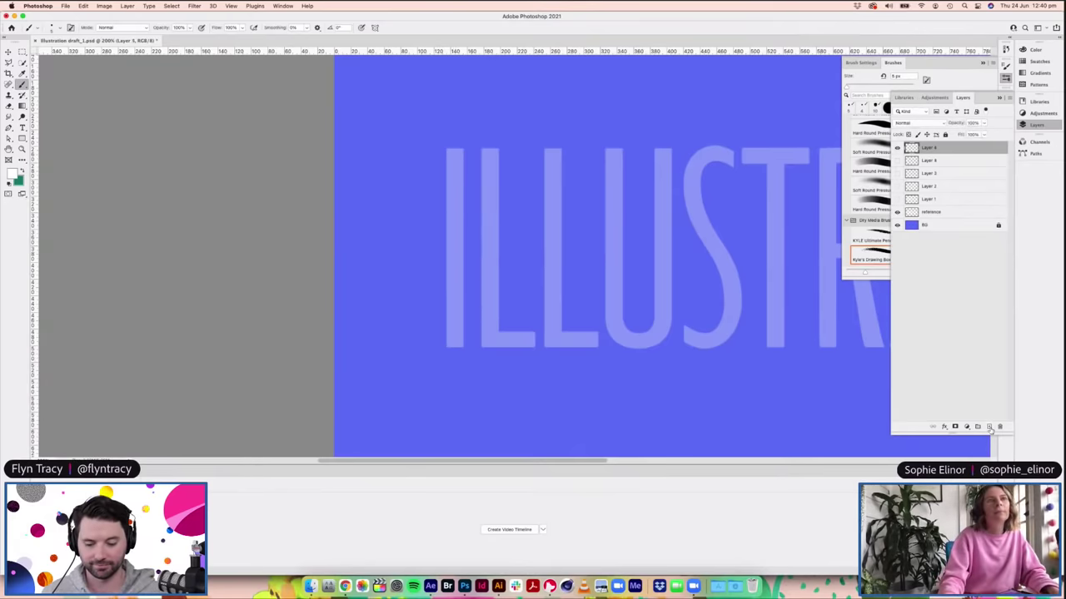
pyautogui.moveTo(448, 151); pyautogui.dragTo(449, 345)
pyautogui.moveTo(448, 150)
pyautogui.mouseDown()
pyautogui.moveTo(463, 154)
pyautogui.moveTo(462, 191)
pyautogui.mouseUp()
pyautogui.moveTo(462, 152)
pyautogui.mouseDown()
pyautogui.moveTo(463, 337)
pyautogui.moveTo(448, 346)
pyautogui.moveTo(463, 346)
pyautogui.moveTo(448, 337)
pyautogui.mouseUp()
pyautogui.press('super+z')
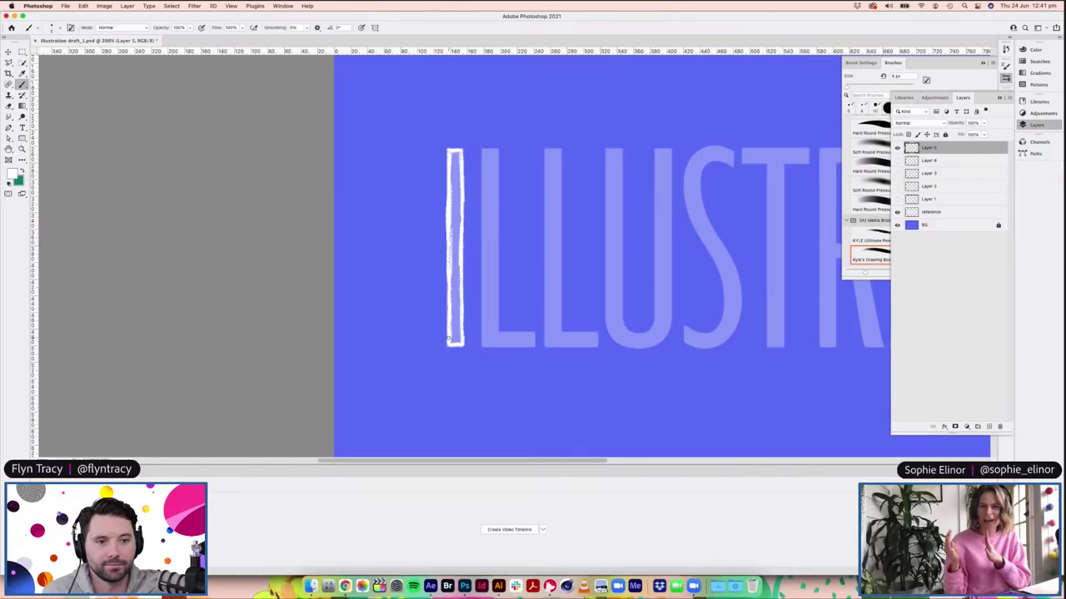
pyautogui.moveTo(458, 163); pyautogui.dragTo(459, 240)
# Step: Trace the first L's outline on Layer 5, redoing the lower part of the stem's inner edge and closing the foot
pyautogui.moveTo(483, 148); pyautogui.dragTo(485, 345)
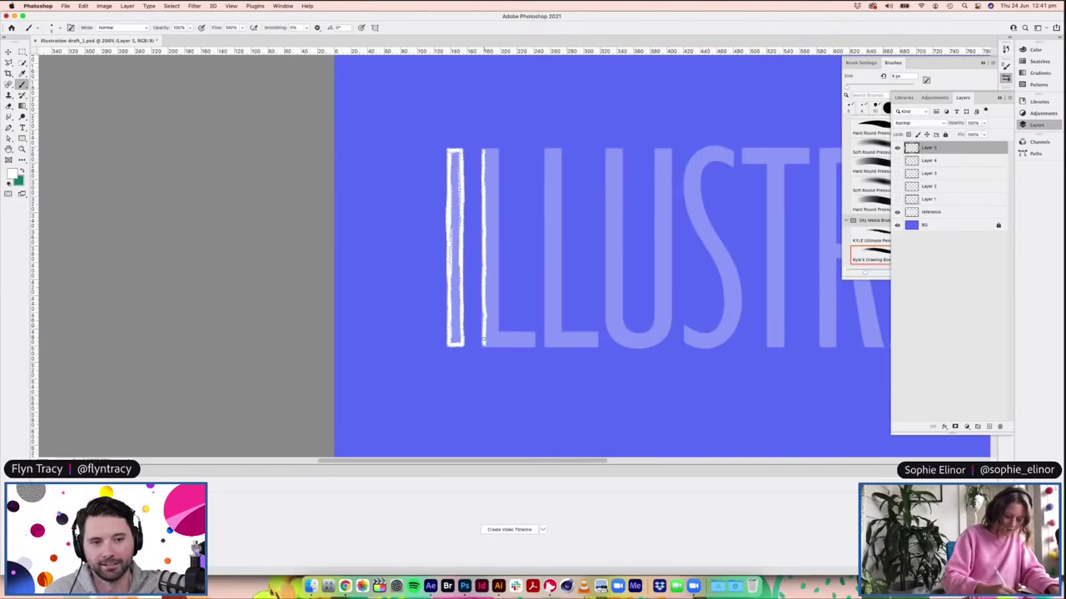
pyautogui.moveTo(482, 150)
pyautogui.mouseDown()
pyautogui.moveTo(497, 152)
pyautogui.moveTo(494, 270)
pyautogui.mouseUp()
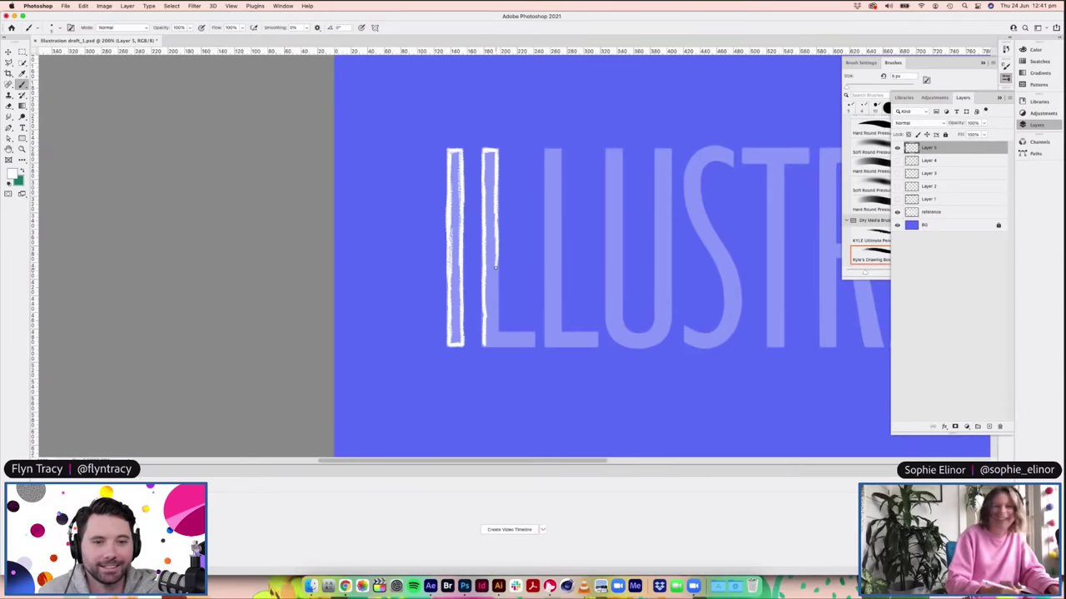
pyautogui.moveTo(496, 258); pyautogui.dragTo(497, 328)
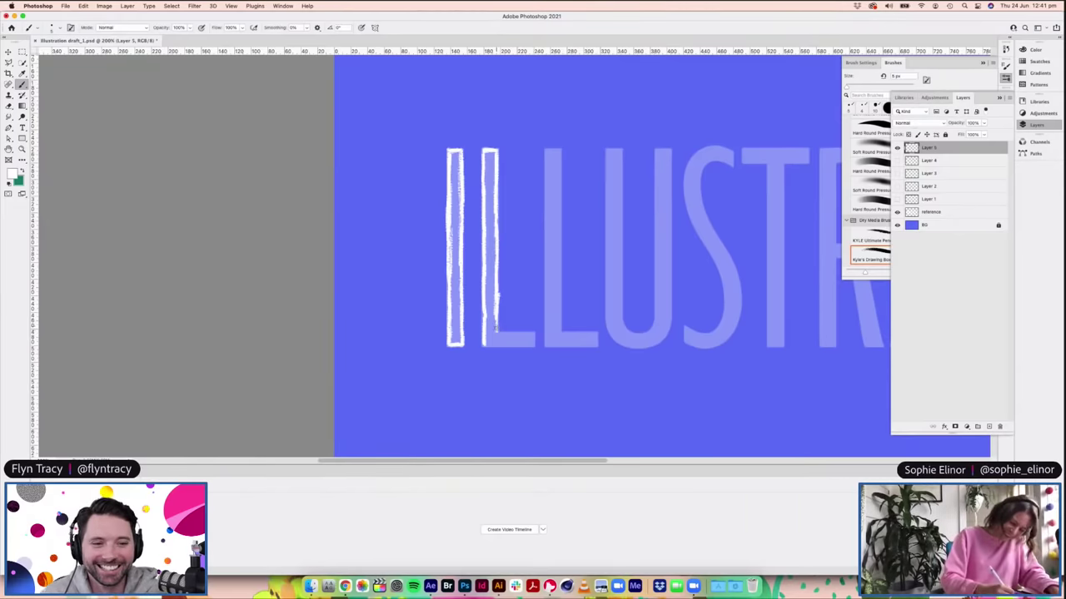
pyautogui.press('super+z')
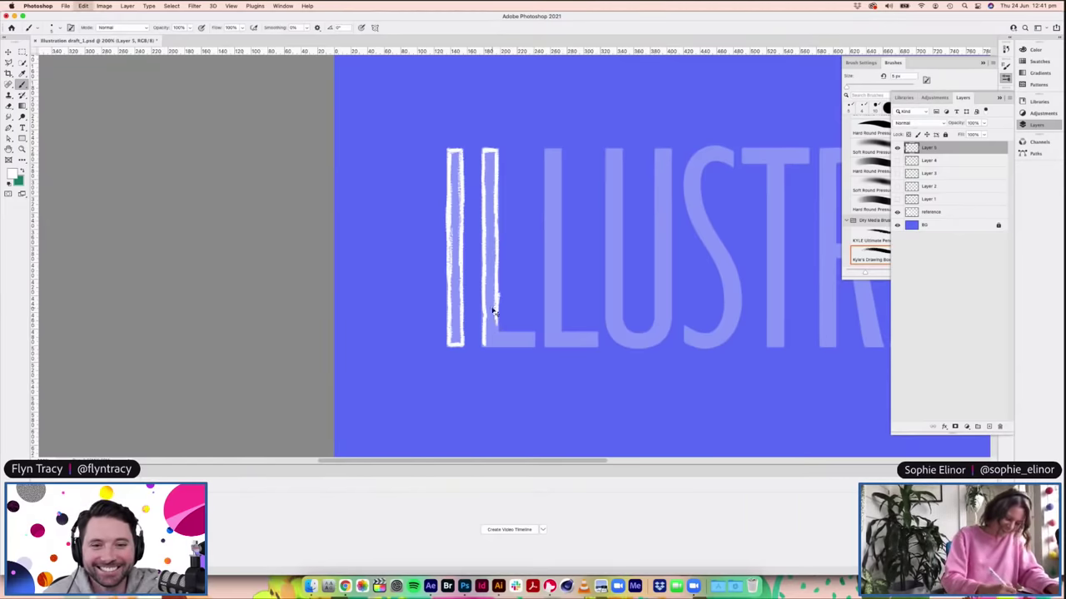
pyautogui.moveTo(494, 288)
pyautogui.mouseDown()
pyautogui.moveTo(496, 335)
pyautogui.moveTo(530, 334)
pyautogui.moveTo(533, 344)
pyautogui.moveTo(505, 346)
pyautogui.moveTo(534, 345)
pyautogui.moveTo(483, 345)
pyautogui.mouseUp()
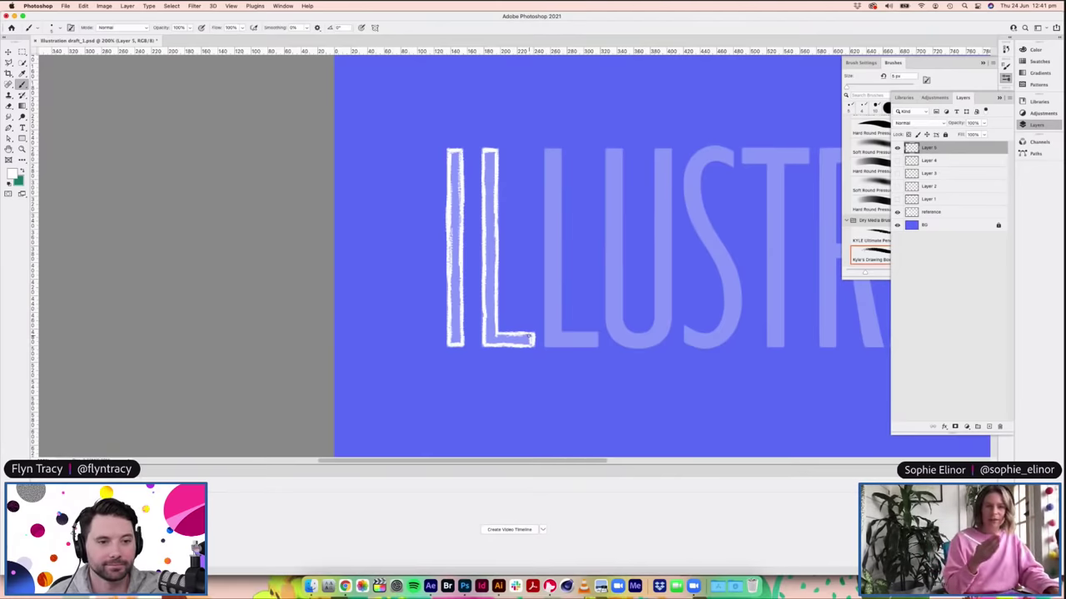
# Step: Shade the inside of the L's stem on Layer 5 with rough pencil strokes
pyautogui.moveTo(485, 180)
pyautogui.mouseDown()
pyautogui.moveTo(487, 155)
pyautogui.moveTo(490, 291)
pyautogui.mouseUp()
pyautogui.moveTo(493, 255); pyautogui.dragTo(494, 327)
pyautogui.moveTo(487, 280)
pyautogui.mouseDown()
pyautogui.moveTo(488, 337)
pyautogui.moveTo(532, 343)
pyautogui.moveTo(488, 343)
pyautogui.moveTo(490, 333)
pyautogui.mouseUp()
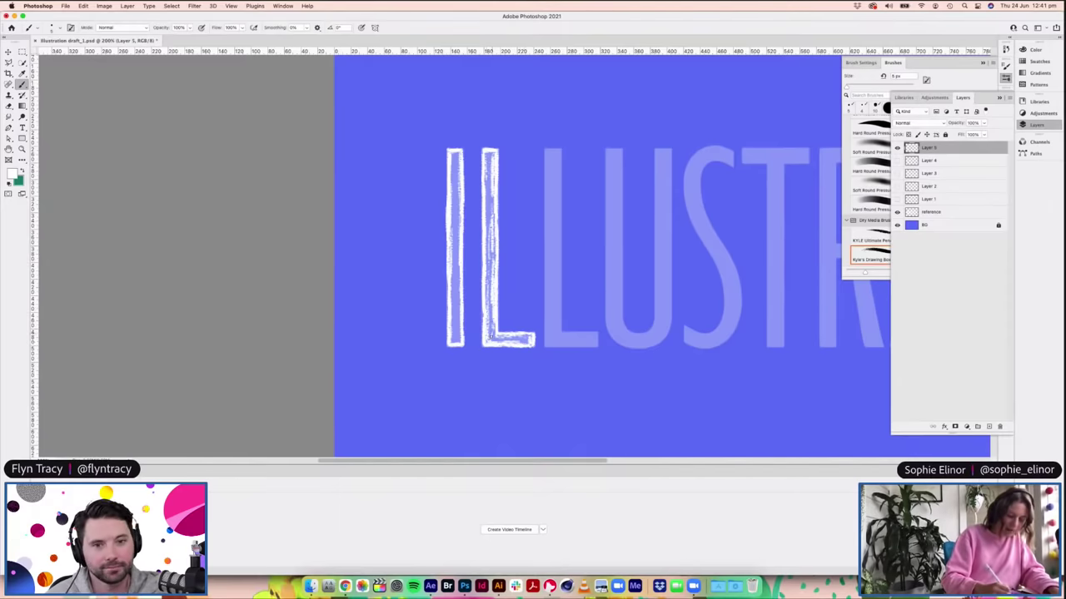
pyautogui.moveTo(486, 185); pyautogui.dragTo(489, 232)
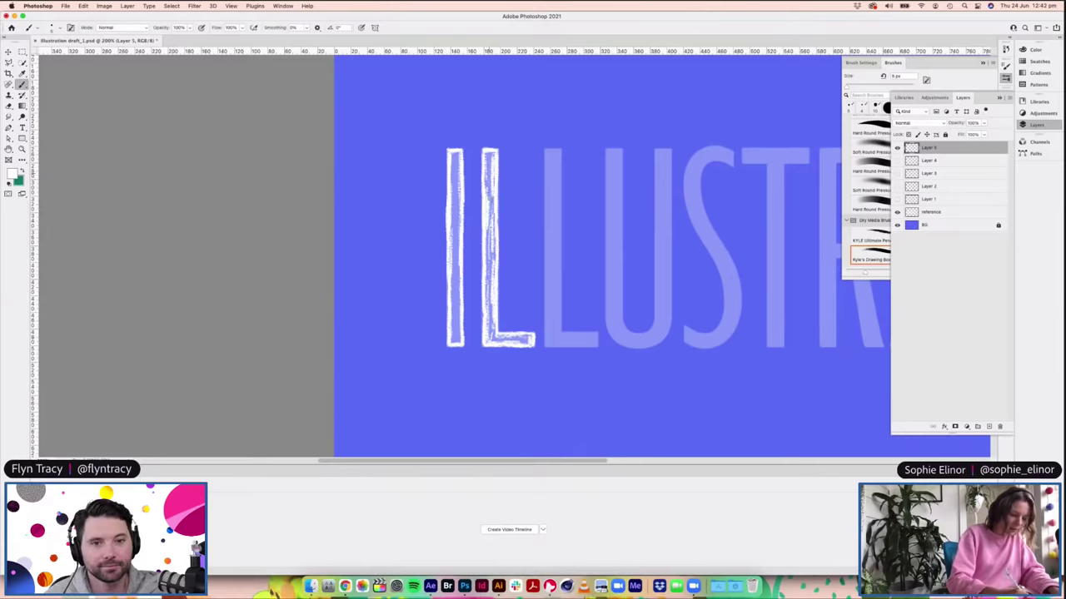
# Step: Shade the inside of the I on Layer 5 with short pencil strokes from top to base
pyautogui.moveTo(460, 163); pyautogui.dragTo(453, 240)
pyautogui.moveTo(454, 193); pyautogui.dragTo(455, 237)
pyautogui.moveTo(457, 191)
pyautogui.mouseDown()
pyautogui.moveTo(460, 310)
pyautogui.moveTo(455, 246)
pyautogui.mouseUp()
pyautogui.moveTo(457, 262); pyautogui.dragTo(456, 233)
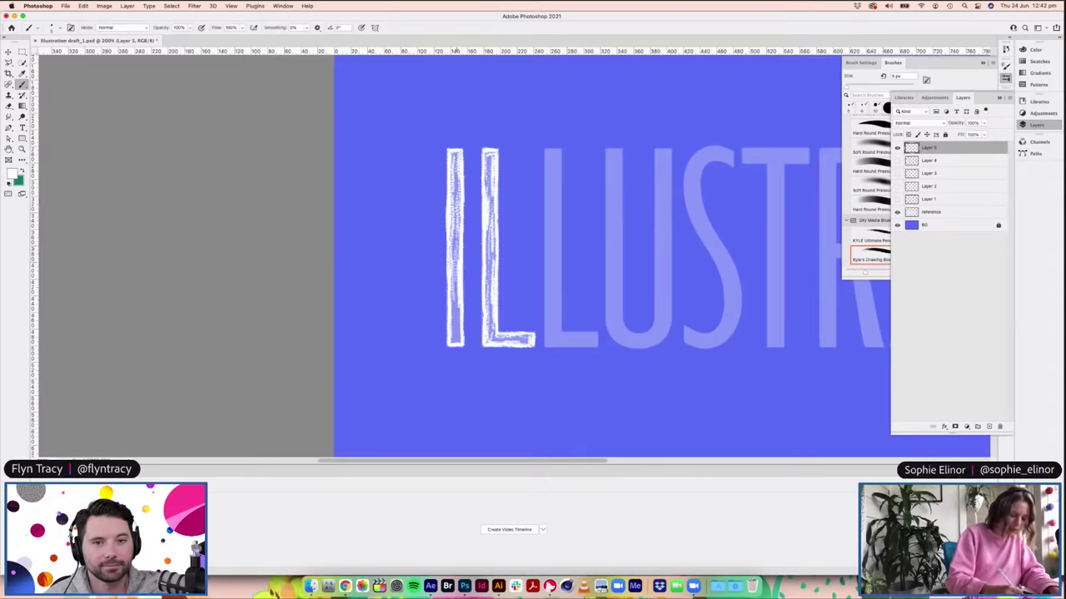
pyautogui.moveTo(461, 311); pyautogui.dragTo(455, 345)
# Step: Add more pencil texture to the L's stem and foot on Layer 5, checking it against Layer 4
pyautogui.moveTo(456, 280)
pyautogui.mouseDown()
pyautogui.moveTo(455, 308)
pyautogui.moveTo(490, 333)
pyautogui.moveTo(529, 340)
pyautogui.mouseUp()
pyautogui.moveTo(490, 261); pyautogui.dragTo(489, 290)
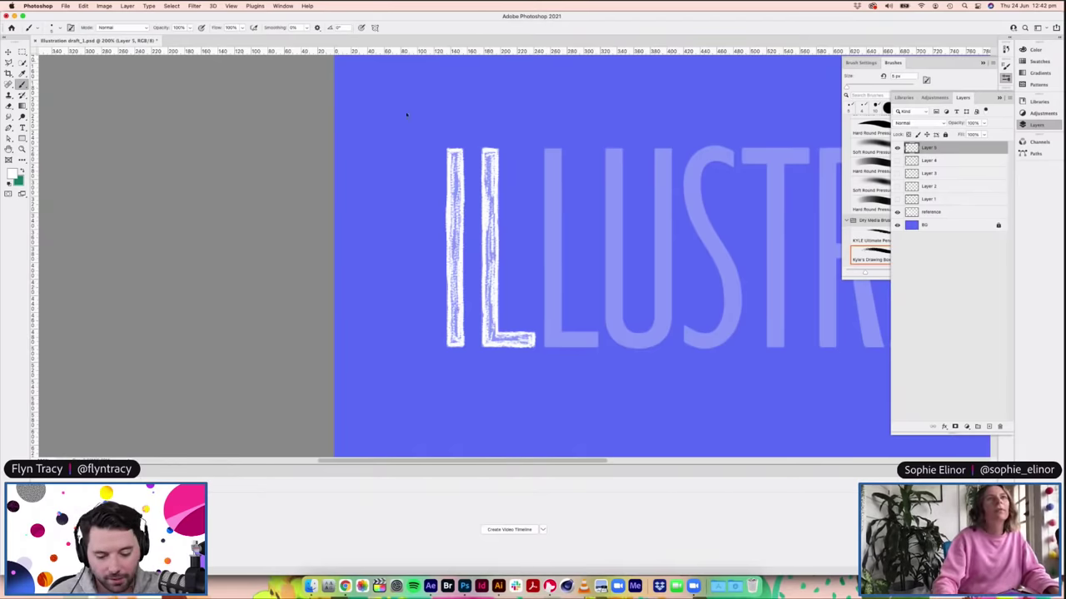
pyautogui.click(897, 147)
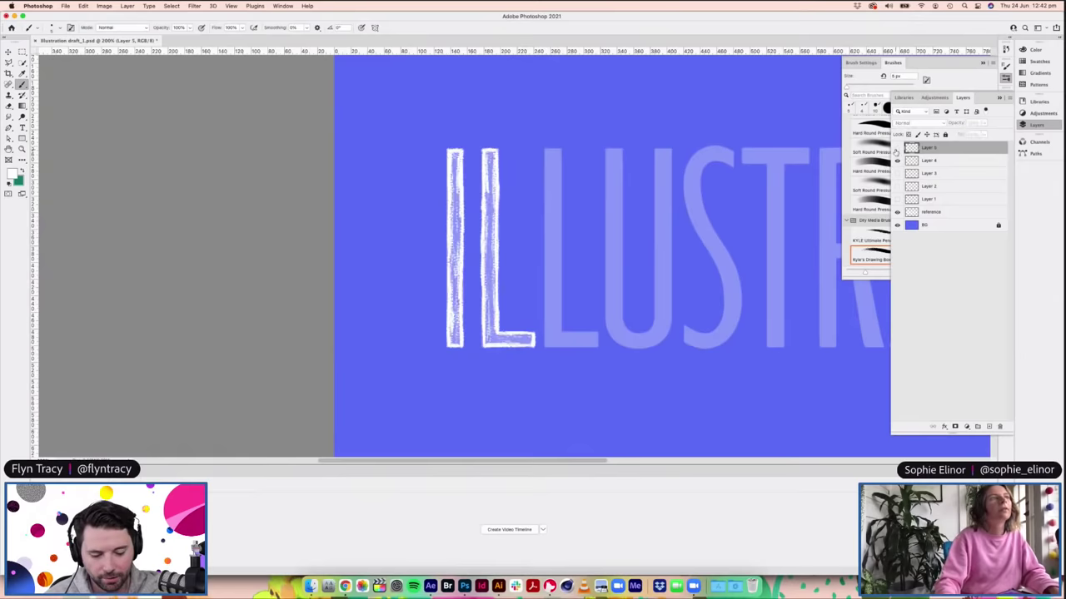
pyautogui.click(896, 161)
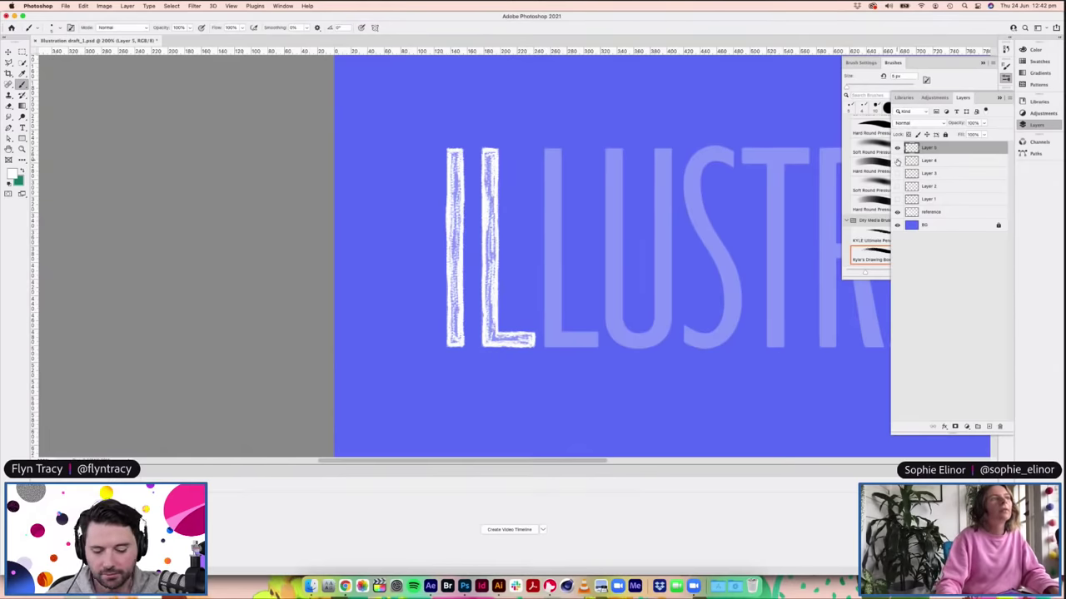
pyautogui.moveTo(489, 240); pyautogui.dragTo(487, 285)
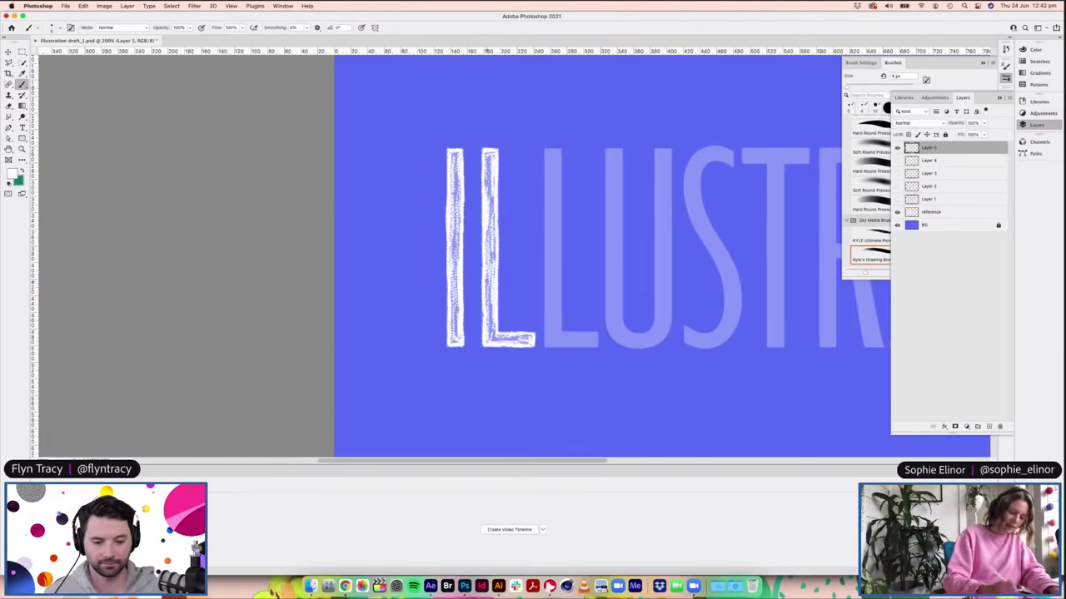
# Step: Add finishing pencil strokes inside the I and near the top of the L's stem on Layer 5
pyautogui.moveTo(456, 330); pyautogui.dragTo(452, 285)
pyautogui.moveTo(455, 195); pyautogui.dragTo(457, 147)
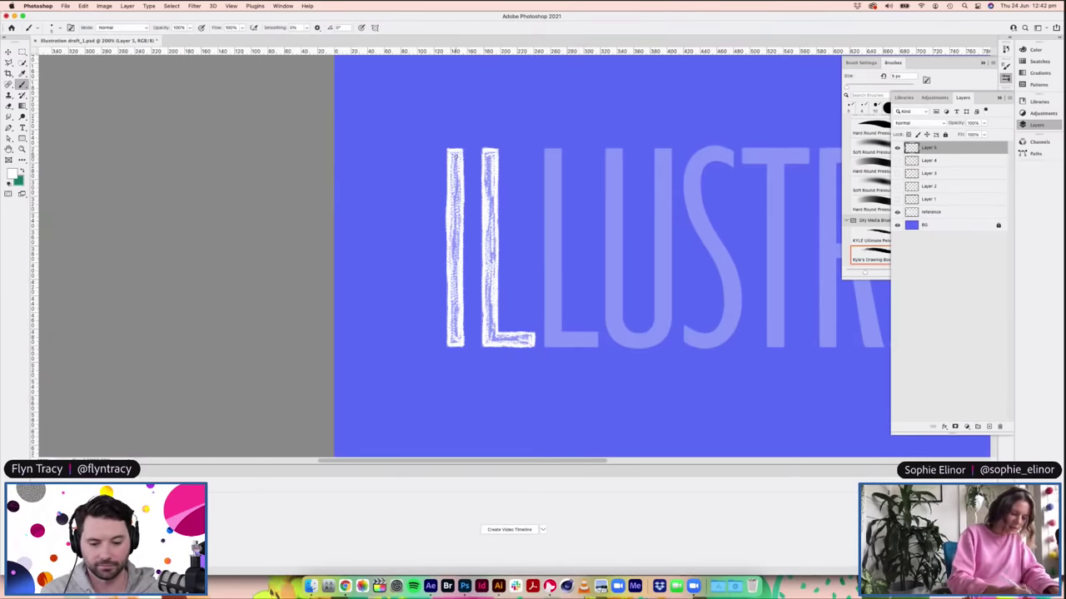
pyautogui.moveTo(491, 187); pyautogui.dragTo(489, 160)
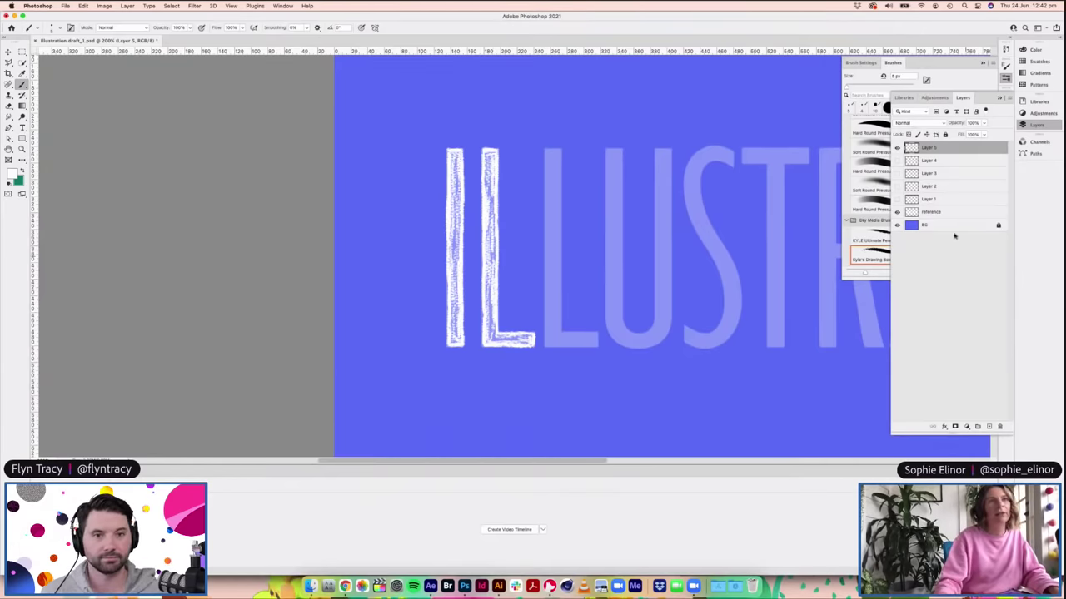
# Step: Trace the I's pencil outline with light inner strokes on a new layer above Layer 5, keeping Layer 5 hidden
pyautogui.click(989, 426)
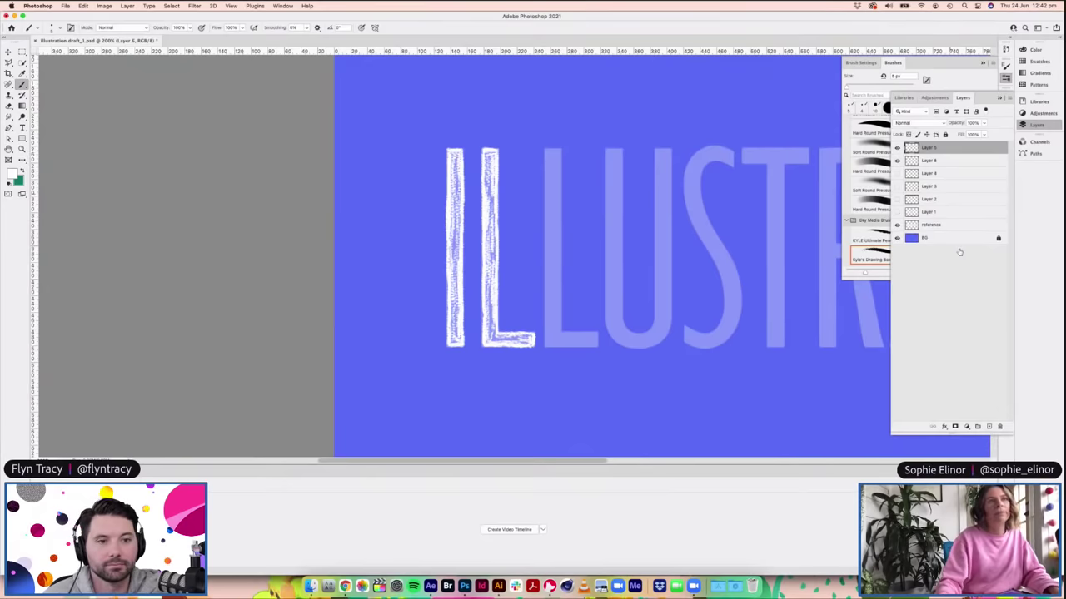
pyautogui.click(897, 160)
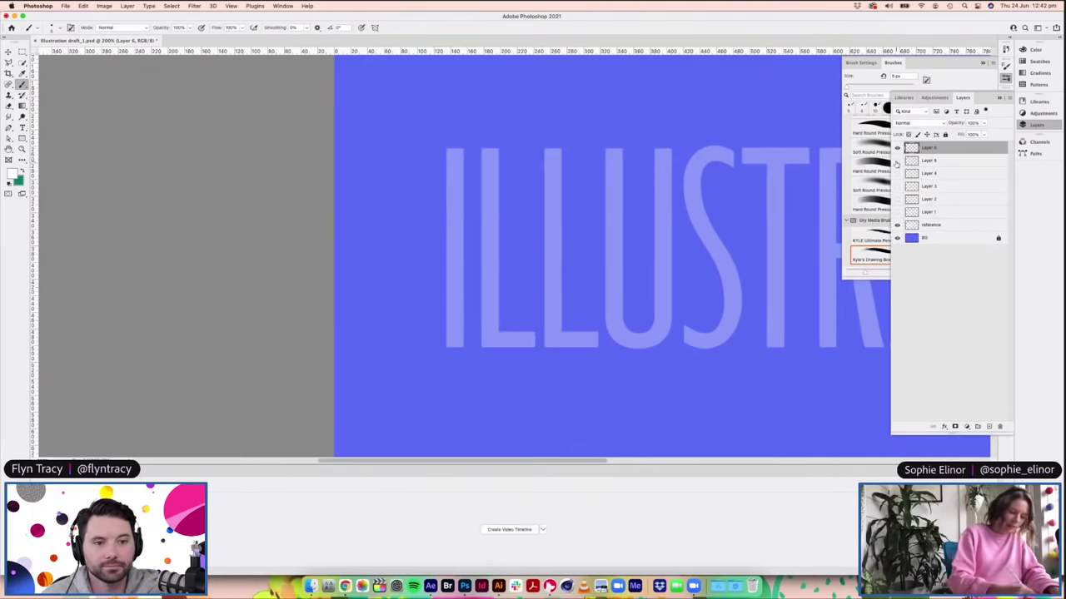
pyautogui.moveTo(449, 148)
pyautogui.mouseDown()
pyautogui.moveTo(452, 178)
pyautogui.moveTo(449, 151)
pyautogui.moveTo(461, 153)
pyautogui.moveTo(461, 194)
pyautogui.moveTo(449, 169)
pyautogui.moveTo(450, 215)
pyautogui.mouseUp()
pyautogui.moveTo(460, 183)
pyautogui.mouseDown()
pyautogui.moveTo(461, 220)
pyautogui.moveTo(451, 194)
pyautogui.moveTo(451, 244)
pyautogui.moveTo(448, 173)
pyautogui.moveTo(451, 328)
pyautogui.mouseUp()
pyautogui.moveTo(449, 280); pyautogui.dragTo(449, 345)
pyautogui.moveTo(461, 203); pyautogui.dragTo(462, 338)
pyautogui.moveTo(461, 288)
pyautogui.mouseDown()
pyautogui.moveTo(461, 344)
pyautogui.moveTo(449, 345)
pyautogui.moveTo(461, 344)
pyautogui.mouseUp()
pyautogui.moveTo(454, 233); pyautogui.dragTo(454, 274)
pyautogui.moveTo(453, 155); pyautogui.dragTo(454, 188)
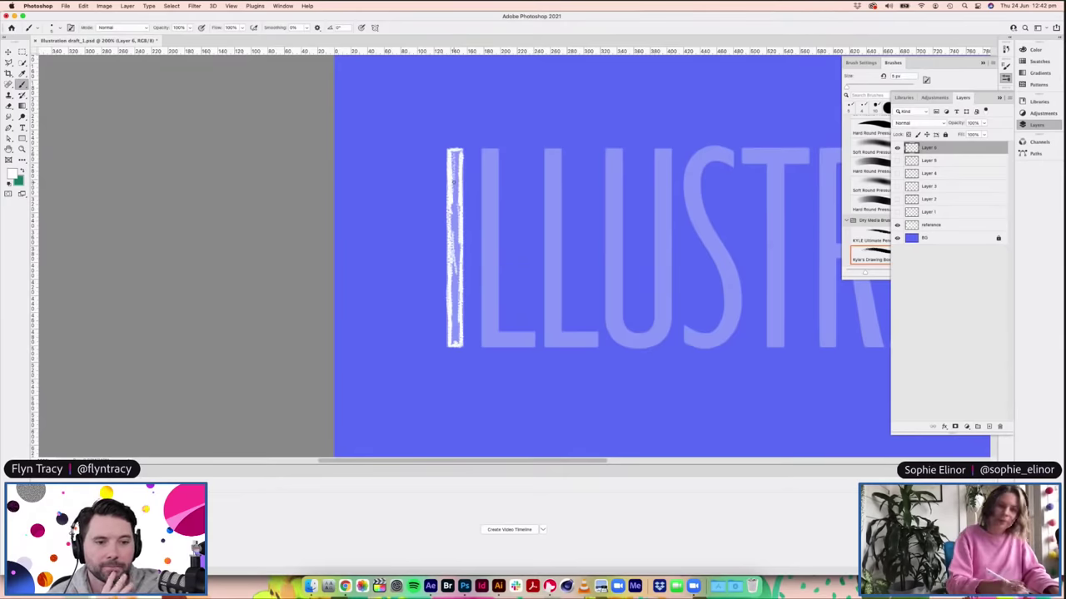
# Step: Trace the outline of the first L's stem and foot on Layer 6, following the reference
pyautogui.moveTo(483, 150); pyautogui.dragTo(484, 323)
pyautogui.moveTo(484, 283); pyautogui.dragTo(485, 346)
pyautogui.moveTo(483, 150)
pyautogui.mouseDown()
pyautogui.moveTo(497, 151)
pyautogui.moveTo(497, 337)
pyautogui.moveTo(494, 329)
pyautogui.moveTo(532, 340)
pyautogui.moveTo(486, 345)
pyautogui.moveTo(526, 346)
pyautogui.moveTo(501, 343)
pyautogui.mouseUp()
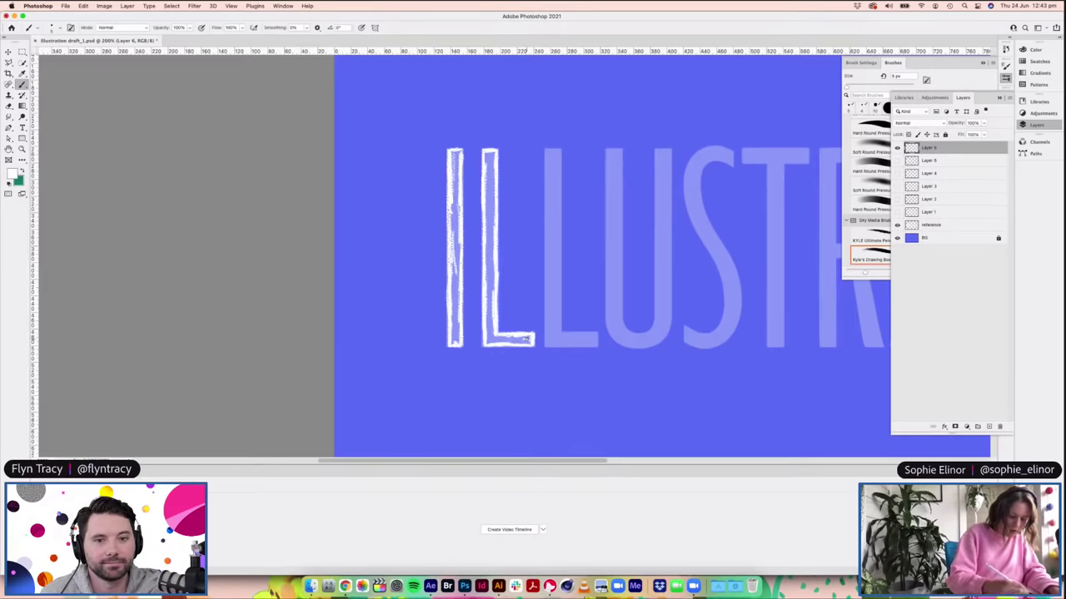
# Step: Shade the inside of the L's stem and foot on Layer 6 with rough pencil strokes
pyautogui.moveTo(486, 155); pyautogui.dragTo(489, 225)
pyautogui.moveTo(489, 184); pyautogui.dragTo(492, 270)
pyautogui.moveTo(487, 231); pyautogui.dragTo(488, 280)
pyautogui.moveTo(492, 267)
pyautogui.mouseDown()
pyautogui.moveTo(492, 336)
pyautogui.moveTo(491, 306)
pyautogui.moveTo(509, 341)
pyautogui.moveTo(526, 343)
pyautogui.mouseUp()
# Step: Shade the inside of the I on Layer 6 and build up the texture in the L's stem and foot
pyautogui.moveTo(457, 280); pyautogui.dragTo(457, 343)
pyautogui.moveTo(456, 207); pyautogui.dragTo(457, 243)
pyautogui.moveTo(456, 155); pyautogui.dragTo(456, 198)
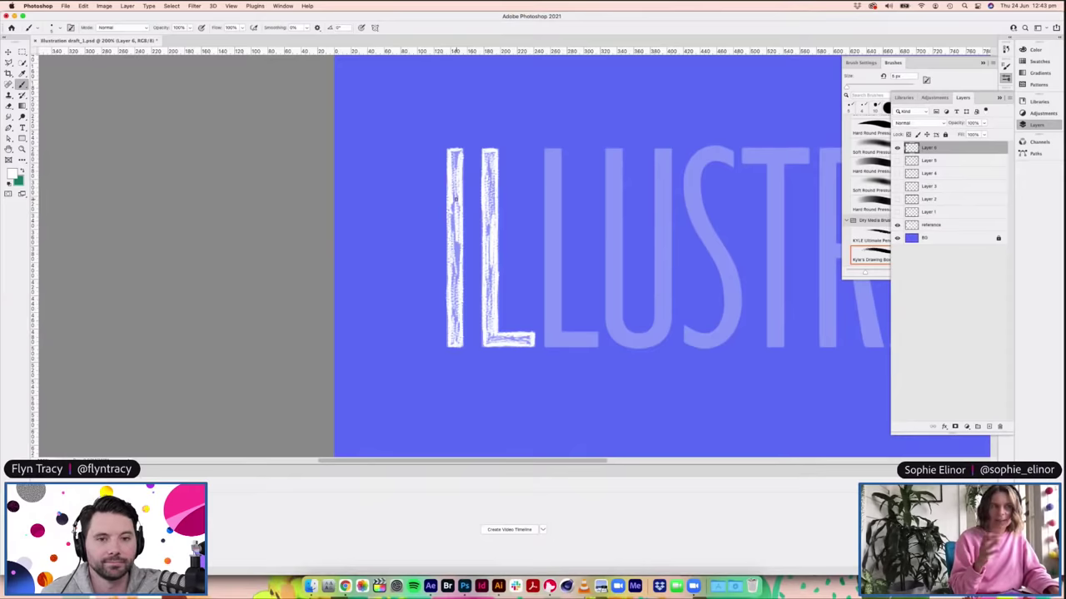
pyautogui.moveTo(456, 151); pyautogui.dragTo(460, 160)
pyautogui.moveTo(456, 241); pyautogui.dragTo(457, 270)
pyautogui.moveTo(451, 199); pyautogui.dragTo(451, 225)
pyautogui.moveTo(491, 159); pyautogui.dragTo(489, 298)
pyautogui.moveTo(454, 260); pyautogui.dragTo(454, 293)
pyautogui.moveTo(456, 262); pyautogui.dragTo(456, 293)
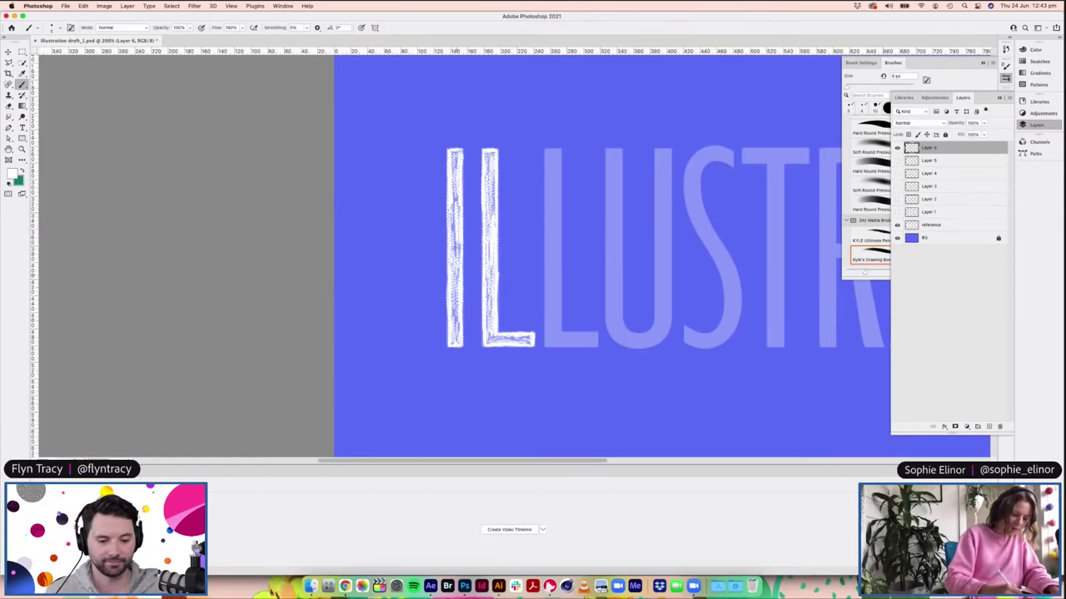
pyautogui.moveTo(529, 338); pyautogui.dragTo(500, 340)
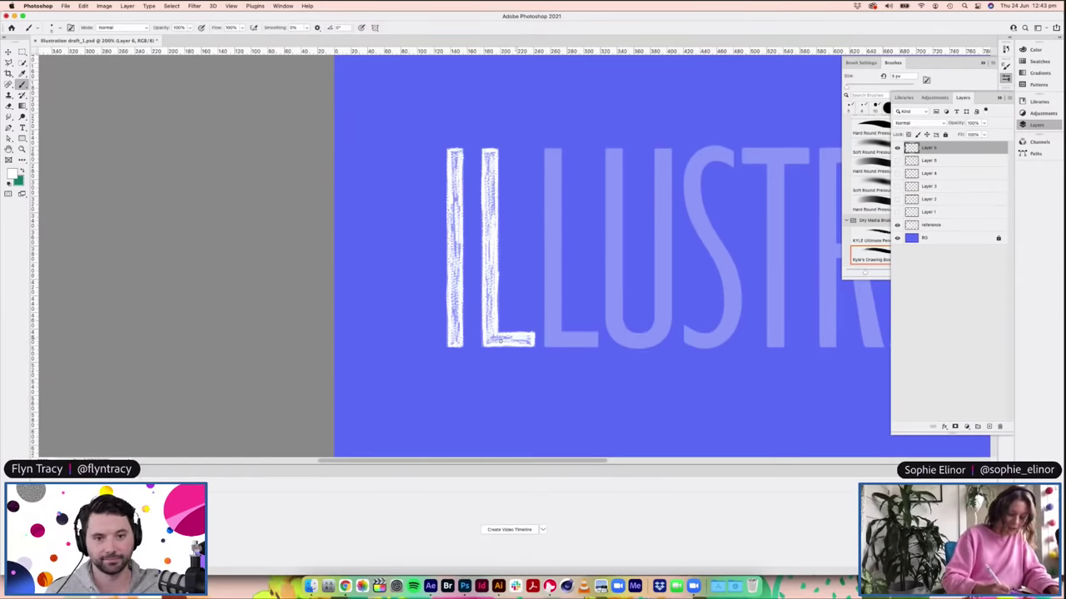
# Step: Compare Layer 6 with Layer 5, and add more pencil texture to the I and the L's stem on Layer 6
pyautogui.click(896, 160)
pyautogui.click(896, 147)
pyautogui.click(897, 147)
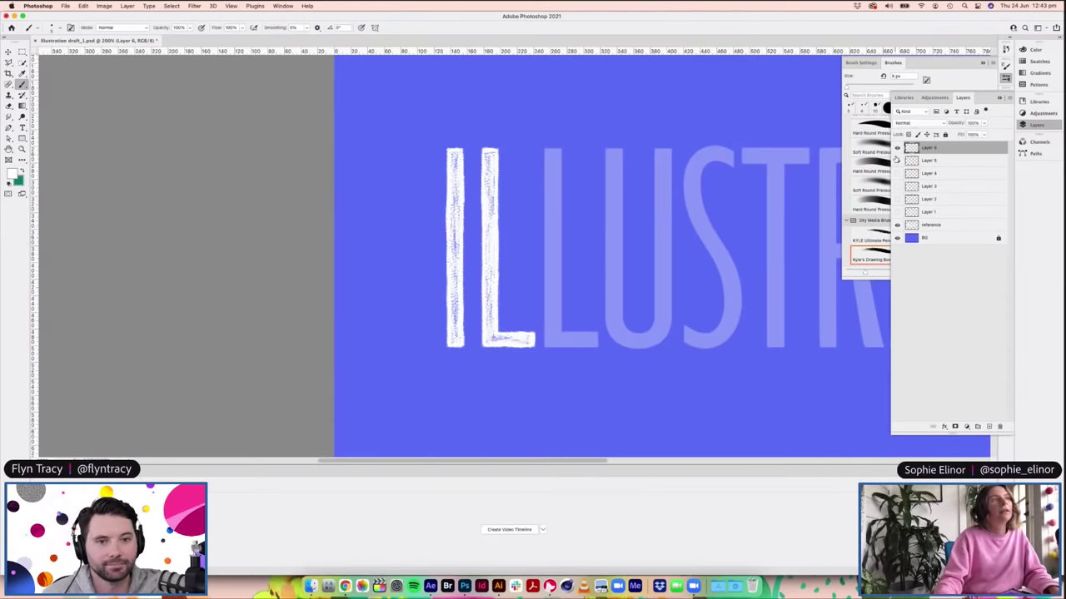
pyautogui.click(897, 160)
pyautogui.moveTo(450, 249); pyautogui.dragTo(456, 197)
pyautogui.moveTo(454, 293); pyautogui.dragTo(453, 323)
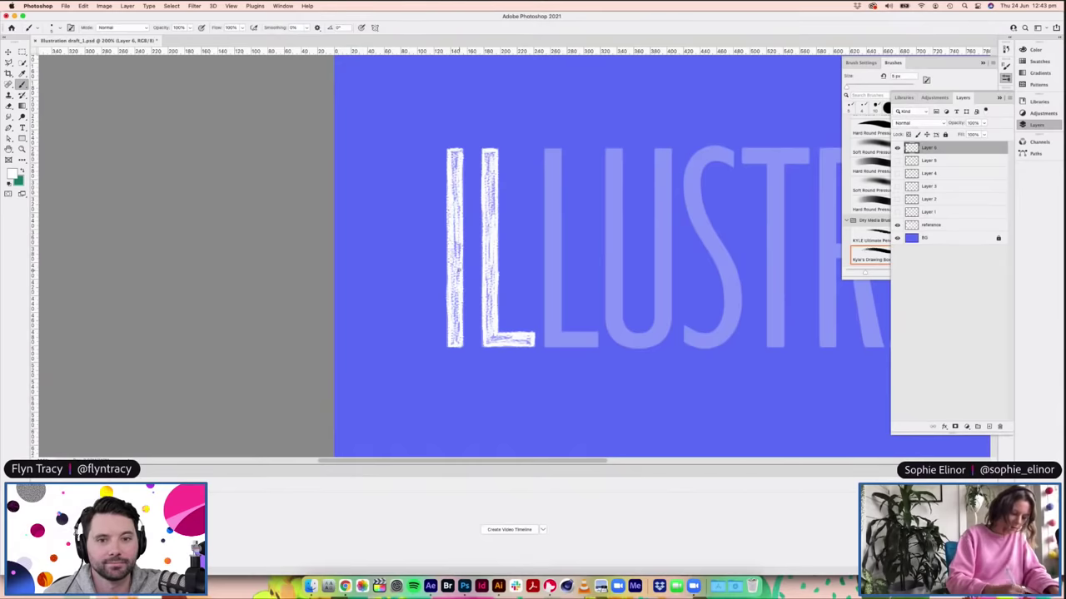
pyautogui.moveTo(454, 167)
pyautogui.mouseDown()
pyautogui.moveTo(452, 150)
pyautogui.moveTo(488, 173)
pyautogui.mouseUp()
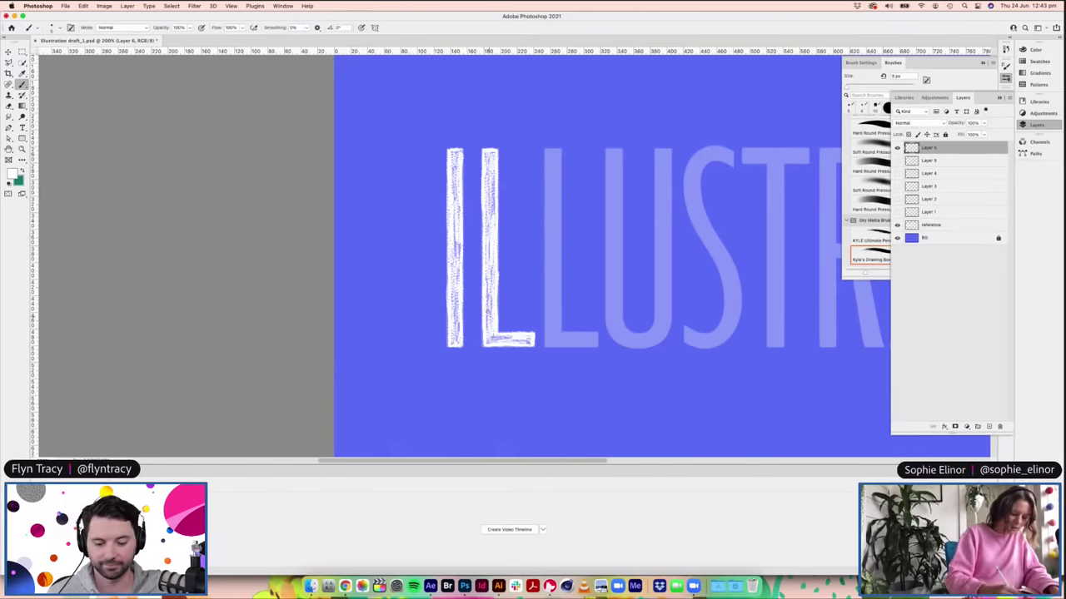
pyautogui.moveTo(489, 303); pyautogui.dragTo(489, 331)
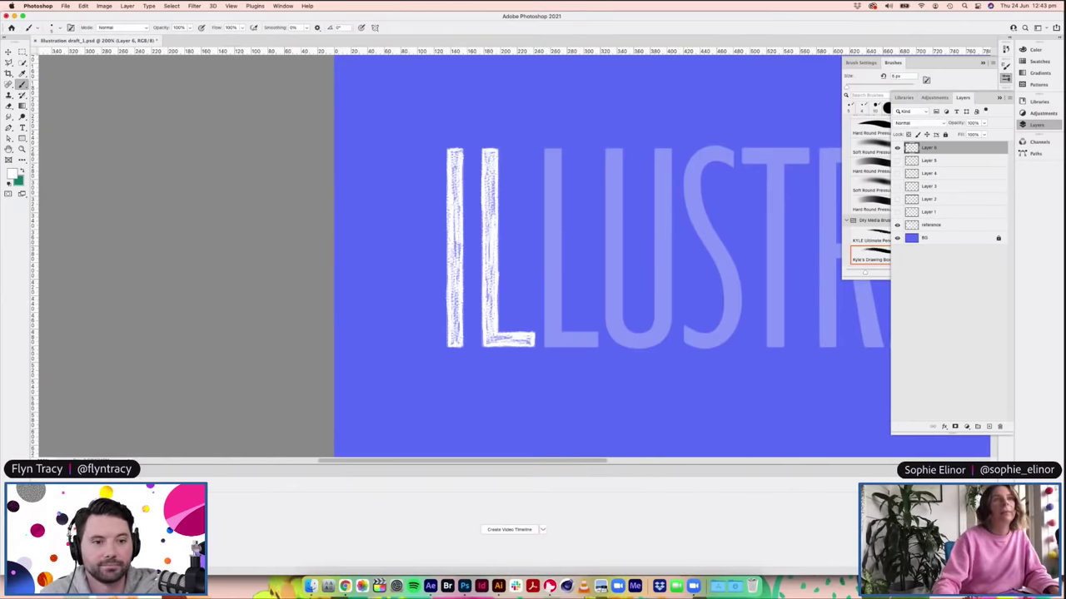
# Step: Outline and shade the I in pencil on a new layer above Layer 6, keeping Layer 6 hidden
pyautogui.click(989, 426)
pyautogui.click(897, 160)
pyautogui.moveTo(448, 175); pyautogui.dragTo(450, 338)
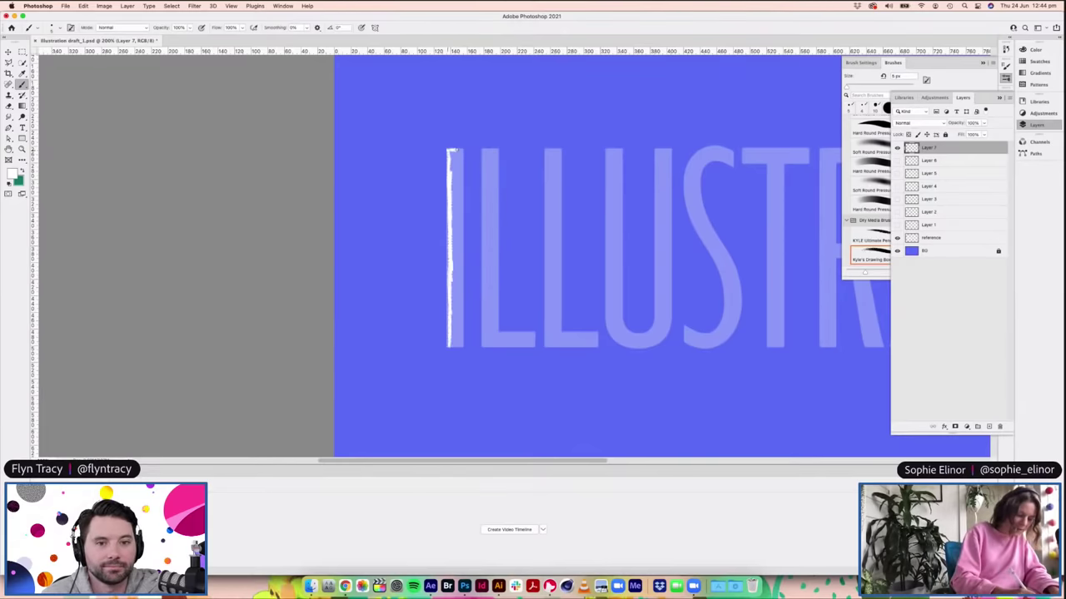
pyautogui.moveTo(455, 151); pyautogui.dragTo(460, 181)
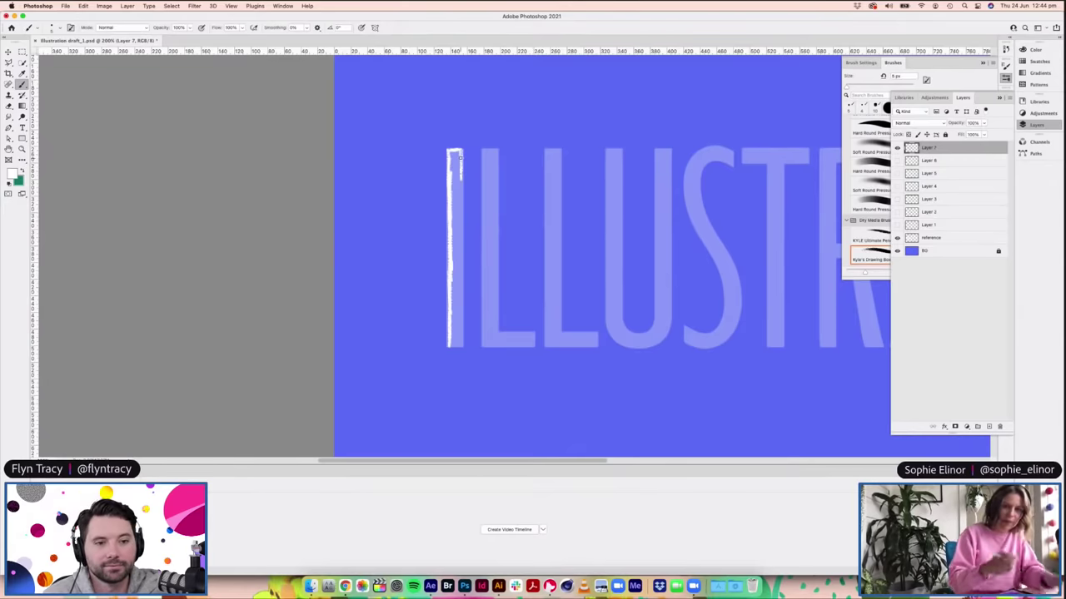
pyautogui.moveTo(460, 155); pyautogui.dragTo(457, 234)
pyautogui.moveTo(460, 196)
pyautogui.mouseDown()
pyautogui.moveTo(459, 345)
pyautogui.moveTo(454, 309)
pyautogui.mouseUp()
pyautogui.moveTo(453, 347); pyautogui.dragTo(456, 300)
pyautogui.moveTo(452, 152); pyautogui.dragTo(454, 323)
pyautogui.moveTo(454, 219); pyautogui.dragTo(452, 248)
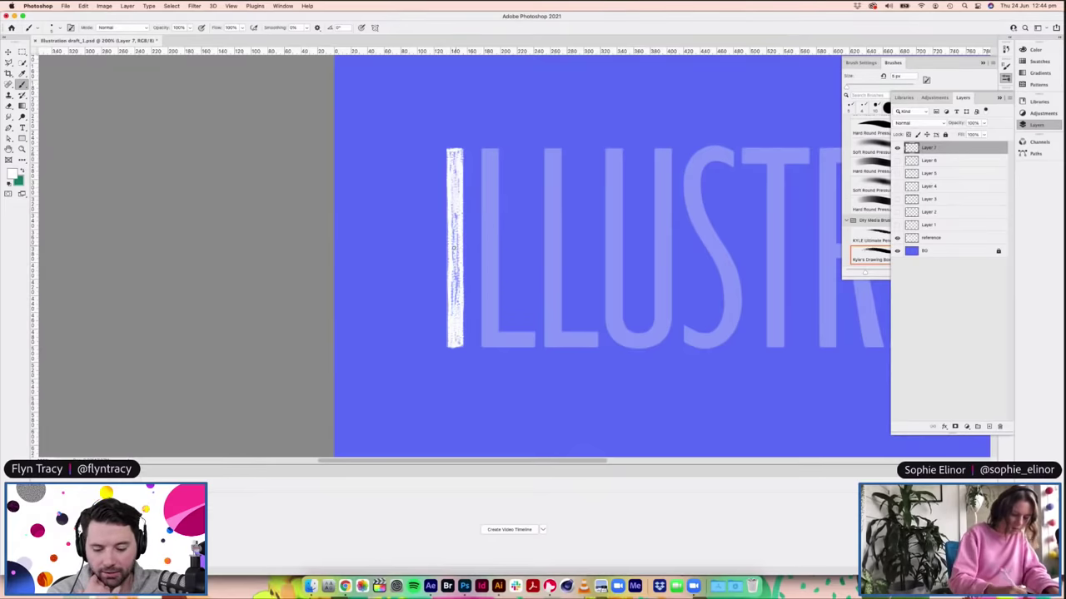
# Step: Trace the first L's outline on Layer 7, covering both sides of the stem and closing the foot
pyautogui.moveTo(483, 152); pyautogui.dragTo(485, 239)
pyautogui.moveTo(483, 150)
pyautogui.mouseDown()
pyautogui.moveTo(494, 150)
pyautogui.moveTo(497, 238)
pyautogui.moveTo(485, 269)
pyautogui.moveTo(485, 343)
pyautogui.mouseUp()
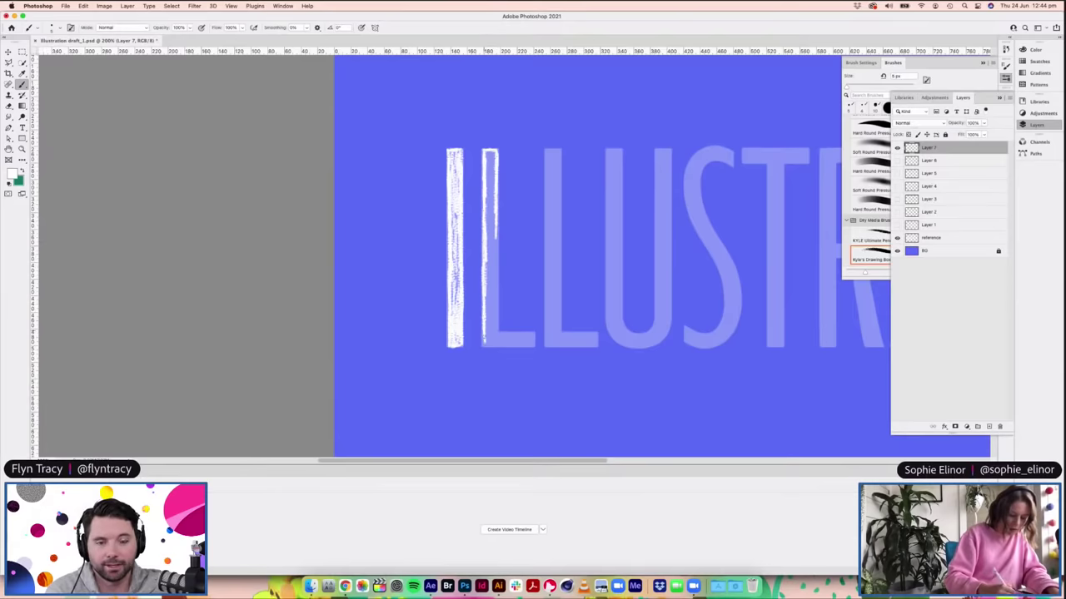
pyautogui.moveTo(496, 229)
pyautogui.mouseDown()
pyautogui.moveTo(497, 337)
pyautogui.moveTo(483, 347)
pyautogui.mouseUp()
pyautogui.moveTo(488, 150)
pyautogui.mouseDown()
pyautogui.moveTo(488, 171)
pyautogui.moveTo(488, 163)
pyautogui.mouseUp()
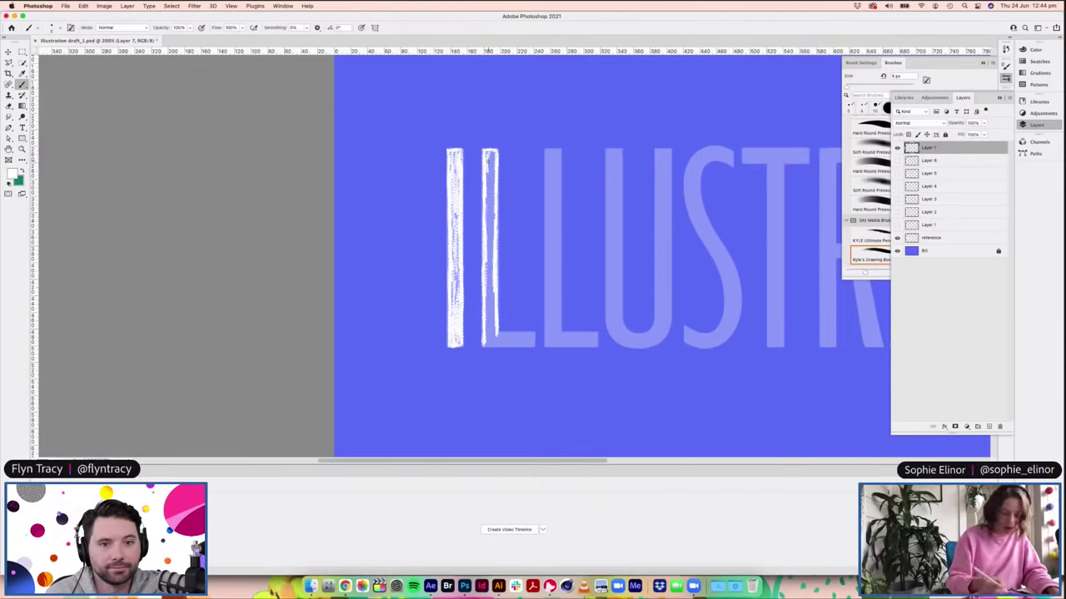
pyautogui.moveTo(498, 335)
pyautogui.mouseDown()
pyautogui.moveTo(534, 343)
pyautogui.moveTo(489, 344)
pyautogui.mouseUp()
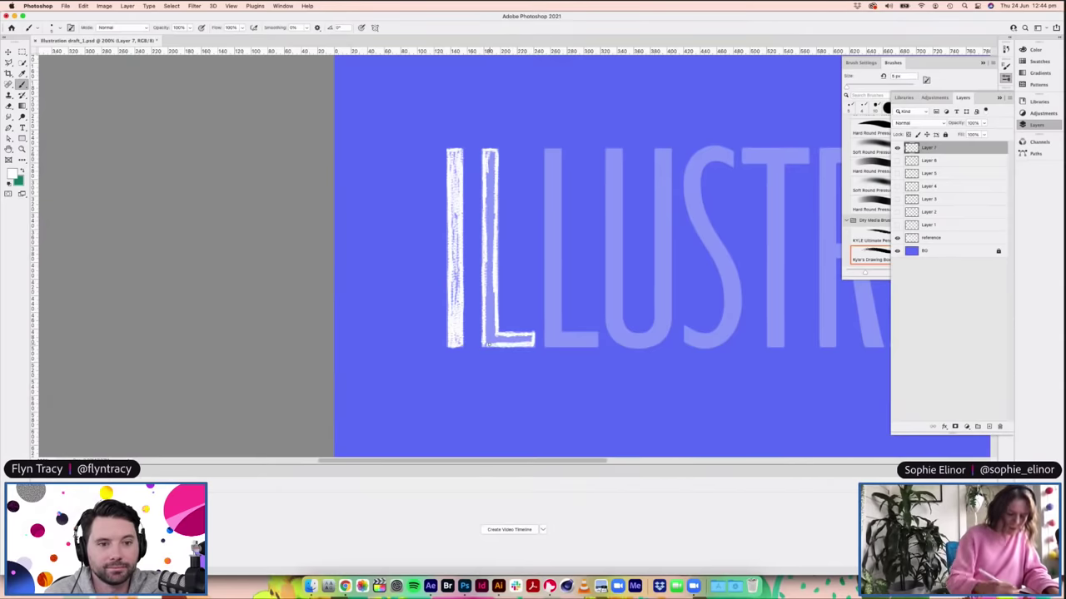
# Step: Fill the L's stem and foot on Layer 7 with dense pencil shading, and thicken the texture inside the I
pyautogui.moveTo(487, 234)
pyautogui.mouseDown()
pyautogui.moveTo(493, 153)
pyautogui.moveTo(489, 343)
pyautogui.moveTo(494, 333)
pyautogui.moveTo(532, 342)
pyautogui.moveTo(484, 336)
pyautogui.mouseUp()
pyautogui.moveTo(489, 171); pyautogui.dragTo(489, 247)
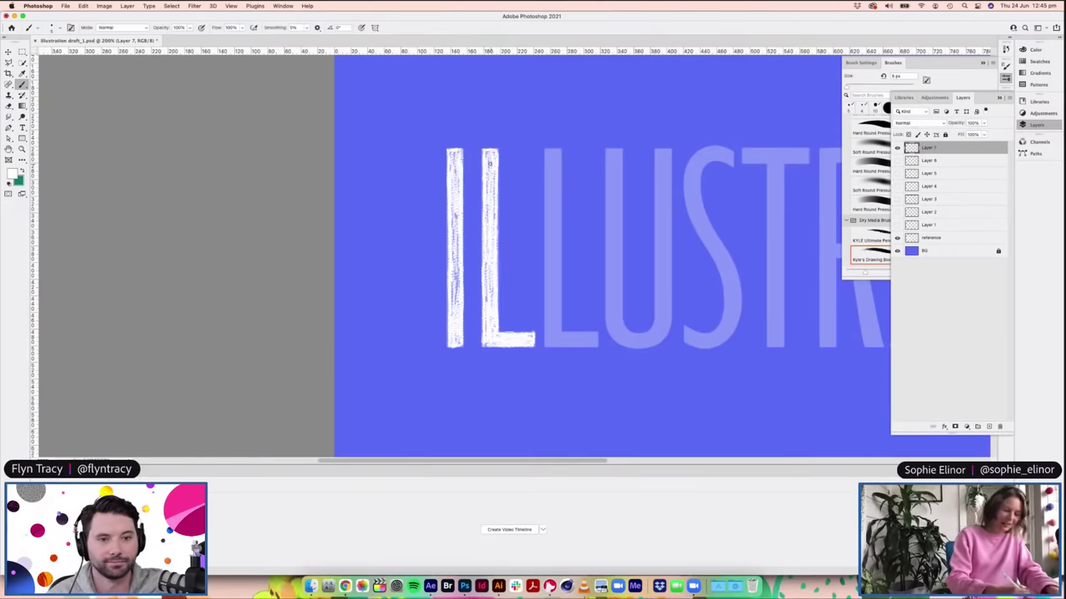
pyautogui.moveTo(457, 151)
pyautogui.mouseDown()
pyautogui.moveTo(457, 308)
pyautogui.moveTo(457, 284)
pyautogui.mouseUp()
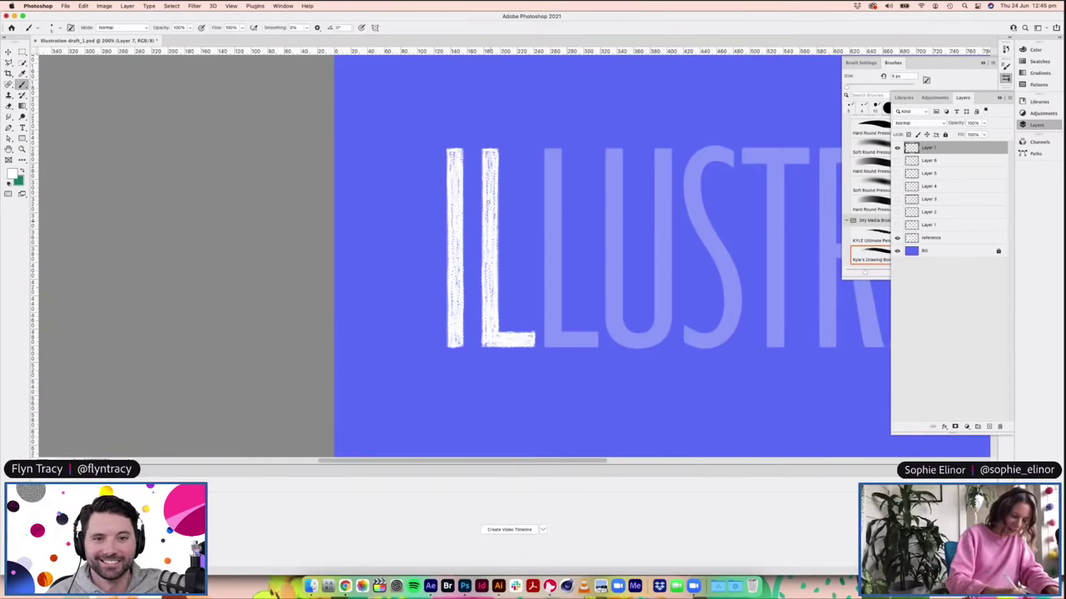
pyautogui.moveTo(489, 178); pyautogui.dragTo(490, 152)
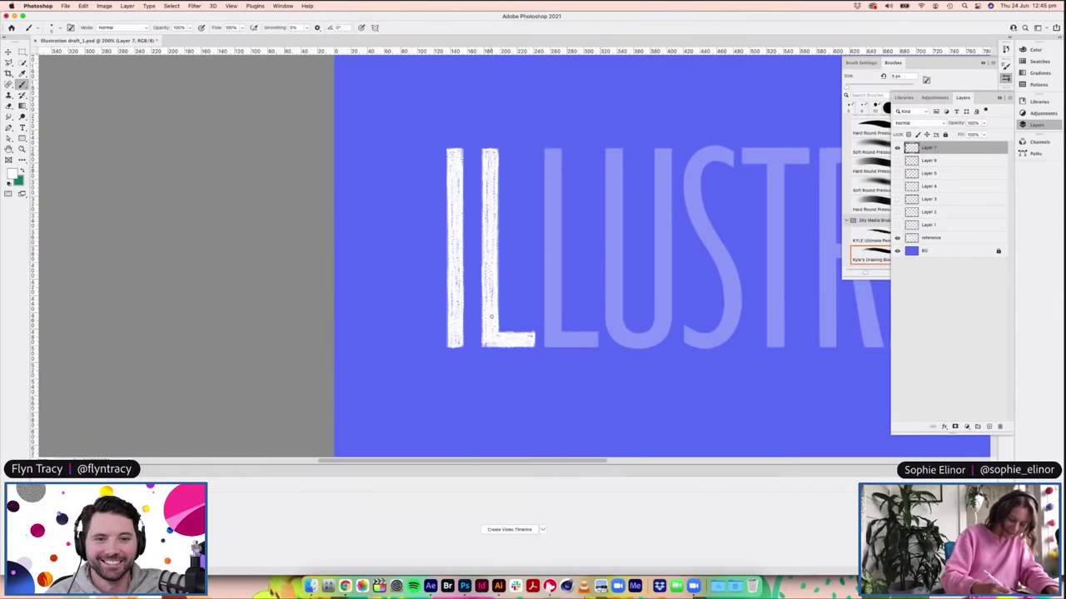
pyautogui.moveTo(492, 317)
pyautogui.mouseDown()
pyautogui.moveTo(490, 280)
pyautogui.moveTo(494, 305)
pyautogui.mouseUp()
pyautogui.moveTo(488, 209); pyautogui.dragTo(491, 164)
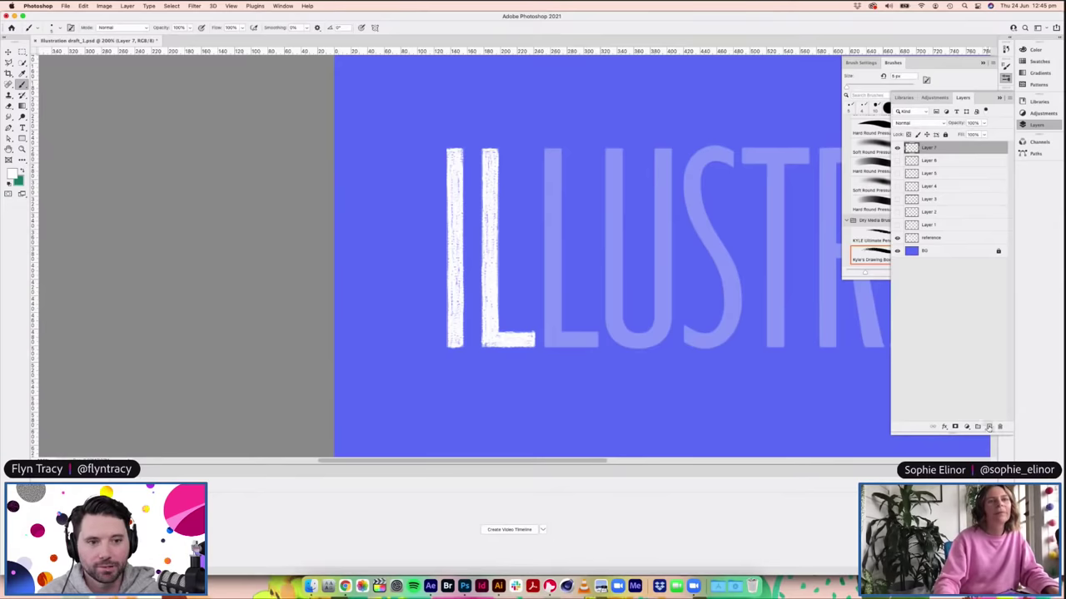
# Step: Draw a nearly solid pencil-filled I on a new layer above Layer 7, keeping Layer 7 hidden
pyautogui.click(988, 426)
pyautogui.click(897, 161)
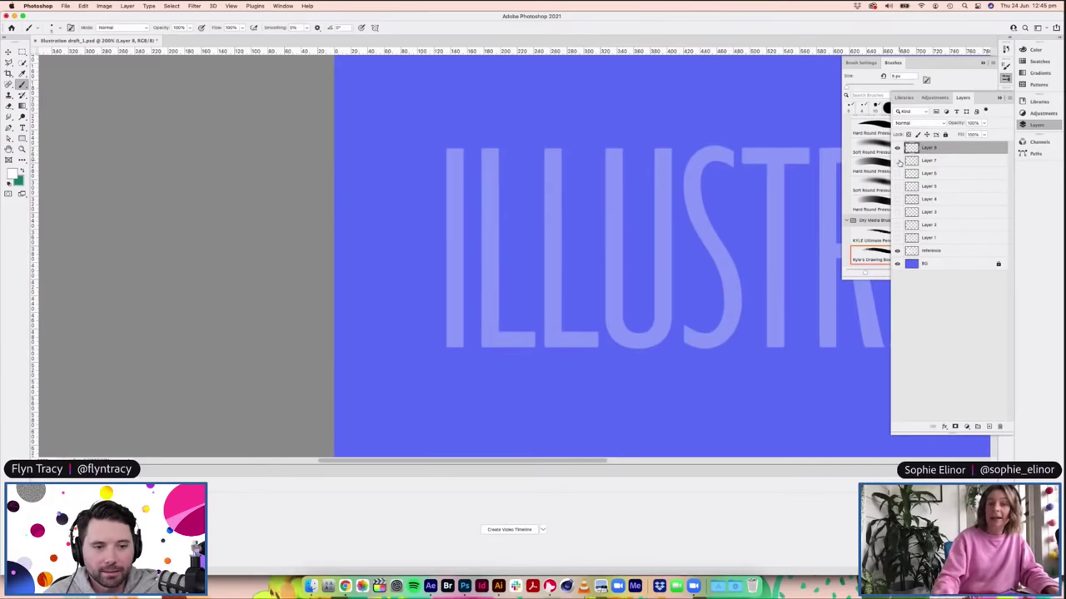
pyautogui.moveTo(450, 152)
pyautogui.mouseDown()
pyautogui.moveTo(450, 195)
pyautogui.moveTo(450, 152)
pyautogui.moveTo(459, 151)
pyautogui.moveTo(461, 192)
pyautogui.moveTo(450, 150)
pyautogui.moveTo(462, 151)
pyautogui.moveTo(449, 243)
pyautogui.moveTo(449, 186)
pyautogui.moveTo(463, 342)
pyautogui.mouseUp()
pyautogui.moveTo(460, 189)
pyautogui.mouseDown()
pyautogui.moveTo(461, 347)
pyautogui.moveTo(462, 313)
pyautogui.mouseUp()
pyautogui.moveTo(456, 236)
pyautogui.mouseDown()
pyautogui.moveTo(456, 283)
pyautogui.moveTo(456, 212)
pyautogui.mouseUp()
pyautogui.moveTo(451, 253); pyautogui.dragTo(453, 344)
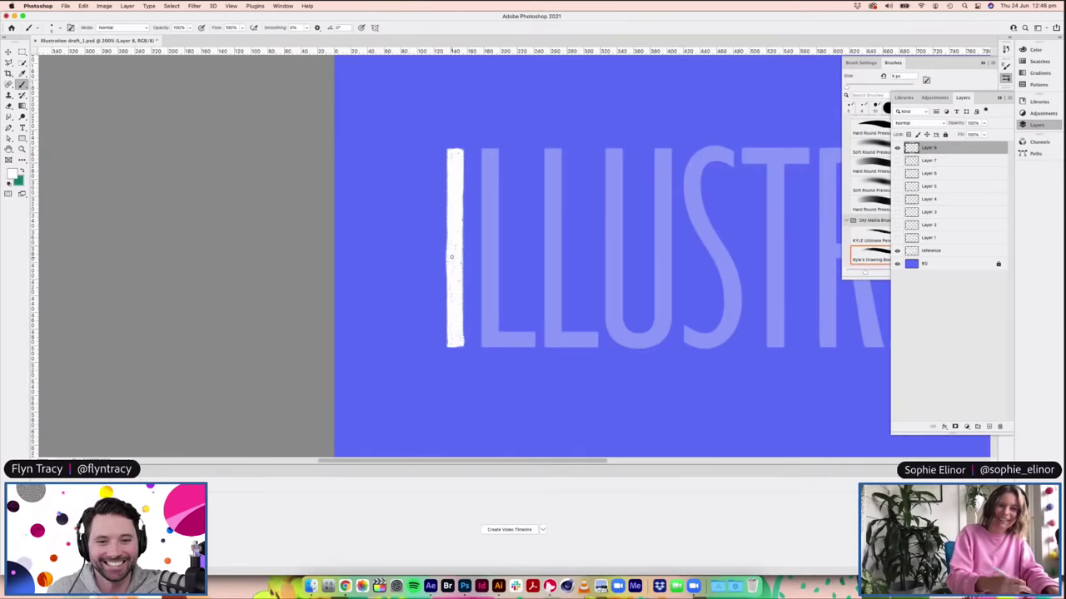
# Step: Outline the first L's stem on Layer 8 and fill it almost solid with overlapping pencil strokes
pyautogui.moveTo(484, 154); pyautogui.dragTo(486, 247)
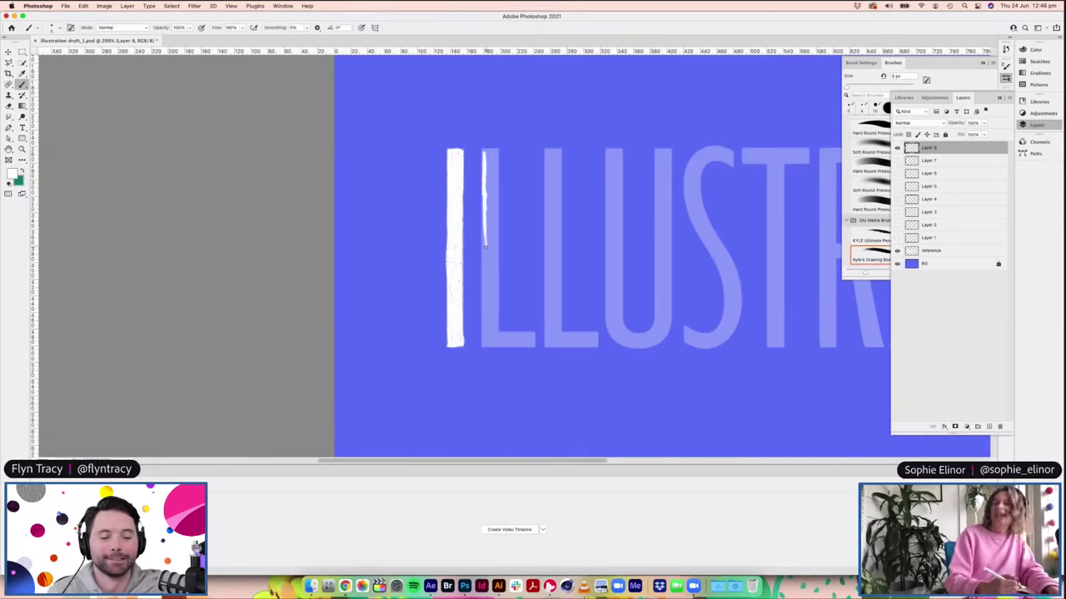
pyautogui.moveTo(483, 150)
pyautogui.mouseDown()
pyautogui.moveTo(495, 151)
pyautogui.moveTo(495, 211)
pyautogui.moveTo(492, 152)
pyautogui.mouseUp()
pyautogui.moveTo(487, 188); pyautogui.dragTo(485, 271)
pyautogui.moveTo(484, 227); pyautogui.dragTo(486, 281)
pyautogui.moveTo(485, 244); pyautogui.dragTo(485, 347)
pyautogui.moveTo(491, 187); pyautogui.dragTo(495, 310)
pyautogui.moveTo(495, 273)
pyautogui.mouseDown()
pyautogui.moveTo(495, 333)
pyautogui.moveTo(494, 275)
pyautogui.moveTo(491, 307)
pyautogui.mouseUp()
pyautogui.moveTo(488, 253); pyautogui.dragTo(488, 289)
pyautogui.moveTo(489, 223); pyautogui.dragTo(488, 331)
pyautogui.moveTo(488, 282); pyautogui.dragTo(489, 338)
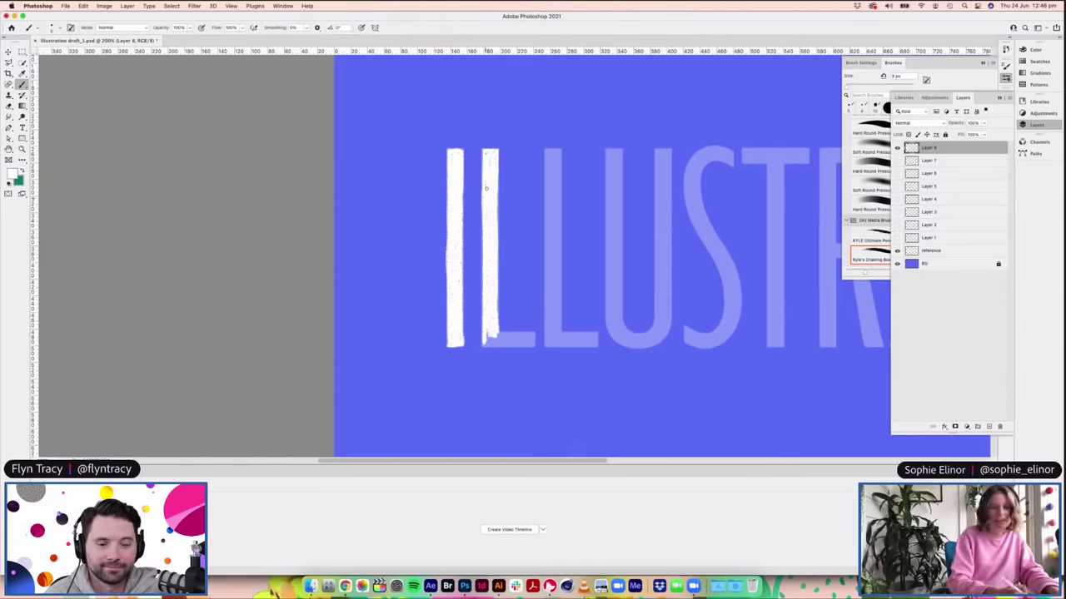
# Step: Outline the L's foot on Layer 8 and fill it in with dense pencil strokes
pyautogui.scroll(-3, 525, 319)
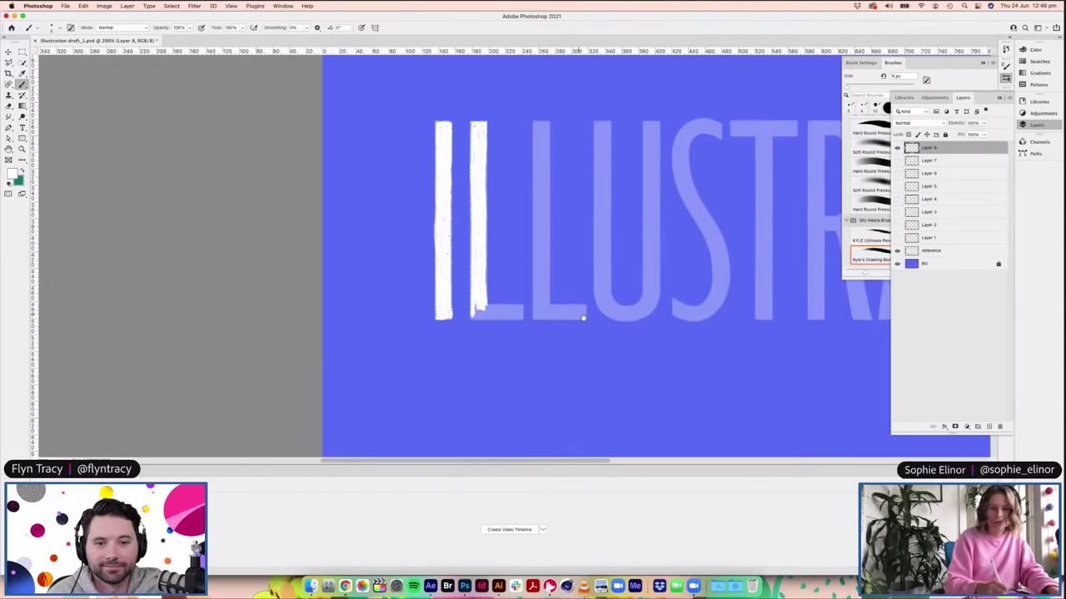
pyautogui.moveTo(502, 308); pyautogui.dragTo(522, 307)
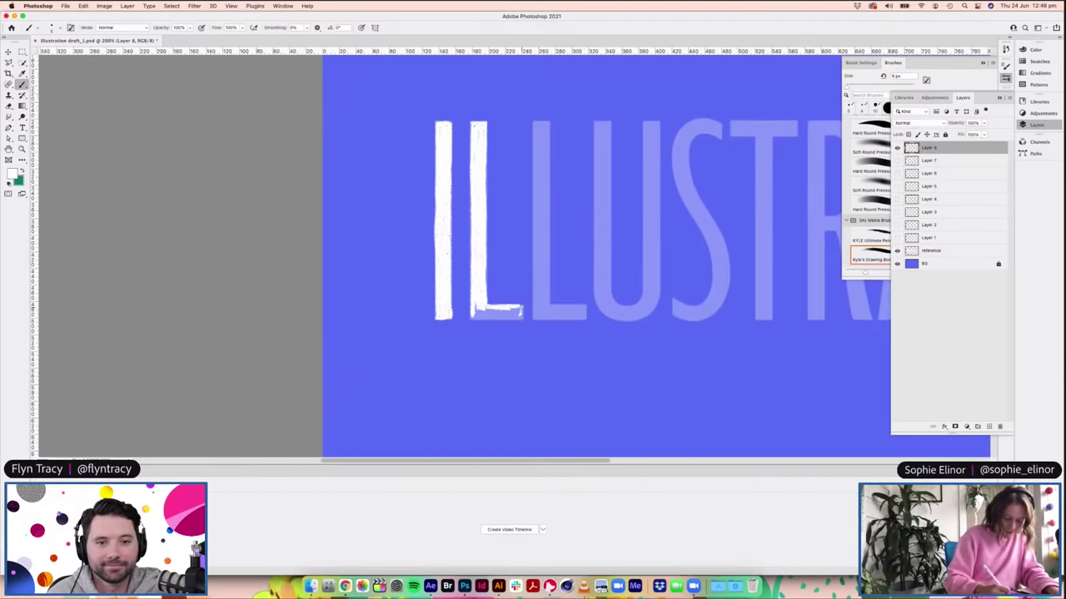
pyautogui.moveTo(522, 314)
pyautogui.mouseDown()
pyautogui.moveTo(471, 319)
pyautogui.moveTo(511, 311)
pyautogui.mouseUp()
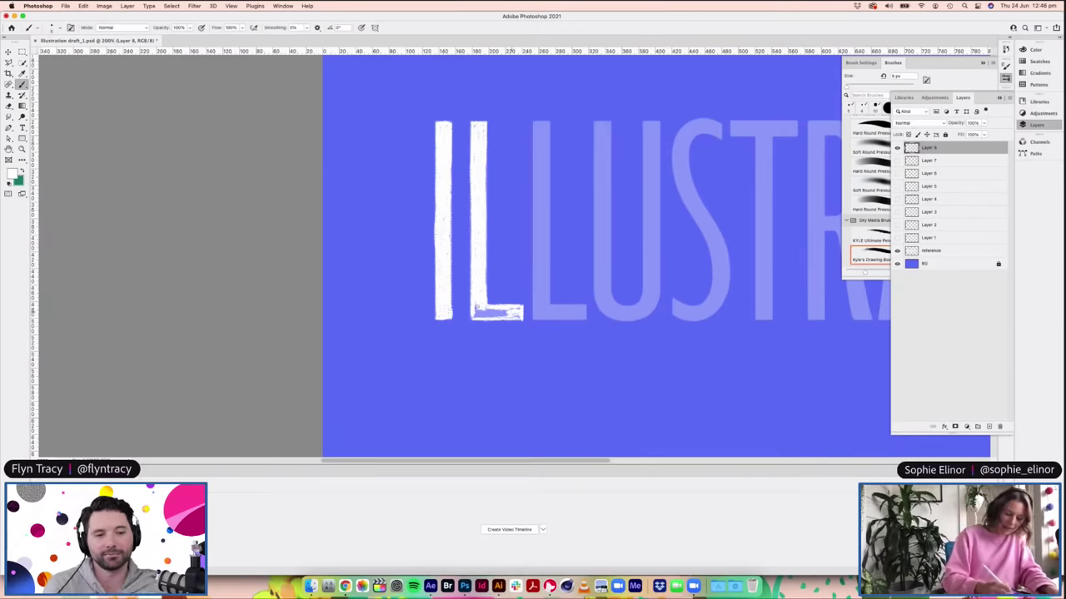
pyautogui.moveTo(471, 314)
pyautogui.mouseDown()
pyautogui.moveTo(519, 311)
pyautogui.moveTo(494, 317)
pyautogui.mouseUp()
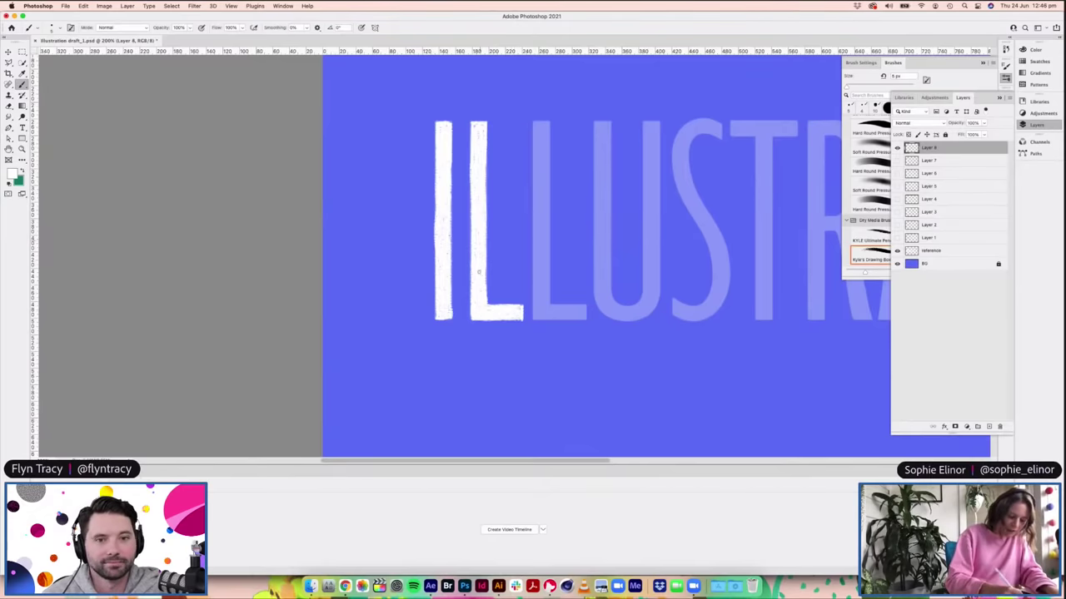
pyautogui.scroll(2, 510, 271)
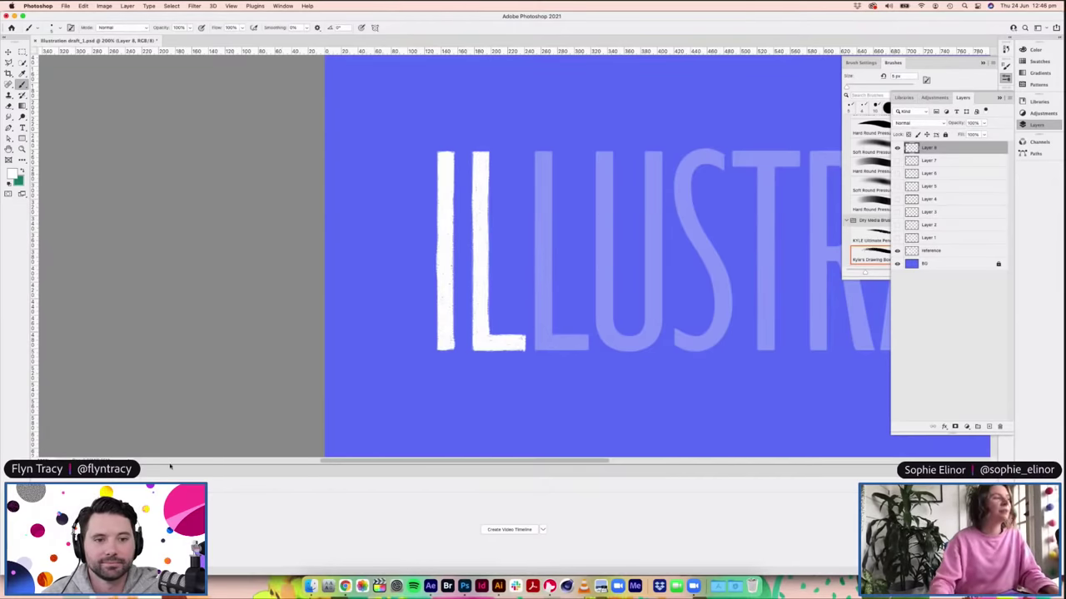
# Step: Switch to Chrome and examine the Instagram lettering animations: GIF WRAP, the dripping Snotface and the multicoloured tinsel letter I
pyautogui.click(345, 586)
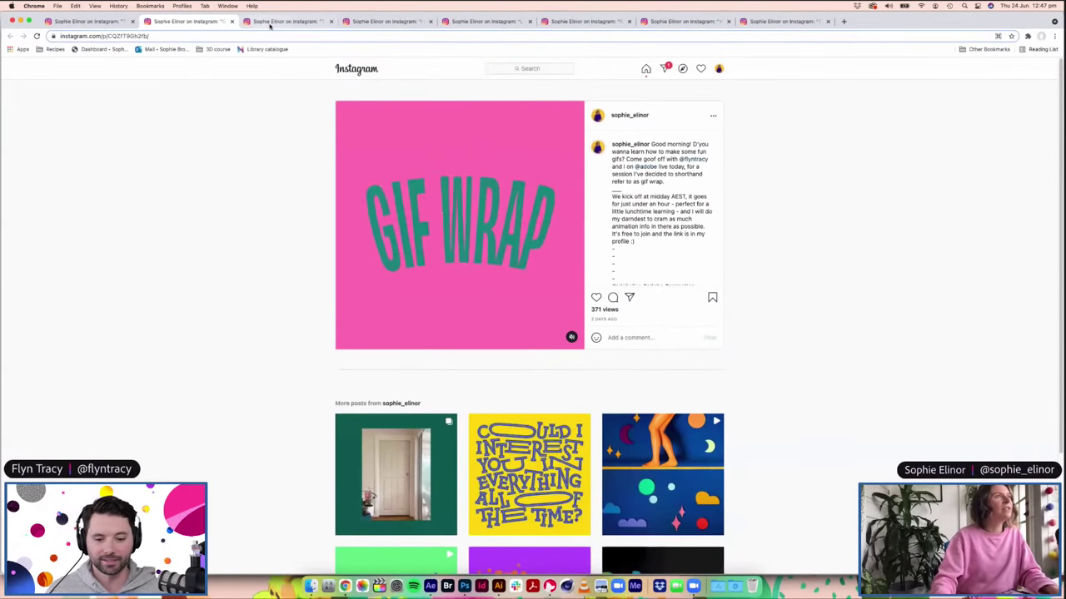
pyautogui.click(269, 25)
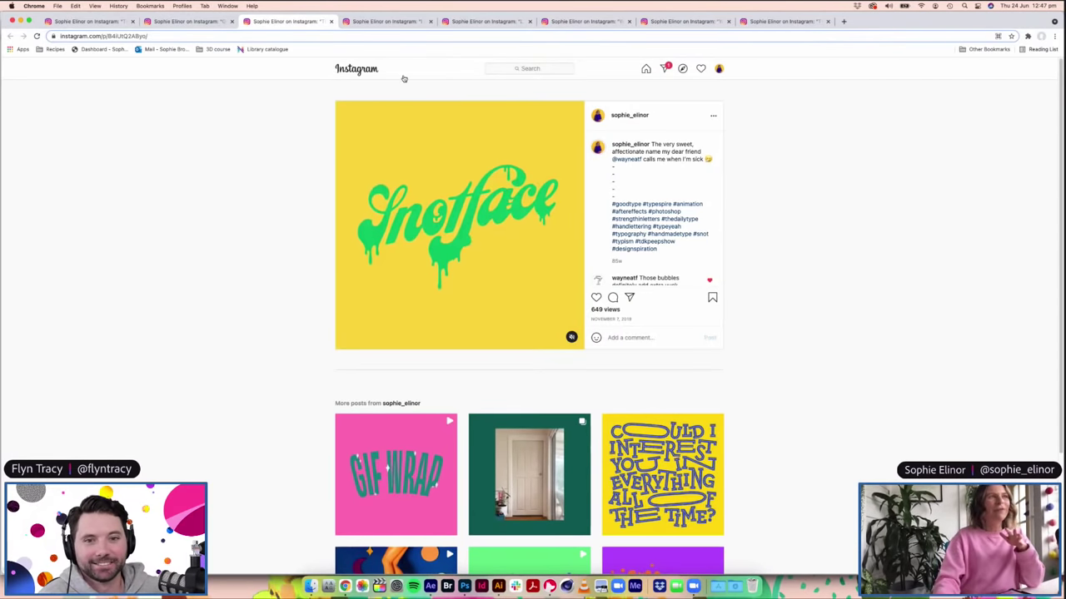
pyautogui.click(388, 23)
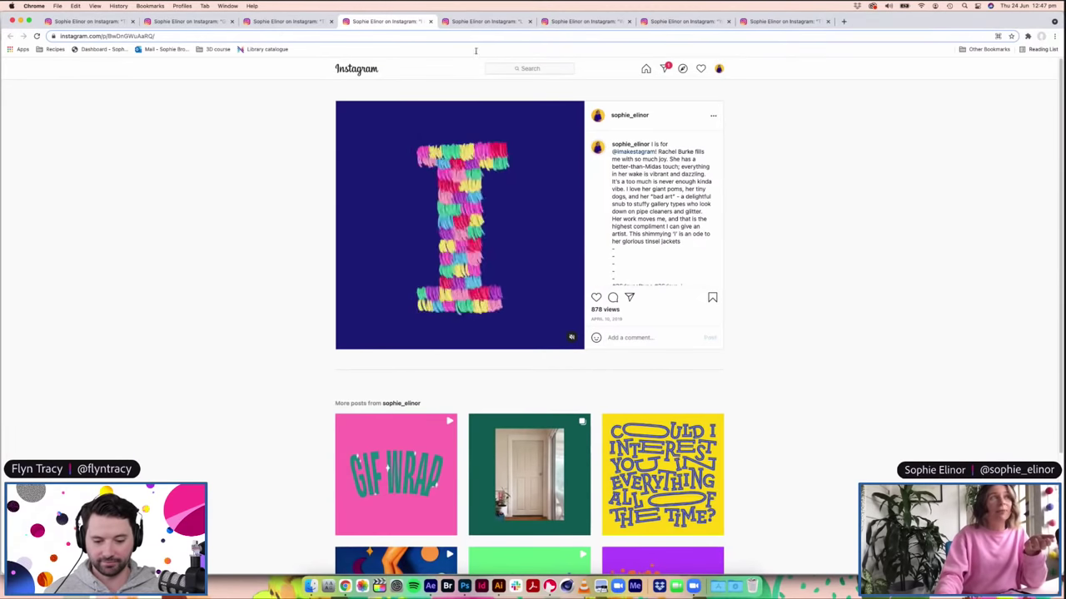
# Step: Examine the remaining Instagram lettering animations: the blackletter L, Painfully Polite, and the first Photoshop animation attempt
pyautogui.click(477, 22)
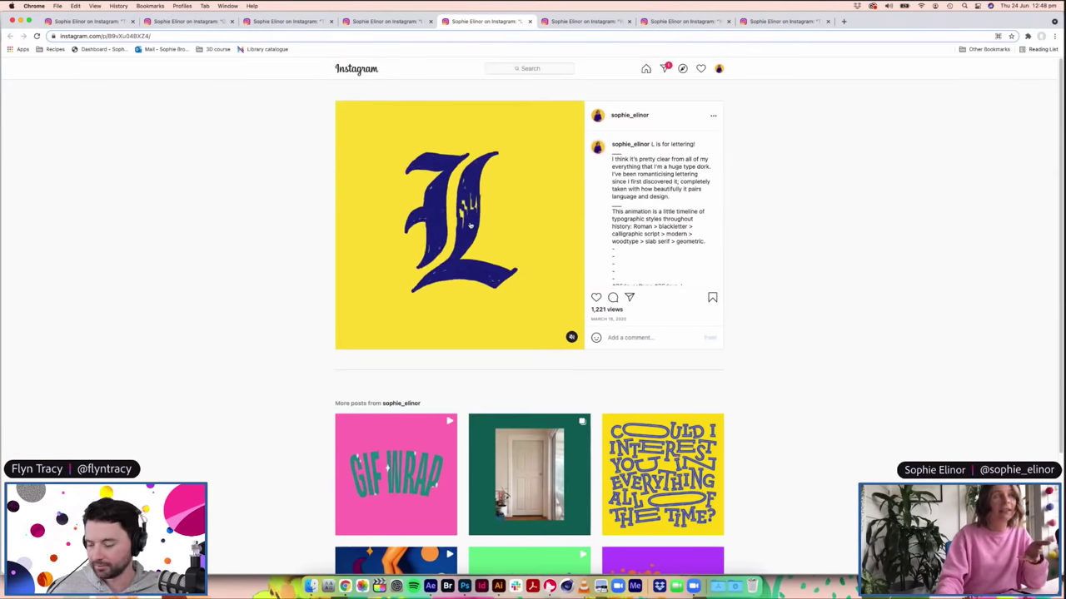
pyautogui.click(571, 22)
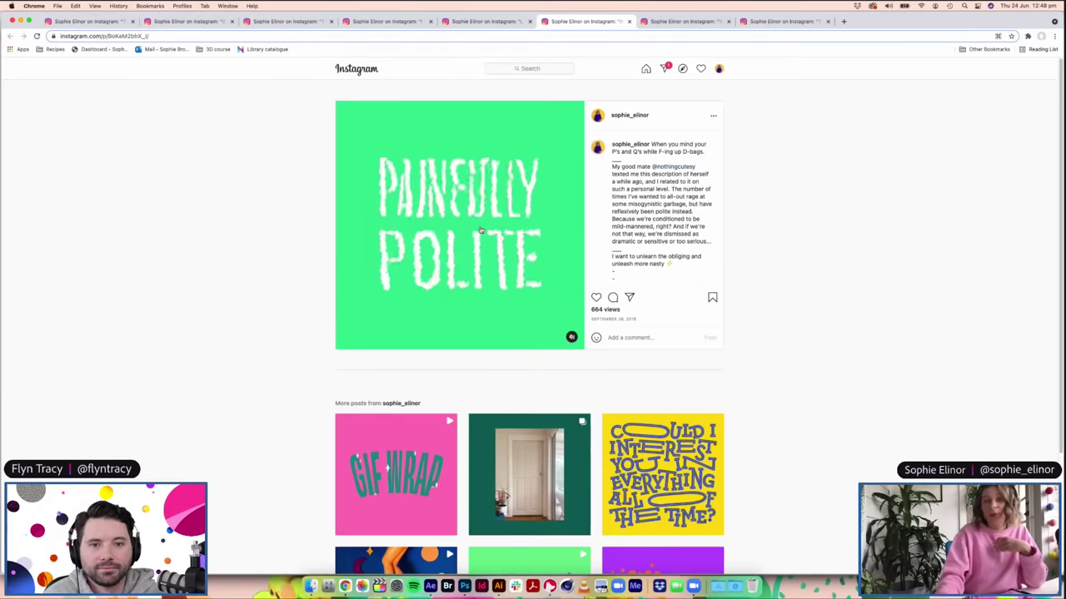
pyautogui.click(664, 22)
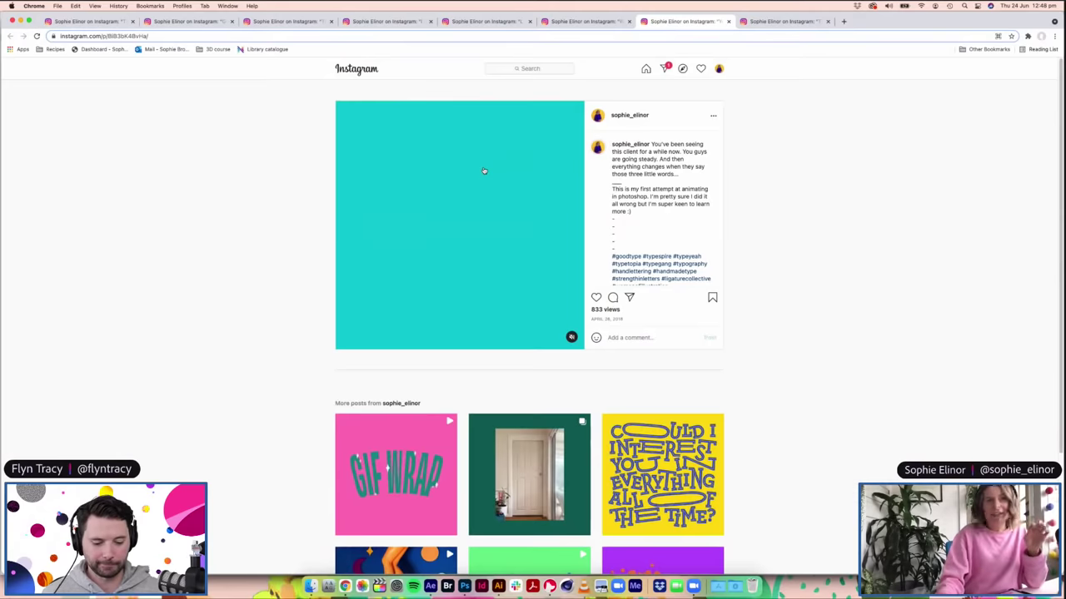
# Step: Switch to Photoshop, make Layers 1 to 7 visible, and create a video timeline with an enlarged track area
pyautogui.click(465, 586)
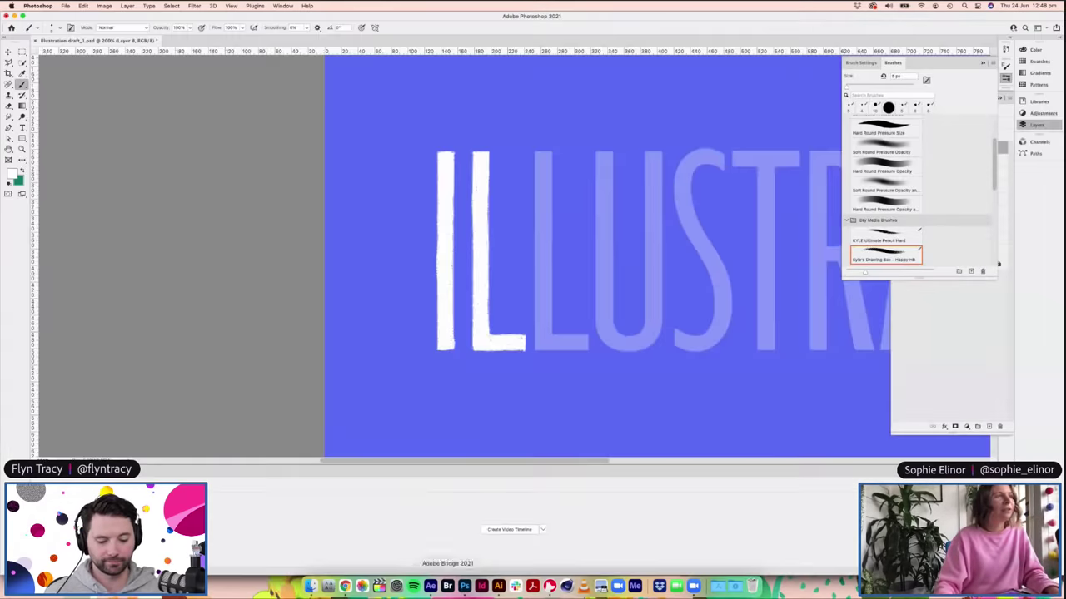
pyautogui.press('super+minus')
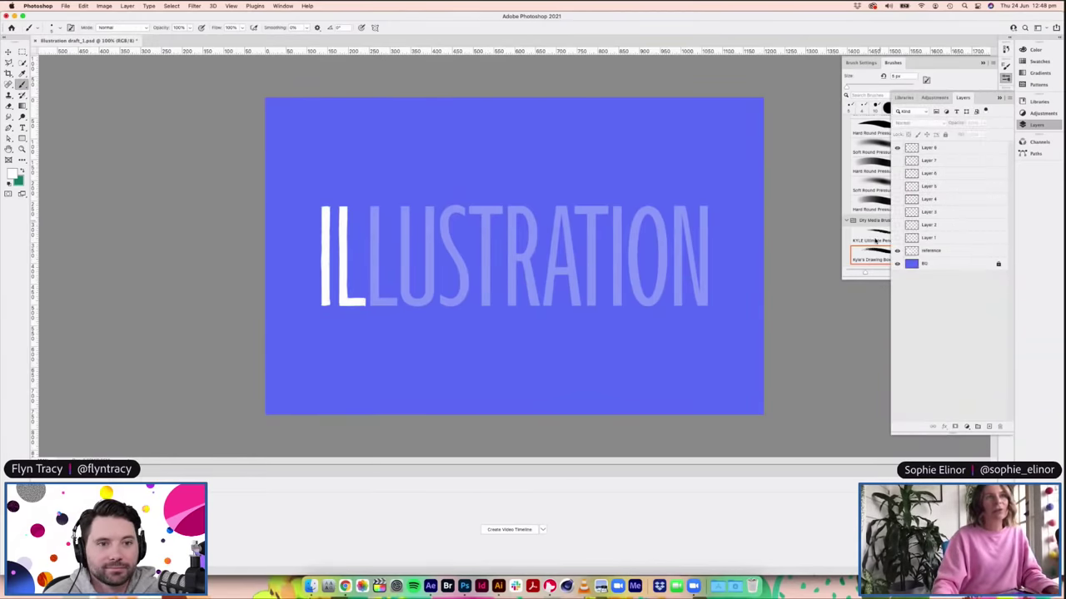
pyautogui.moveTo(898, 159); pyautogui.dragTo(897, 238)
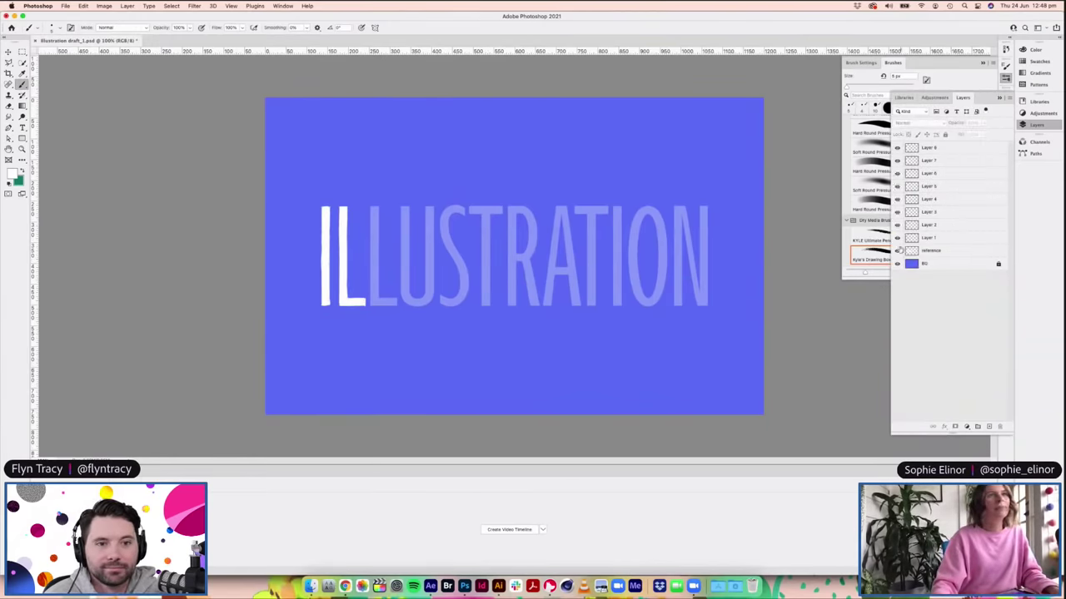
pyautogui.click(496, 529)
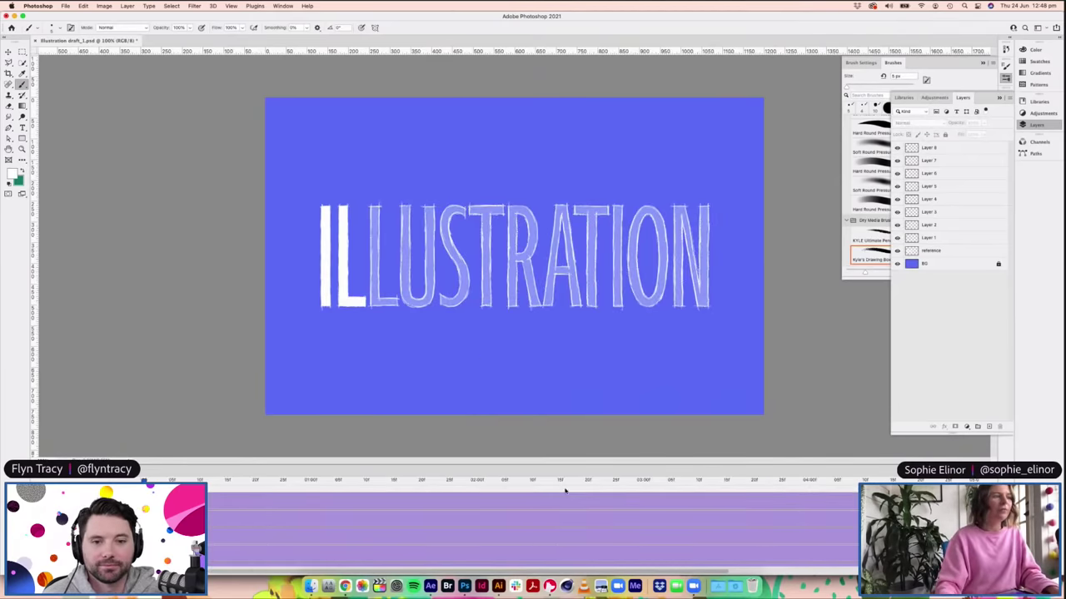
pyautogui.moveTo(491, 467); pyautogui.dragTo(490, 320)
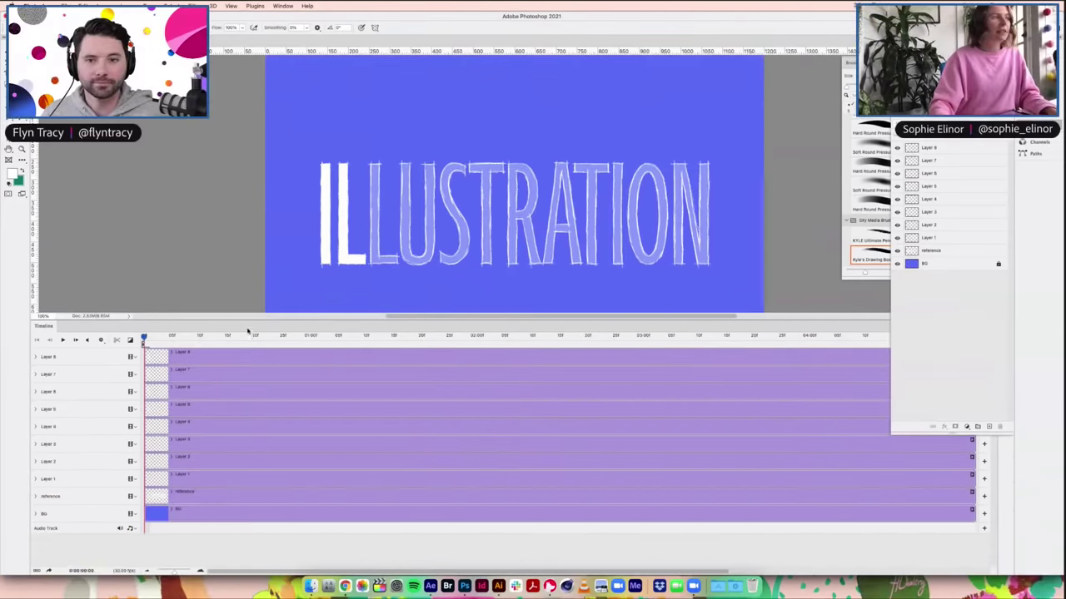
# Step: Split the clips of Layers 1 to 8 at frame 3, leaving the reference and BG clips uncut
pyautogui.moveTo(148, 339); pyautogui.dragTo(161, 340)
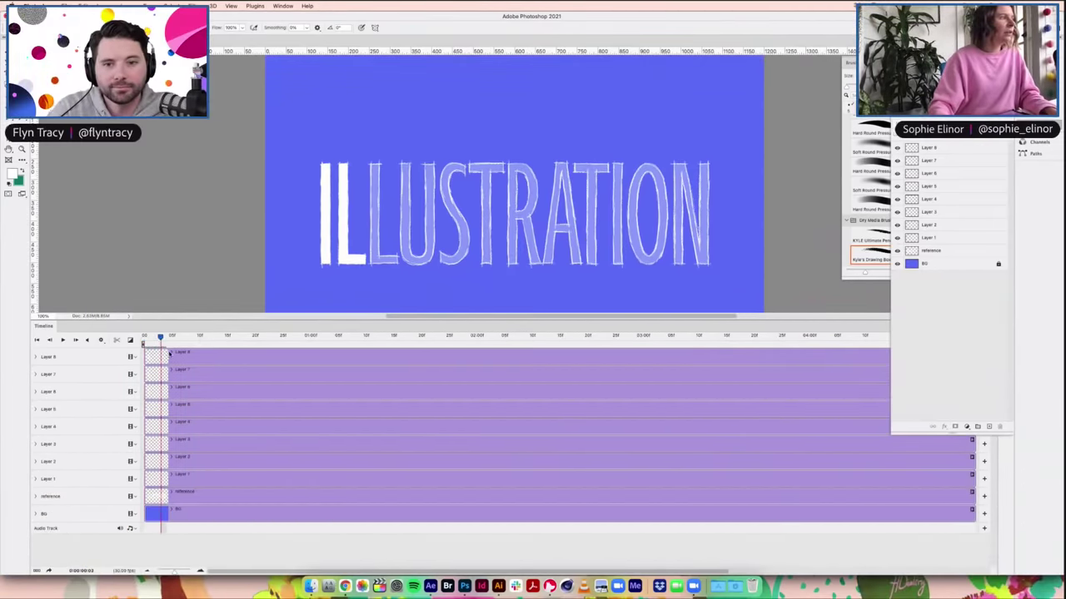
pyautogui.click(83, 356)
pyautogui.keyDown('shift'); pyautogui.click(83, 496); pyautogui.keyUp('shift')
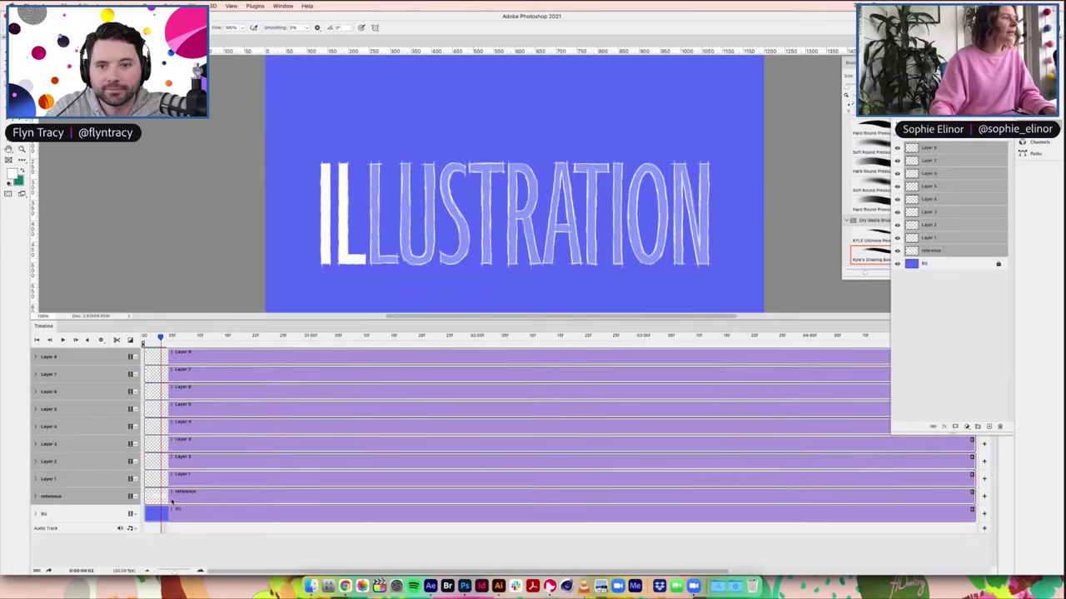
pyautogui.keyDown('super'); pyautogui.click(84, 496); pyautogui.keyUp('super')
pyautogui.click(116, 341)
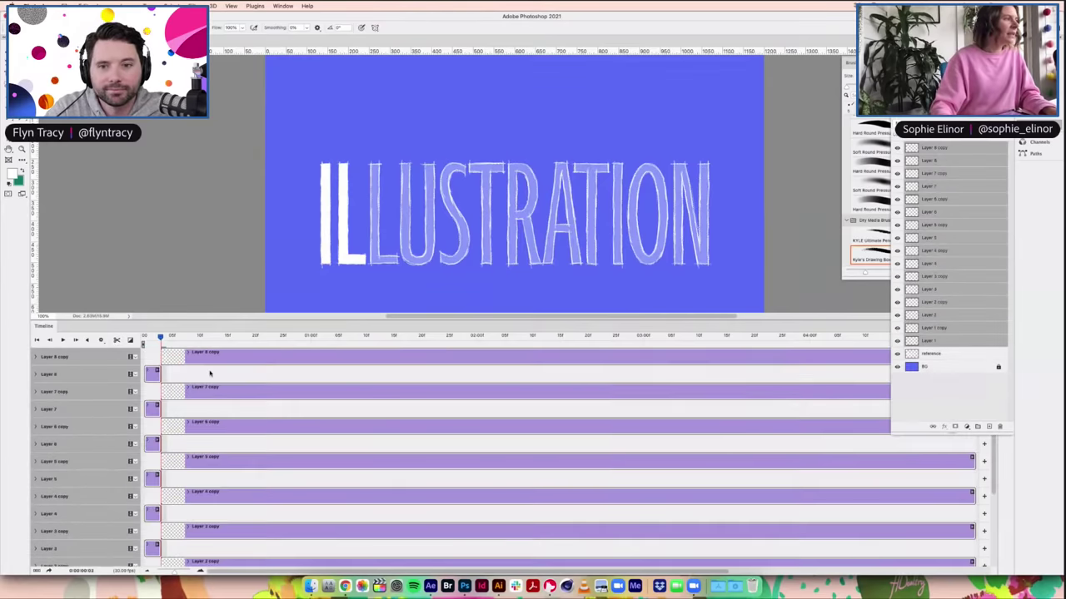
# Step: Delete all the Layer copy clips left after the split, keeping only the short opening clips of Layers 1 to 8
pyautogui.keyDown('super'); pyautogui.click(188, 424); pyautogui.keyUp('super')
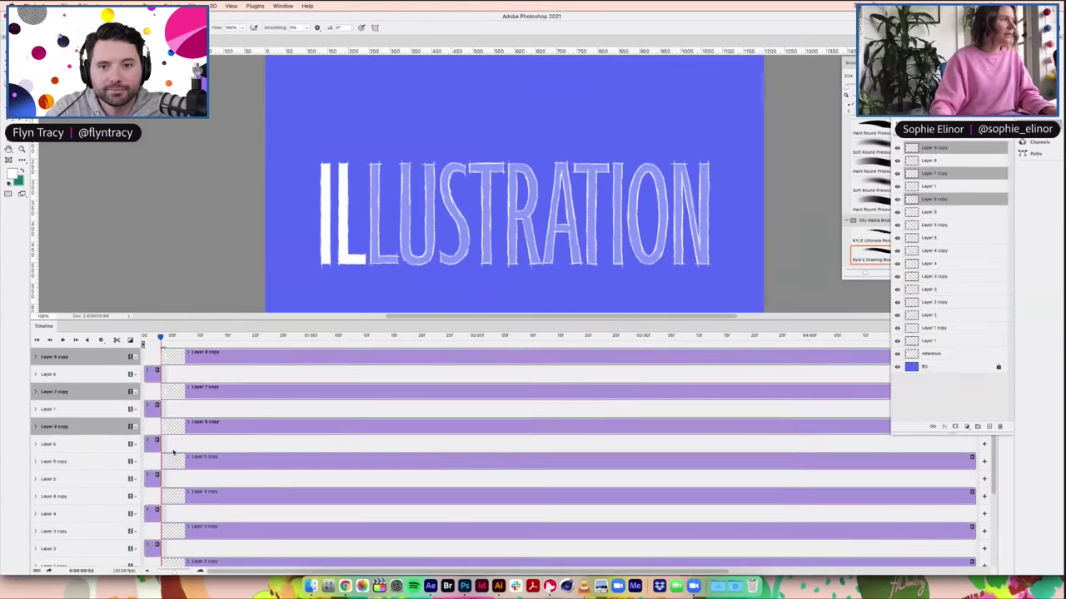
pyautogui.keyDown('super'); pyautogui.click(189, 461); pyautogui.keyUp('super')
pyautogui.keyDown('super'); pyautogui.click(200, 496); pyautogui.keyUp('super')
pyautogui.keyDown('super'); pyautogui.click(214, 532); pyautogui.keyUp('super')
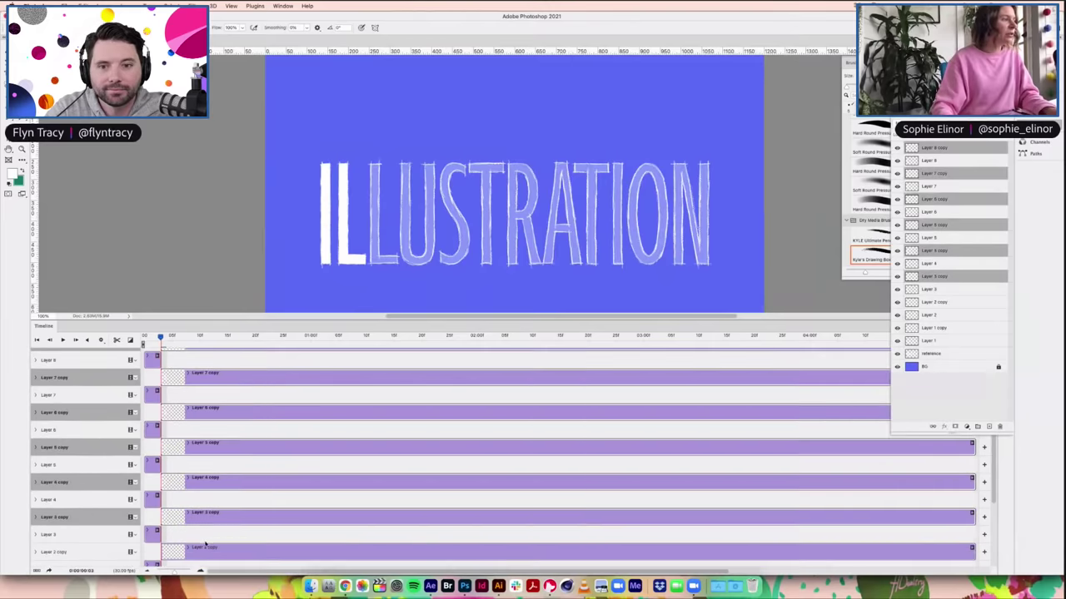
pyautogui.keyDown('super'); pyautogui.click(205, 553); pyautogui.keyUp('super')
pyautogui.press('Delete')
pyautogui.click(173, 478)
pyautogui.press('Delete')
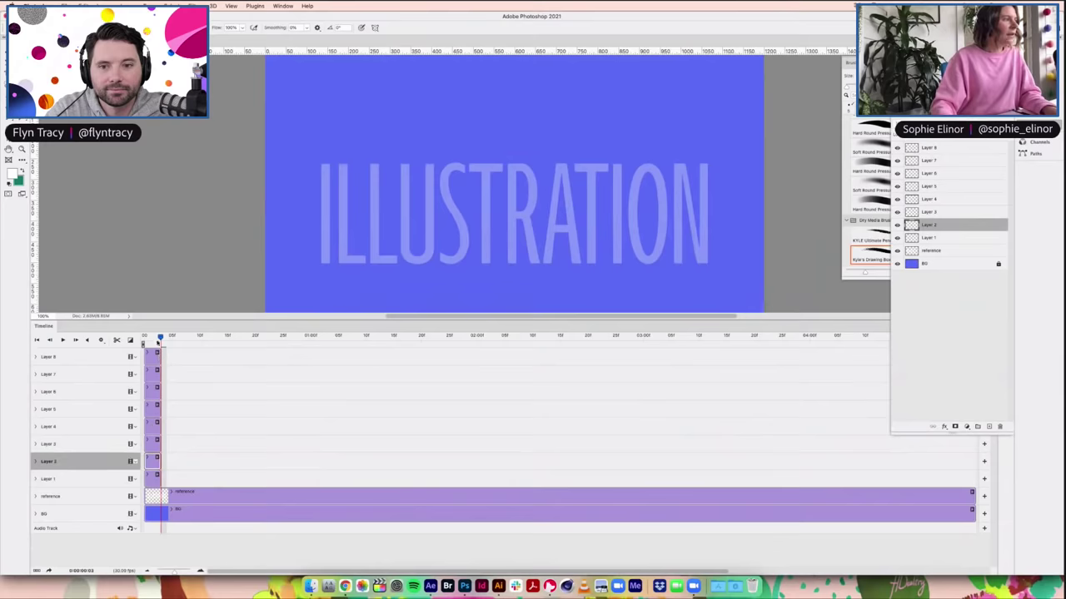
# Step: Stagger the short clips of Layers 2 to 8 end to end after Layer 1 so the drawings play in sequence
pyautogui.click(154, 337)
pyautogui.moveTo(154, 339); pyautogui.dragTo(159, 339)
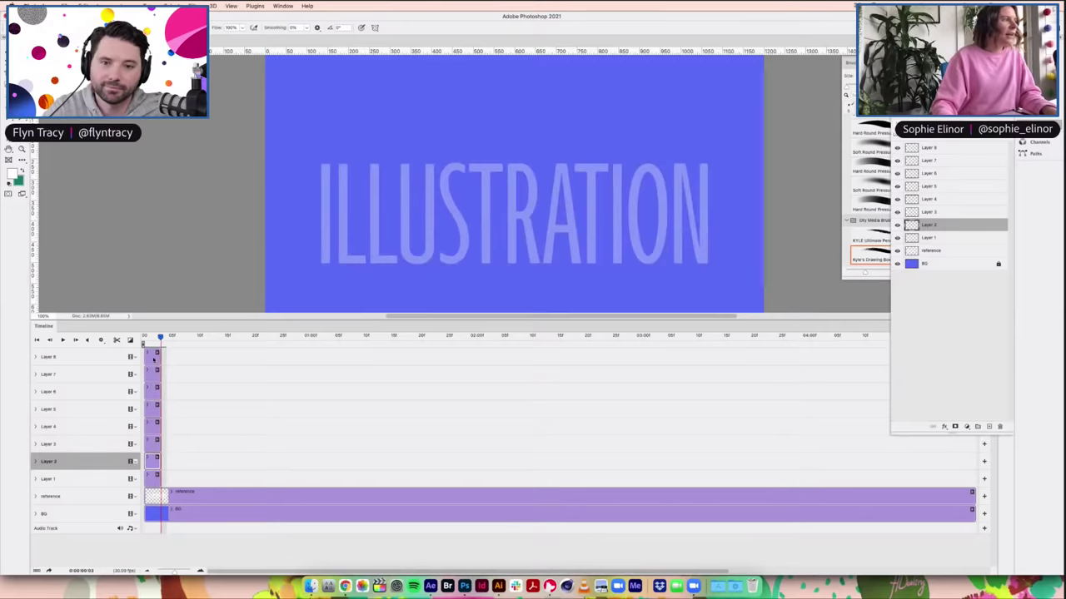
pyautogui.keyDown('shift'); pyautogui.click(154, 360); pyautogui.keyUp('shift')
pyautogui.moveTo(150, 447); pyautogui.dragTo(266, 359)
pyautogui.keyDown('super'); pyautogui.click(169, 469); pyautogui.keyUp('super')
pyautogui.keyDown('super'); pyautogui.click(182, 439); pyautogui.keyUp('super')
pyautogui.keyDown('super'); pyautogui.click(200, 428); pyautogui.keyUp('super')
pyautogui.keyDown('super'); pyautogui.click(223, 408); pyautogui.keyUp('super')
pyautogui.keyDown('super'); pyautogui.click(233, 394); pyautogui.keyUp('super')
pyautogui.keyDown('super'); pyautogui.click(250, 376); pyautogui.keyUp('super')
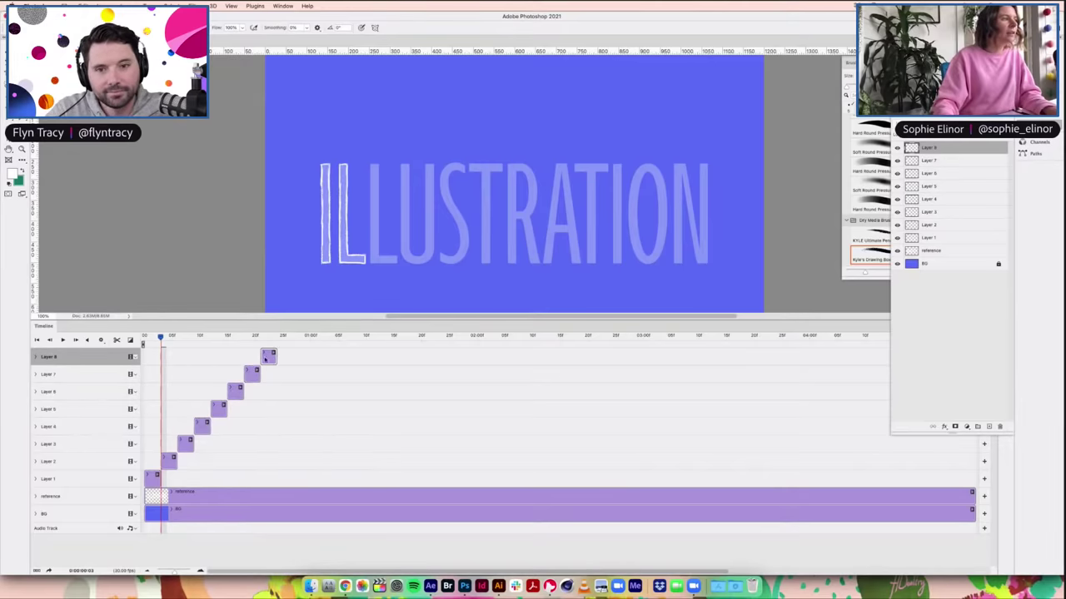
# Step: Shorten the timeline's work area so it ends where Layer 8's clip ends
pyautogui.hscroll(5, 679, 384)
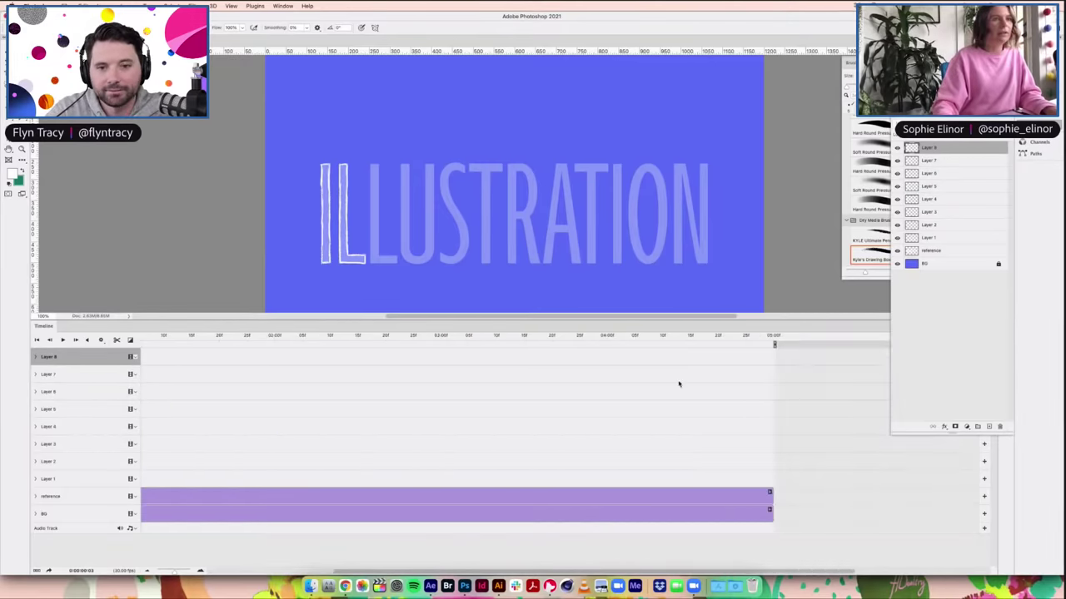
pyautogui.moveTo(773, 344); pyautogui.dragTo(164, 344)
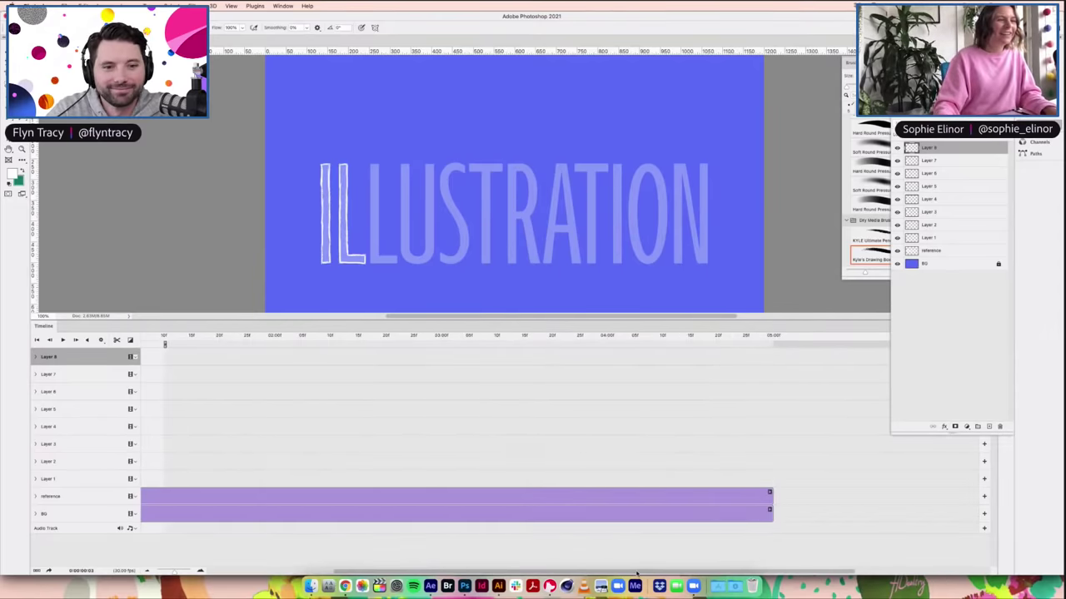
pyautogui.moveTo(637, 574); pyautogui.dragTo(512, 575)
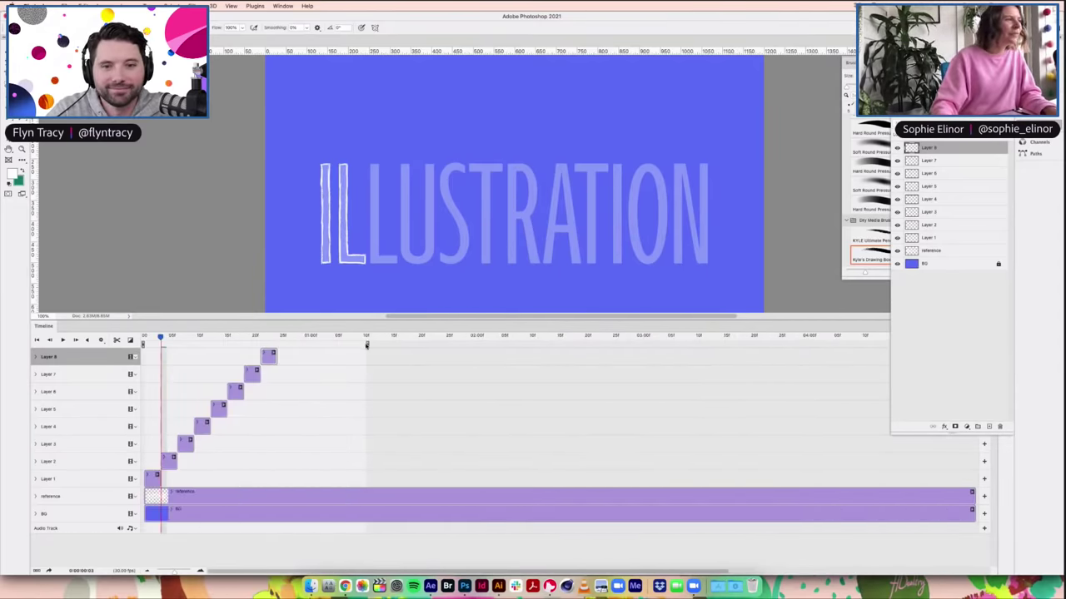
pyautogui.moveTo(292, 346); pyautogui.dragTo(278, 344)
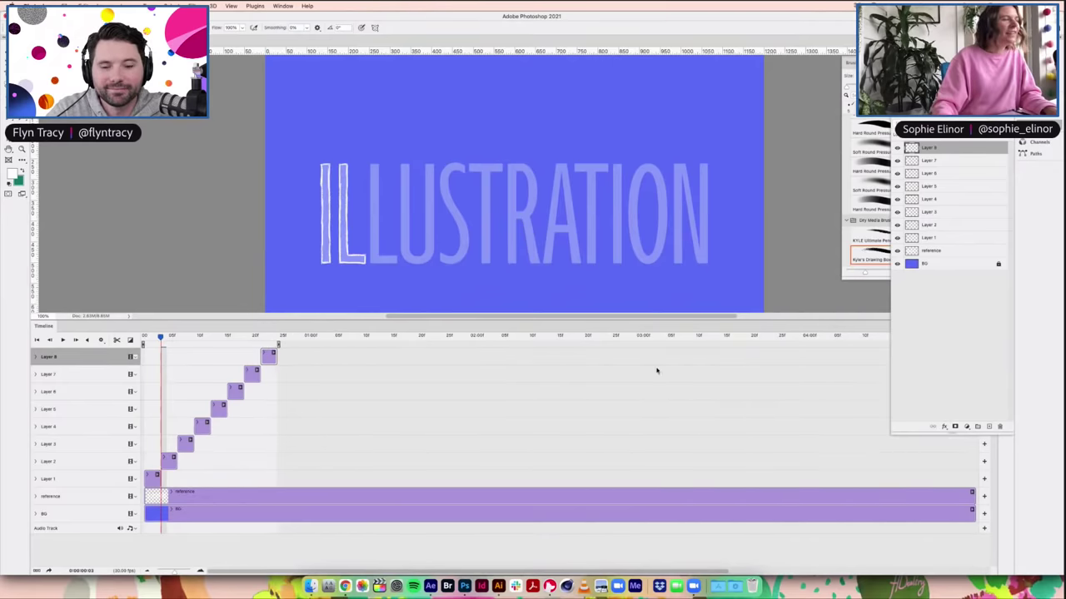
# Step: Hide the reference layer and play back the lettering sequence
pyautogui.click(896, 250)
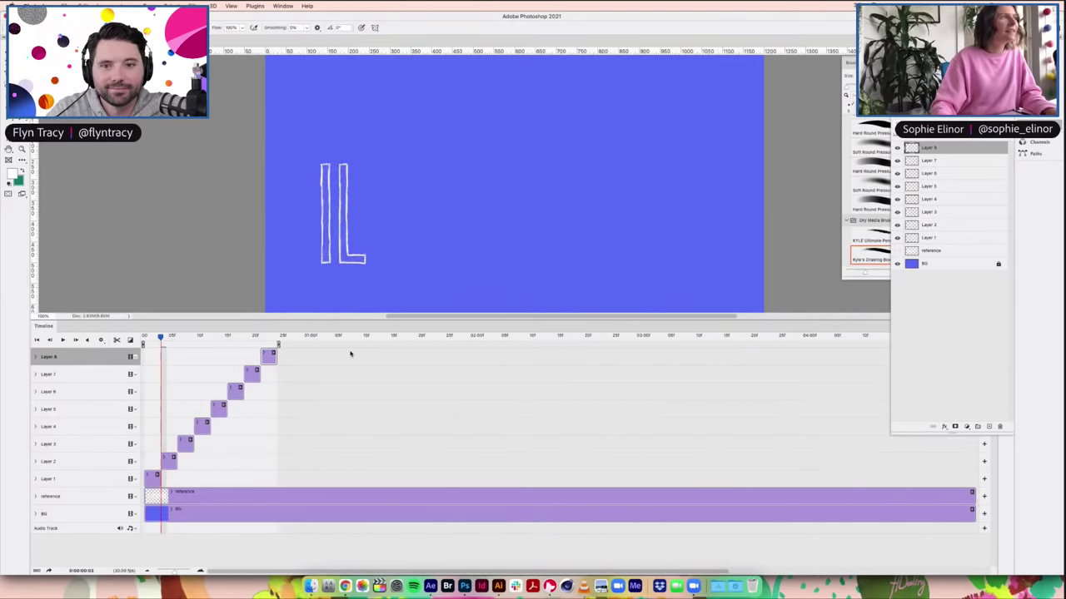
pyautogui.moveTo(160, 336); pyautogui.dragTo(190, 338)
pyautogui.press('space')
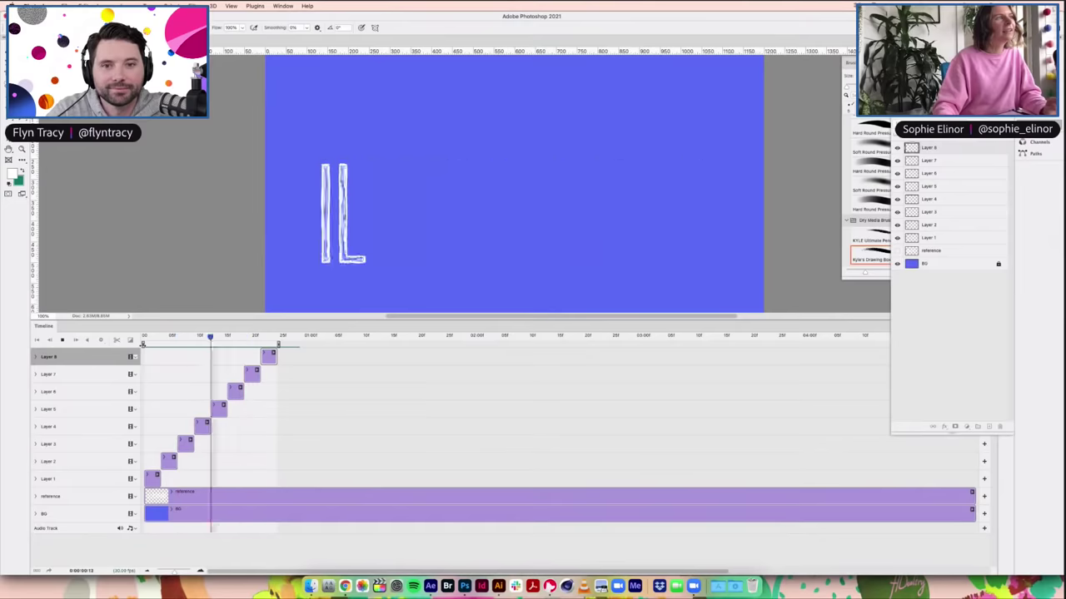
# Step: Enlarge the view of the I and L in a taller canvas area and replay the pencil animation
pyautogui.press('super+plus')
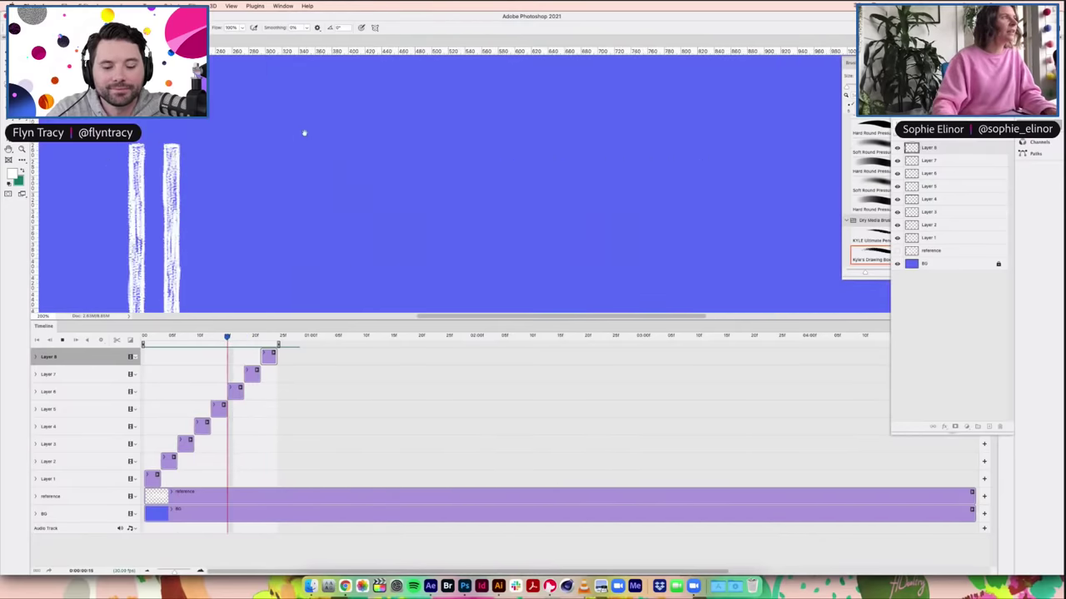
pyautogui.press('space')
pyautogui.hscroll(-10, 354, 162)
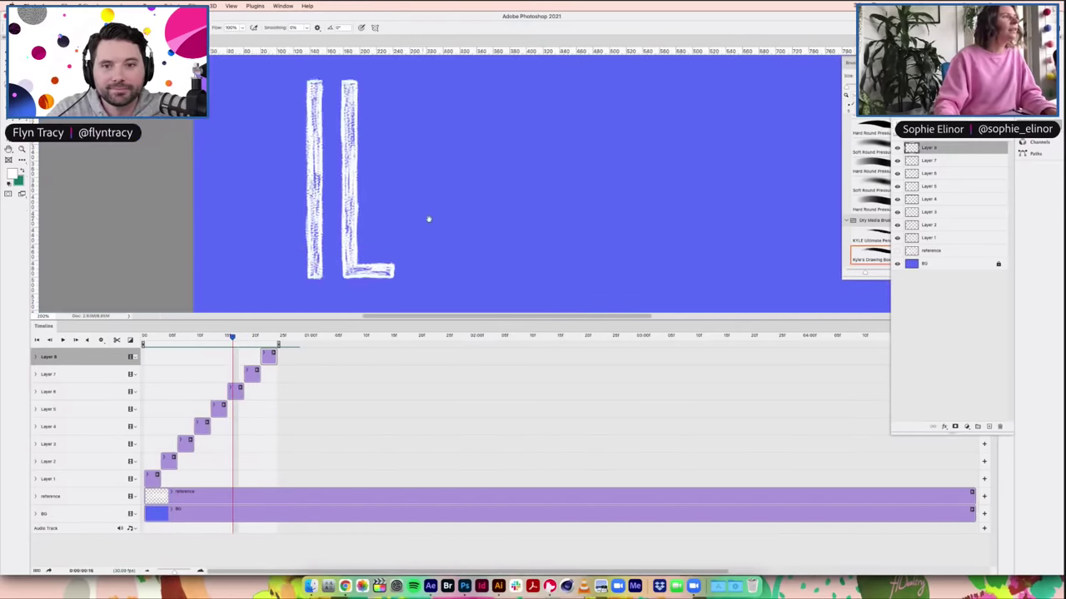
pyautogui.moveTo(471, 317); pyautogui.dragTo(471, 345)
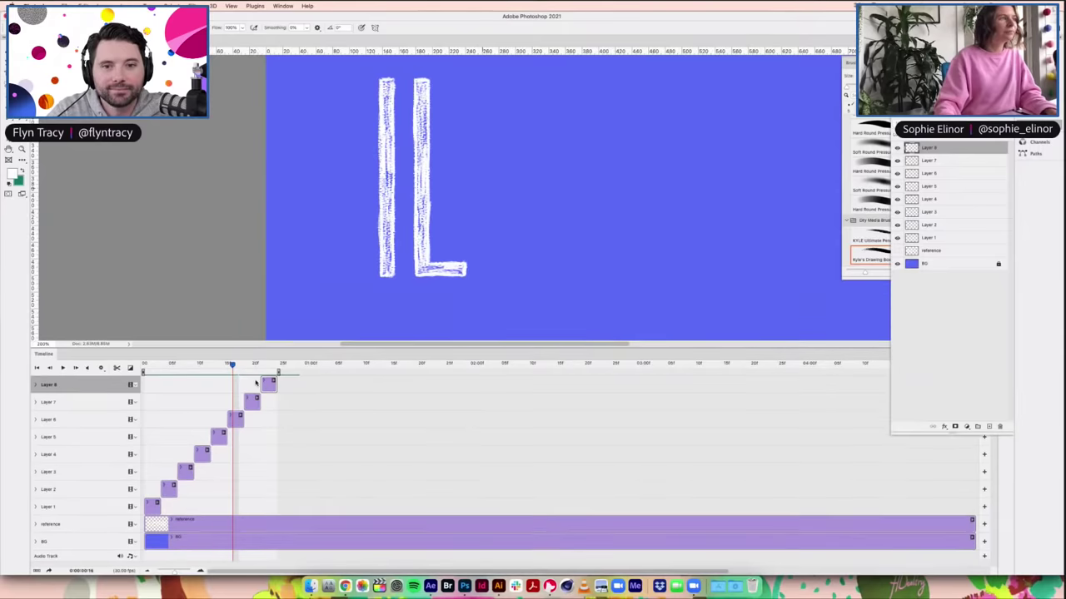
pyautogui.press('space')
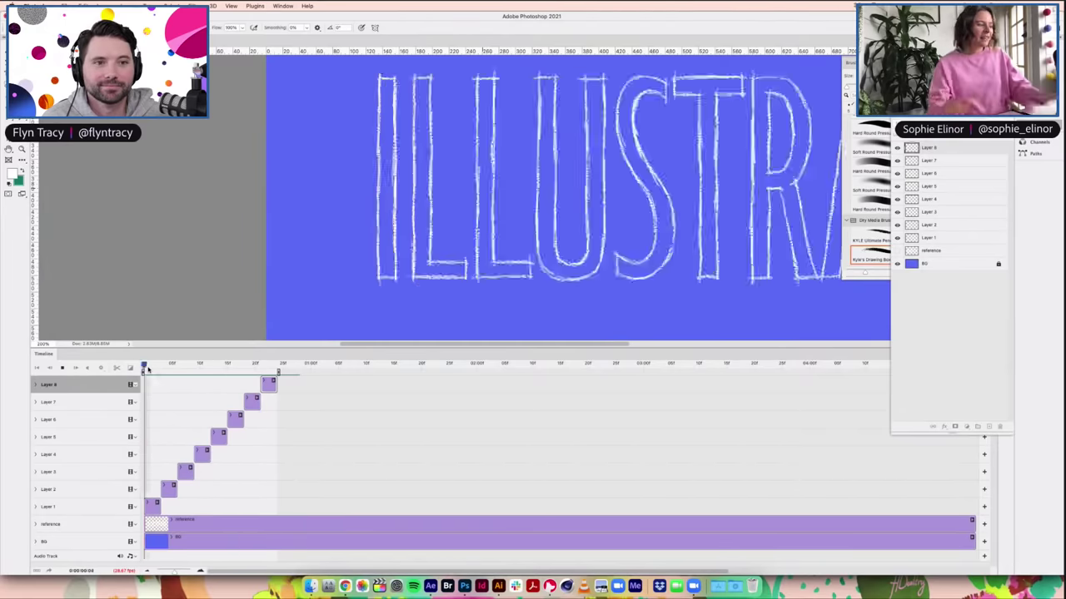
pyautogui.press('space')
pyautogui.click(161, 500)
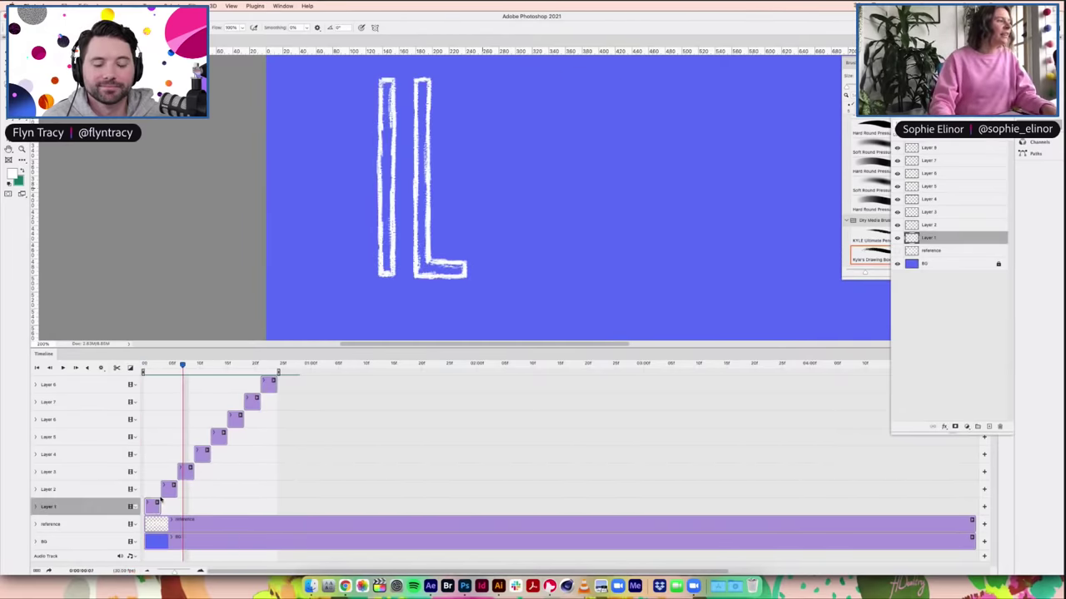
pyautogui.keyDown('shift'); pyautogui.click(267, 385); pyautogui.keyUp('shift')
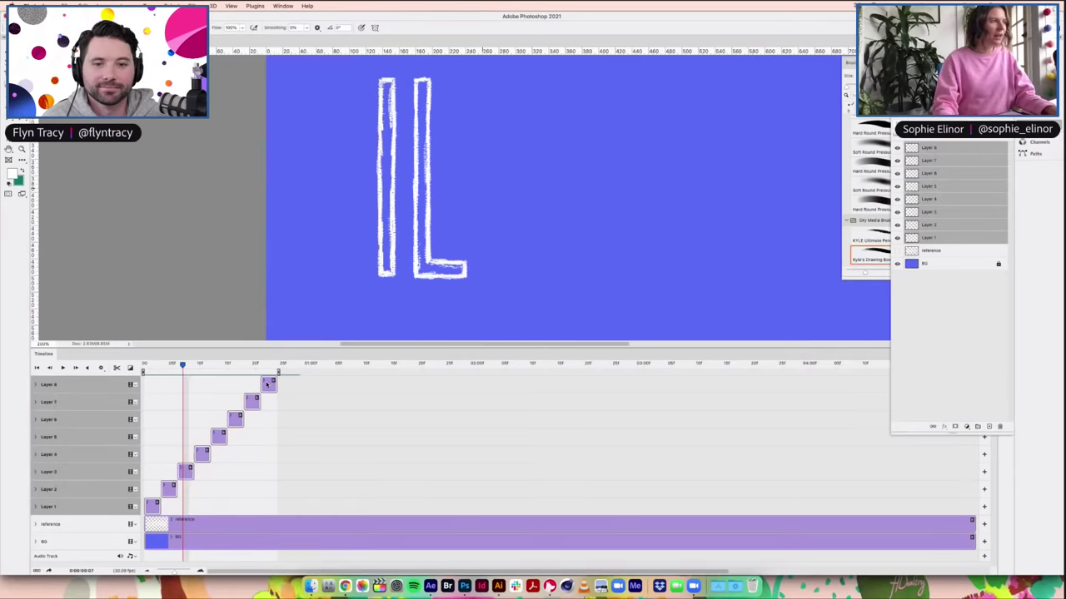
pyautogui.click(271, 382)
pyautogui.click(260, 415)
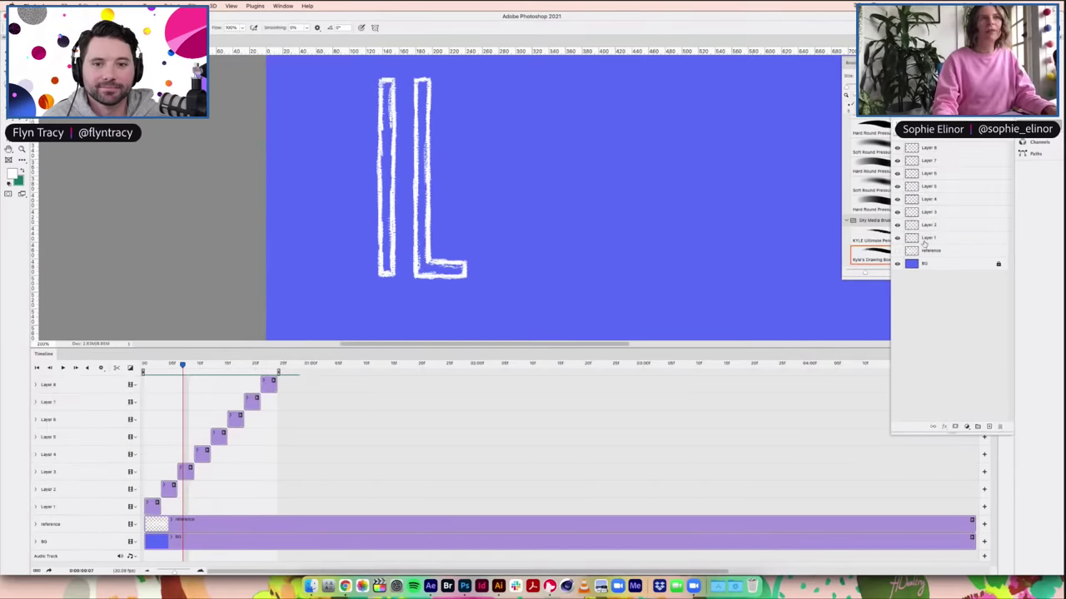
# Step: Duplicate Layers 1 to 8 together within Illustration draft_1.psd
pyautogui.click(924, 238)
pyautogui.keyDown('shift'); pyautogui.click(941, 148); pyautogui.keyUp('shift')
pyautogui.rightClick(943, 147)
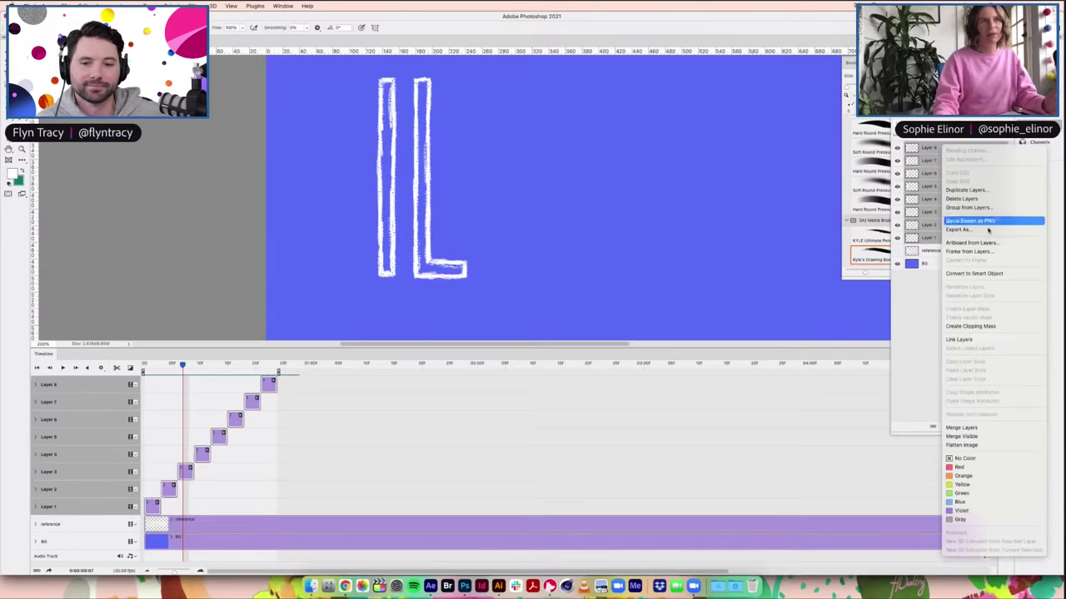
pyautogui.click(970, 190)
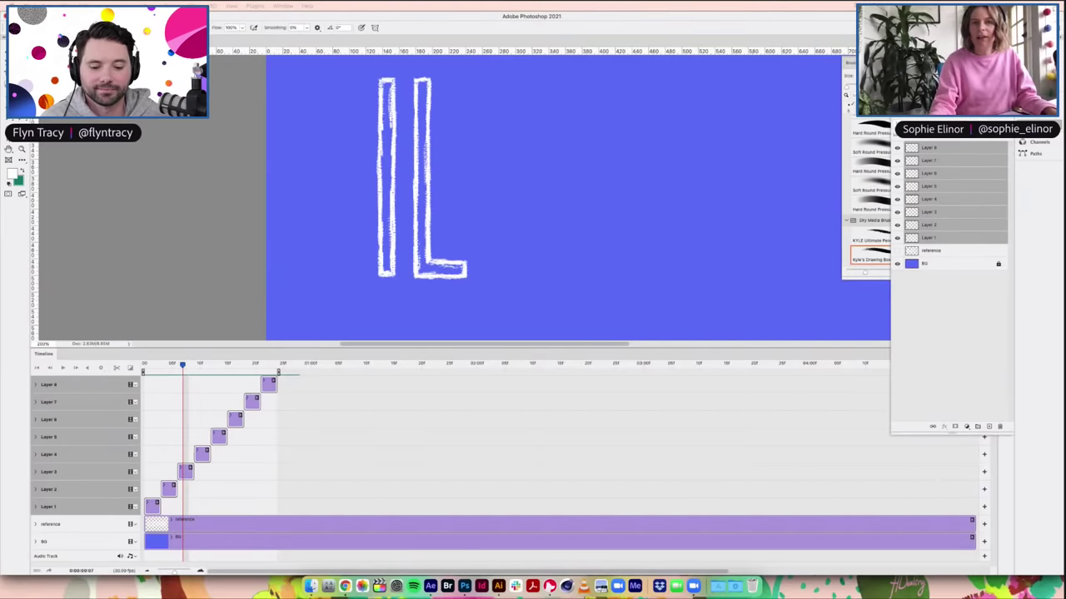
pyautogui.hotkey('shift', 'Tab')
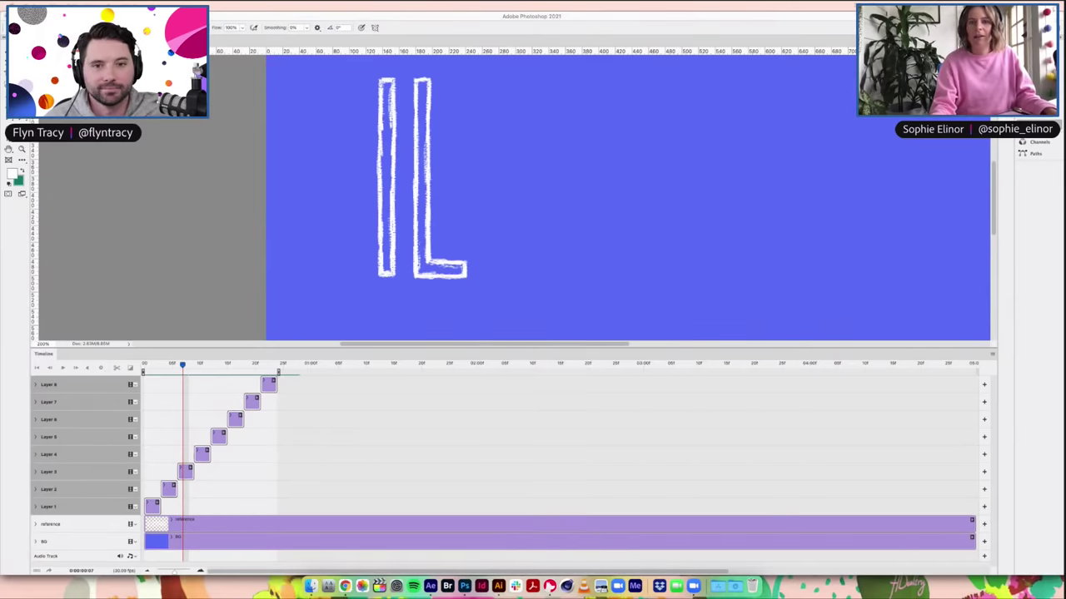
pyautogui.hotkey('shift', 'Tab')
pyautogui.rightClick(799, 125)
pyautogui.click(832, 142)
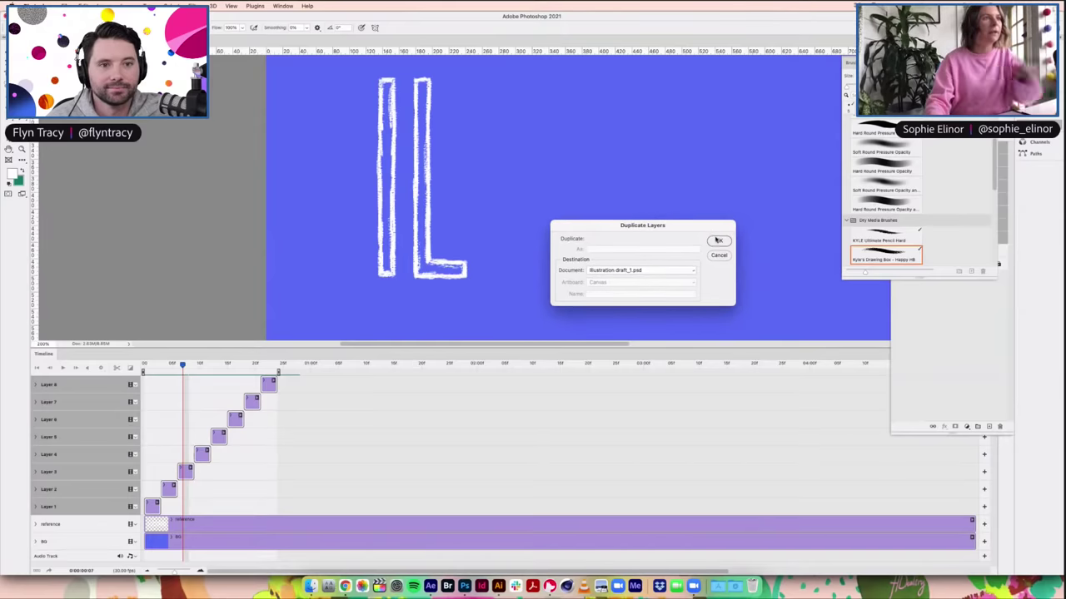
pyautogui.click(718, 240)
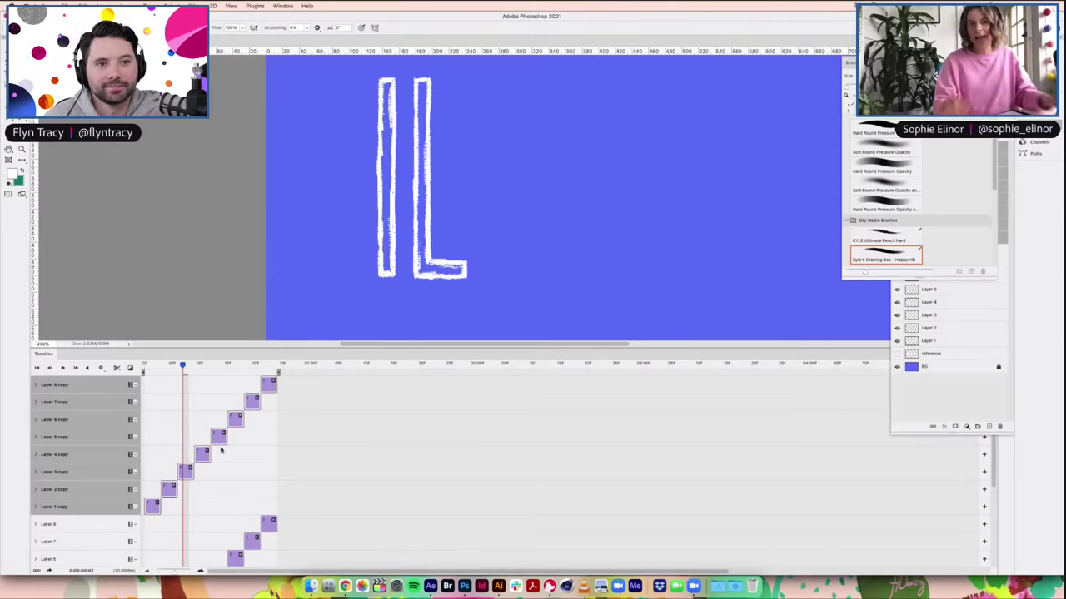
pyautogui.scroll(-1, 264, 438)
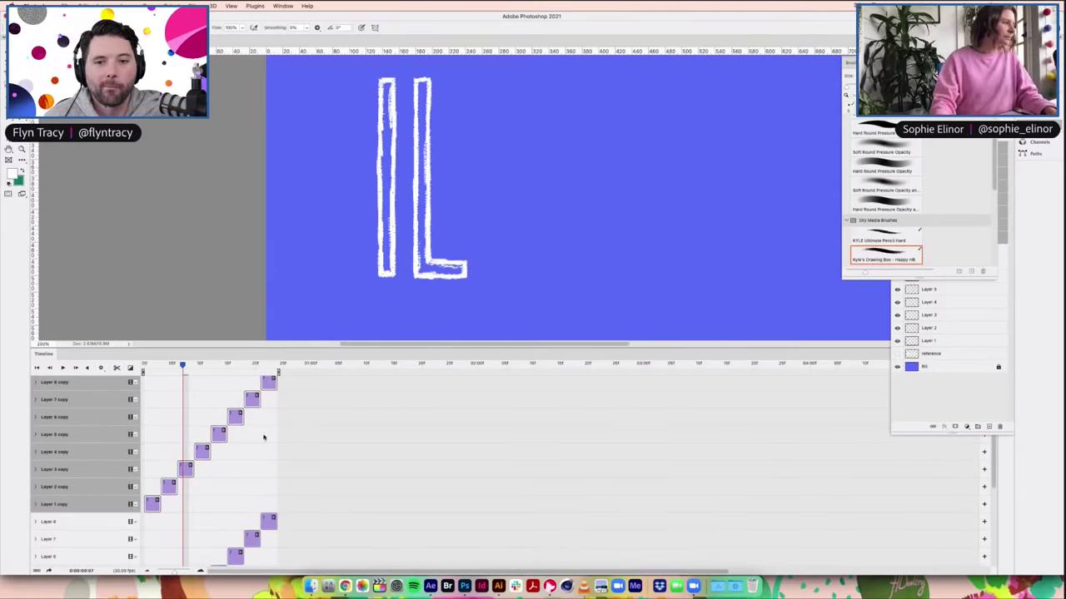
# Step: Arrange the duplicated clips end to end in reverse order, from Layer 8 copy to Layer 1 copy, starting where Layer 8's clip ends
pyautogui.moveTo(268, 385); pyautogui.dragTo(288, 399)
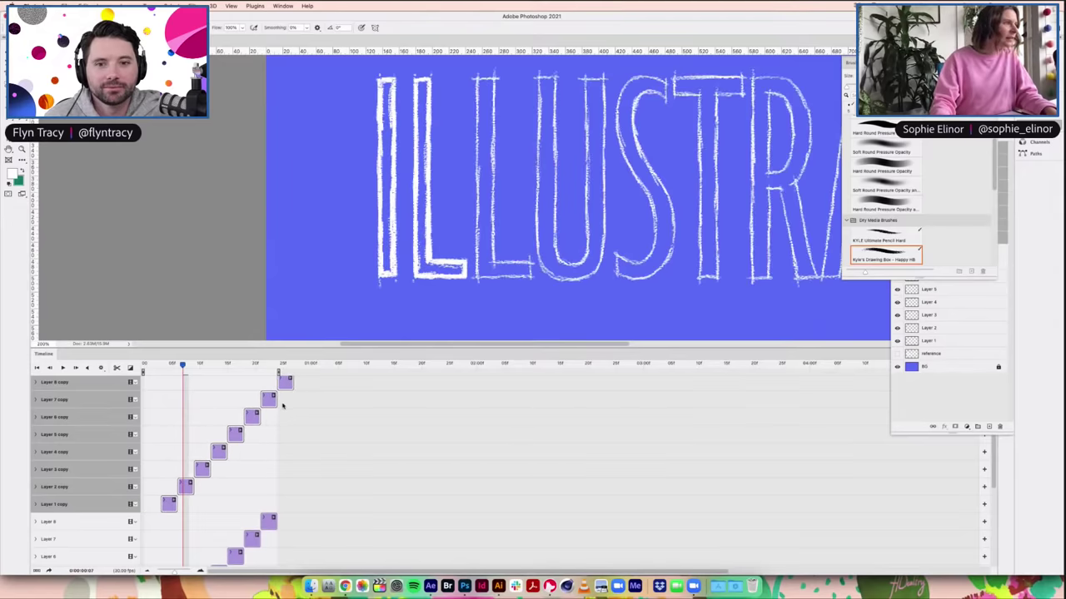
pyautogui.click(261, 399)
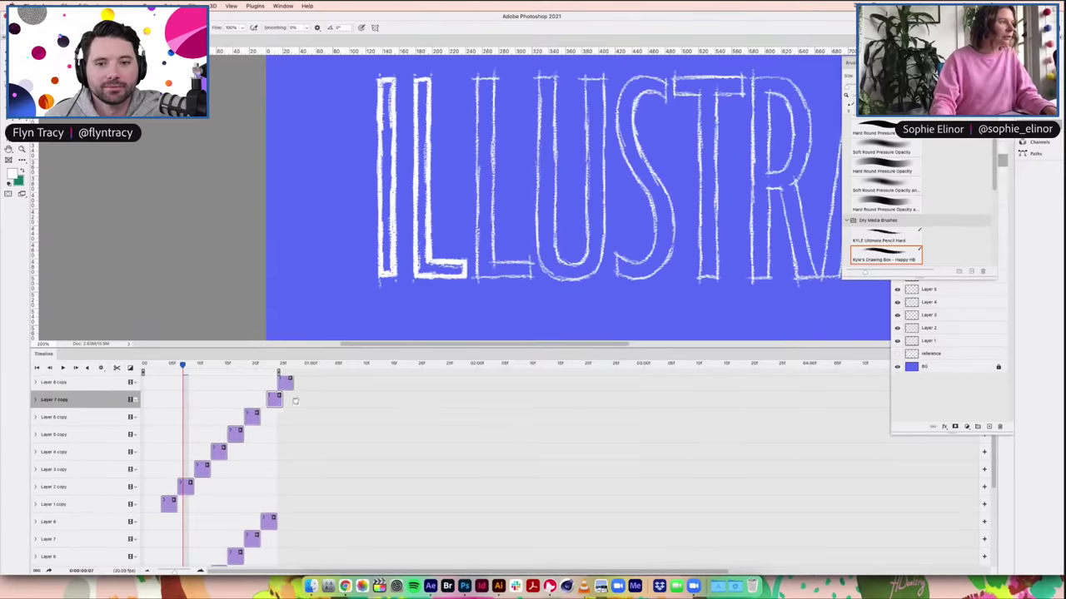
pyautogui.moveTo(244, 418); pyautogui.dragTo(261, 418)
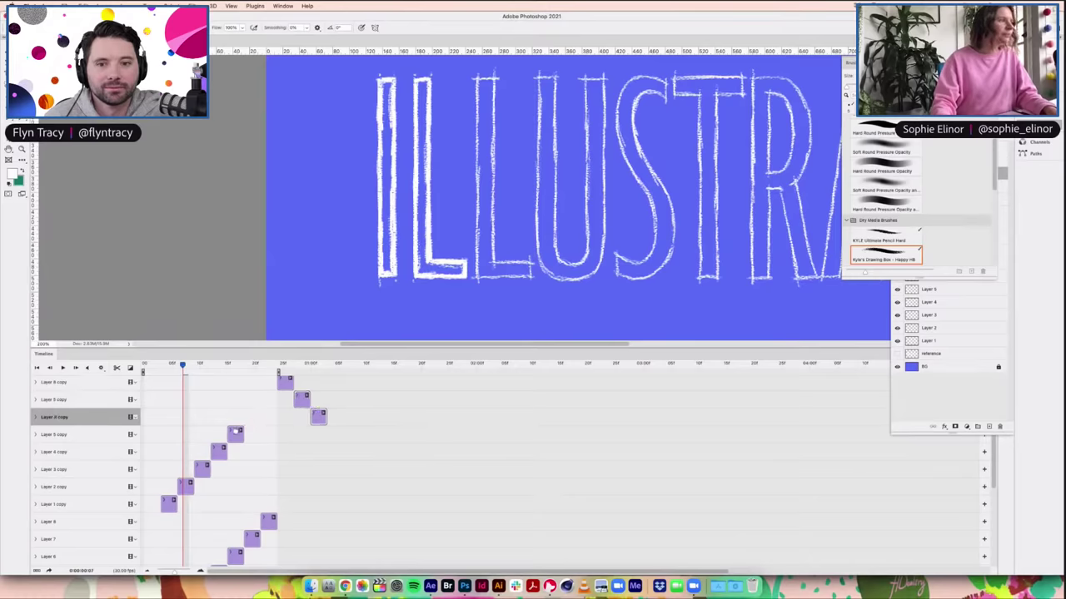
pyautogui.moveTo(236, 432); pyautogui.dragTo(328, 434)
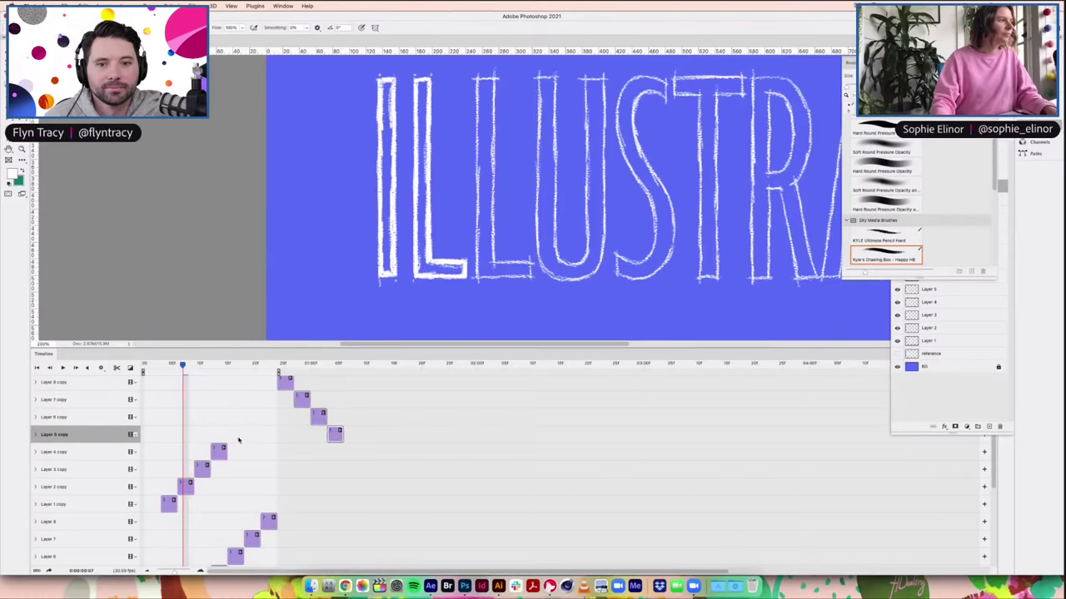
pyautogui.moveTo(217, 454); pyautogui.dragTo(338, 455)
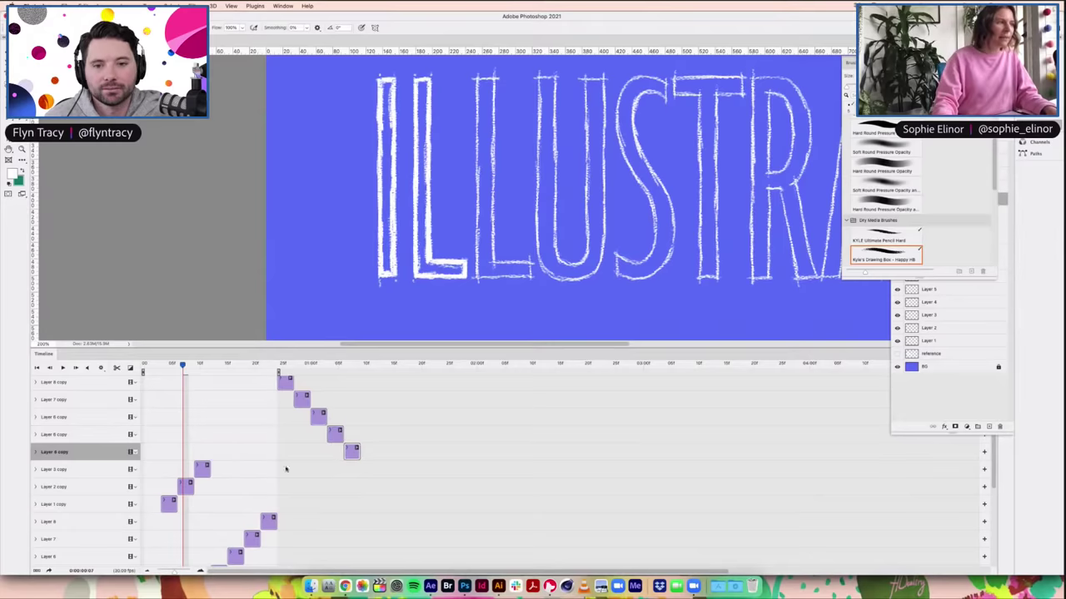
pyautogui.moveTo(200, 471); pyautogui.dragTo(328, 471)
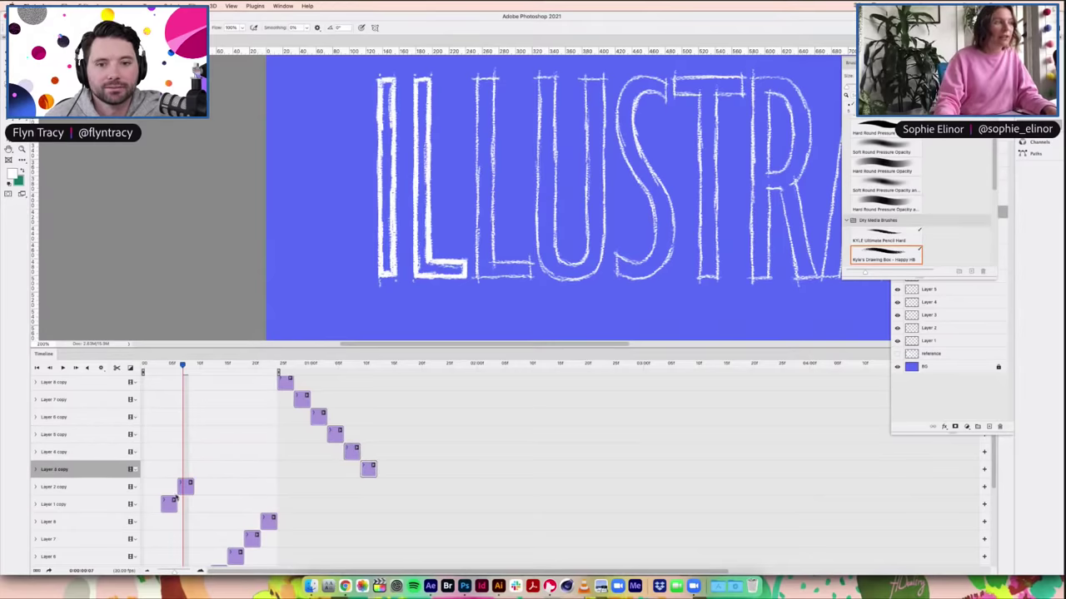
pyautogui.moveTo(187, 490); pyautogui.dragTo(359, 489)
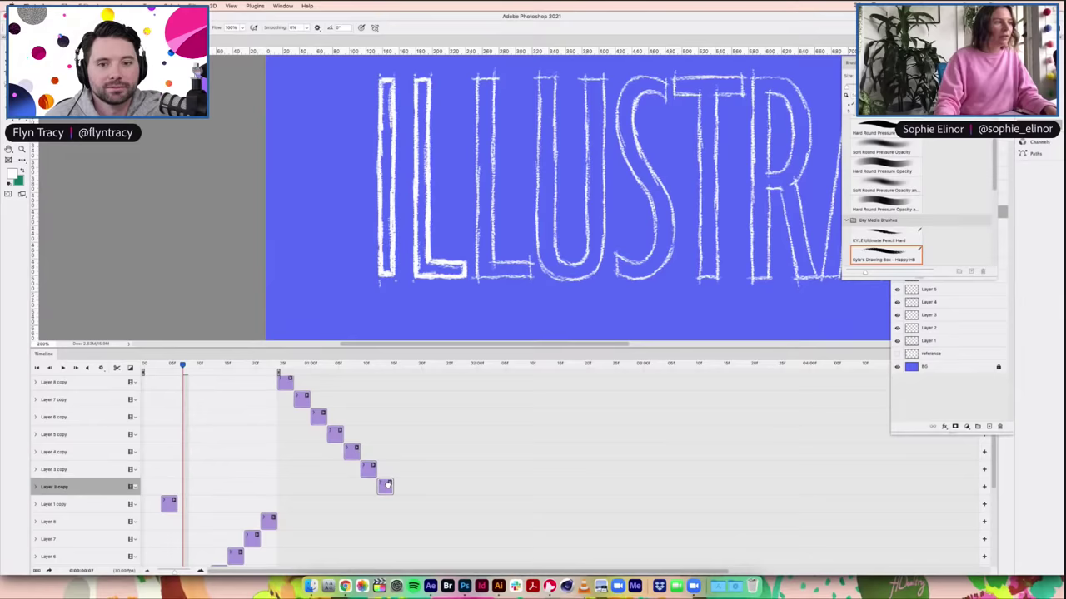
pyautogui.moveTo(171, 503); pyautogui.dragTo(408, 505)
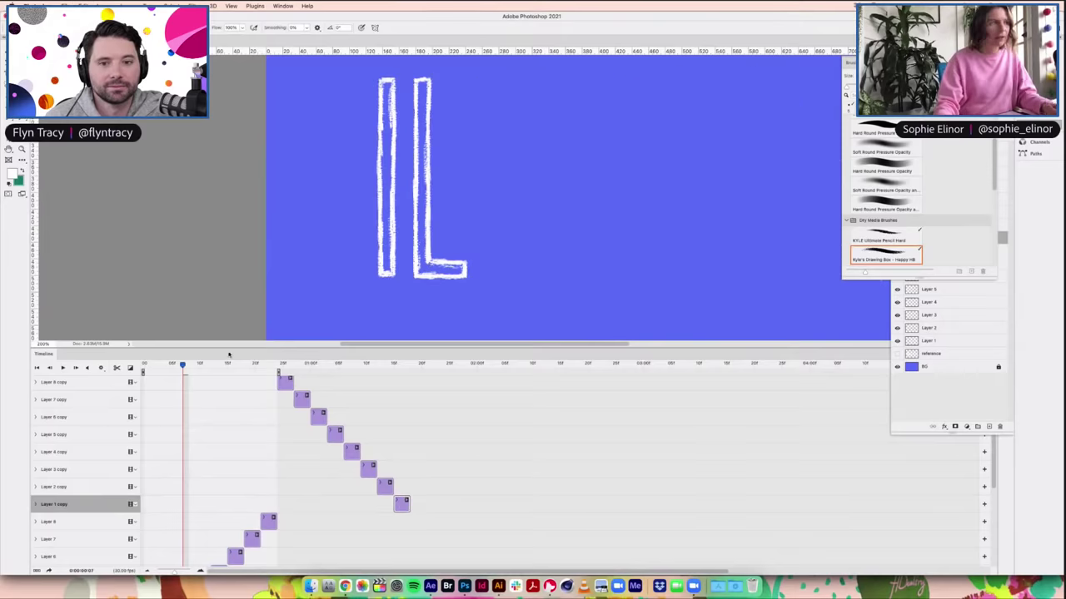
# Step: Extend the timeline's work area to the end of Layer 1 copy's clip and play back the forward-and-reverse sequence
pyautogui.moveTo(378, 380); pyautogui.dragTo(406, 384)
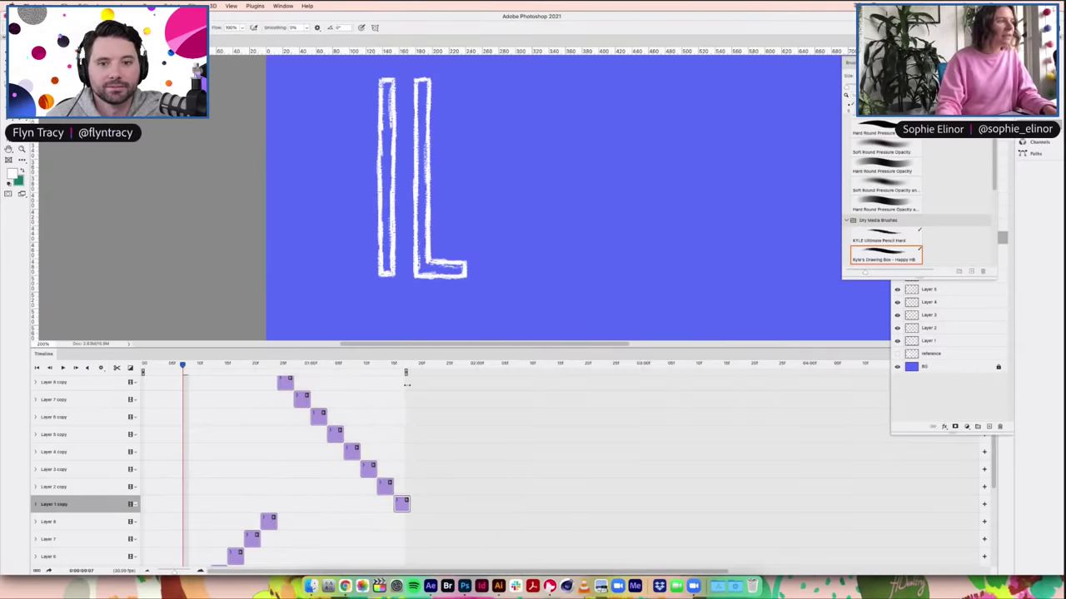
pyautogui.press('space')
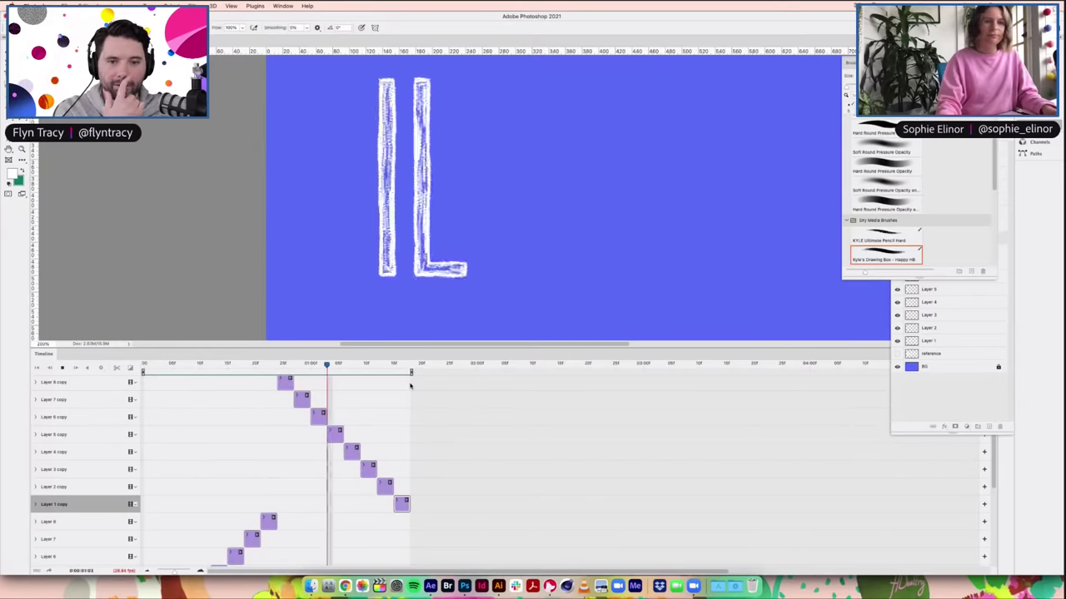
pyautogui.press('space')
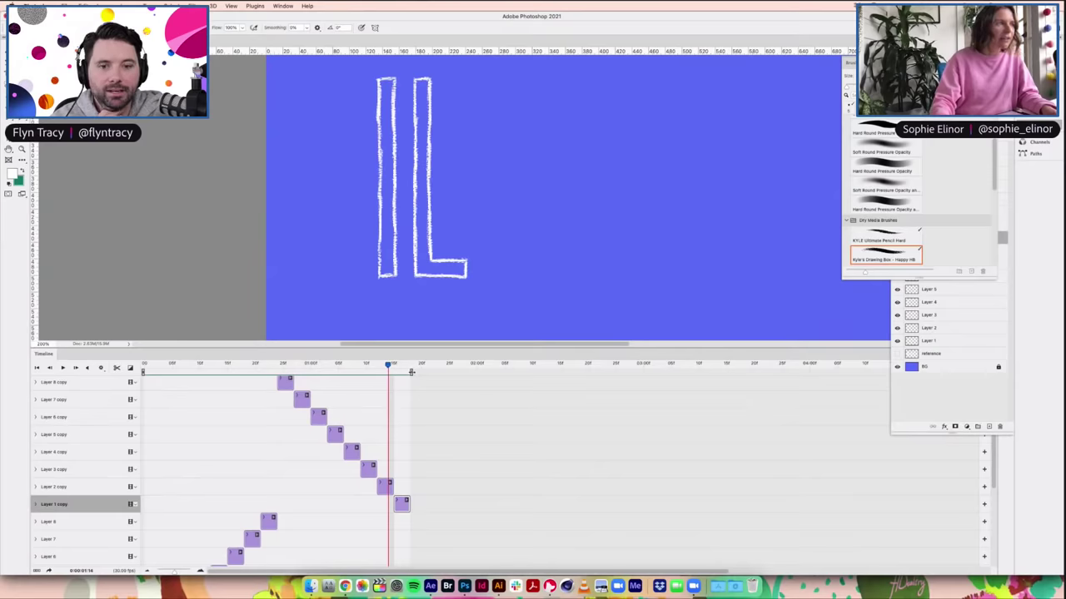
# Step: Replay the looping I and L animation several times to check how the pencil fill builds up and recedes
pyautogui.moveTo(387, 367); pyautogui.dragTo(361, 373)
pyautogui.press('space')
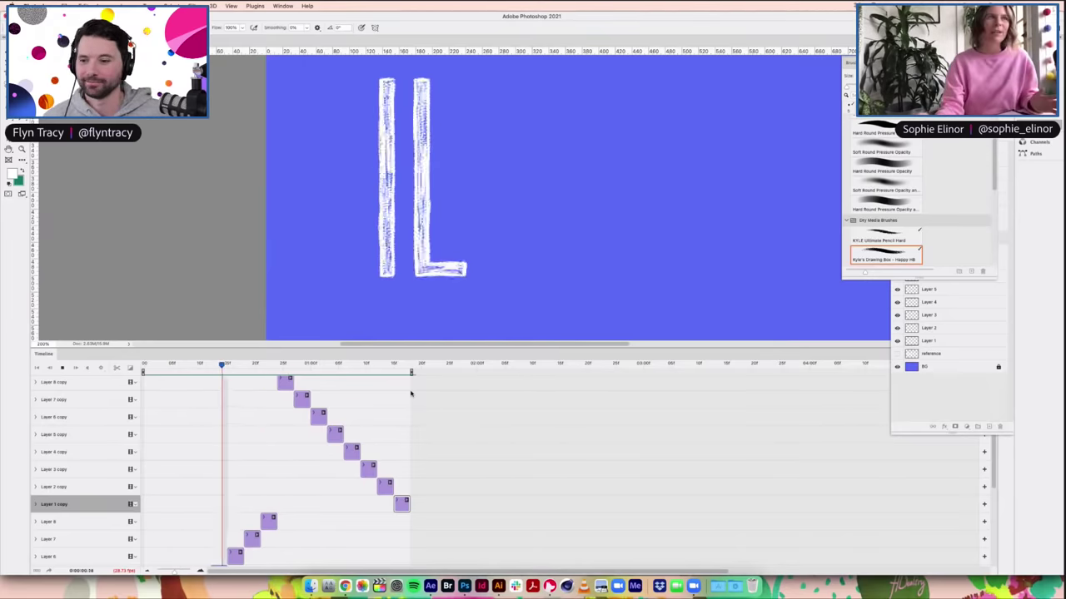
pyautogui.press('space')
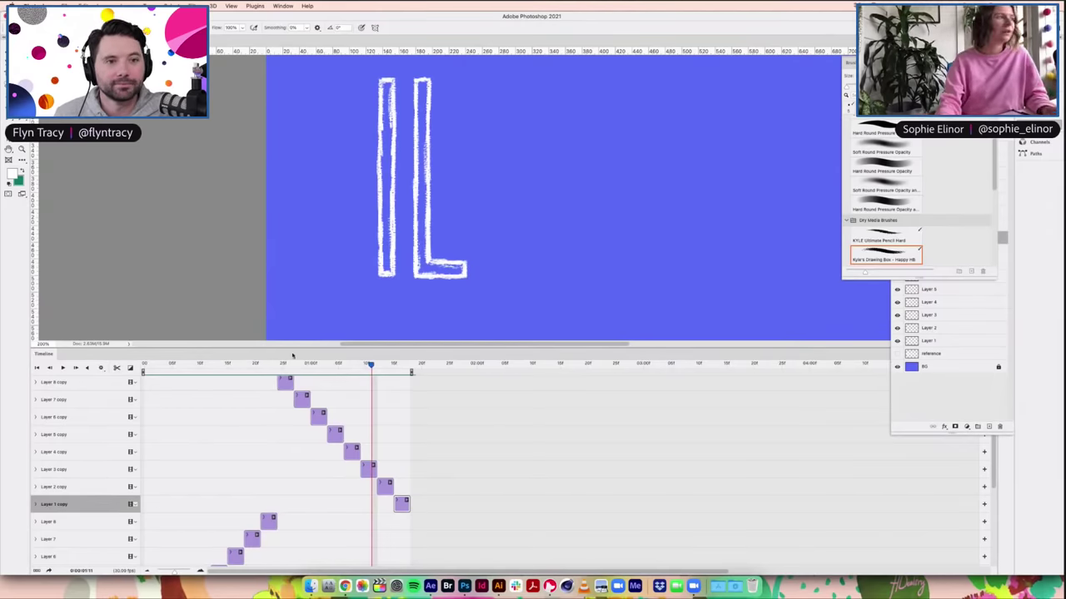
pyautogui.press('space')
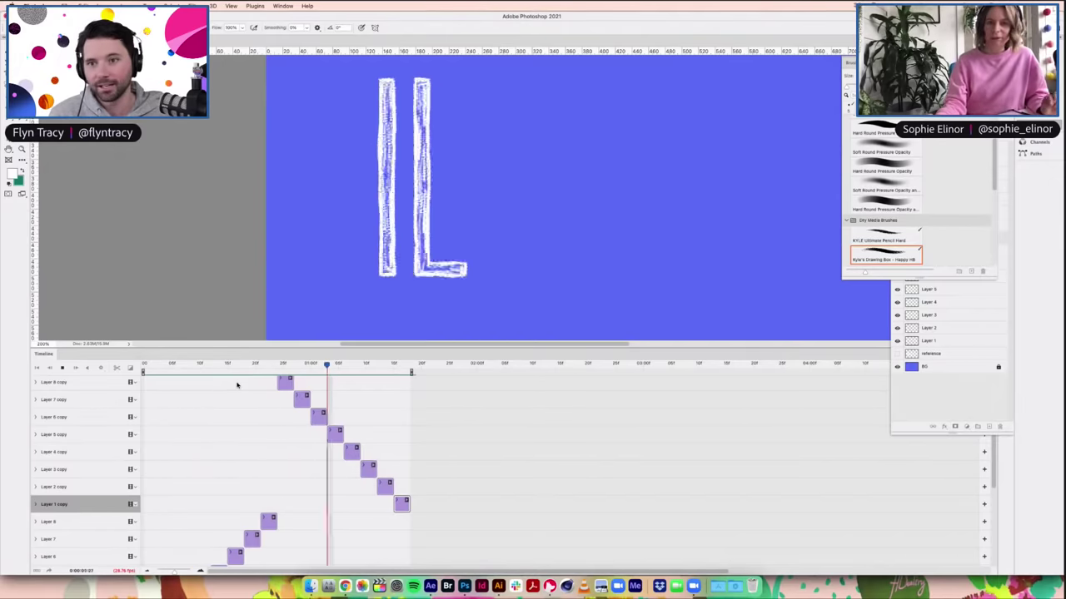
pyautogui.press('space')
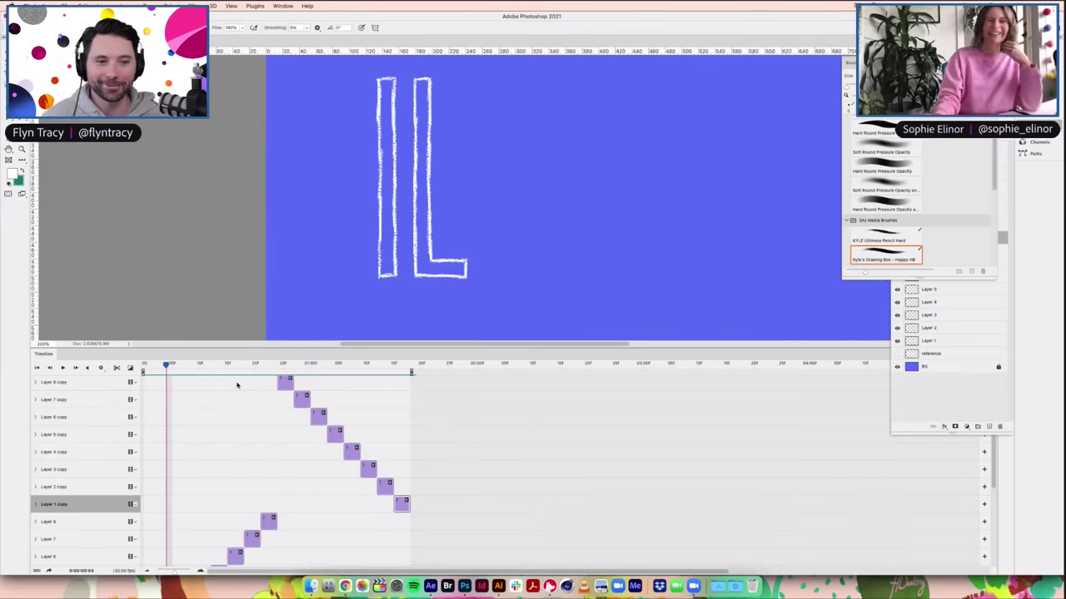